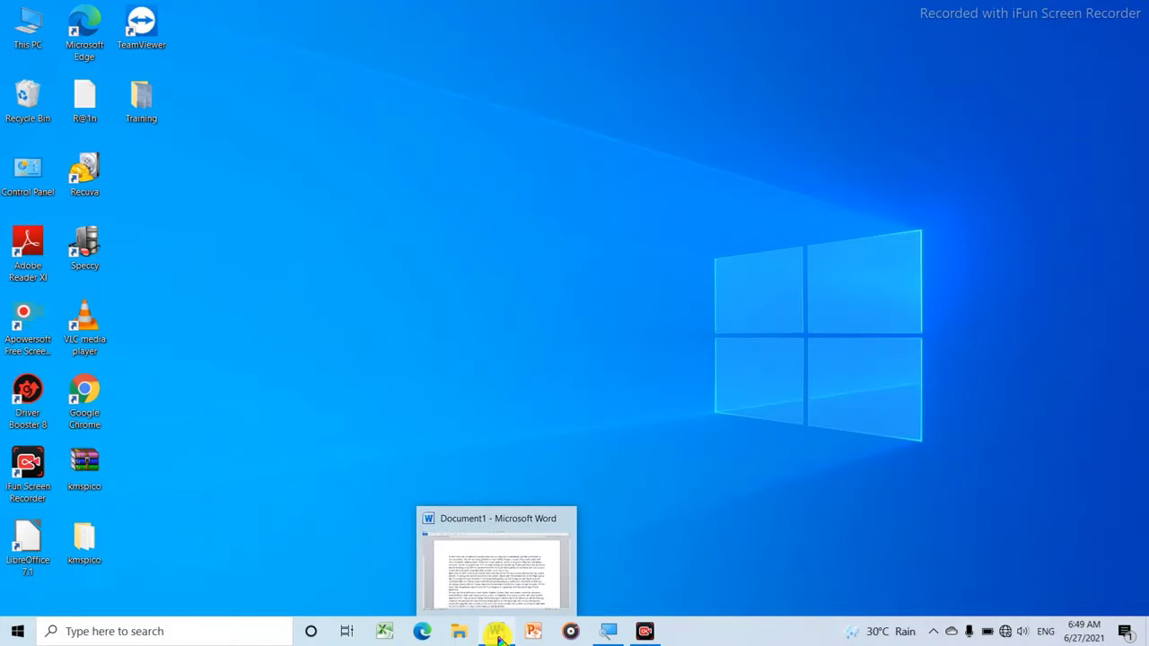
Switch to the open Document1 window in Word and look over the page layout commands.
left_click(496, 635)
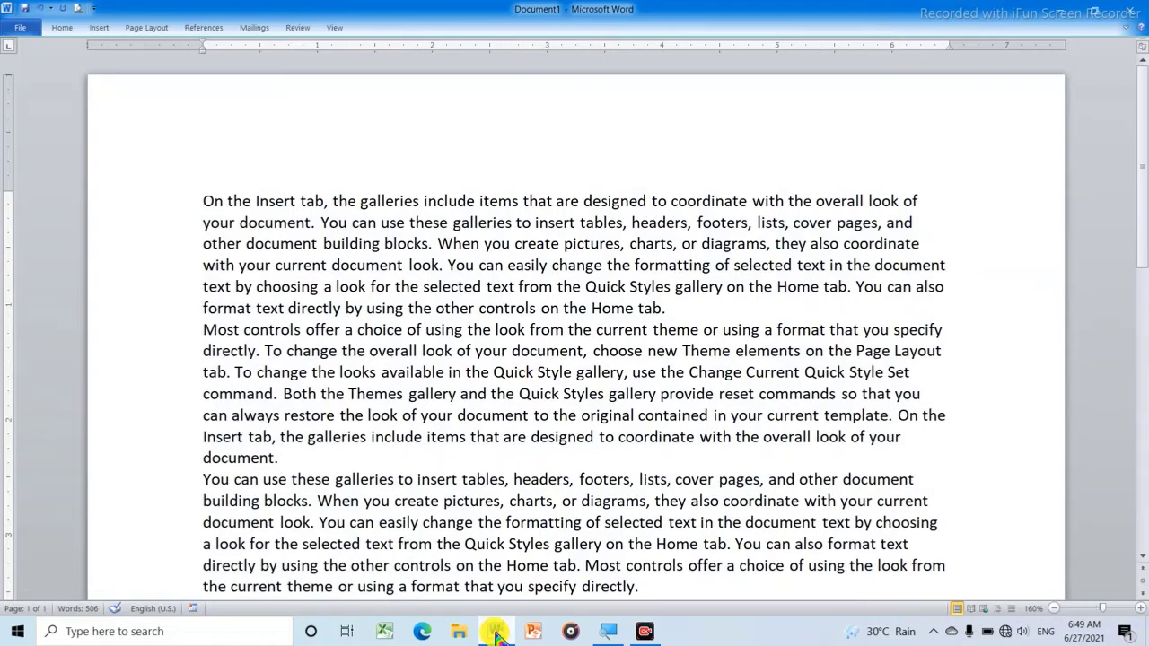
left_click(147, 28)
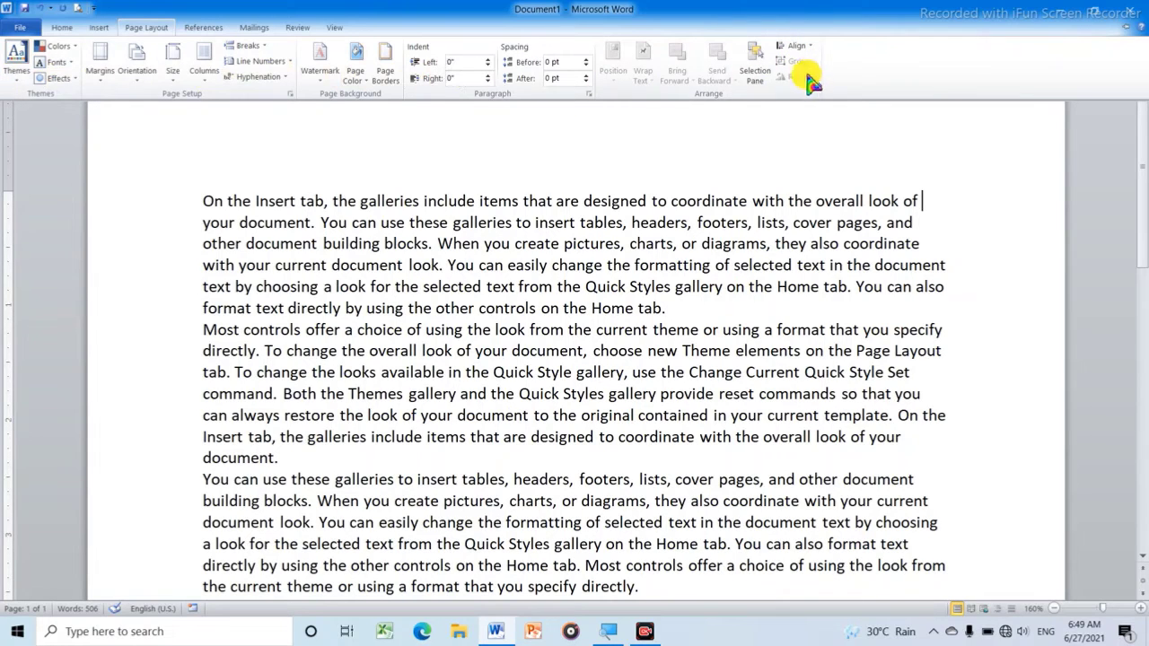
key("ctrl+F1")
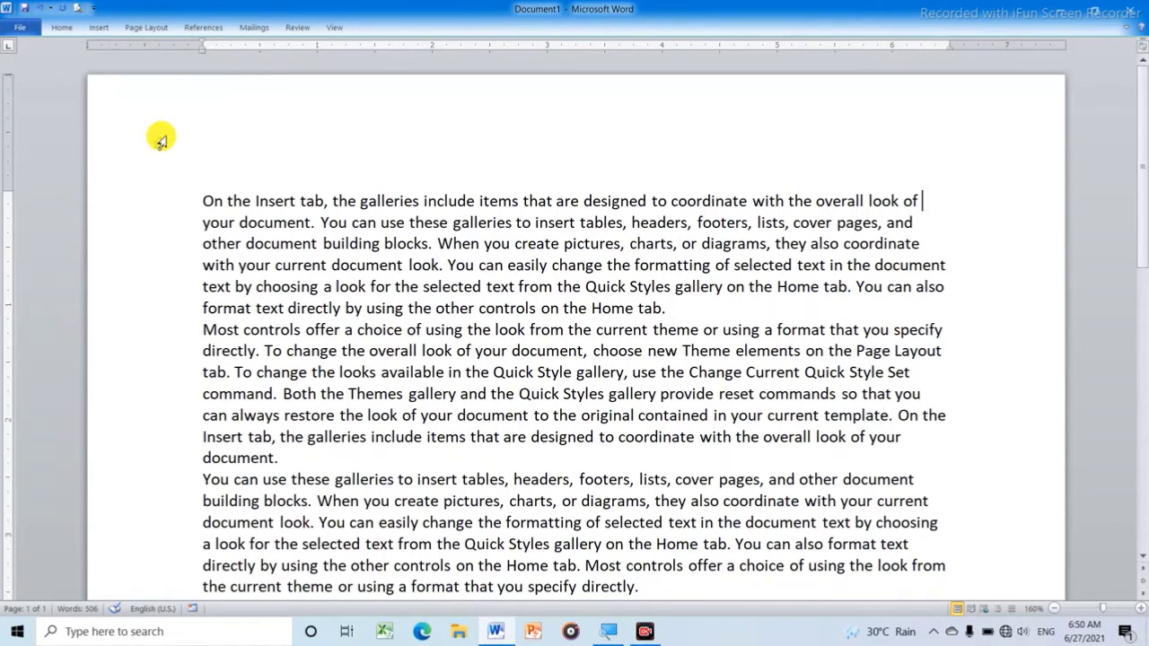
left_click(147, 29)
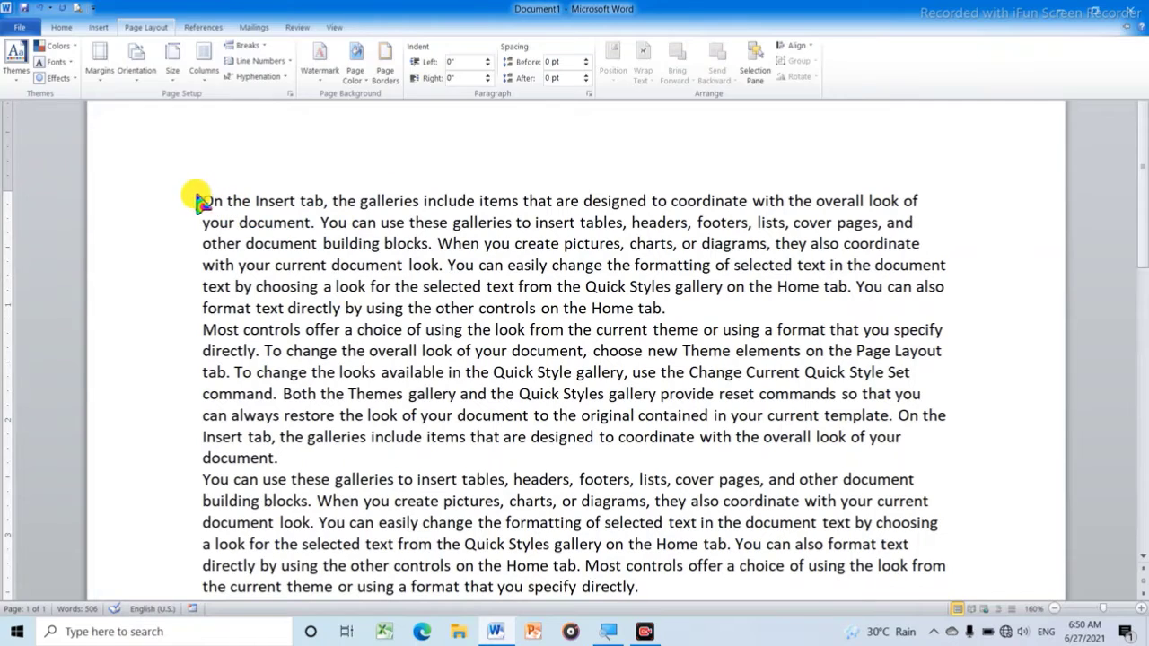
key("ctrl+F1")
Select all the document text and look through the built-in themes and theme color sets.
left_click(191, 208)
left_click(387, 171)
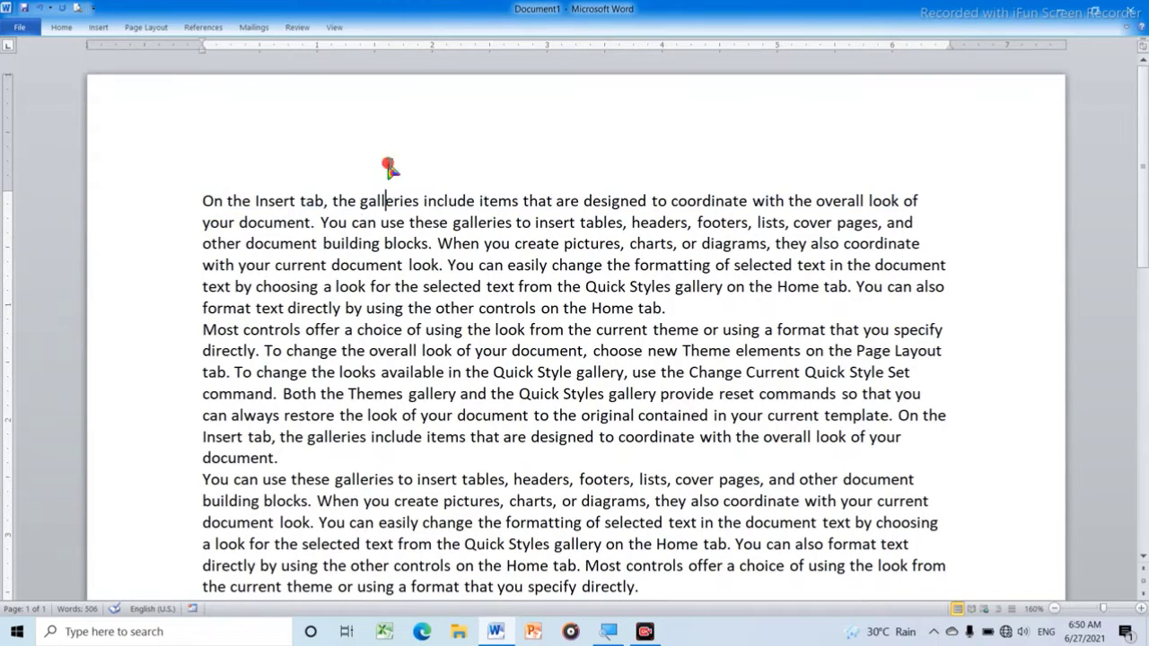
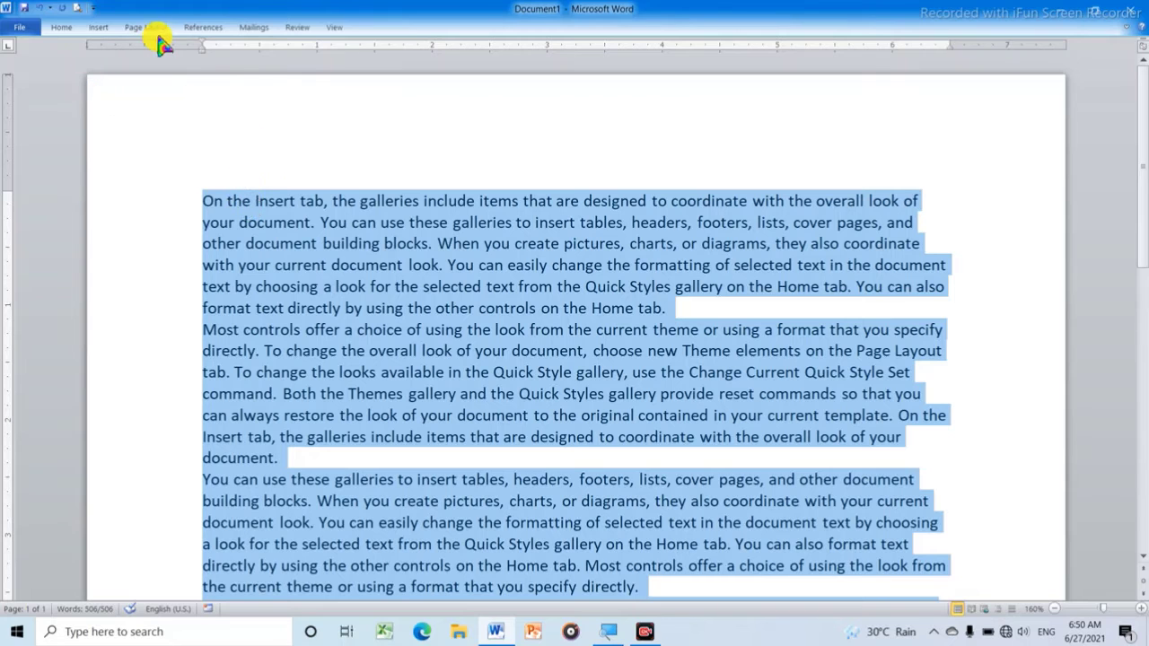
left_click(146, 26)
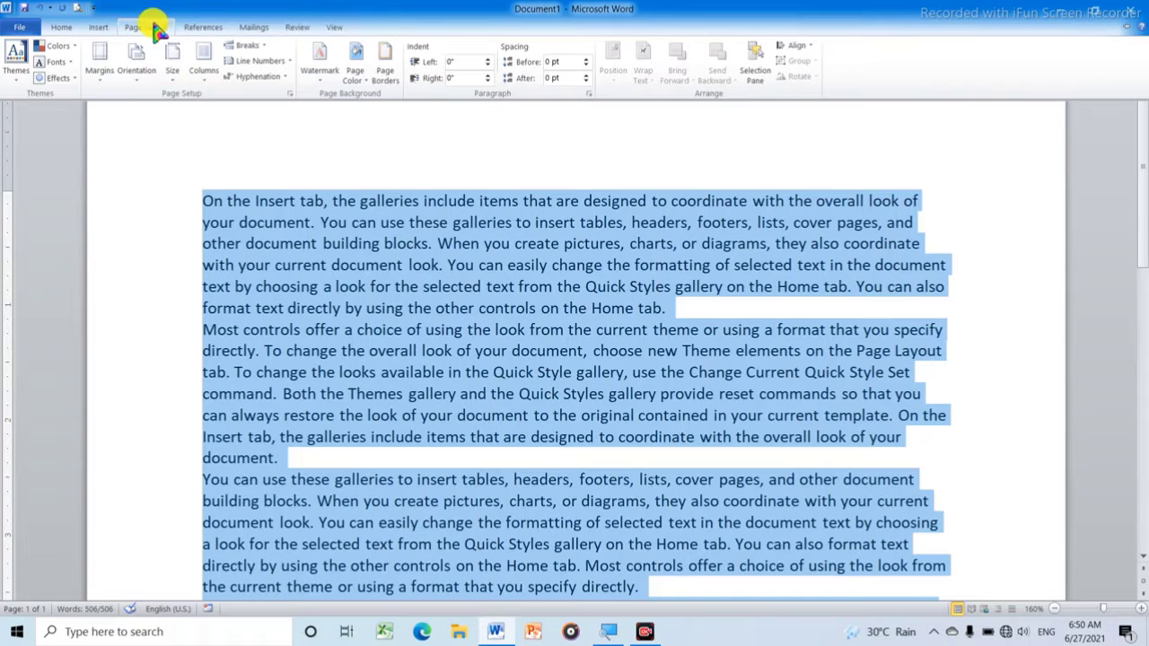
left_click(17, 83)
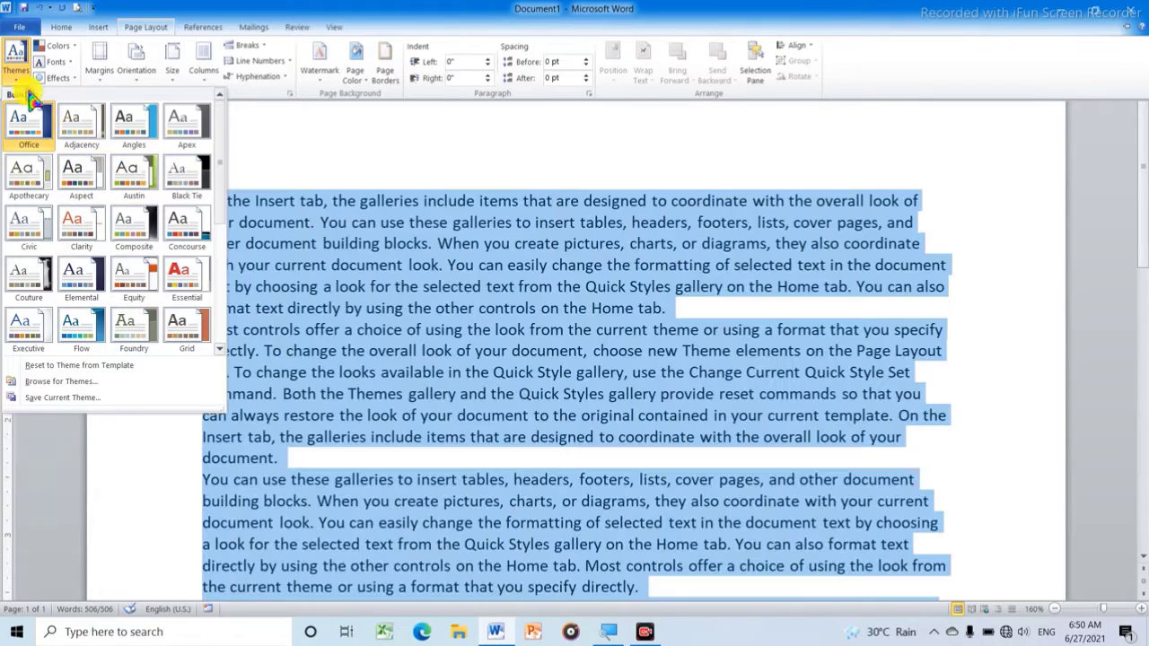
left_click(20, 76)
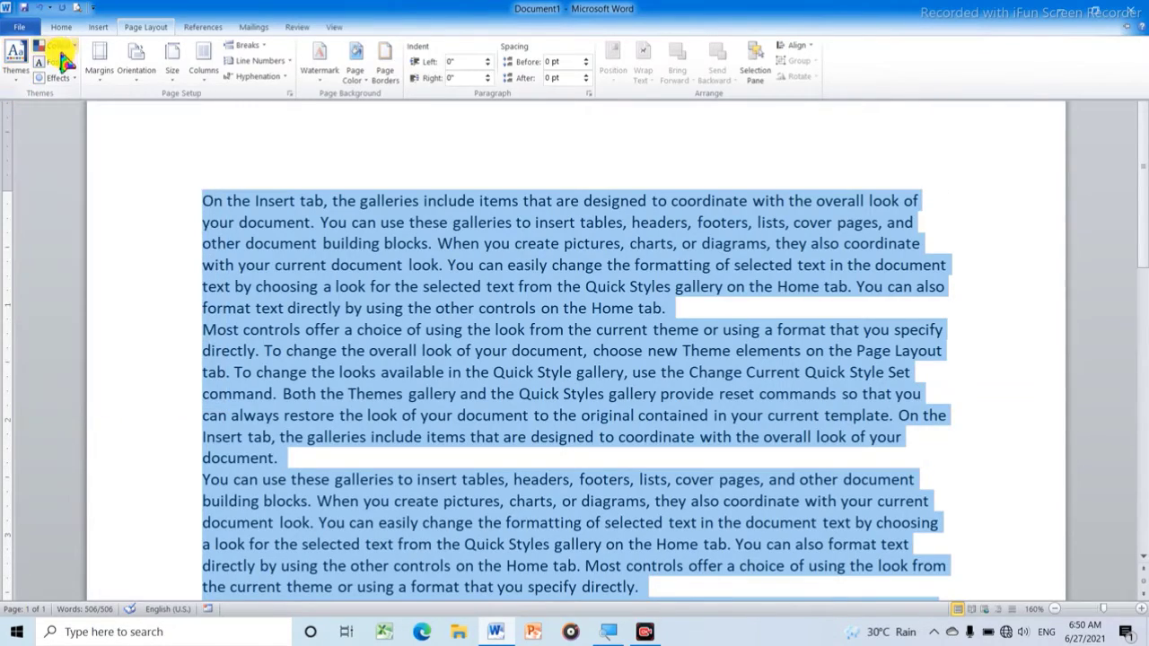
left_click(77, 51)
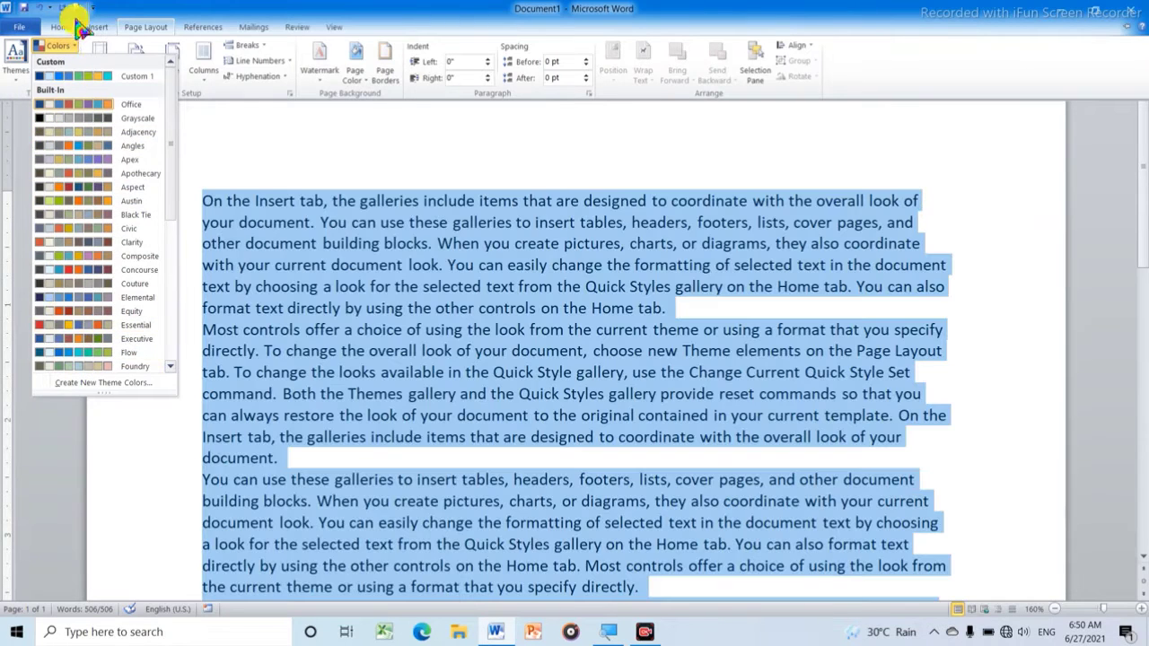
left_click(78, 51)
Browse the theme font sets, previewing them on the text, and look at the built-in theme effects.
left_click(61, 63)
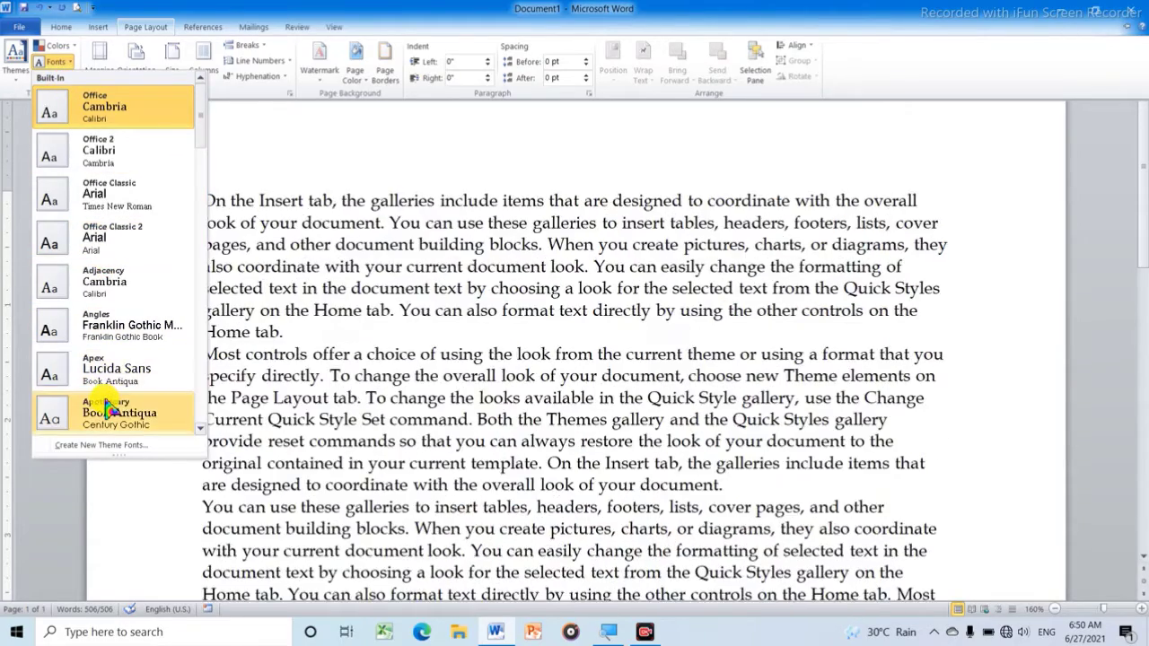
scroll(106, 408, "down", 5)
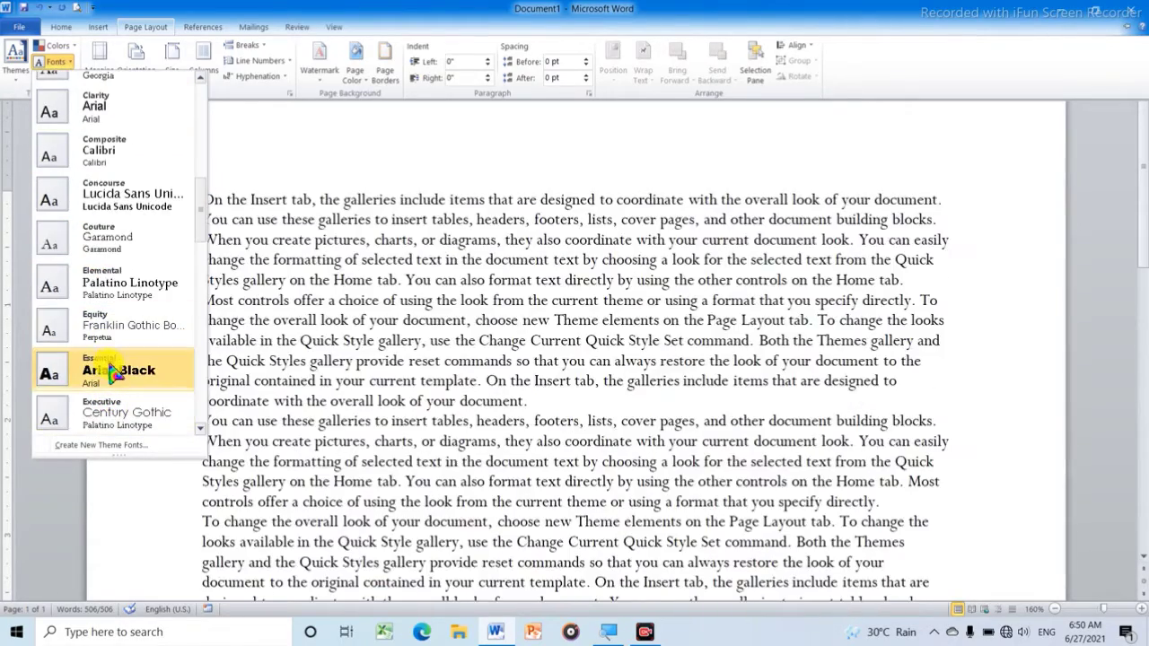
scroll(114, 385, "down", 3)
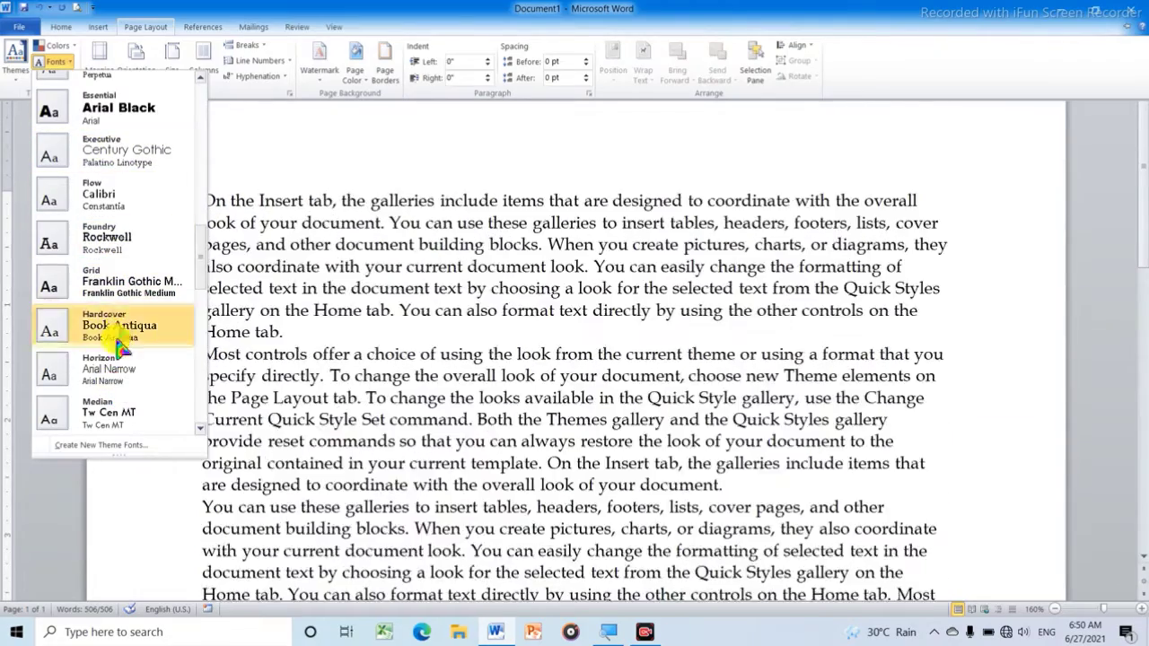
scroll(79, 72, "up", 3)
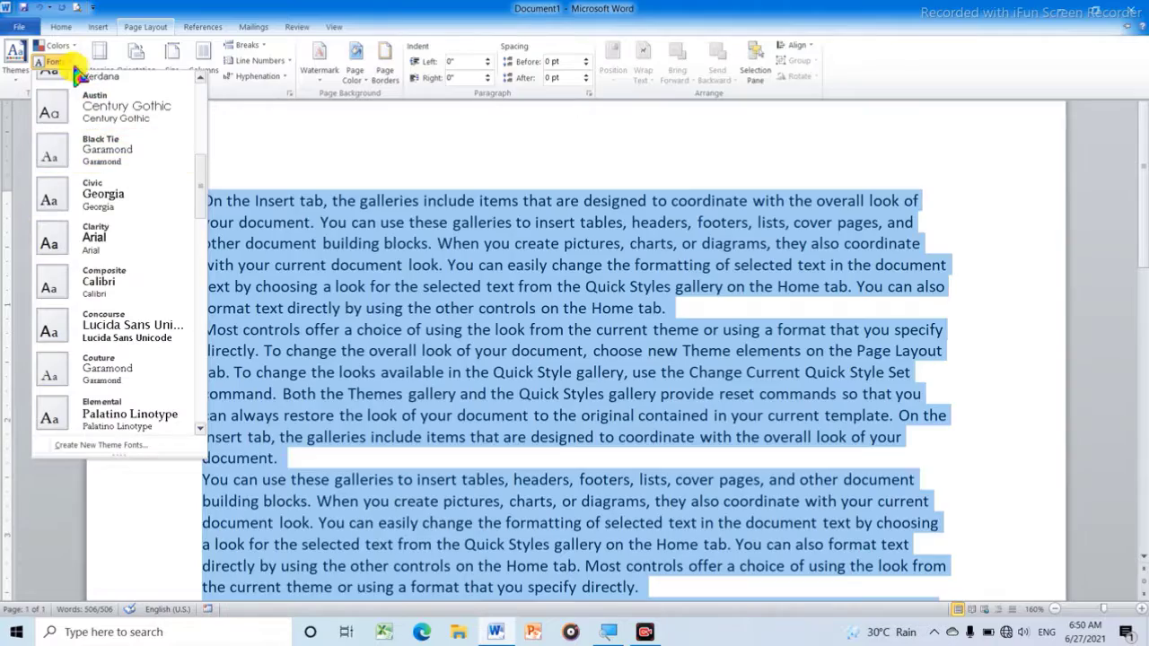
left_click(72, 72)
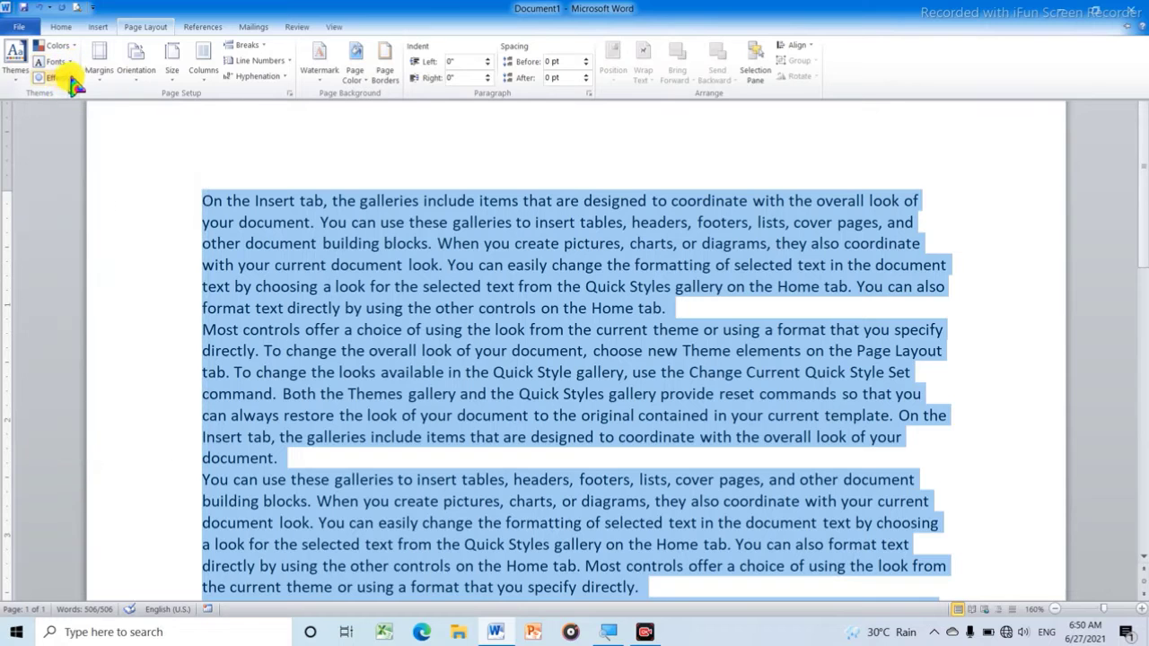
left_click(76, 79)
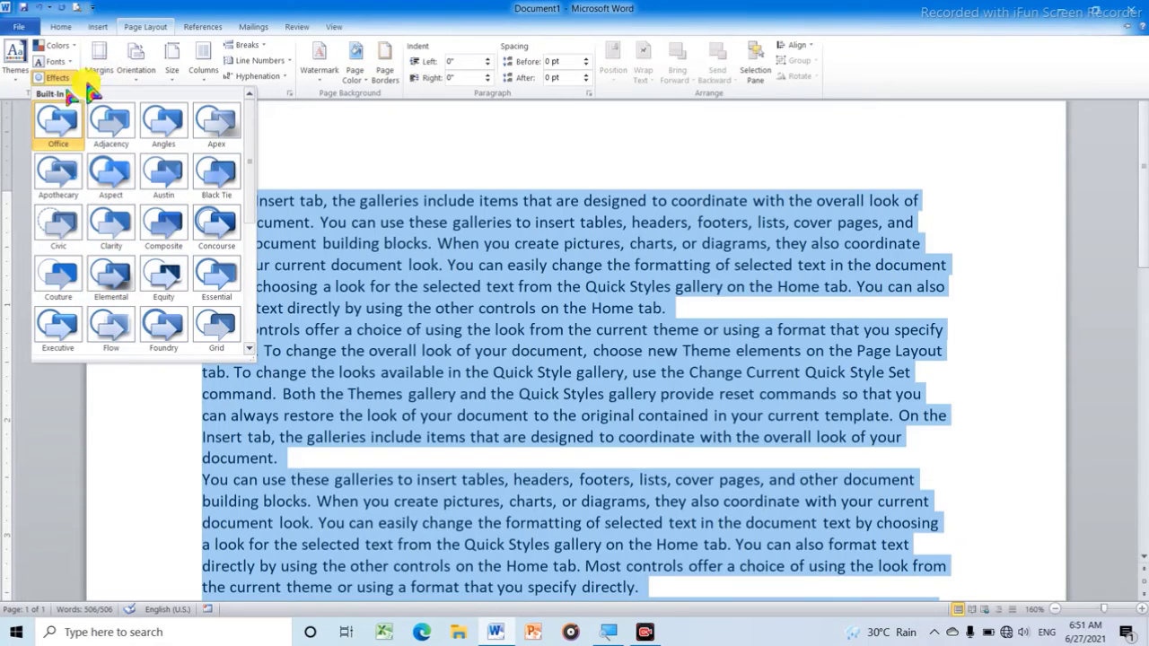
Try the Narrow and Moderate margin presets on the document, in that order, and check the page.
left_click(99, 77)
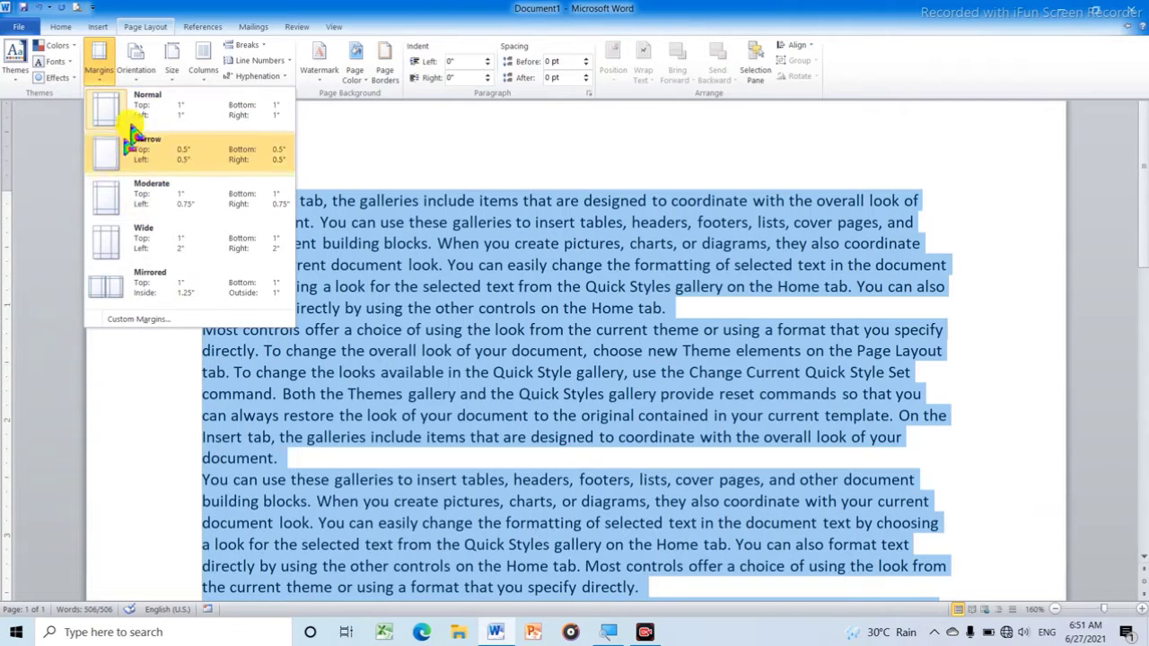
left_click(106, 160)
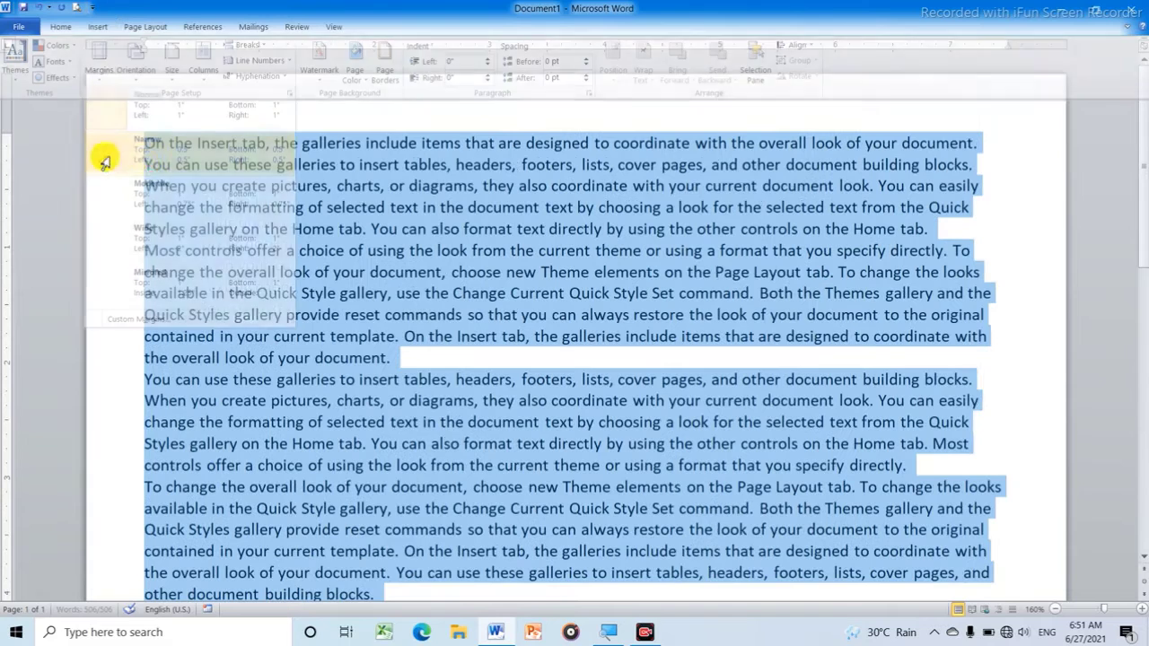
left_click(150, 26)
left_click(106, 85)
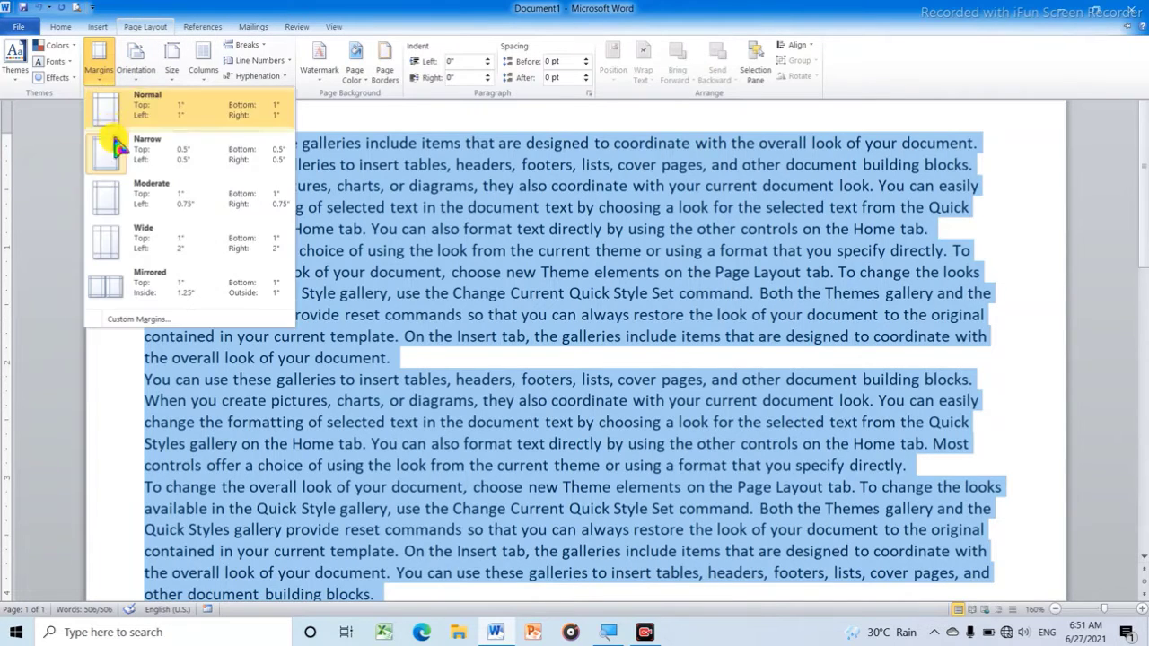
left_click(70, 201)
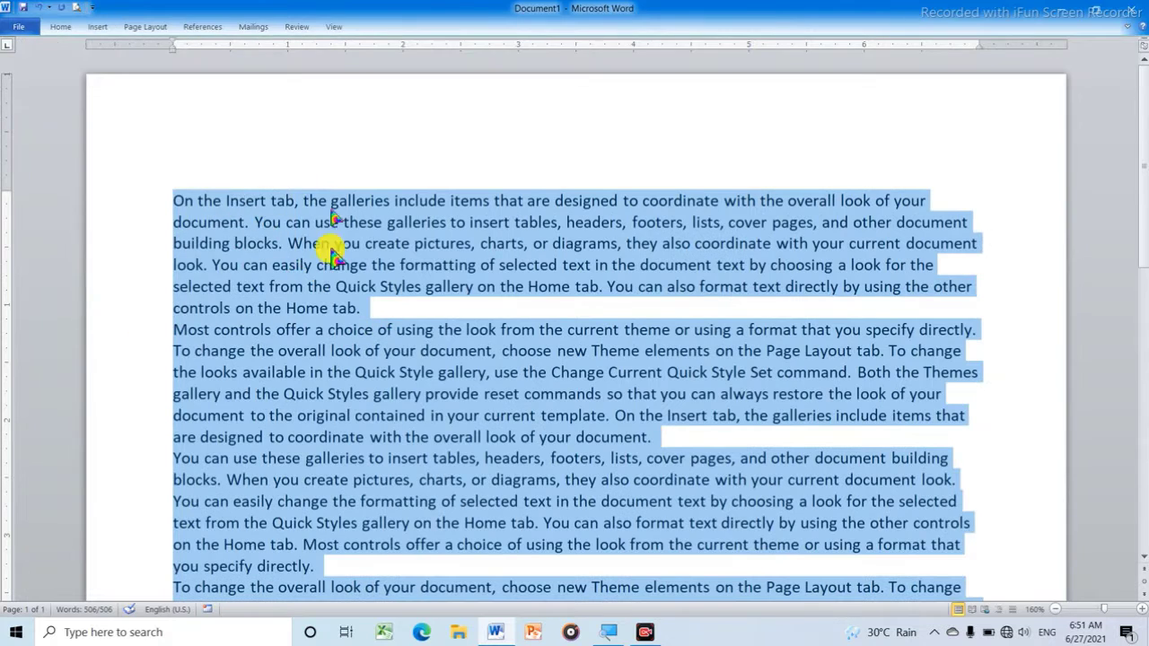
scroll(315, 260, "down", 4)
scroll(305, 261, "up", 4)
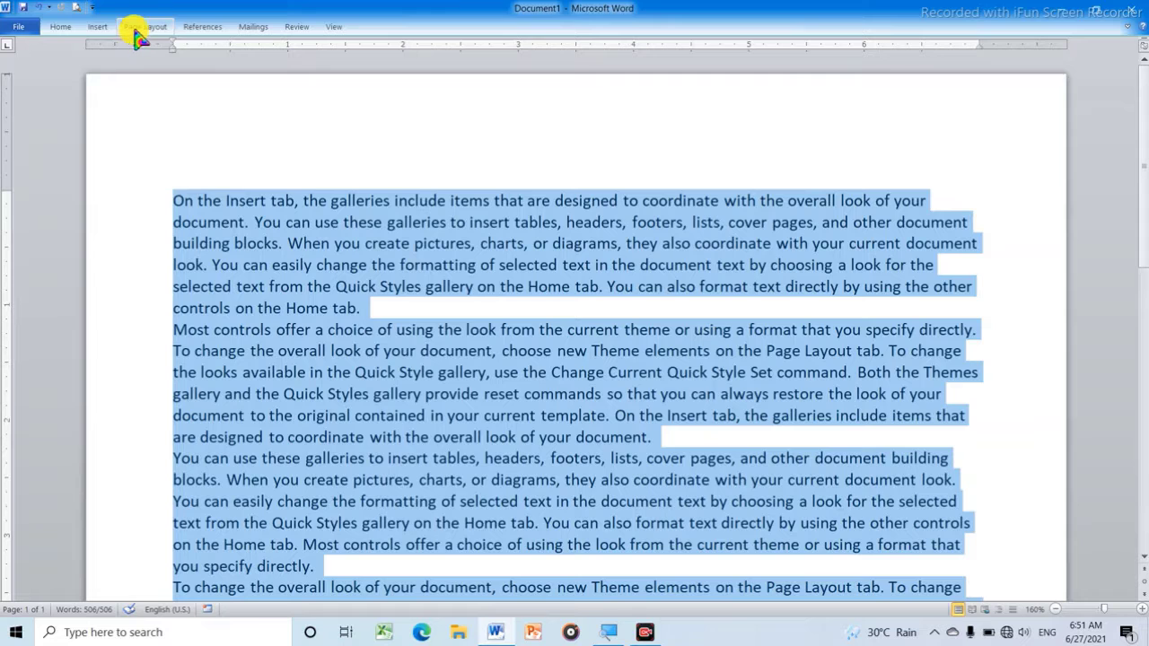
Try the Wide margin preset, with 2" left and right margins, on the document.
left_click(144, 26)
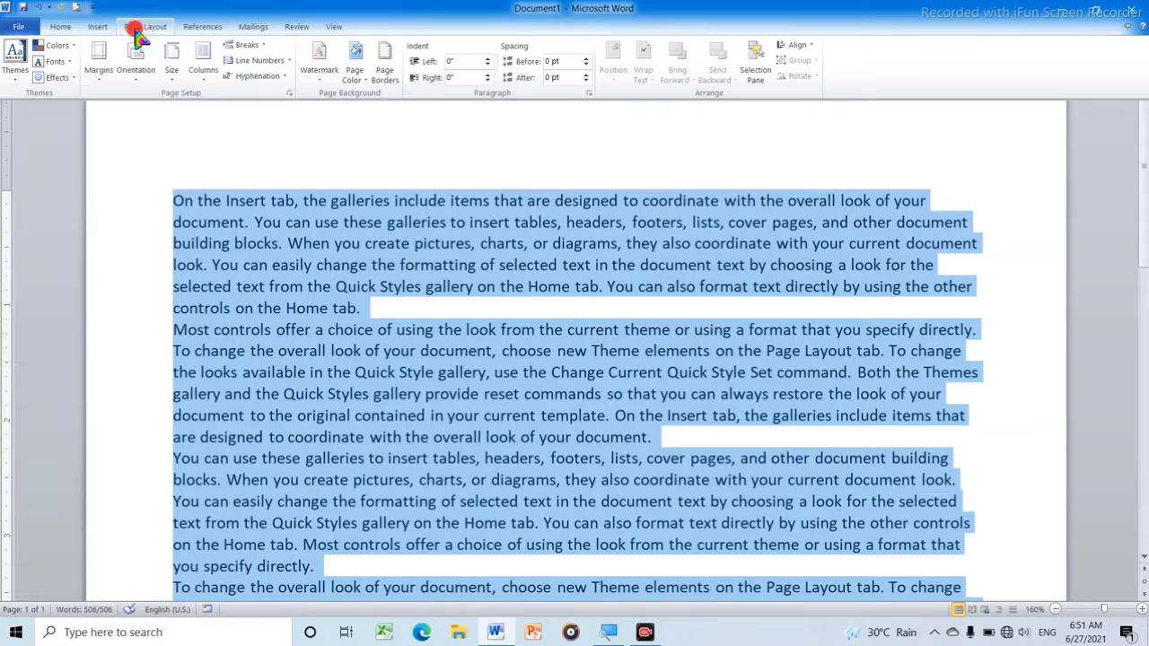
left_click(99, 81)
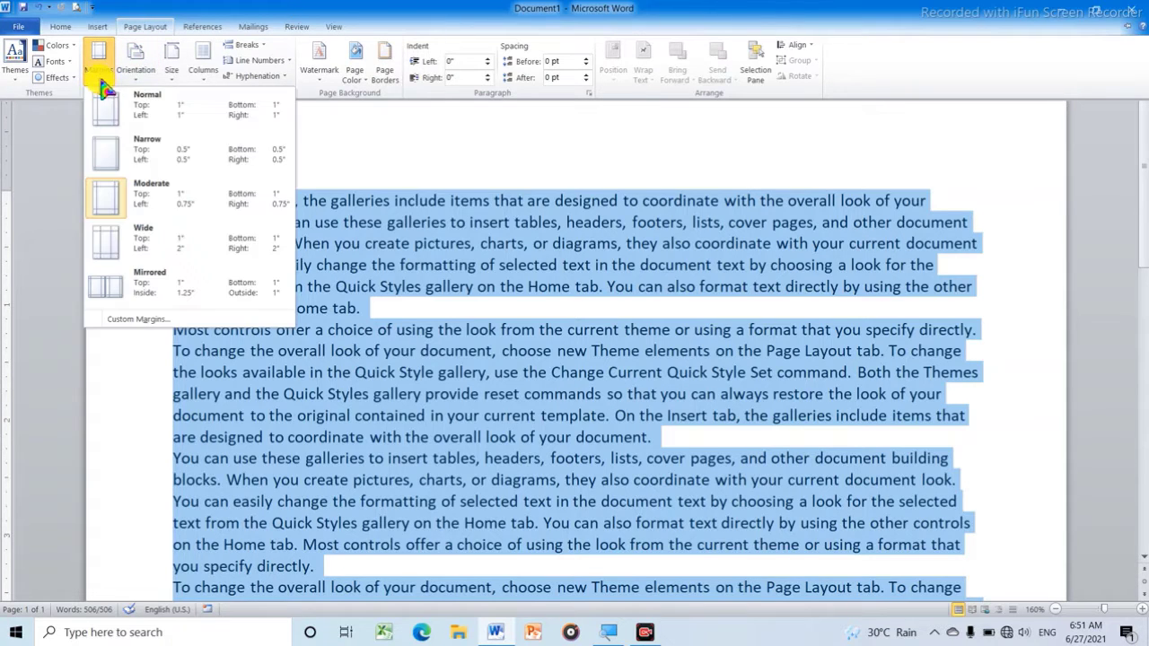
left_click(155, 245)
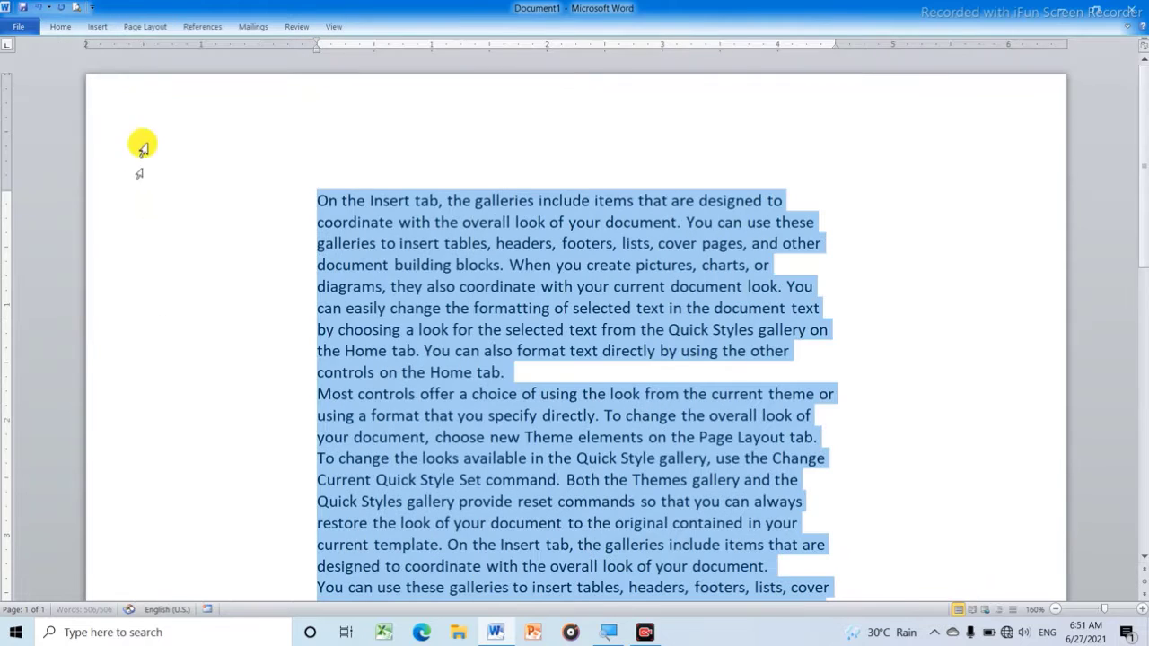
Try the Mirrored margin preset, with a 1.25" inside and 1" outside margin, on the document.
left_click(145, 29)
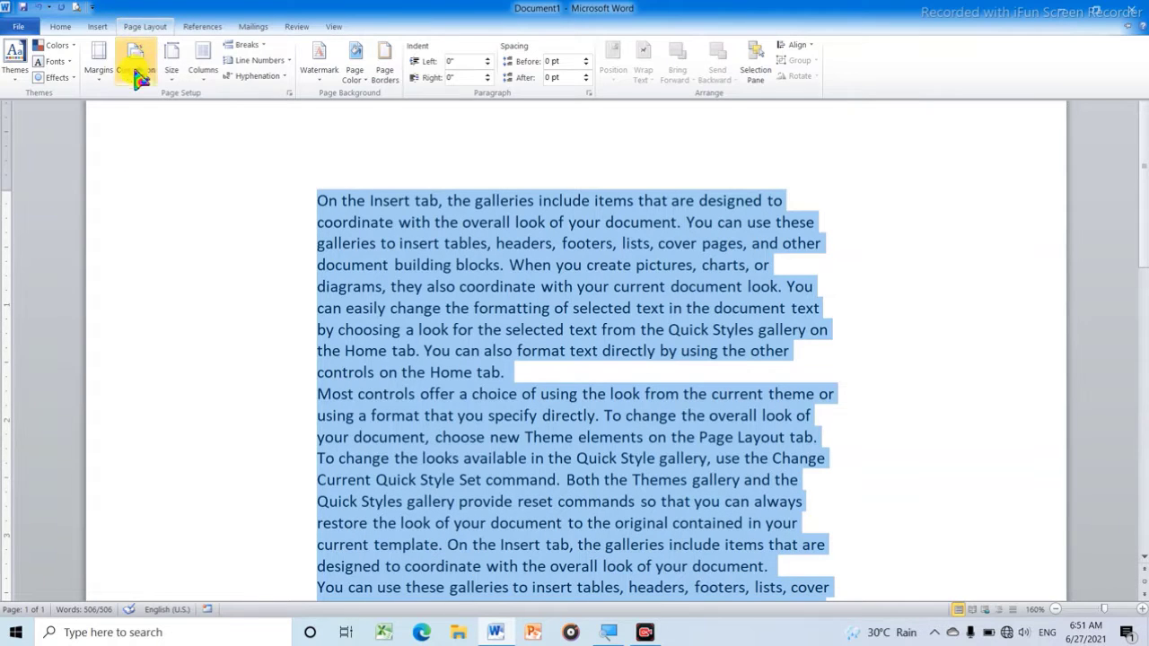
left_click(102, 82)
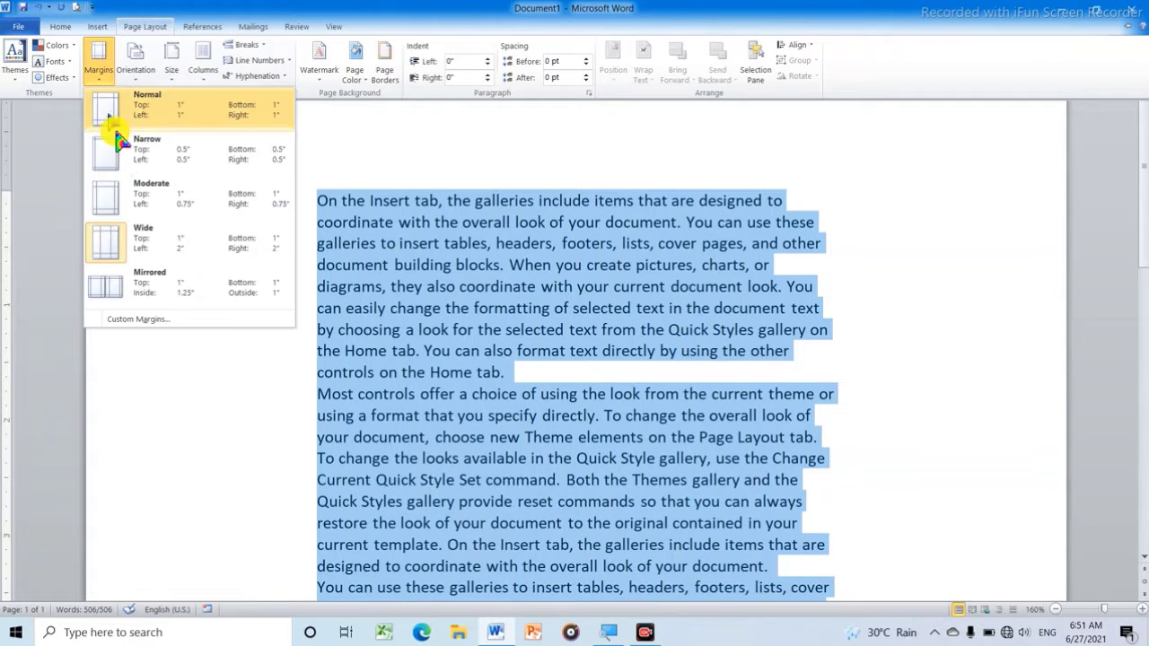
left_click(150, 285)
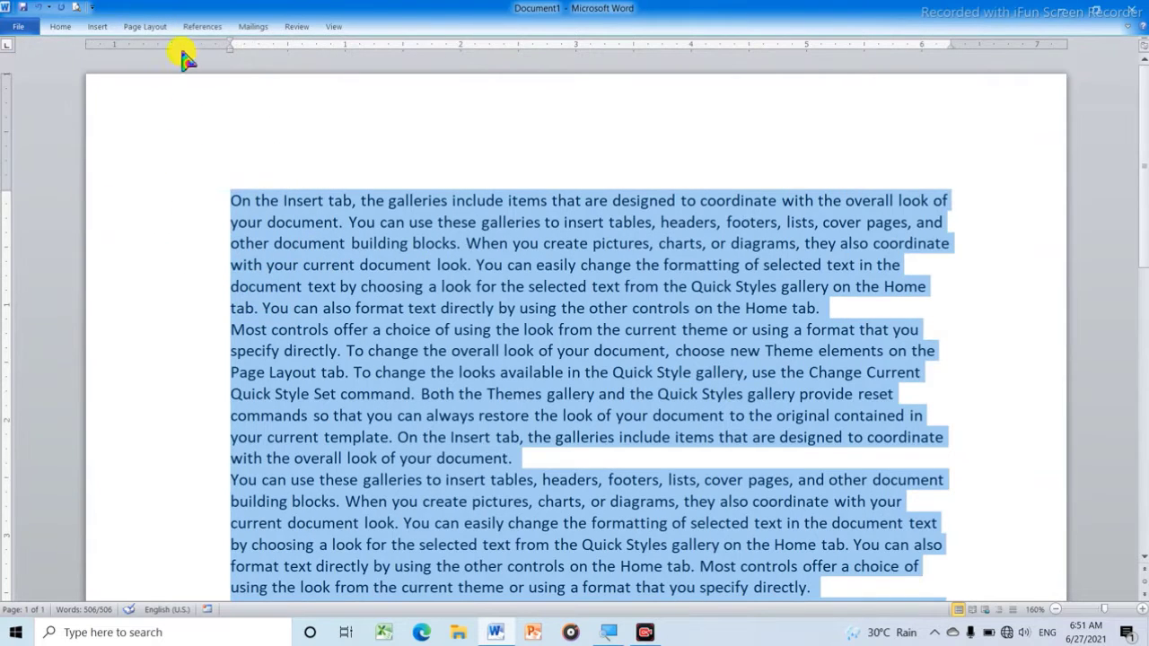
Apply the Normal margin preset, with 1" on all sides, to the document.
left_click(146, 27)
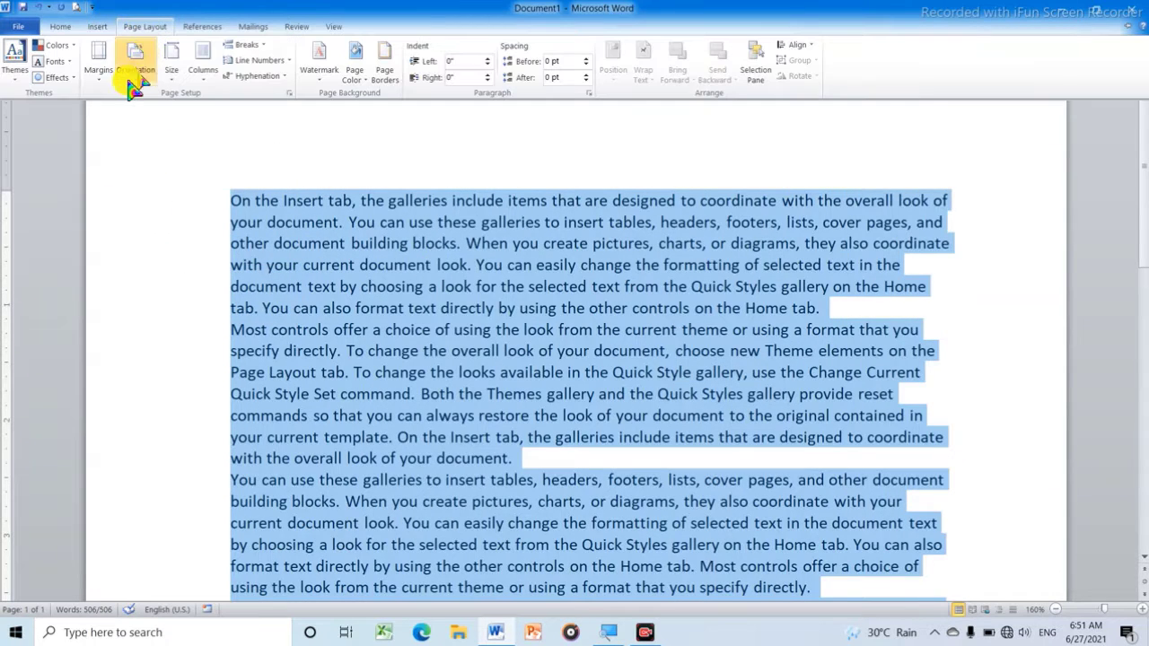
left_click(101, 83)
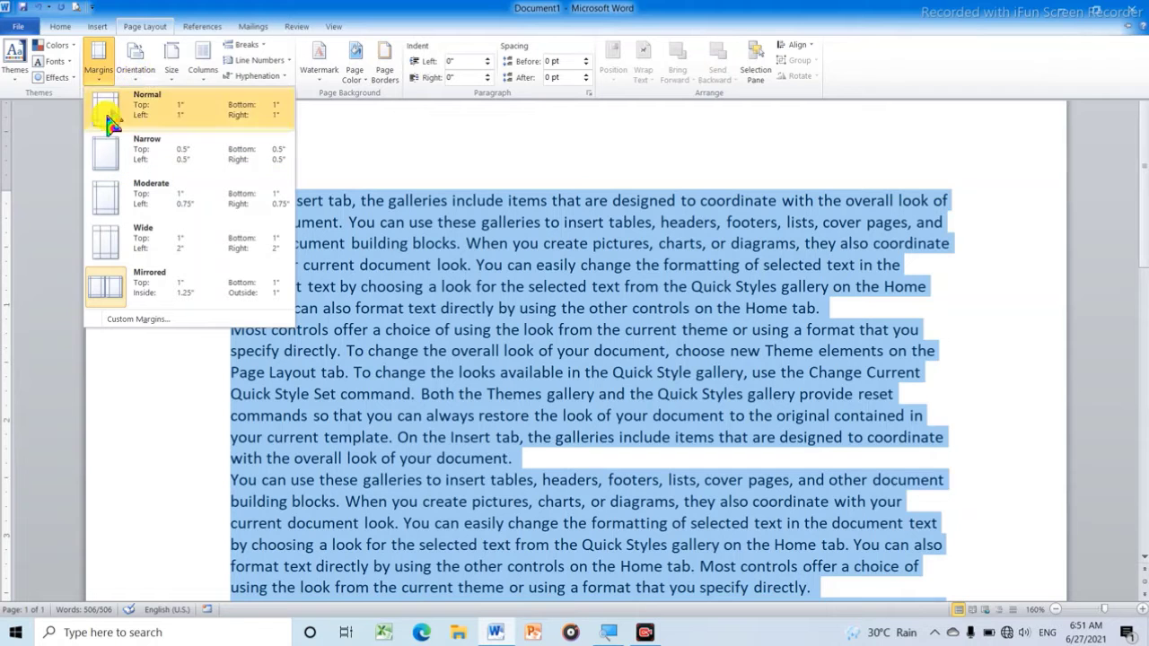
left_click(139, 115)
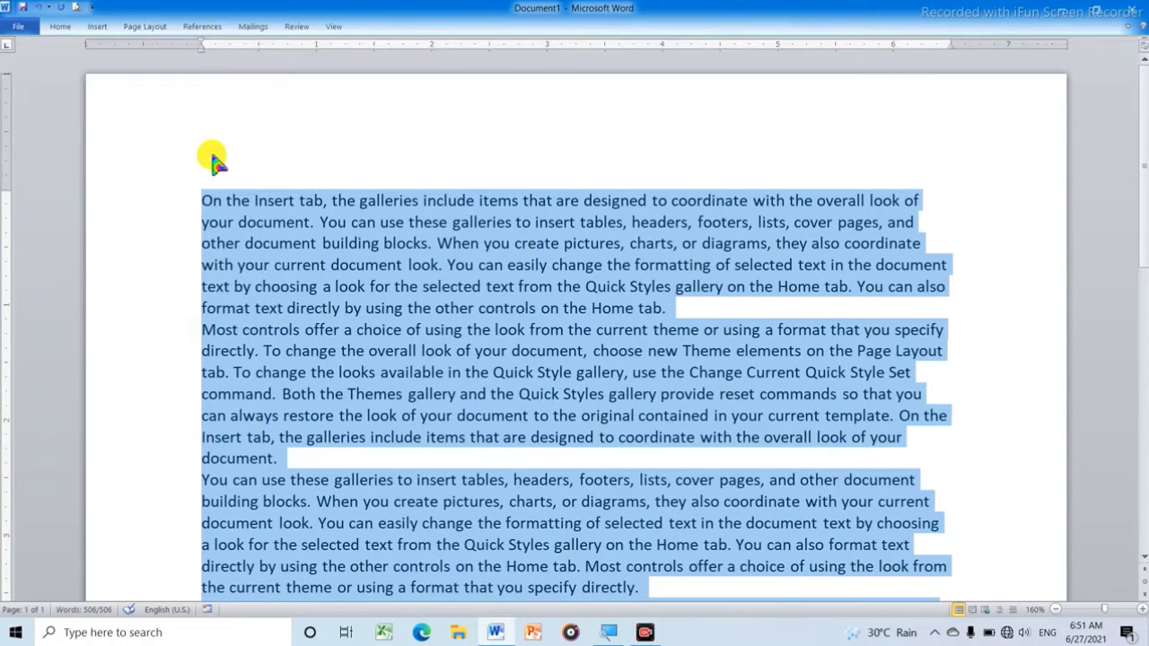
Set the page orientation to Portrait and collapse the ribbon to view the page.
left_click(144, 27)
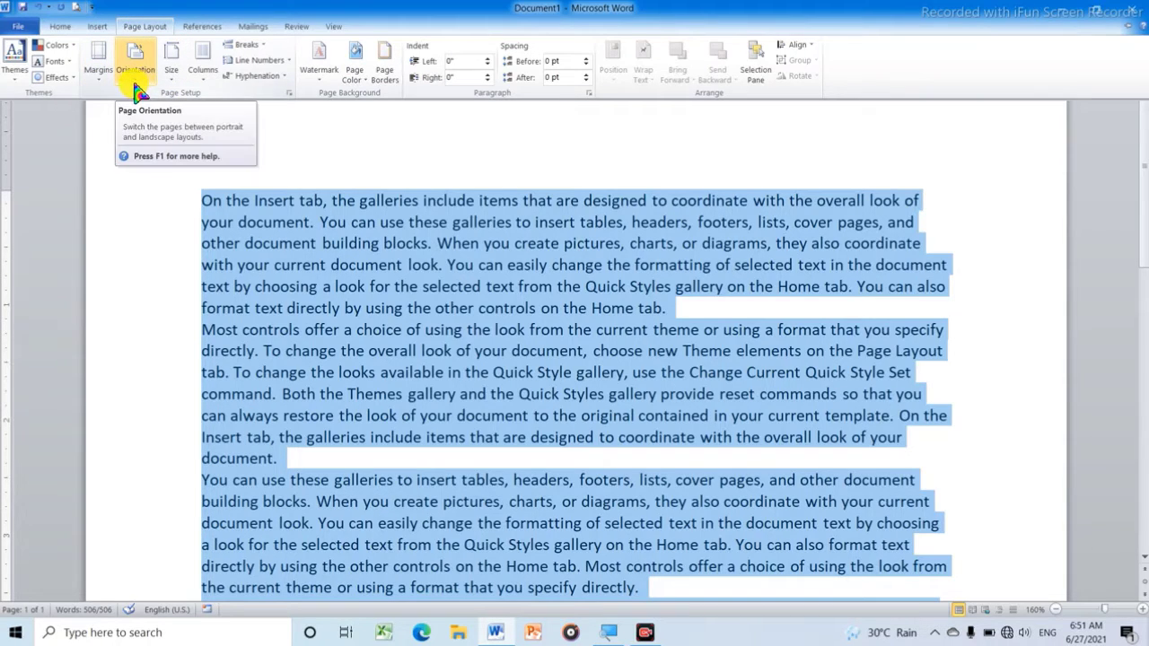
left_click(136, 71)
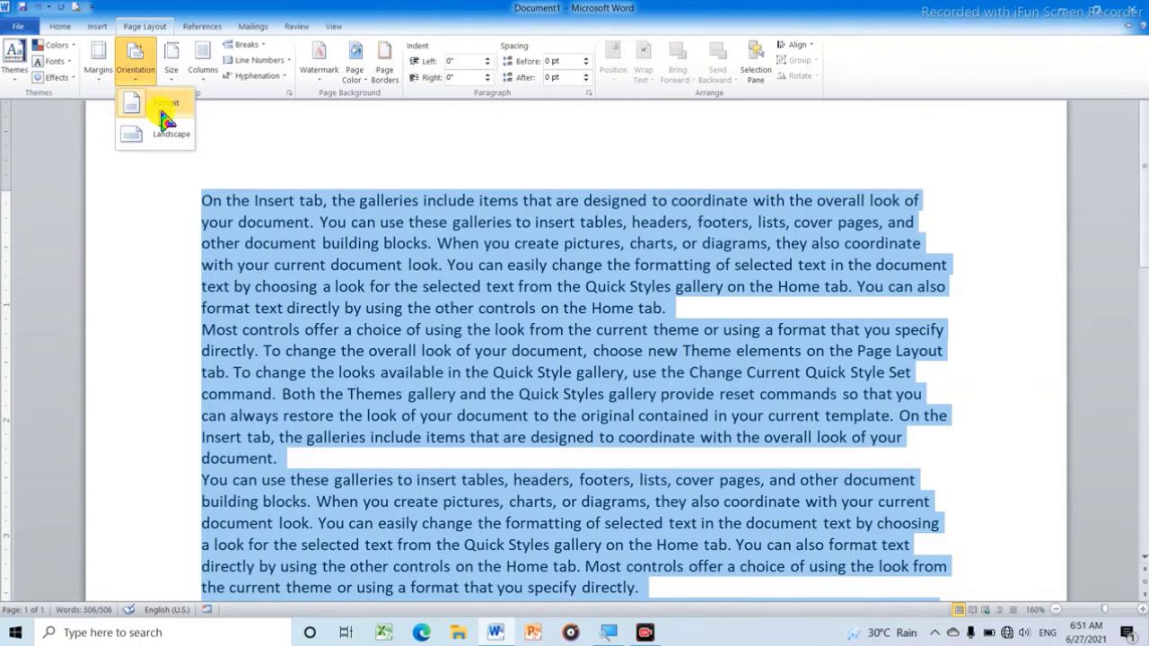
left_click(166, 109)
key("ctrl+F1")
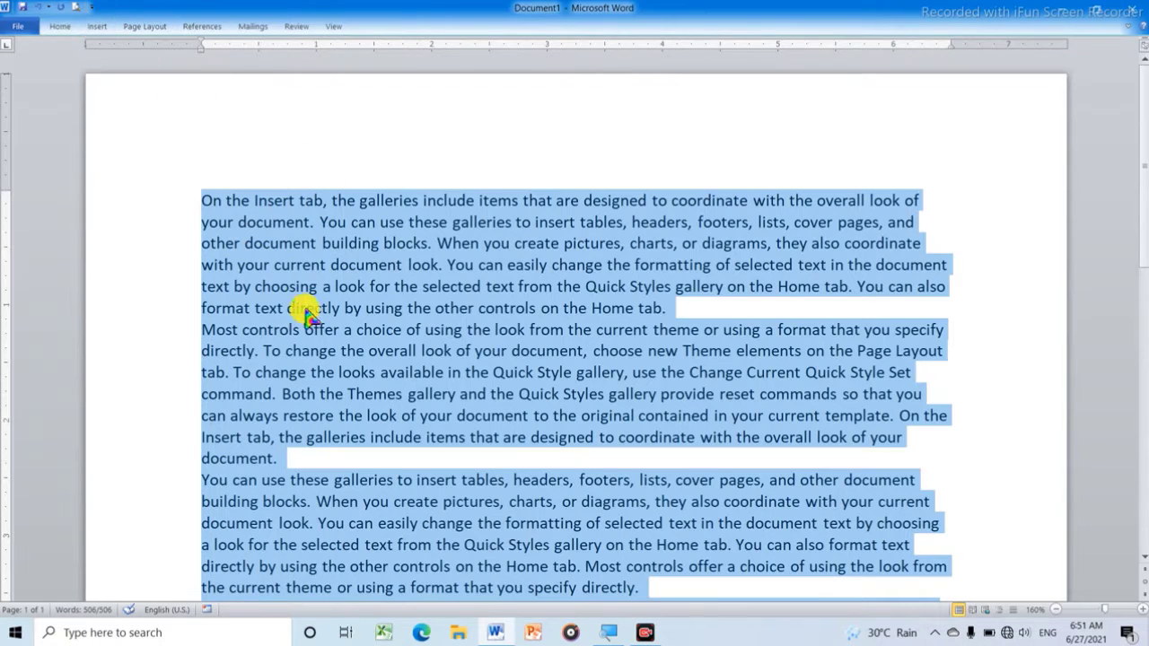
Set the page orientation to Landscape and reopen the orientation choices to check the new layout.
left_click(141, 30)
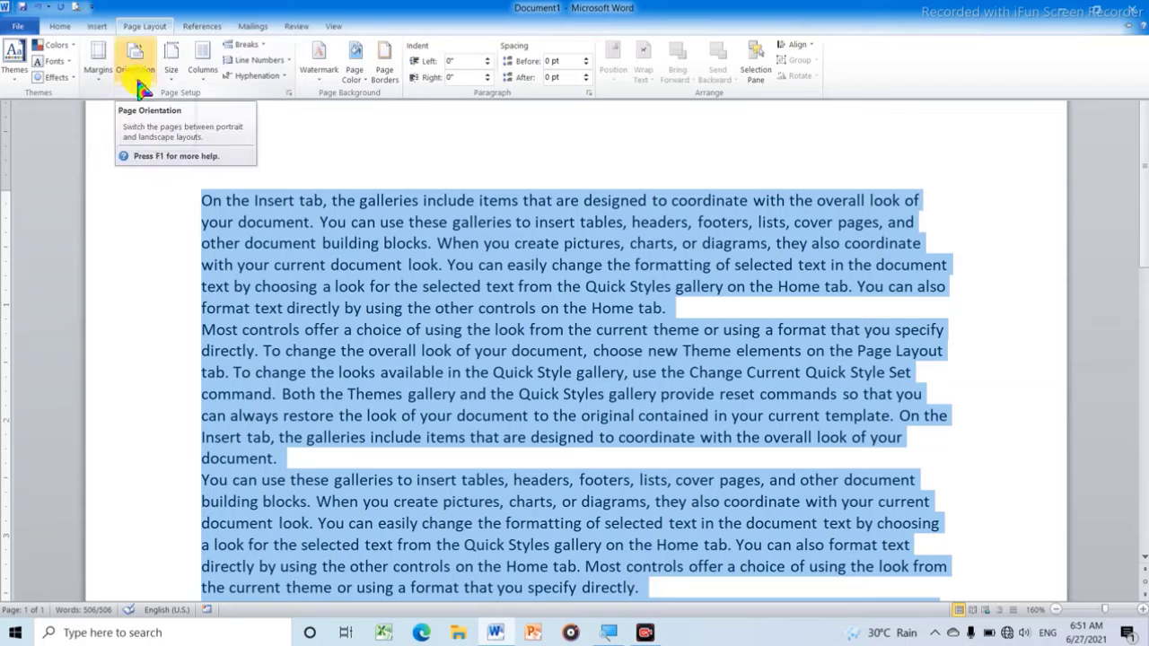
left_click(137, 78)
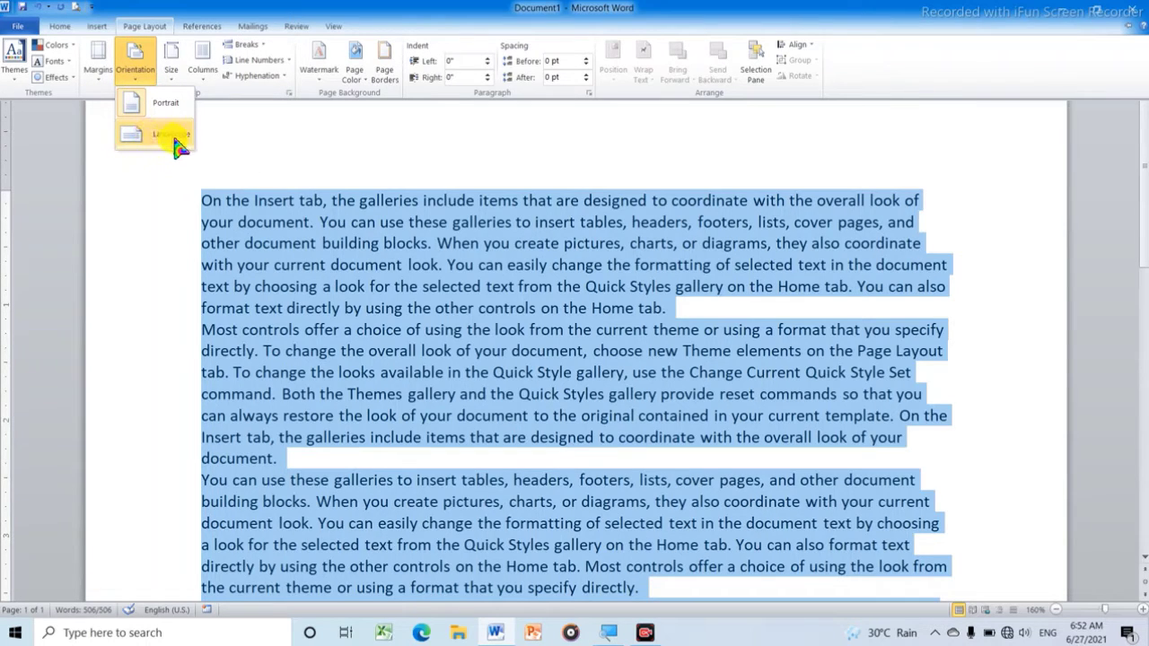
left_click(176, 137)
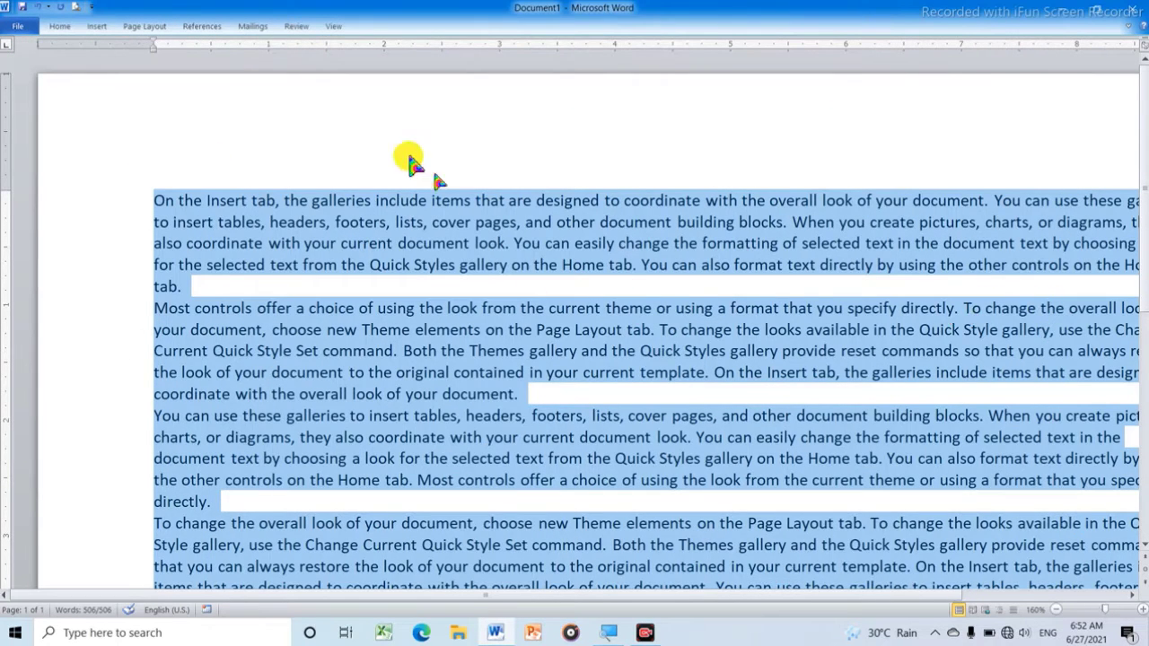
left_click(134, 27)
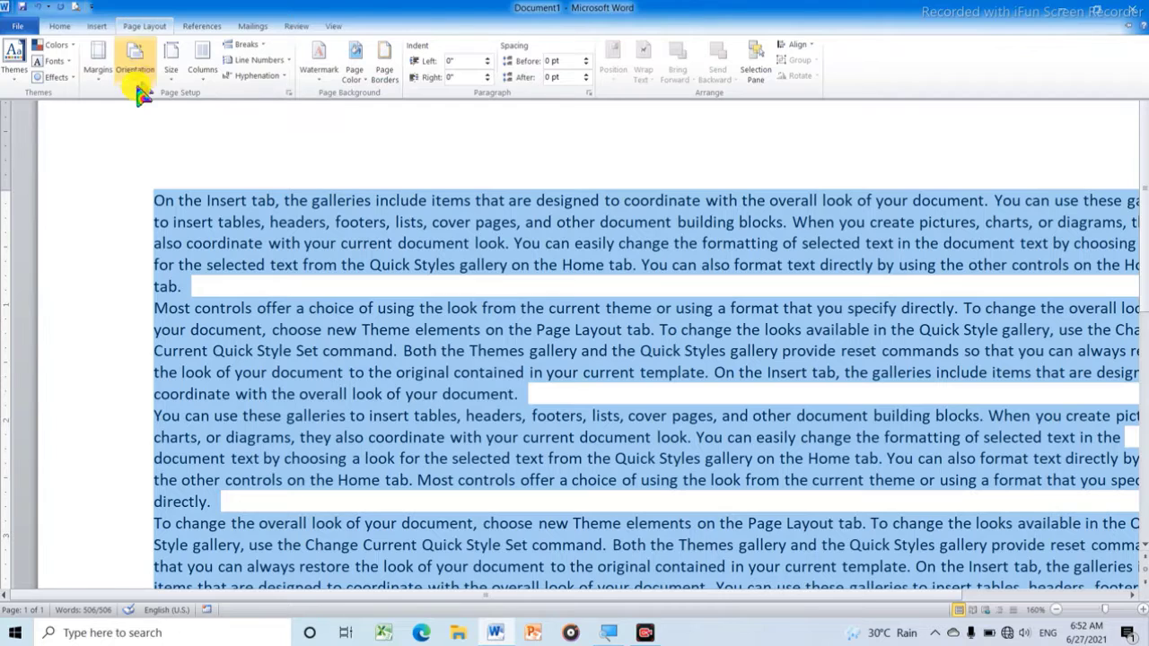
left_click(138, 81)
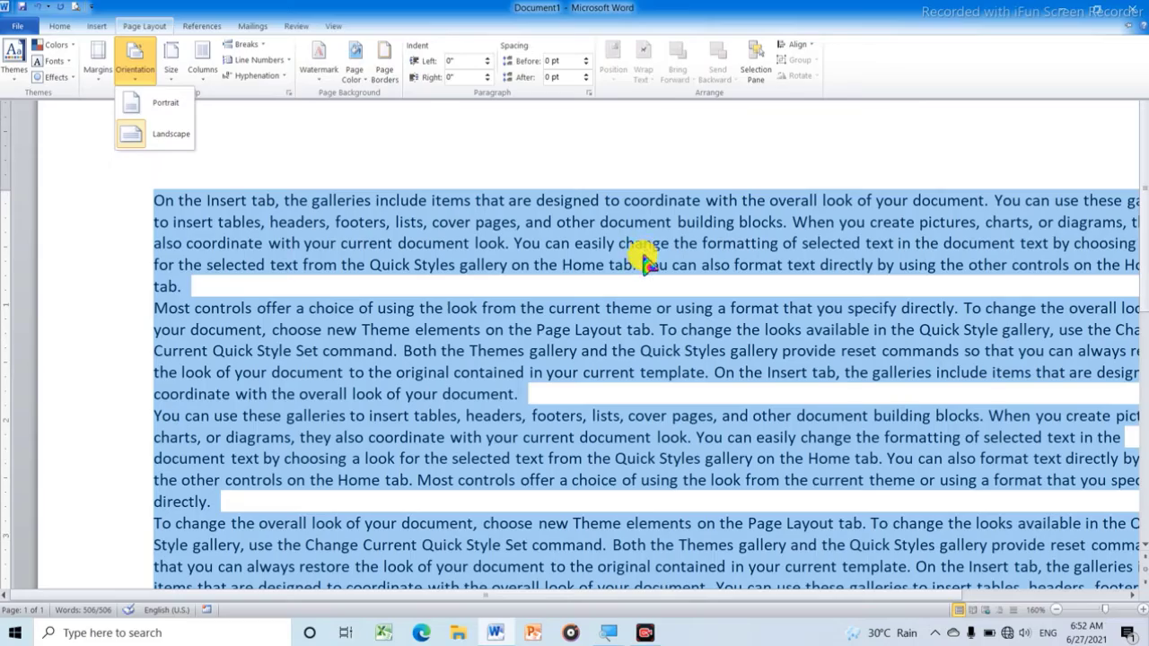
scroll(648, 261, "down", 2, "ctrl")
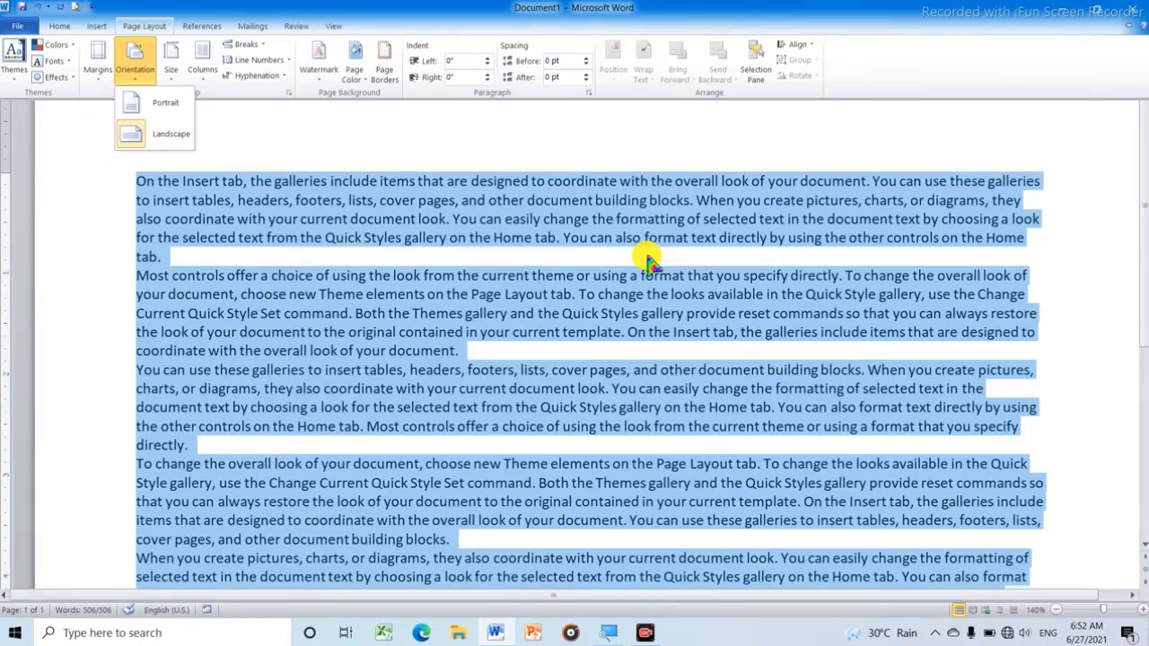
scroll(648, 261, "up", 1, "ctrl")
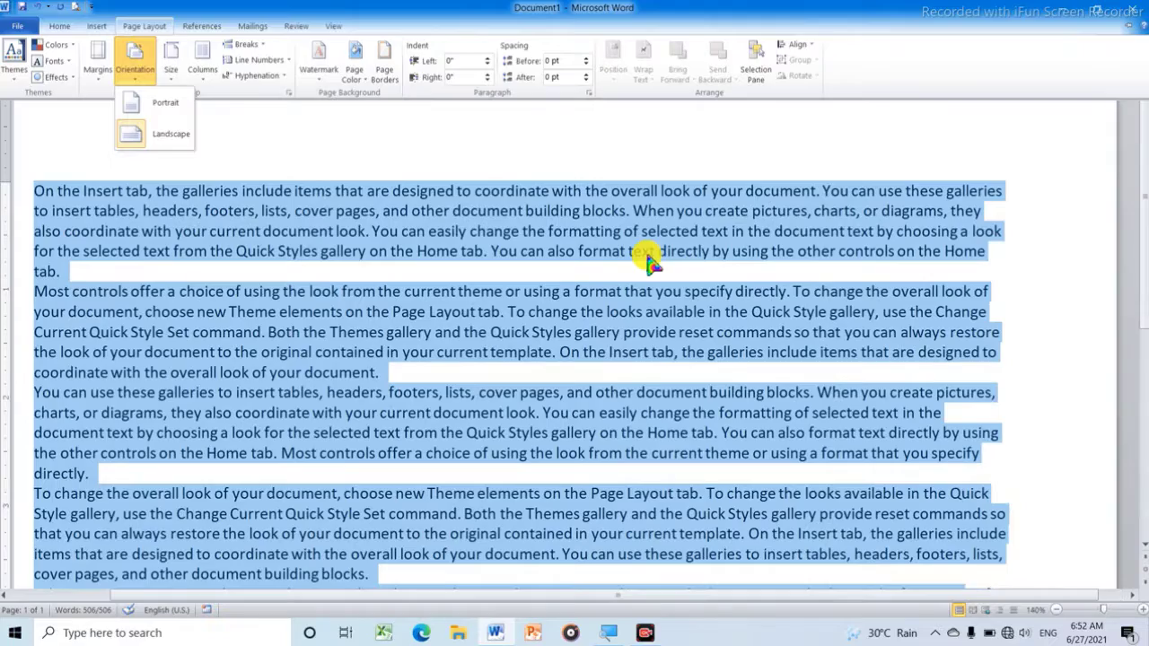
scroll(648, 260, "down", 1, "ctrl")
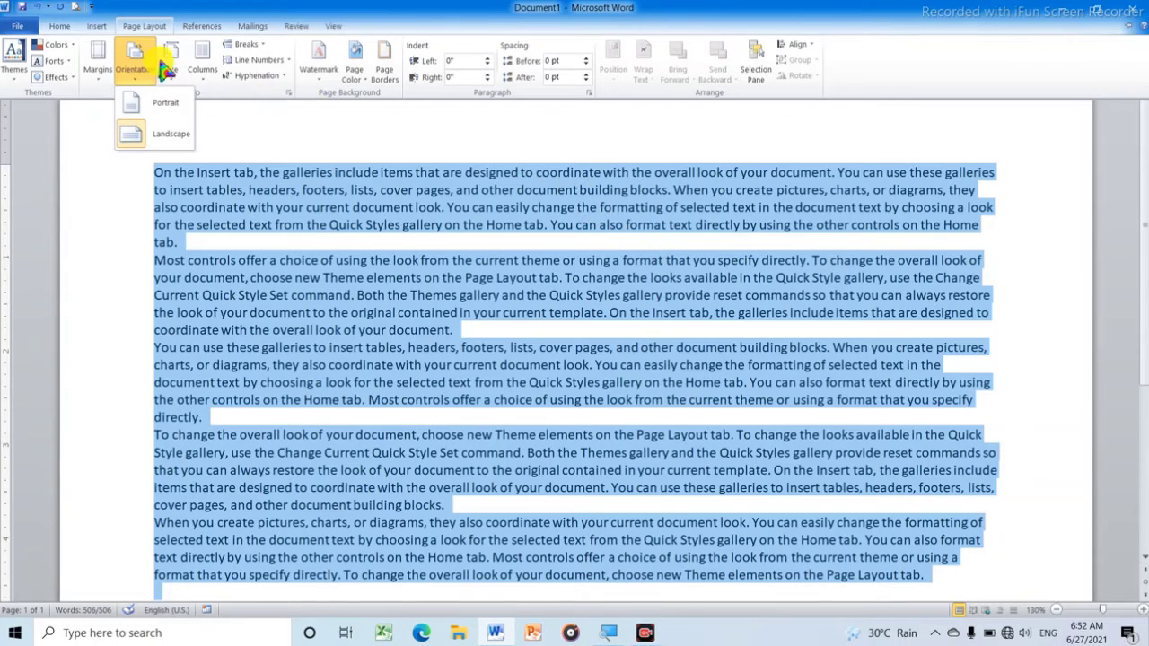
Set the document's paper size to A4 (8.27" x 11.69") and look over the page.
left_click(177, 81)
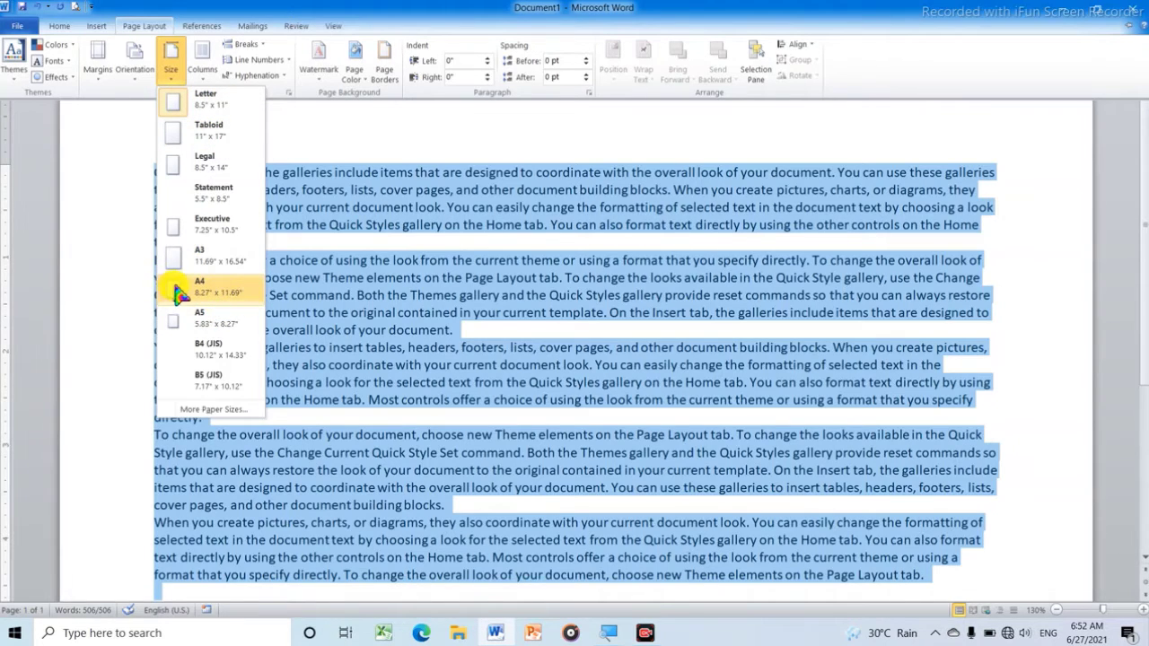
left_click(216, 296)
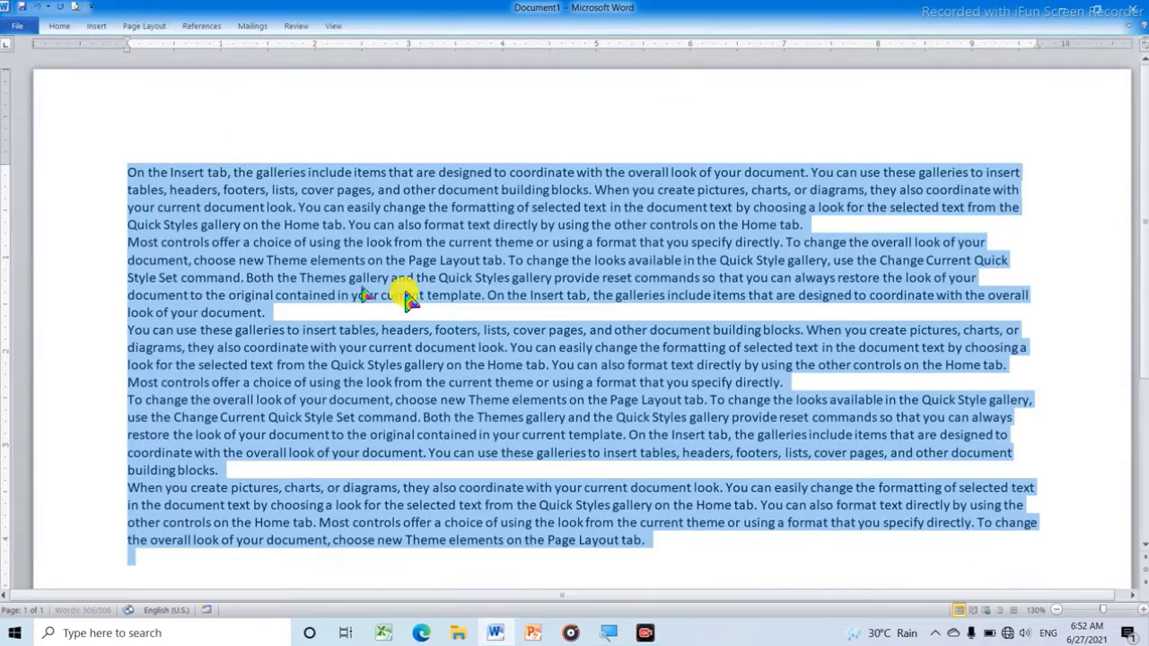
scroll(453, 205, "down", 4)
scroll(454, 205, "up", 5)
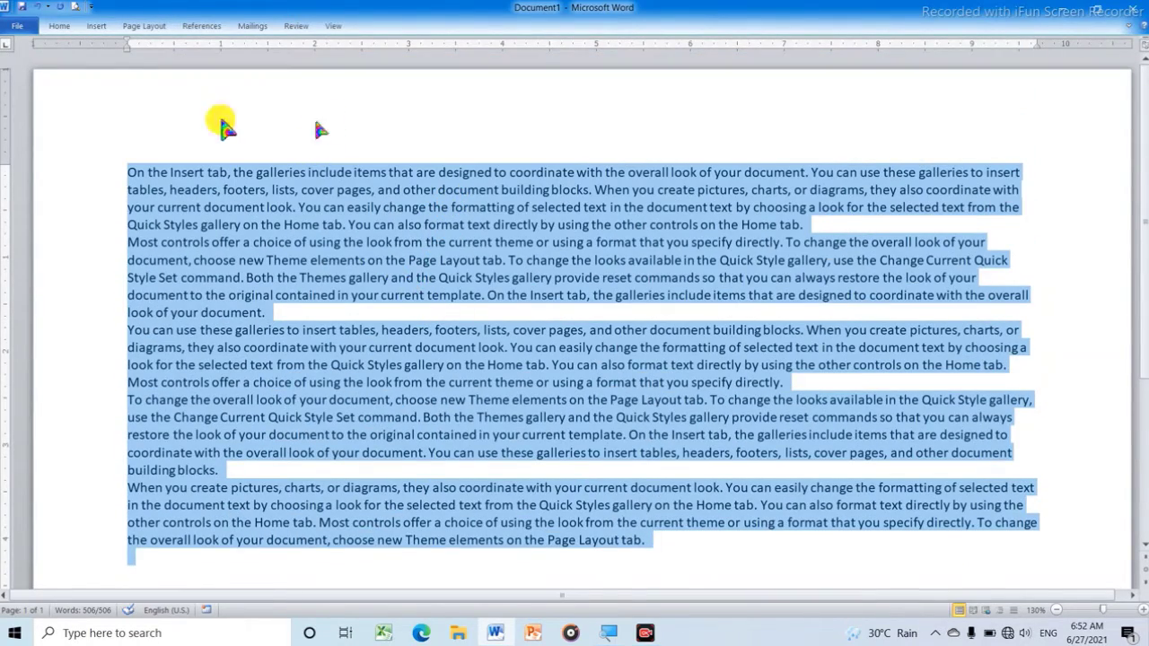
Try the A5 paper size (5.83" x 8.27") on the document.
left_click(144, 25)
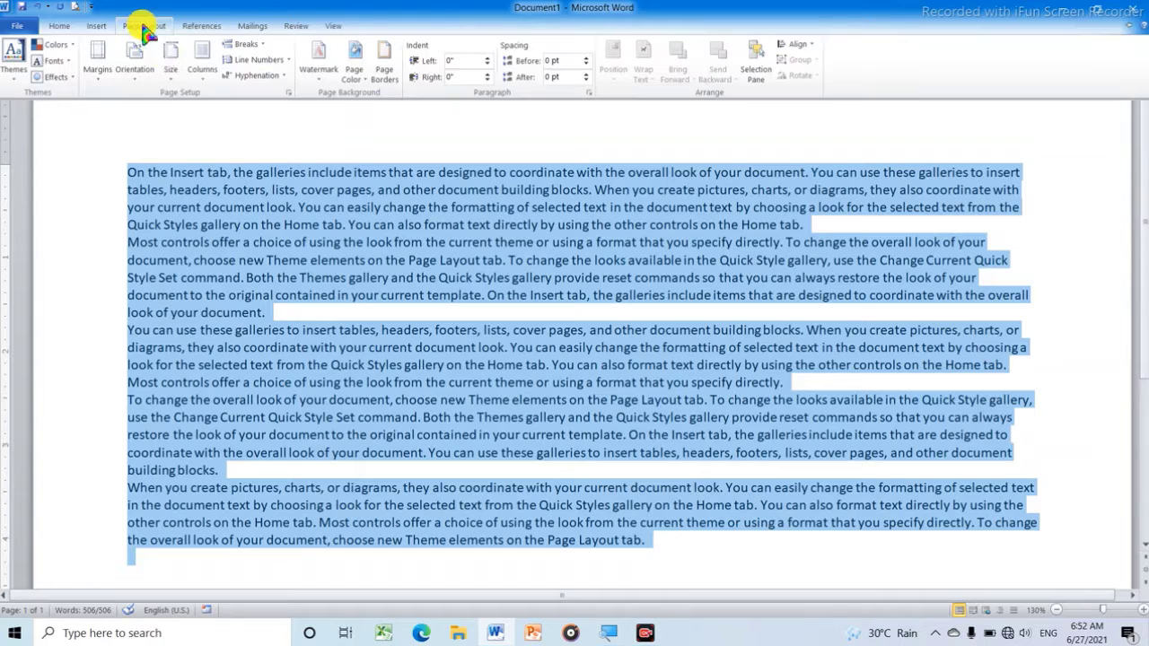
left_click(172, 81)
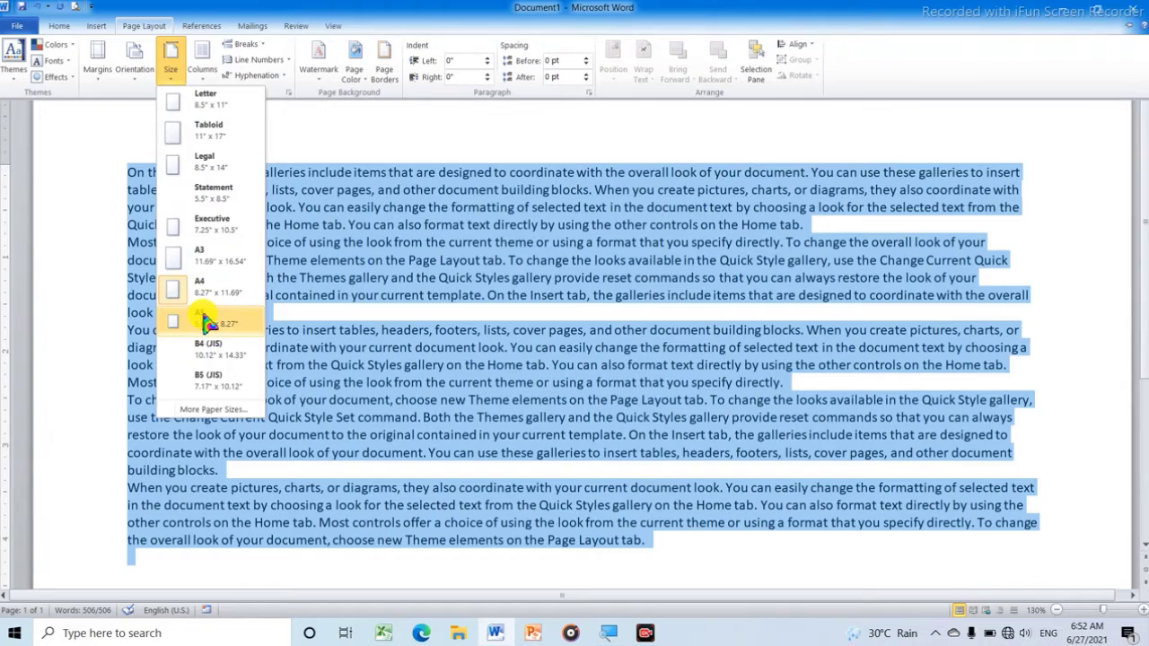
left_click(206, 321)
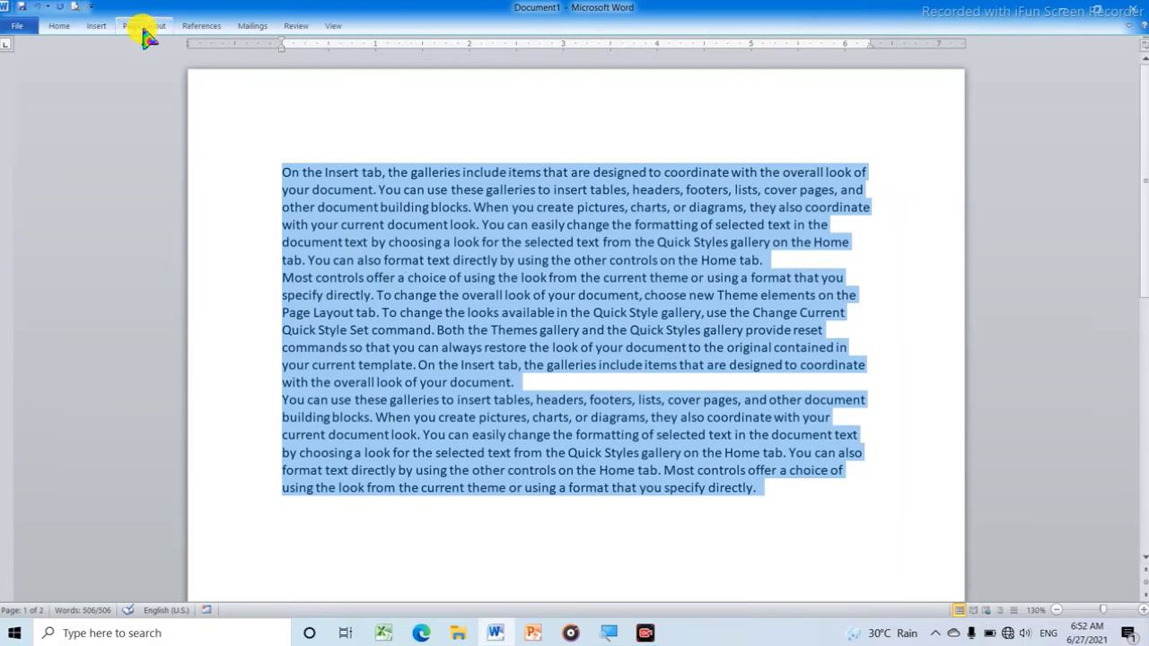
Return the document's paper size to A4 (8.27" x 11.69").
left_click(144, 27)
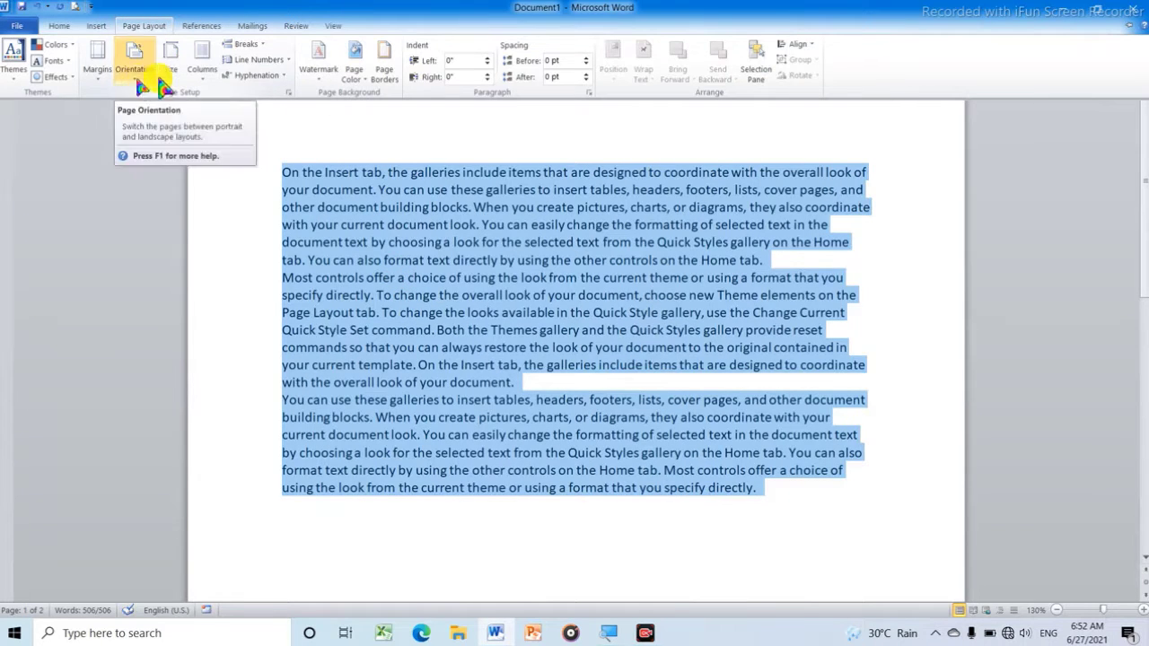
left_click(169, 74)
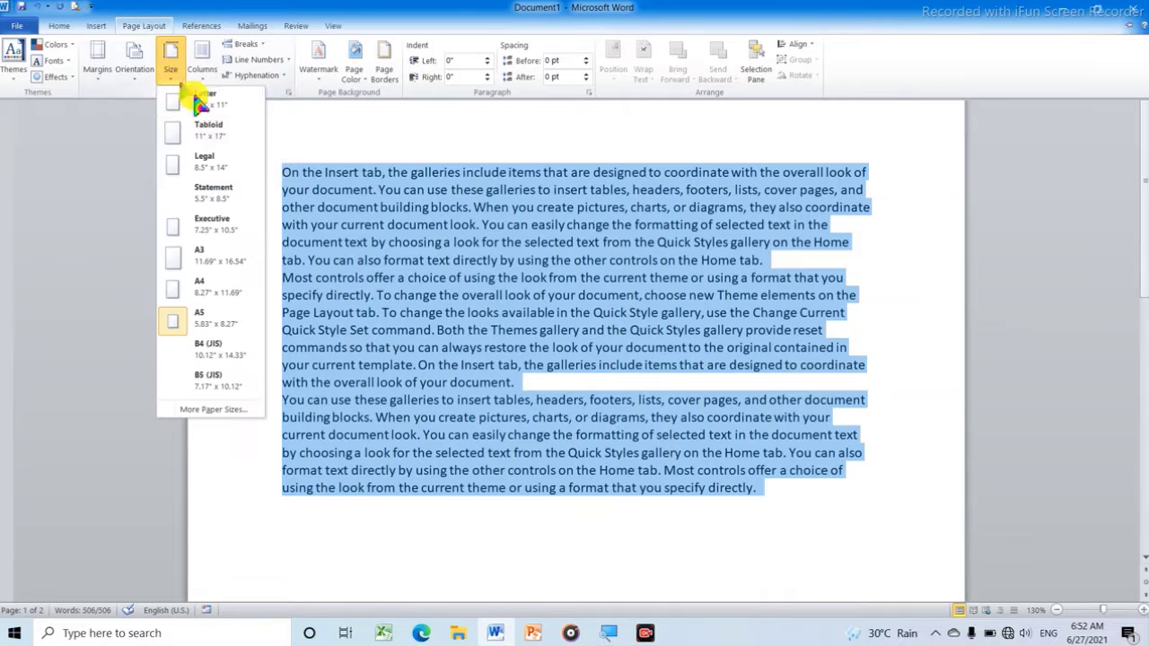
left_click(217, 296)
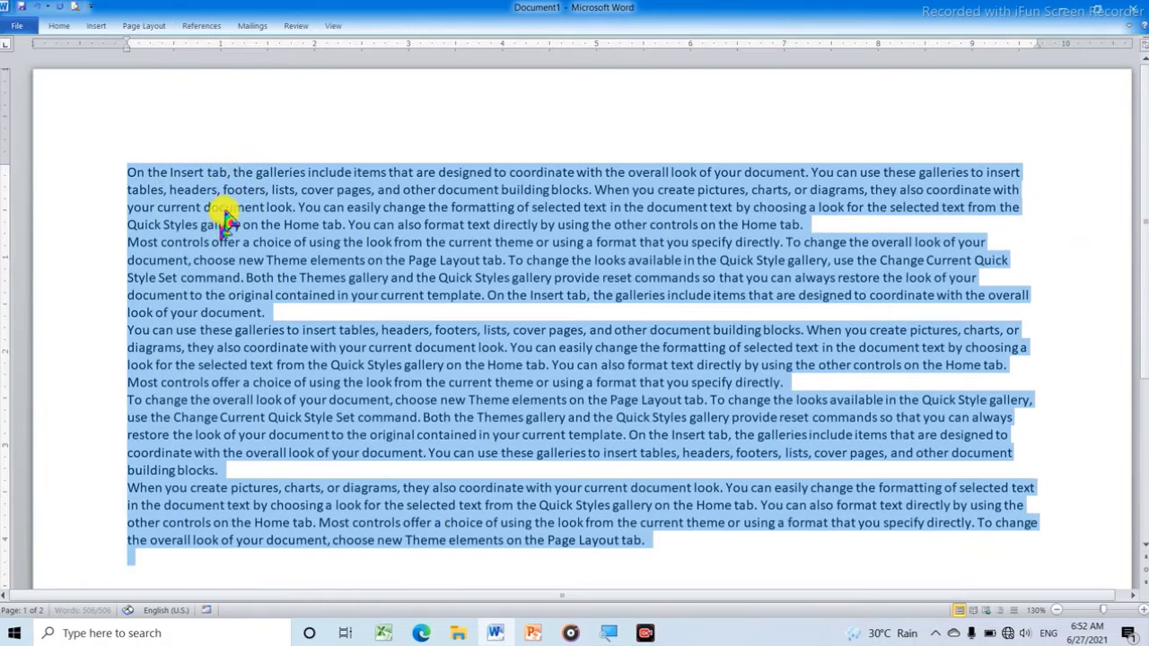
Arrange the selected text in two columns and add the sample text "Hgshgsb dfghdfh" on the empty last line.
left_click(144, 25)
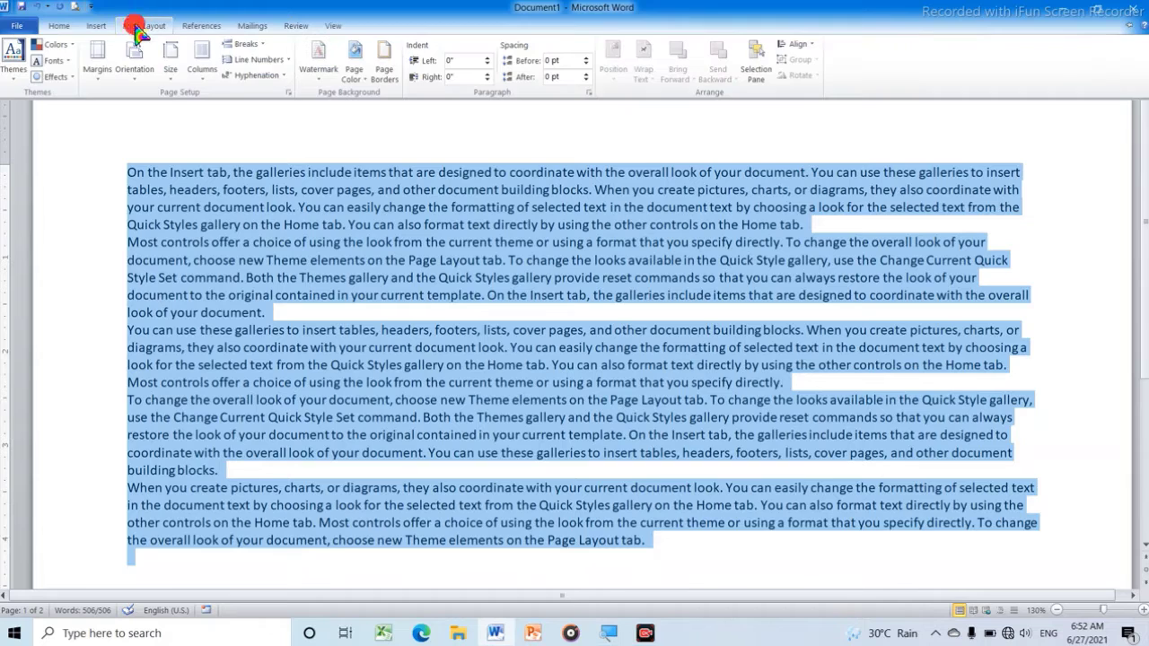
left_click(203, 72)
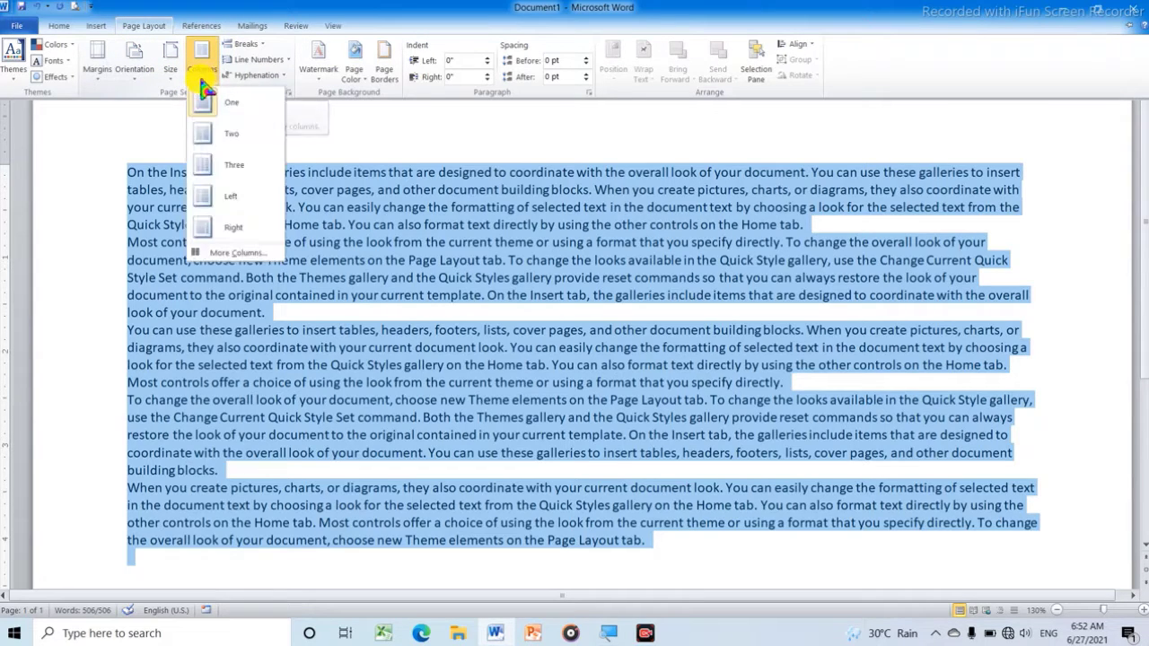
left_click(225, 136)
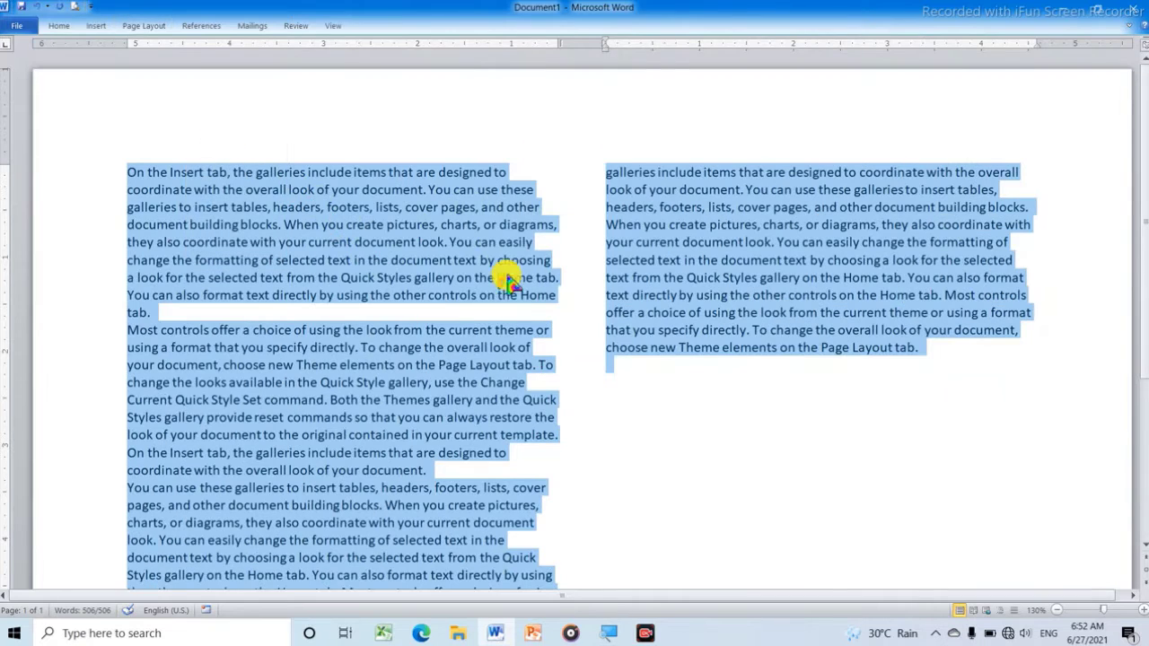
left_click(645, 390)
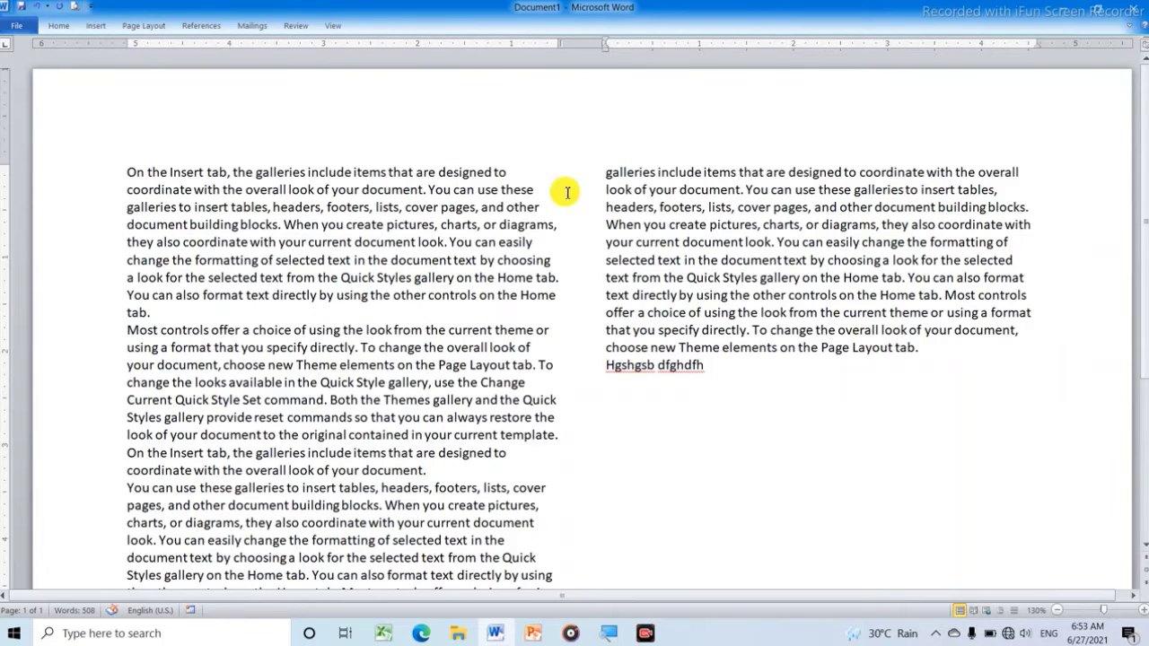
Arrange the document in three columns and add the sample word "hfddhds" at the end of the last line.
left_click(151, 26)
left_click(202, 76)
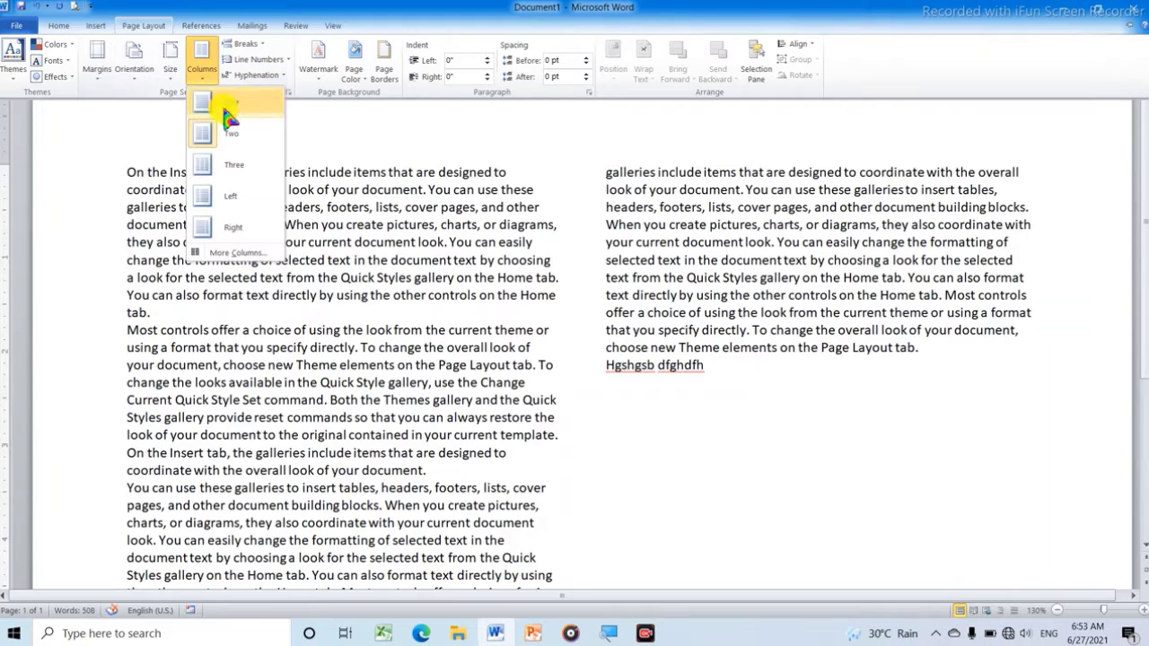
left_click(227, 174)
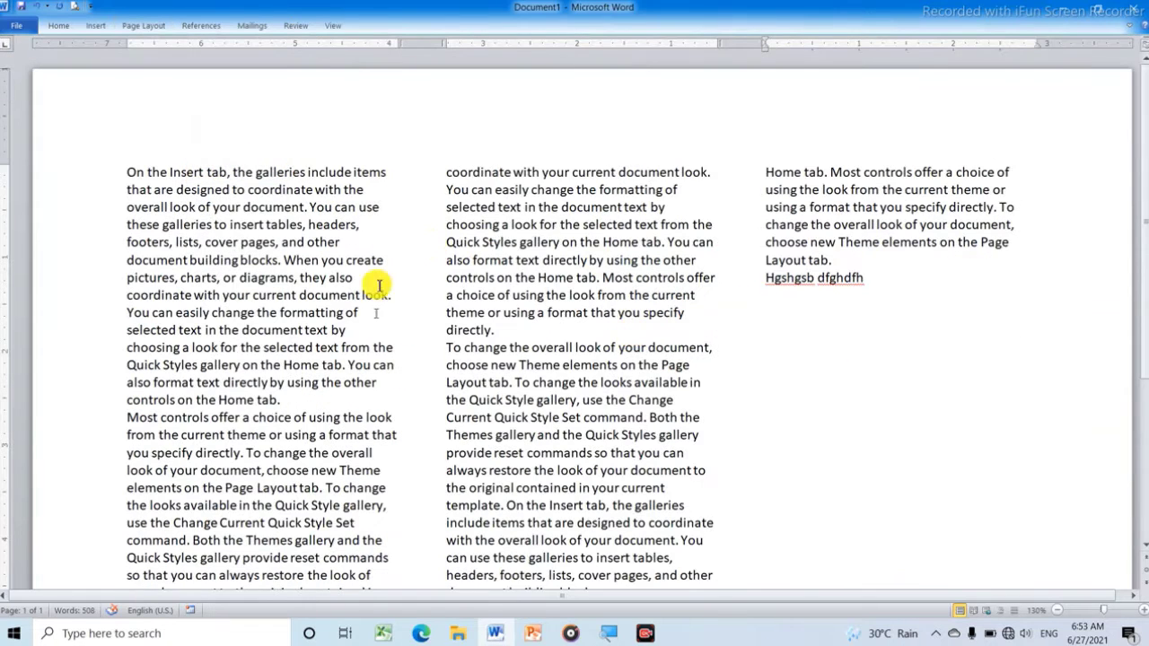
type("dhds")
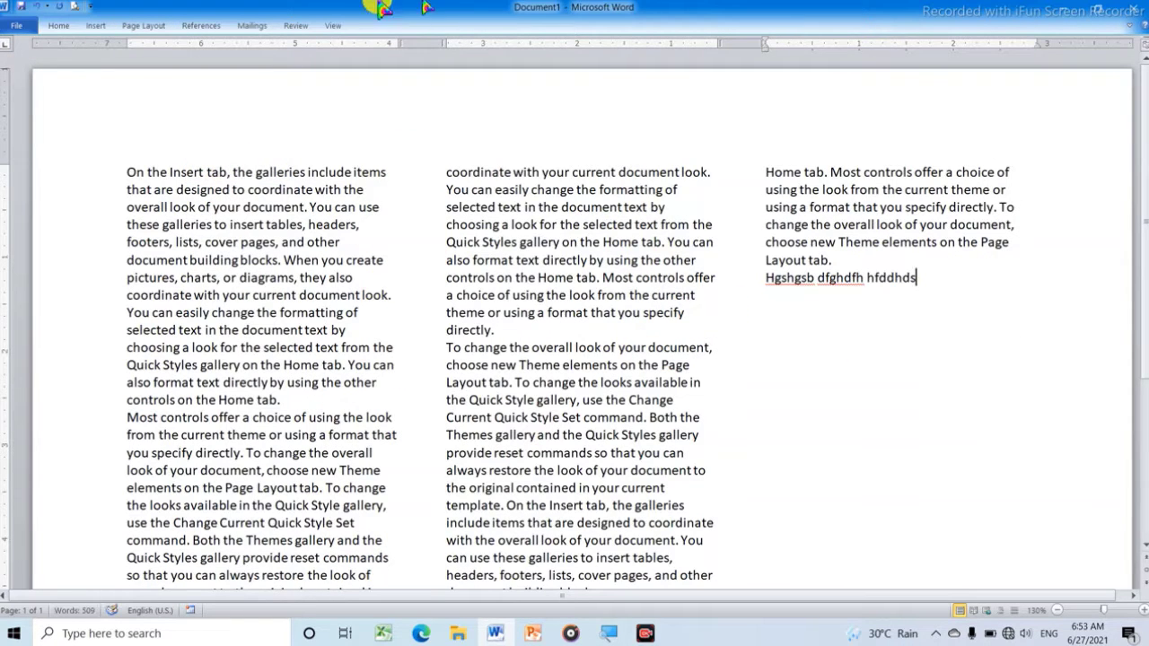
Try the Left column preset, with a narrow left and a wide right column, on the document.
left_click(141, 26)
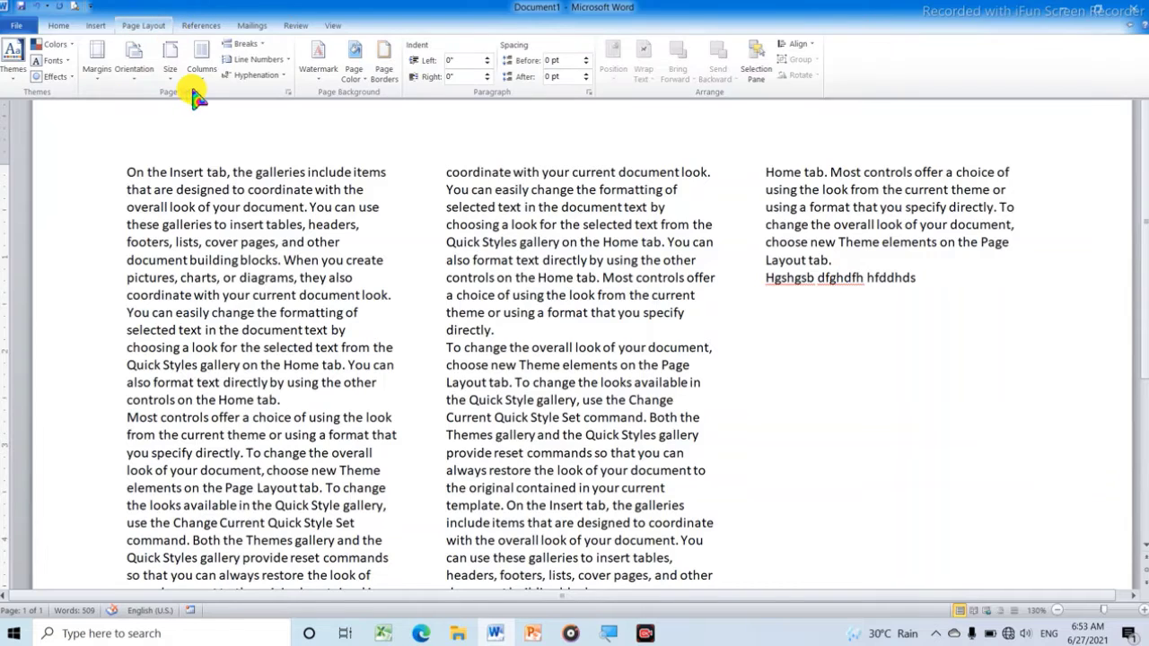
left_click(201, 72)
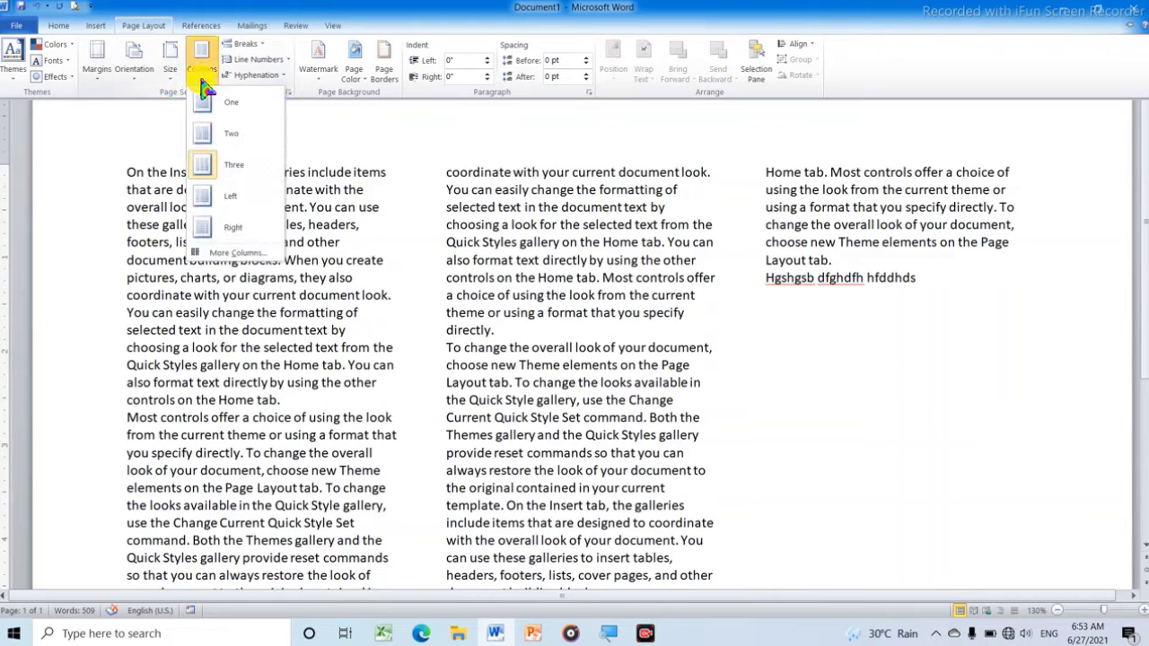
left_click(243, 207)
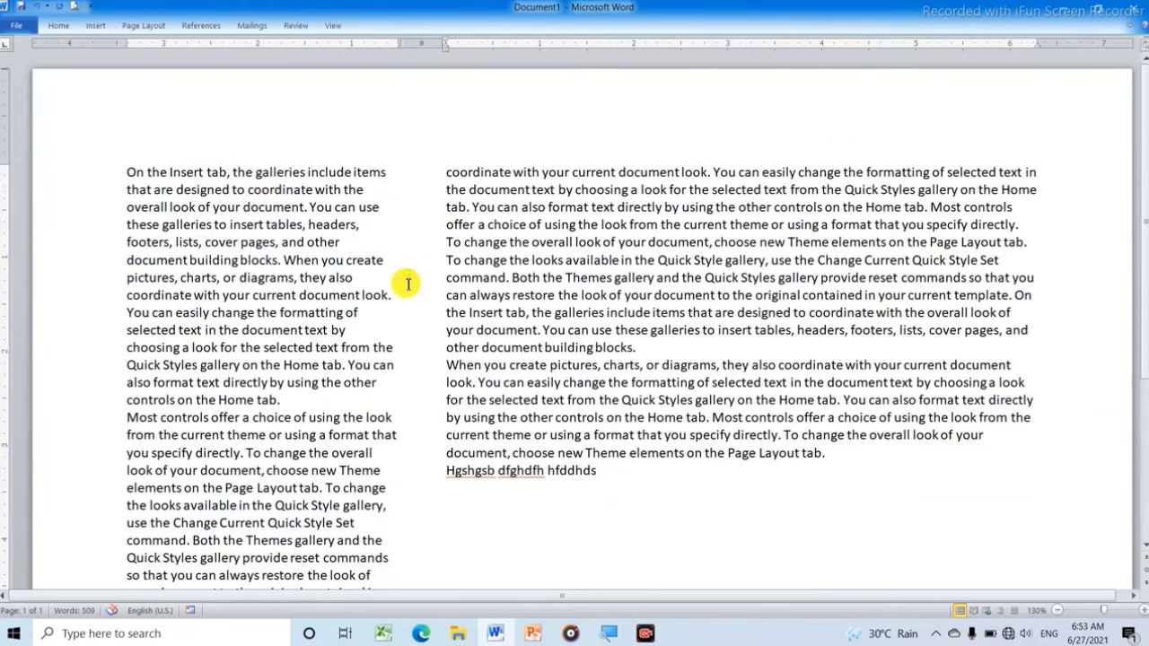
scroll(352, 253, "down", 2)
scroll(377, 269, "up", 3)
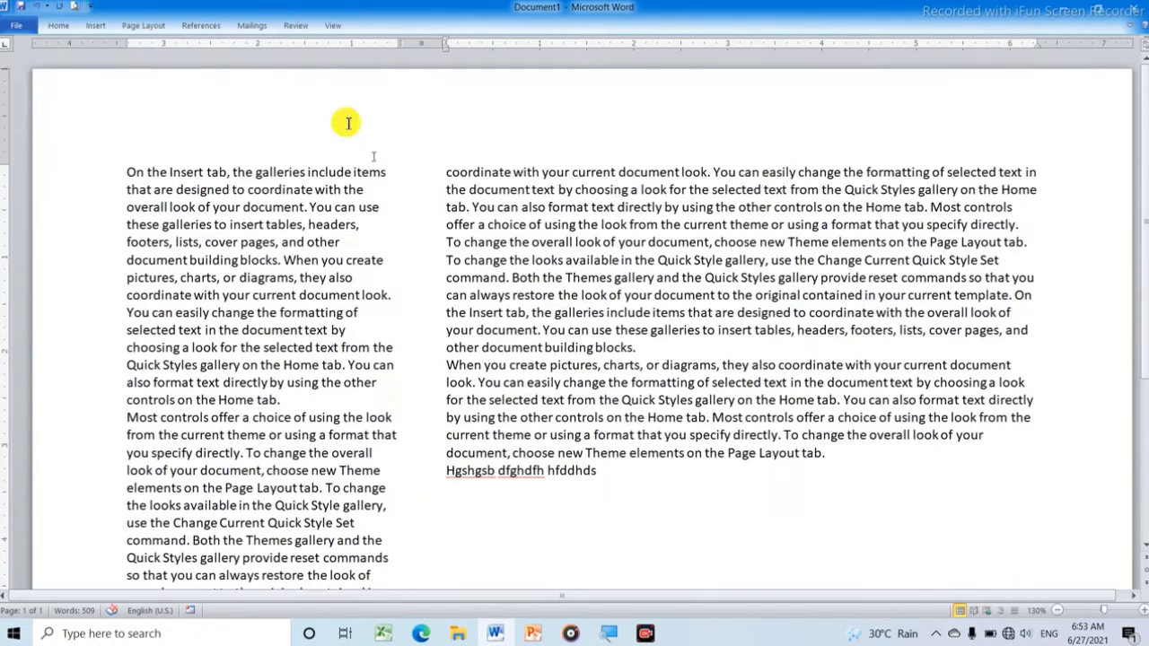
Apply the Right column preset, with a wide left and a narrow right column, and look over the page.
left_click(147, 23)
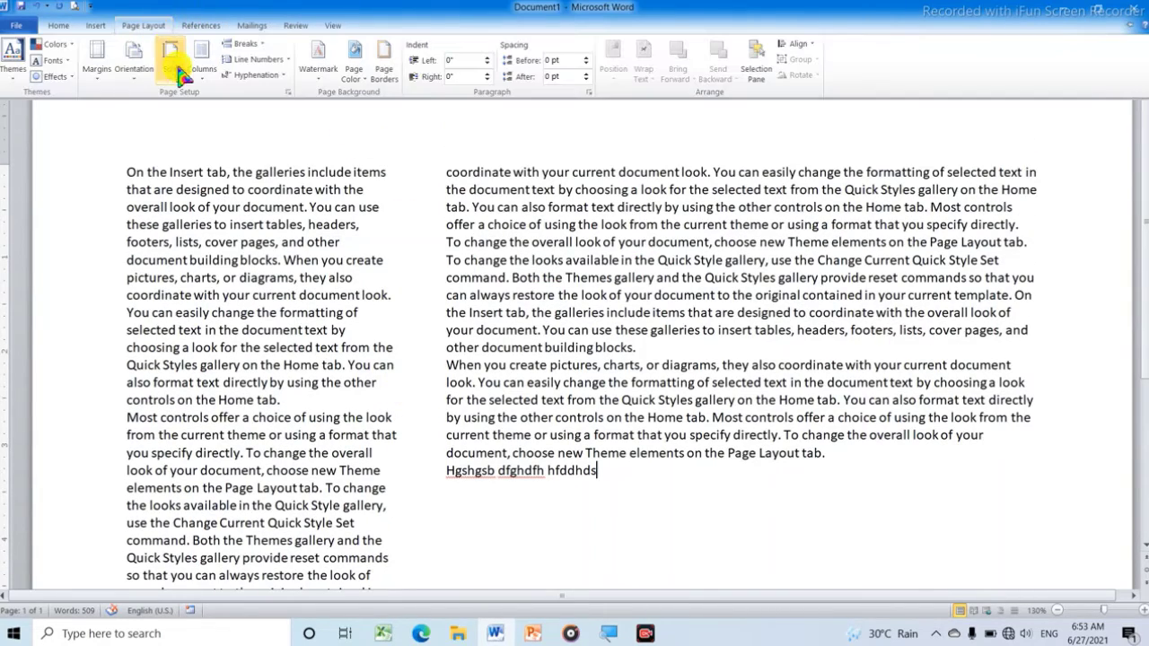
left_click(201, 83)
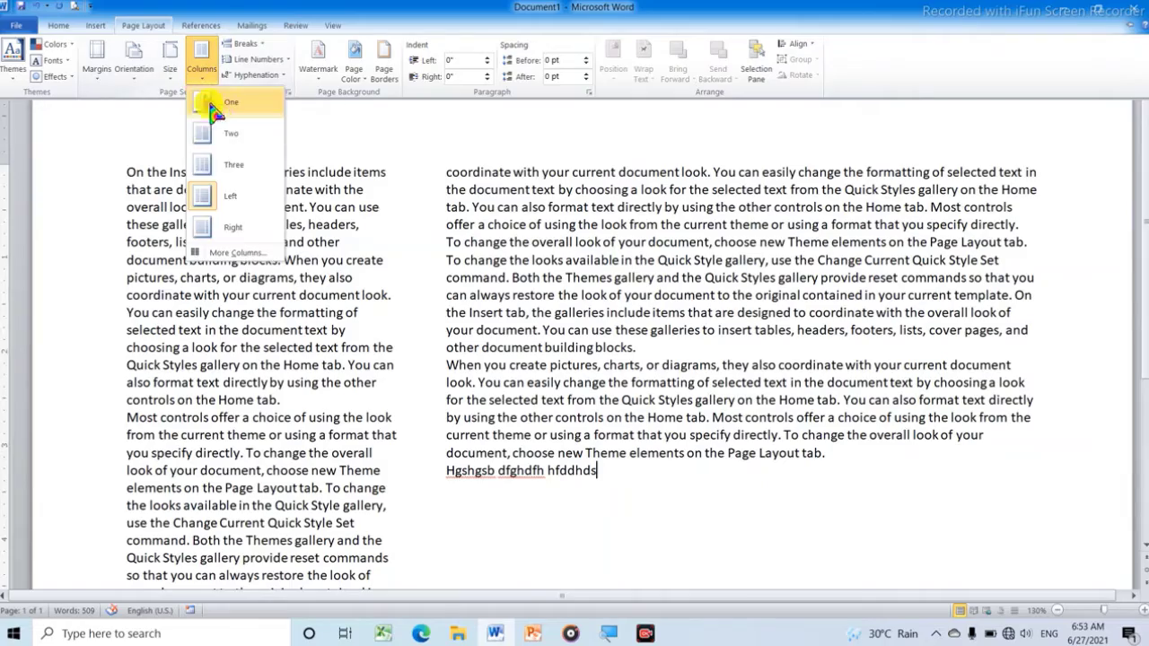
left_click(227, 234)
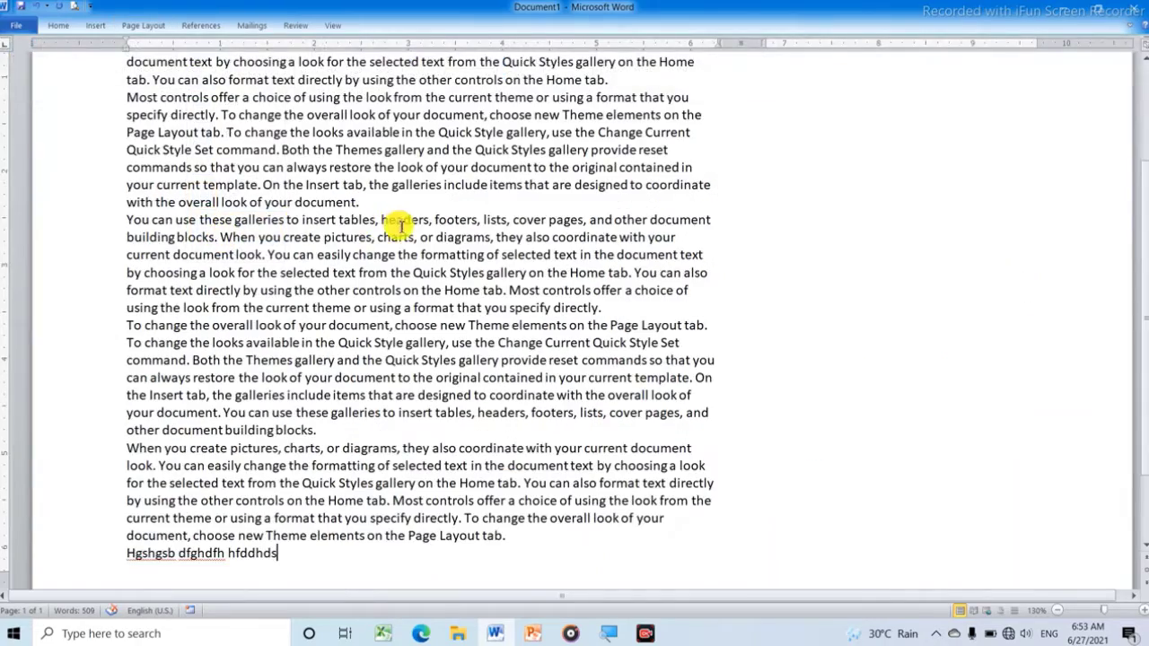
scroll(398, 221, "up", 3)
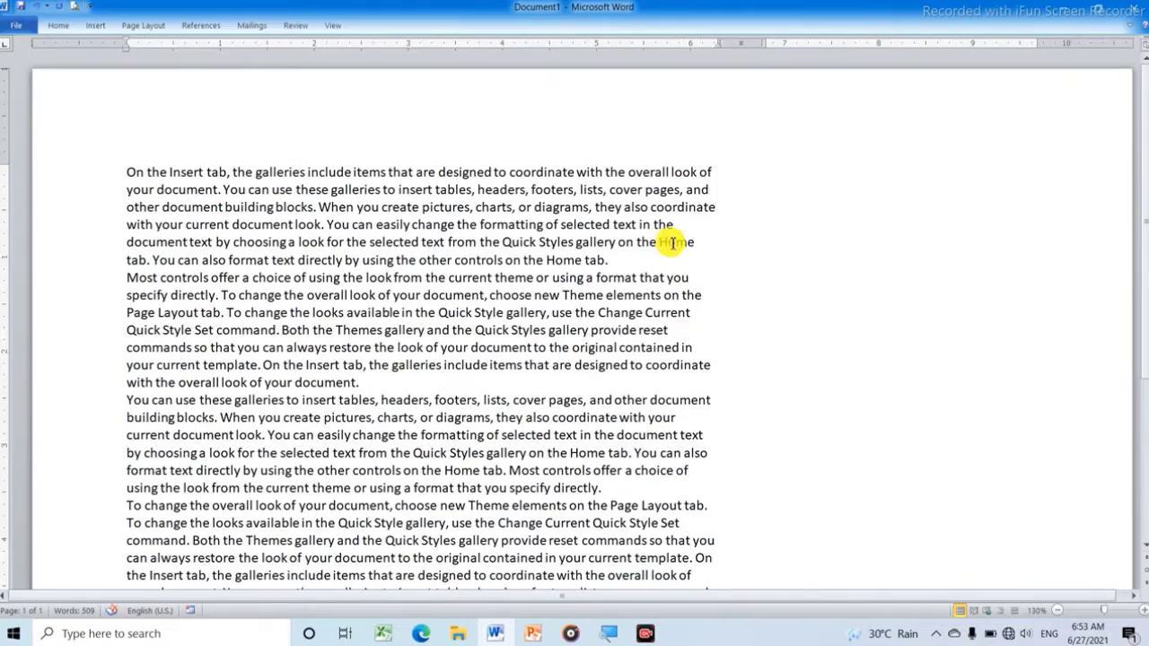
scroll(671, 241, "down", 4)
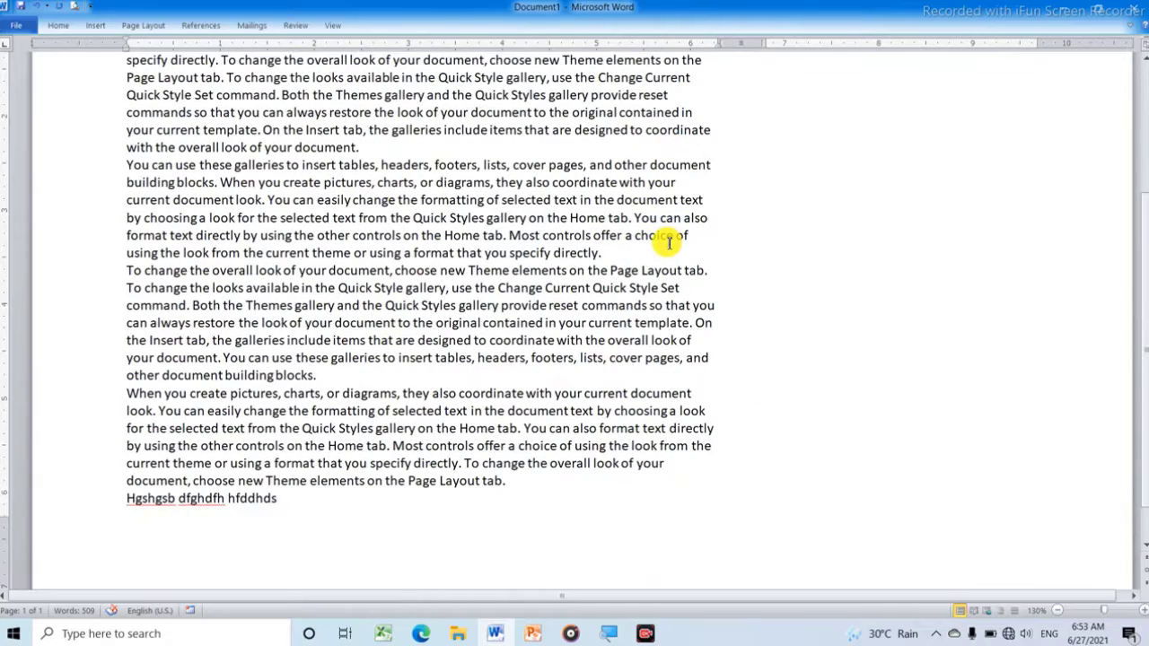
scroll(631, 213, "up", 4)
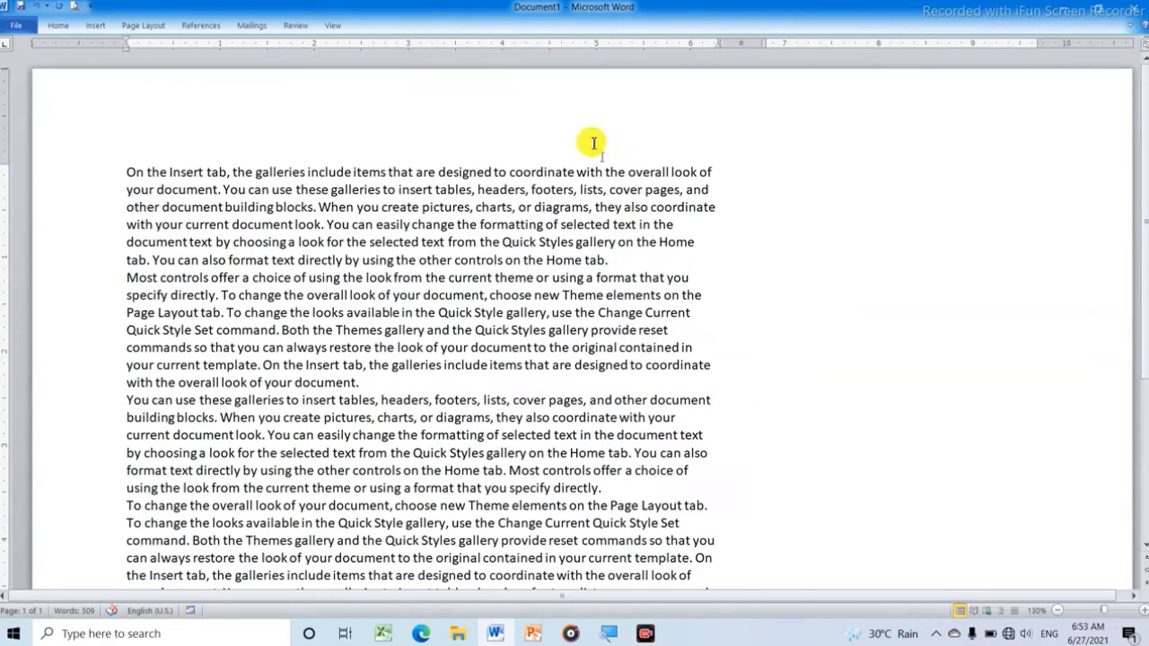
Review the Columns dialog's presets, width and spacing settings, and preview for the whole document, leaving the settings unchanged.
left_click(143, 26)
left_click(201, 79)
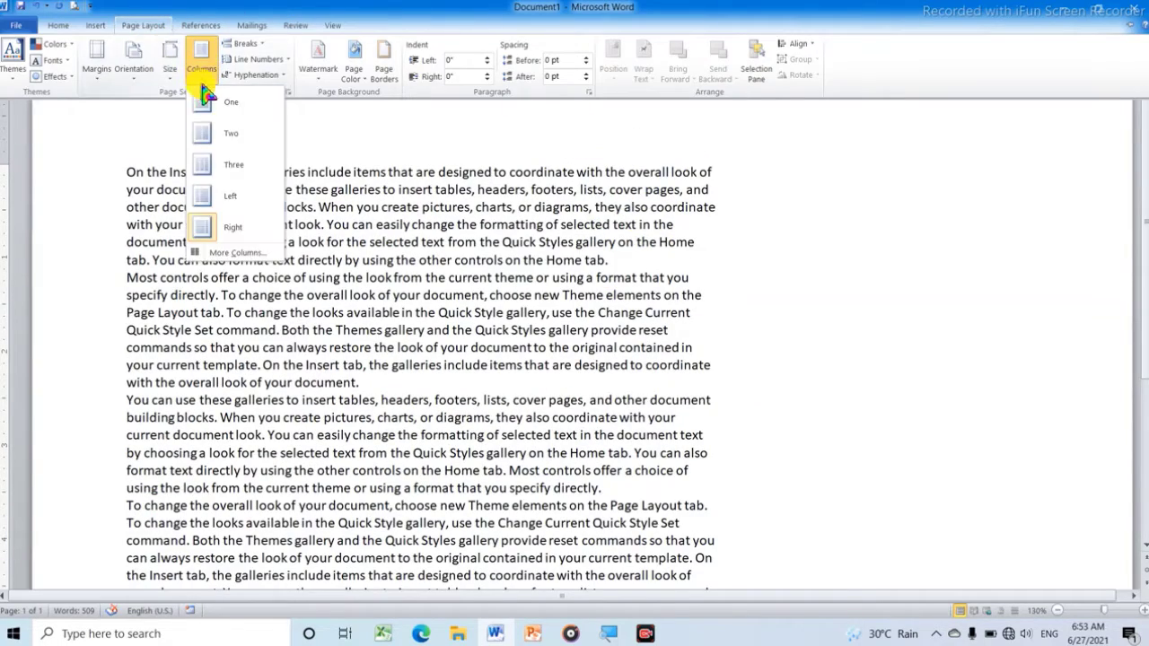
left_click(229, 259)
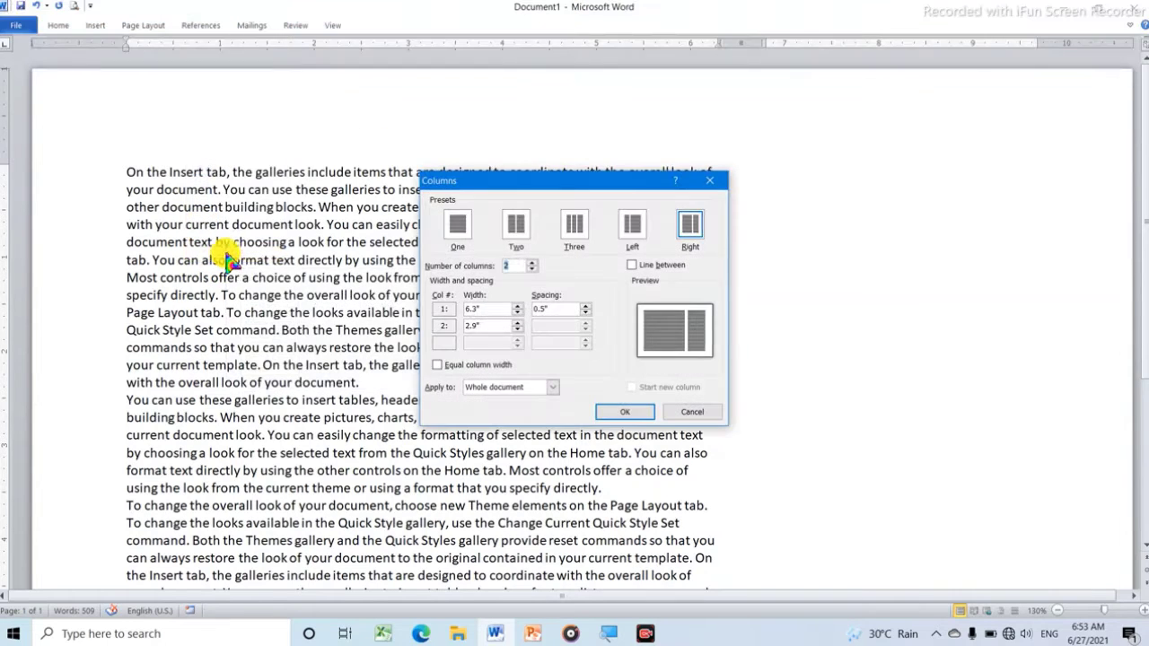
left_click(544, 308)
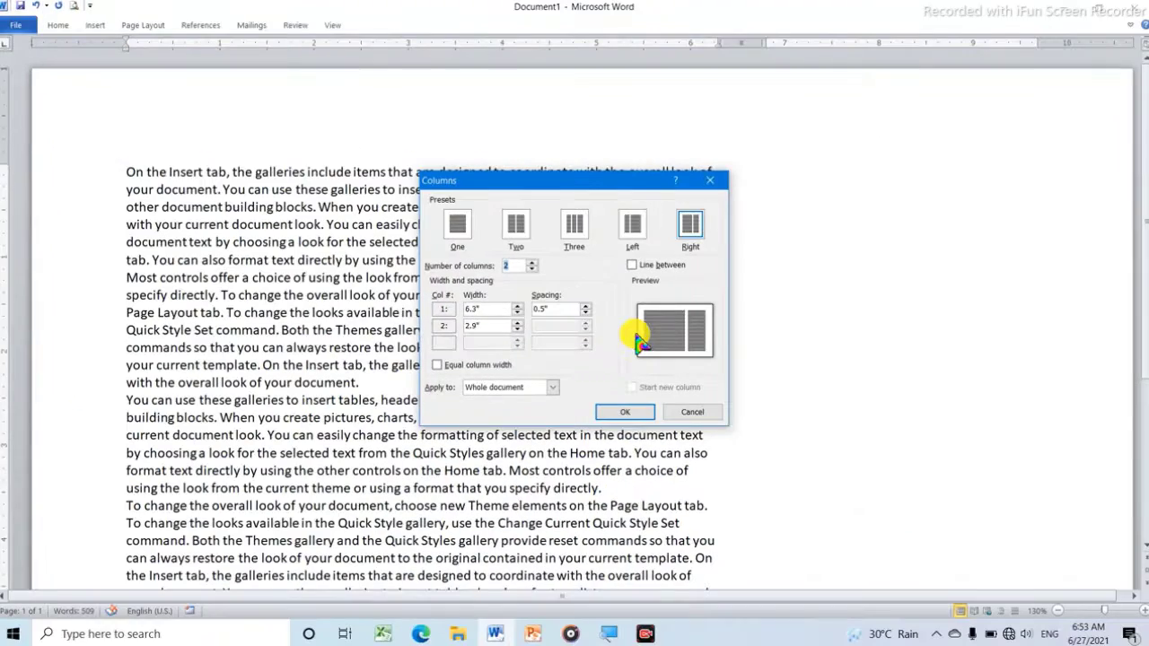
left_click(715, 184)
Return the document to a single-column layout.
left_click(143, 25)
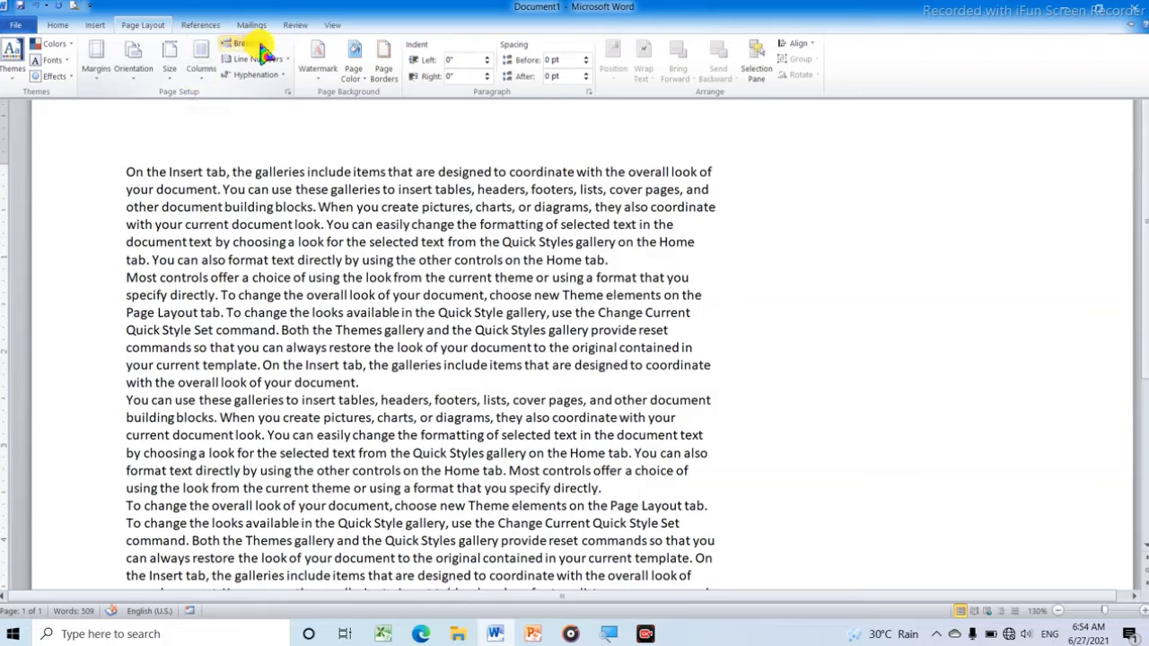
left_click(201, 65)
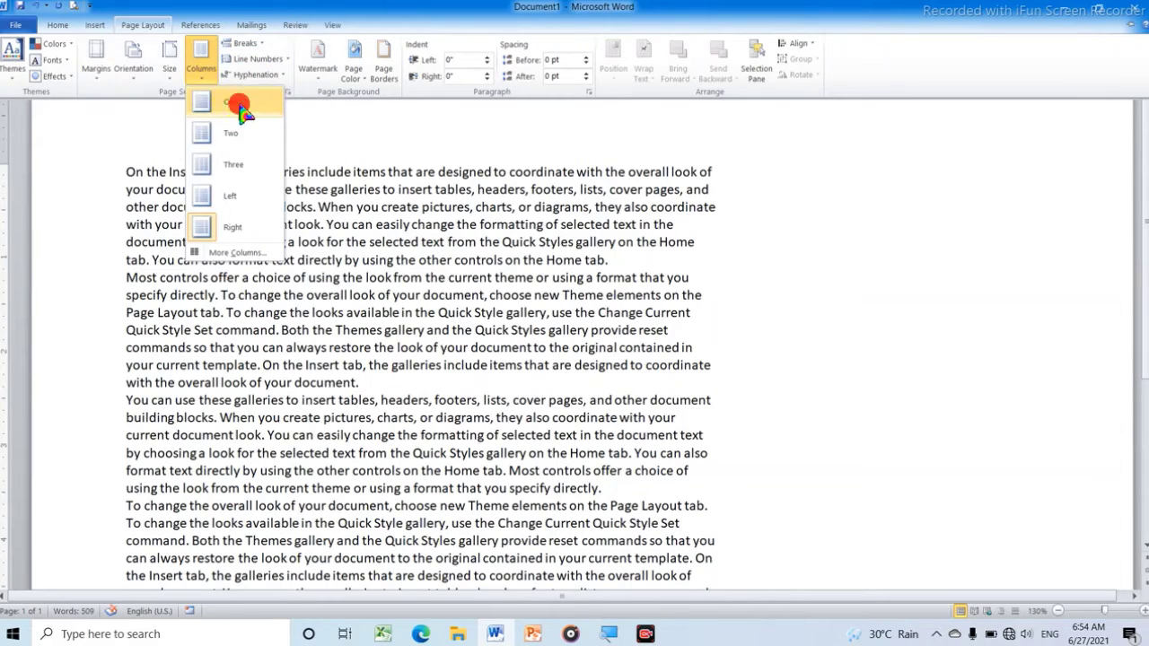
left_click(235, 102)
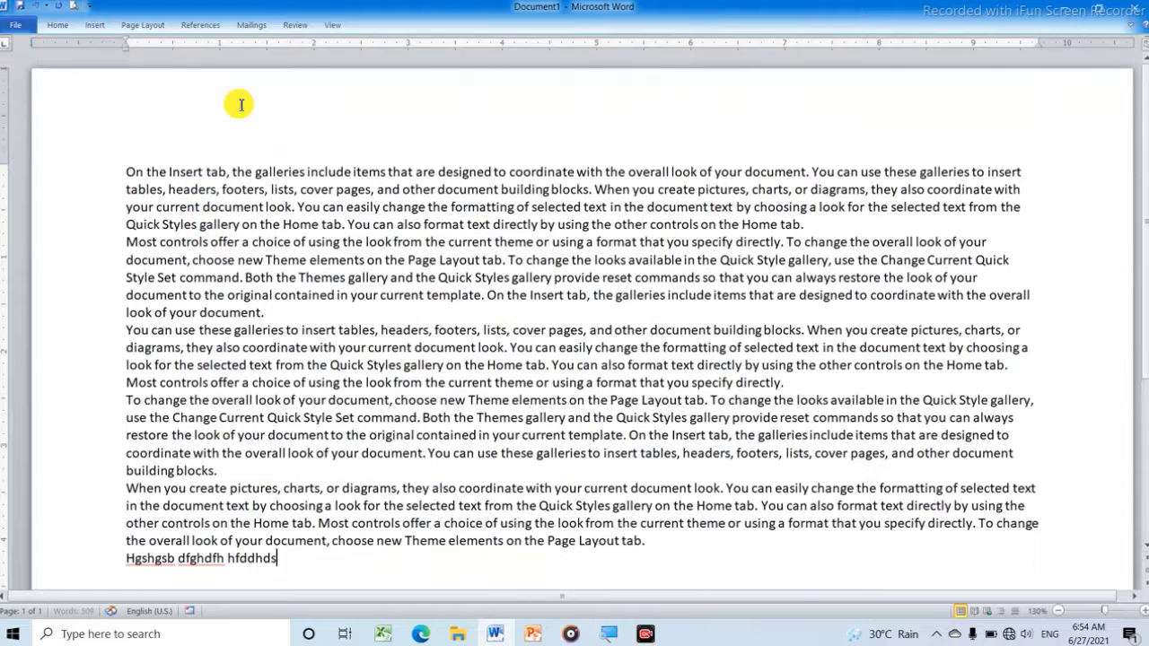
Insert a column break at the end of the last text line and look over both pages.
left_click(146, 26)
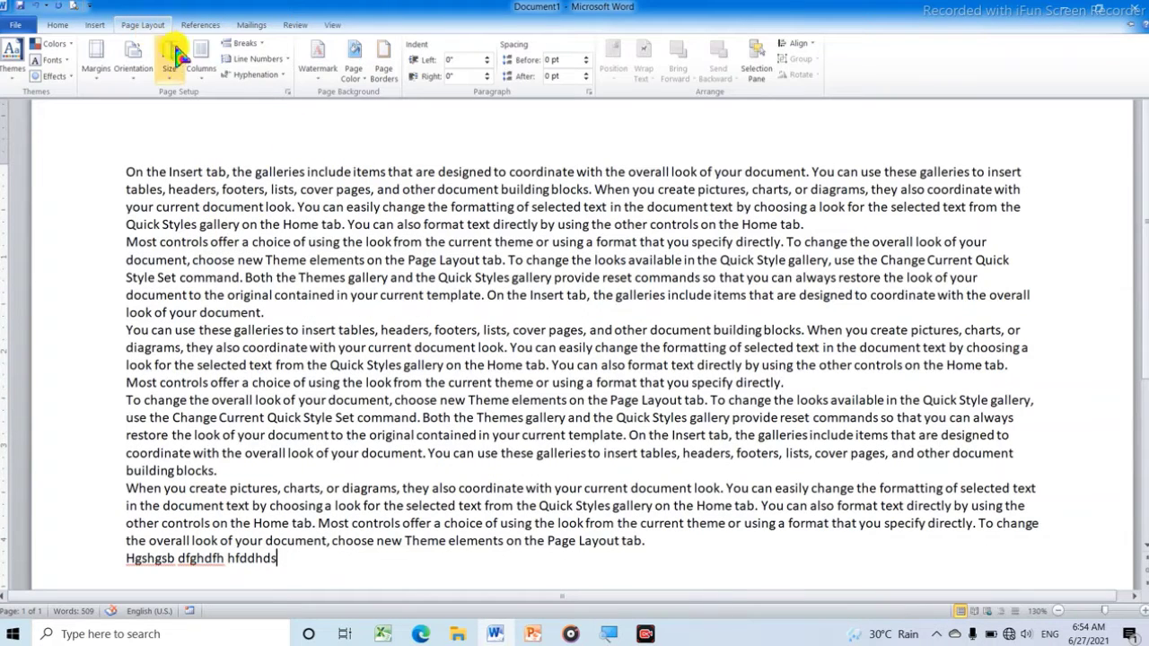
left_click(255, 45)
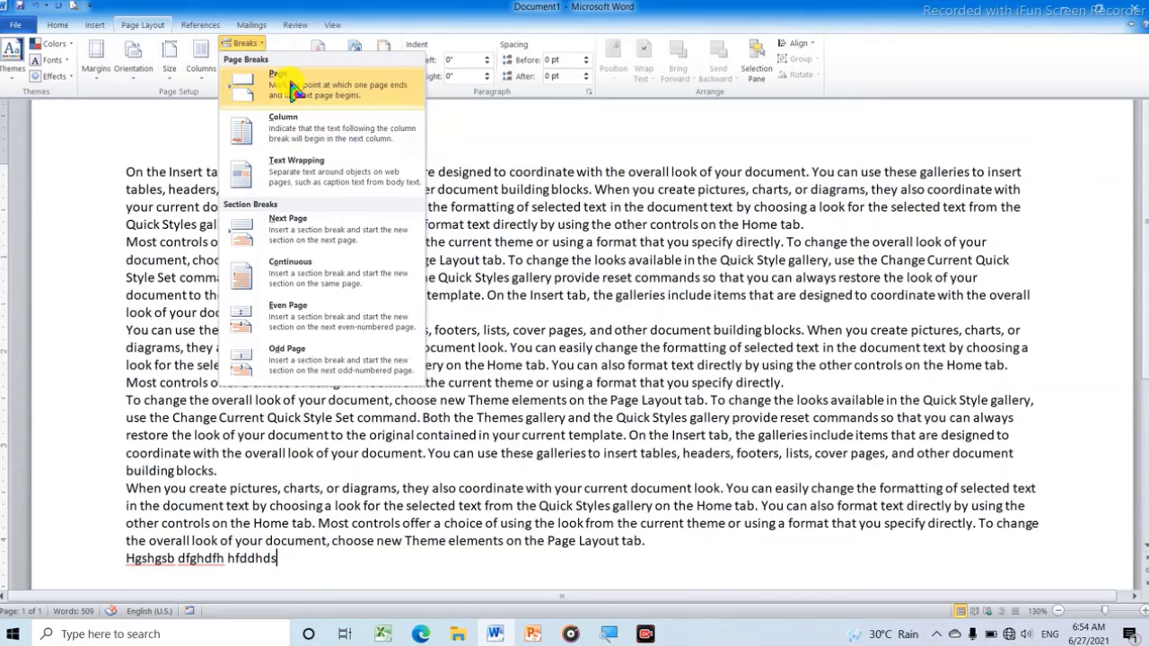
left_click(305, 139)
scroll(308, 135, "up", 8)
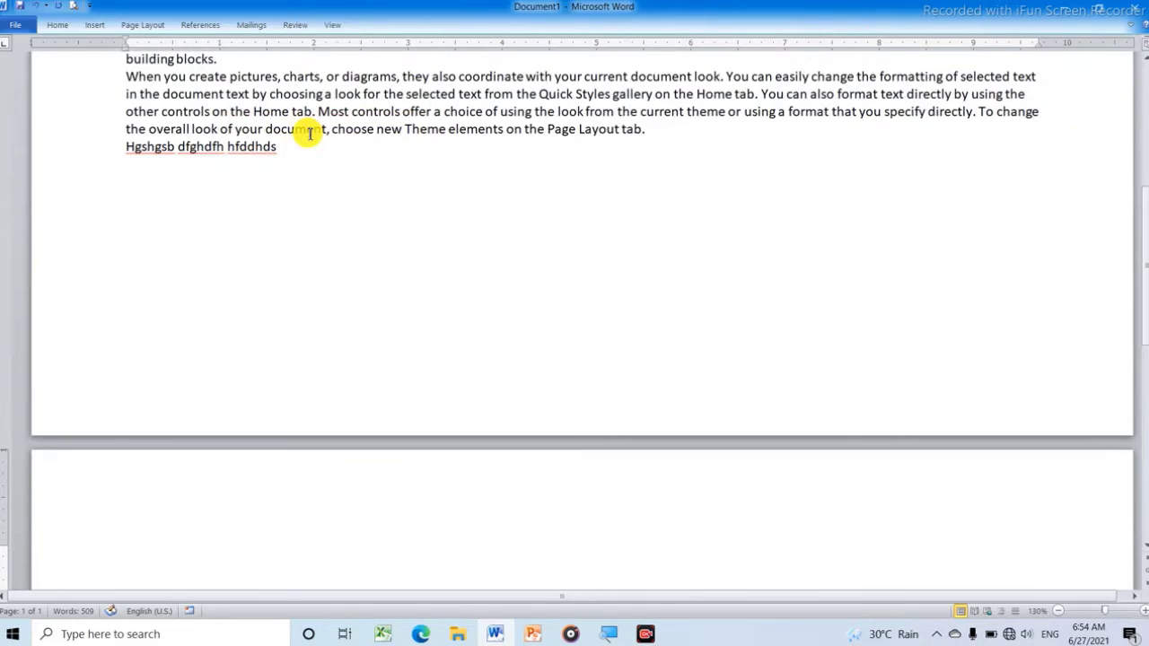
scroll(333, 135, "down", 4)
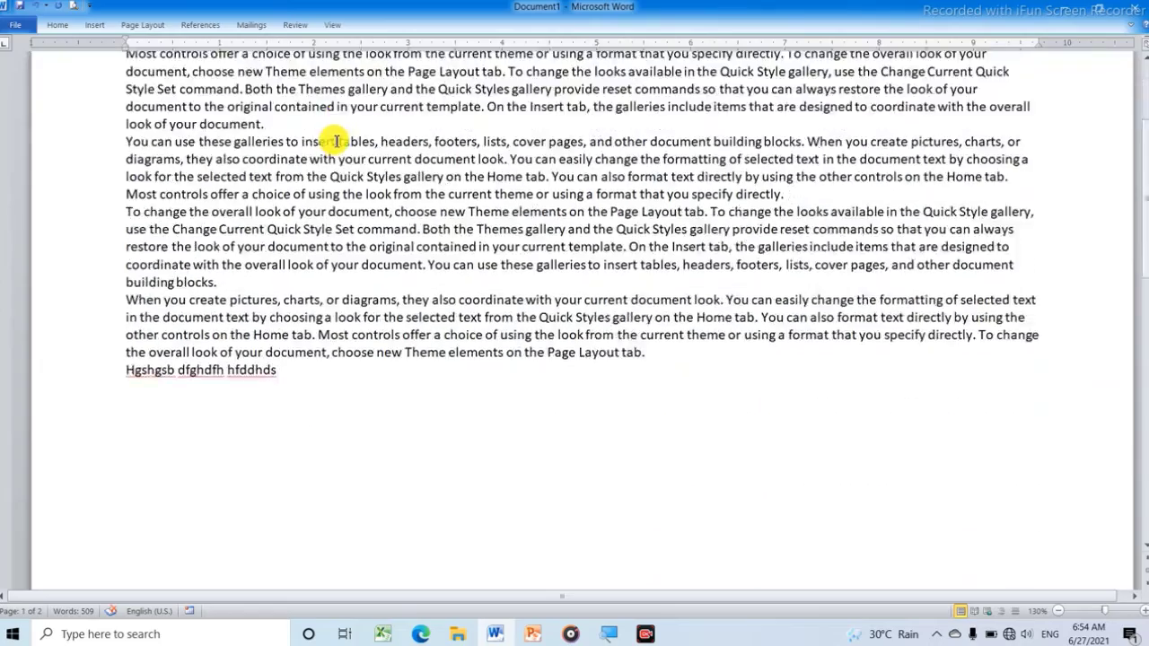
scroll(333, 139, "up", 4)
scroll(339, 139, "down", 4)
scroll(341, 137, "up", 4)
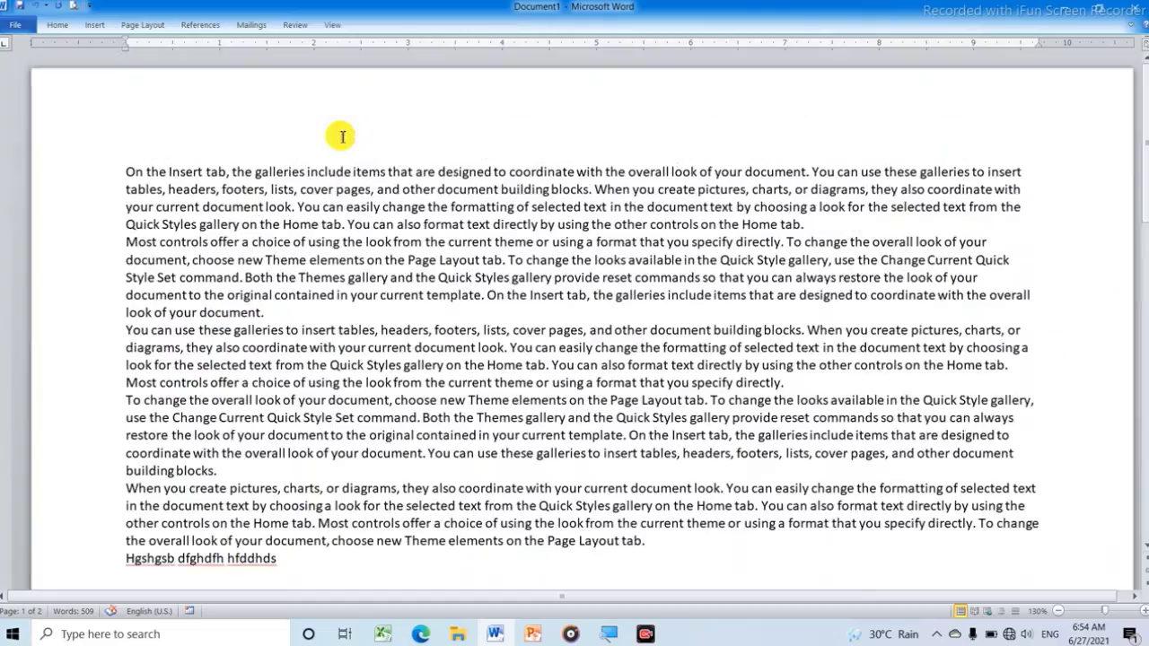
scroll(343, 136, "down", 4)
scroll(341, 133, "up", 3)
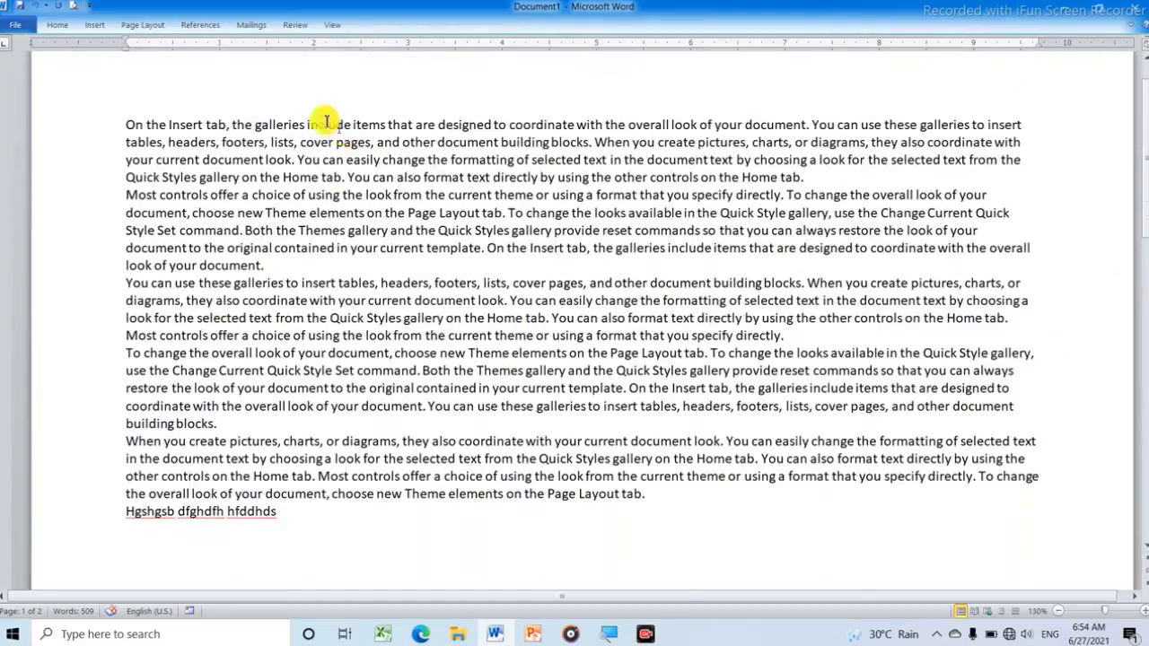
Insert a page break after the existing column break and look over the document's pages.
left_click(141, 25)
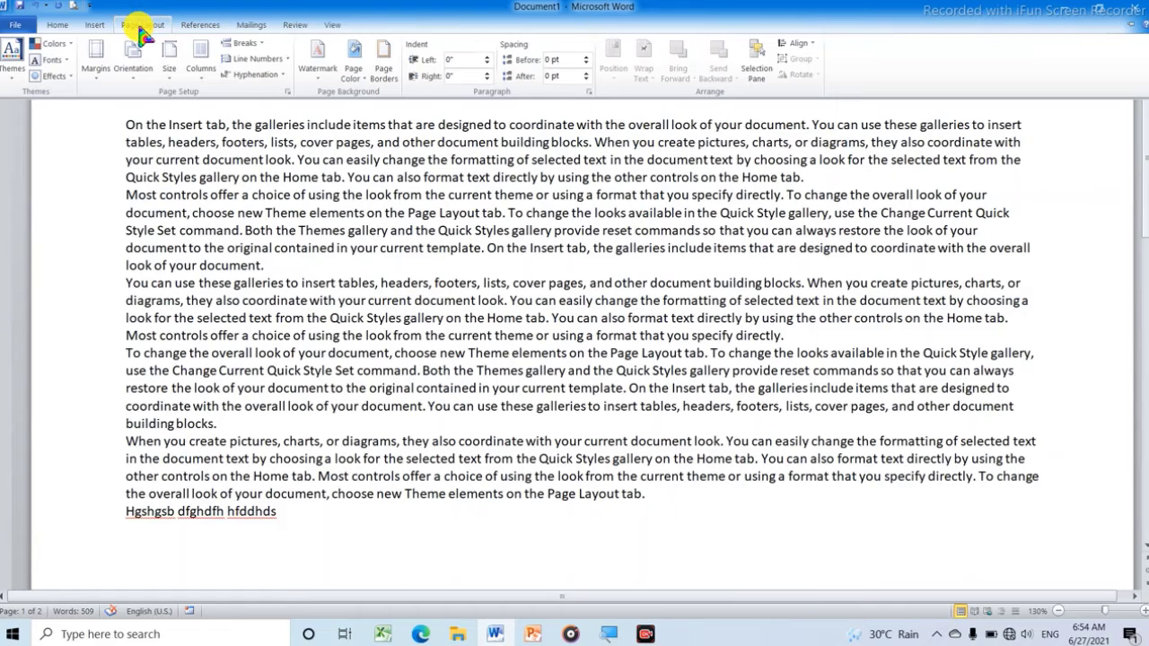
left_click(255, 43)
left_click(294, 86)
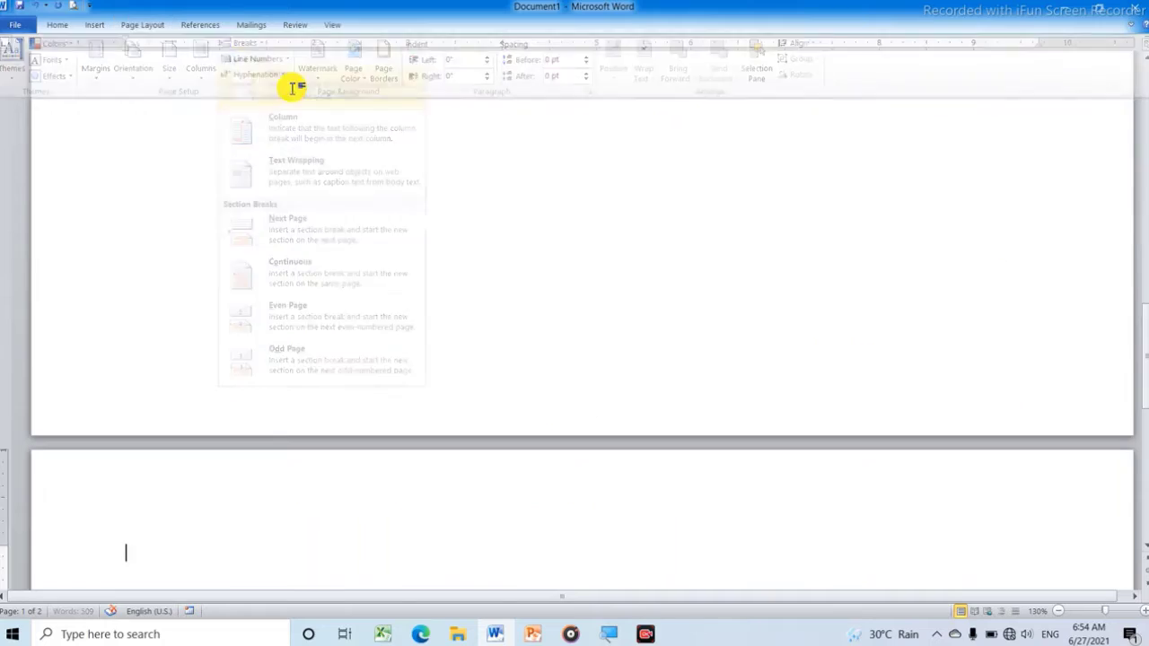
scroll(328, 108, "down", 5)
scroll(340, 97, "up", 4)
scroll(341, 97, "up", 9)
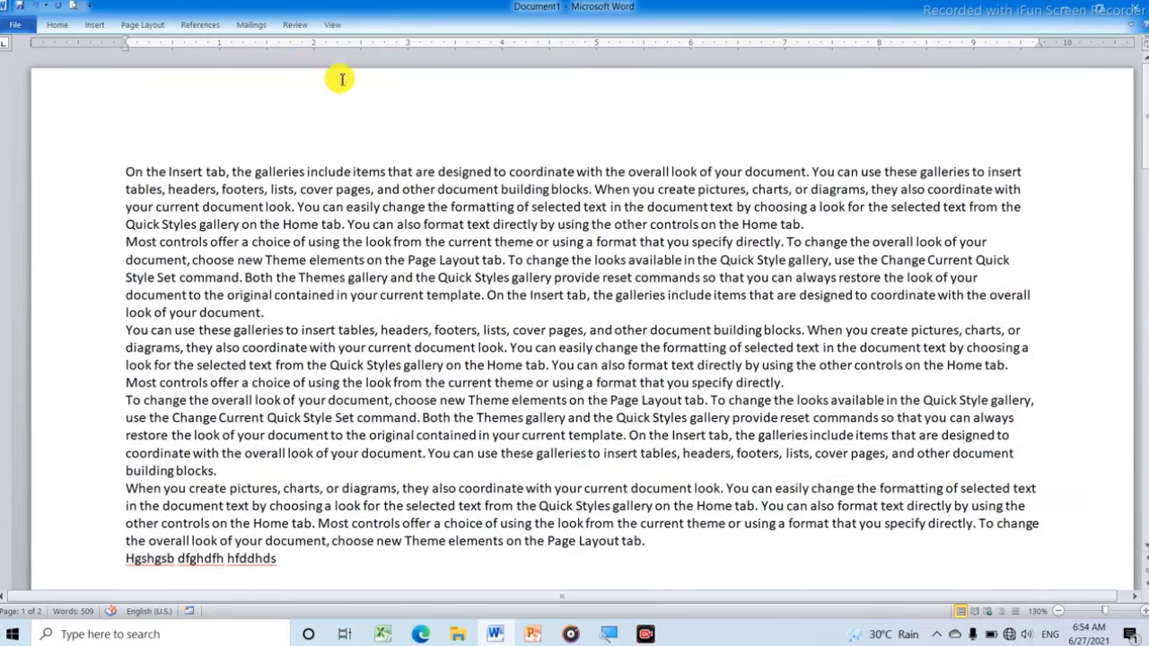
Insert a text wrapping break at the cursor on the last page and return to the start of the document.
left_click(137, 25)
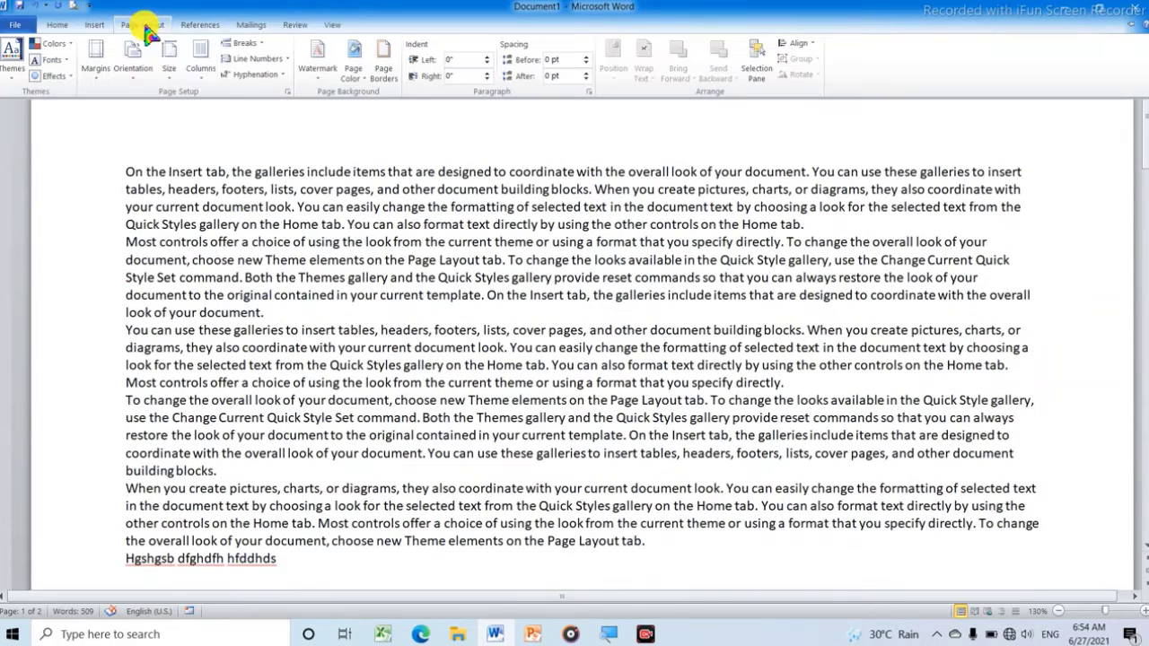
left_click(253, 43)
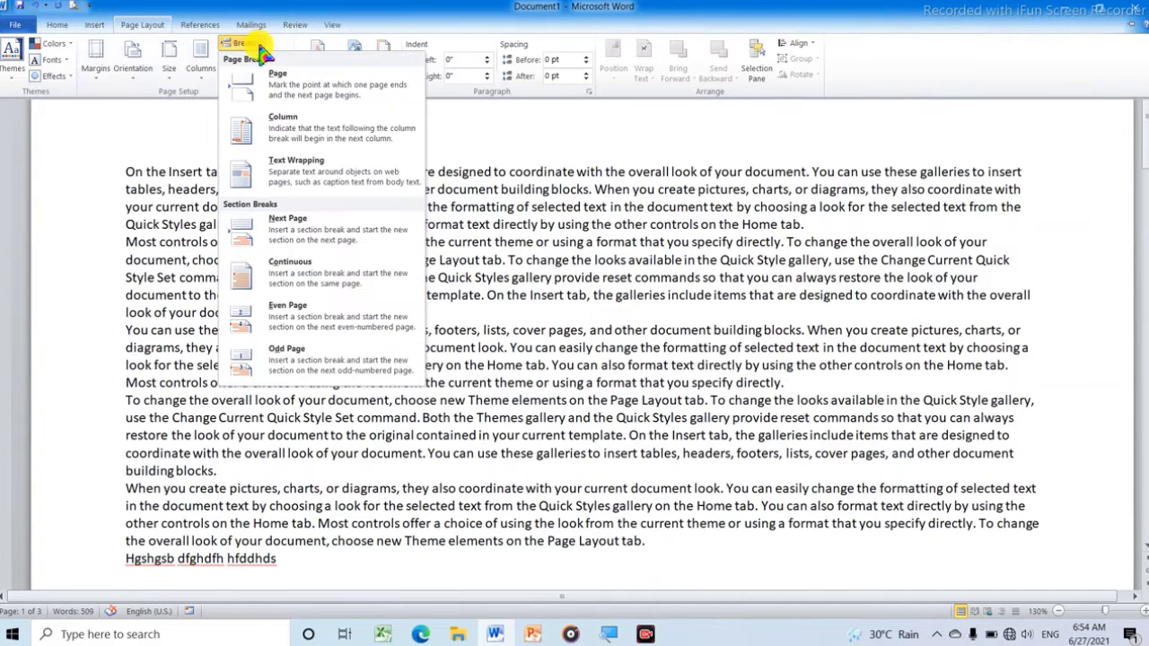
left_click(305, 177)
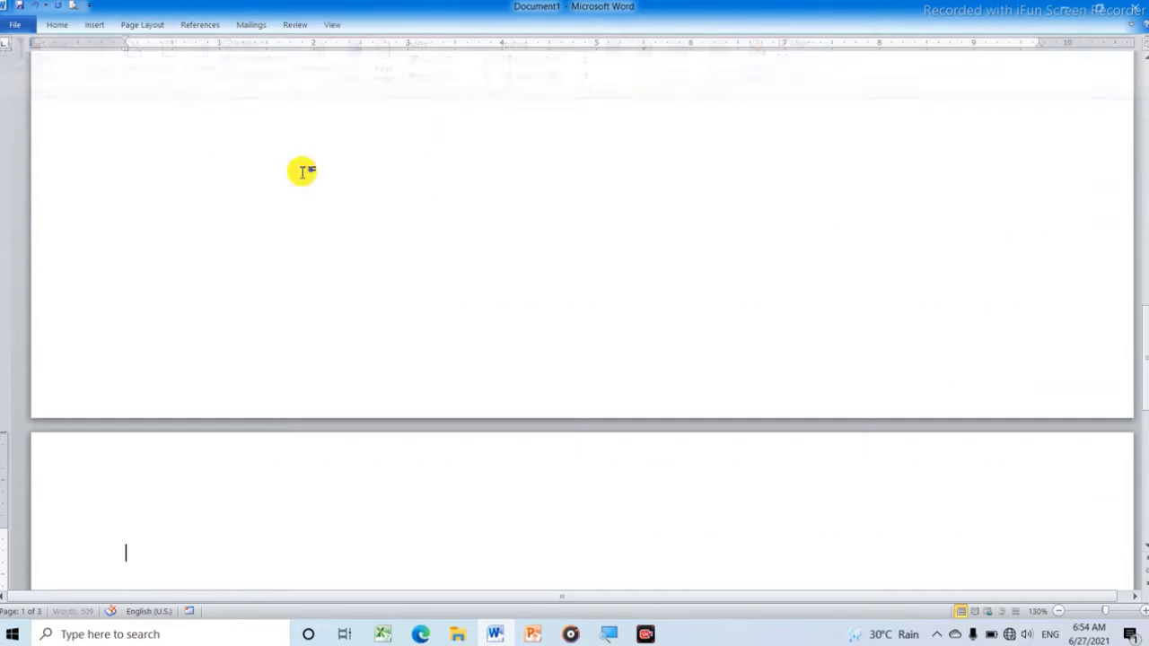
scroll(383, 144, "up", 15)
scroll(410, 144, "up", 6)
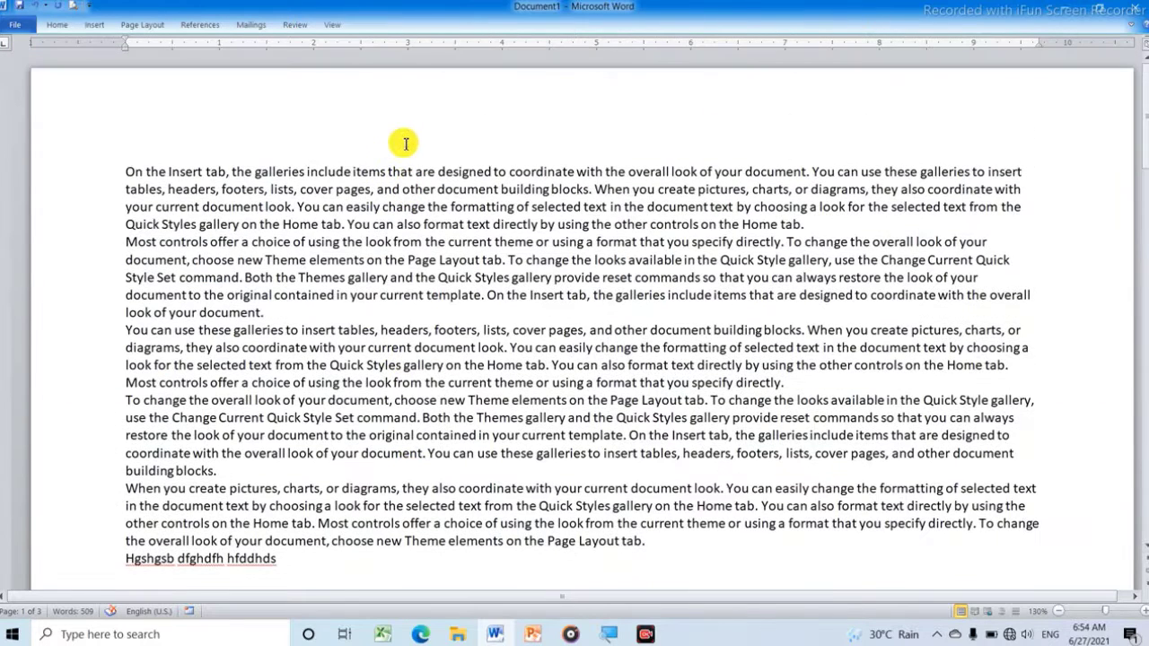
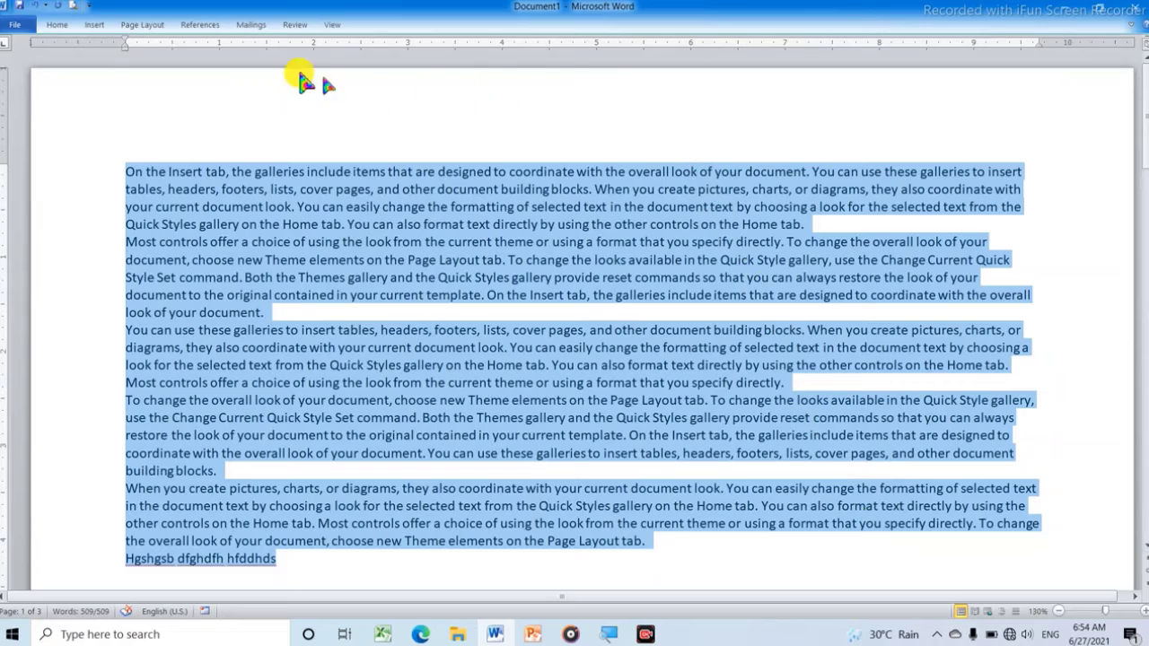
Replace all of the document's selected text with a page break and clear the leftover content down to one blank page.
left_click(144, 26)
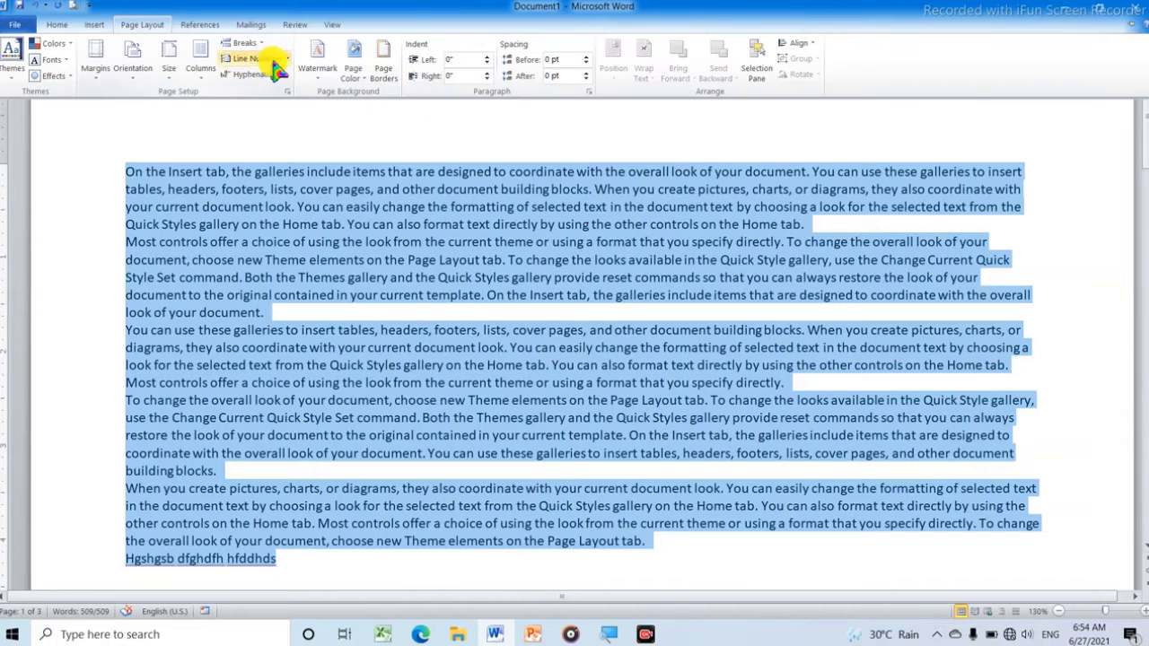
left_click(249, 43)
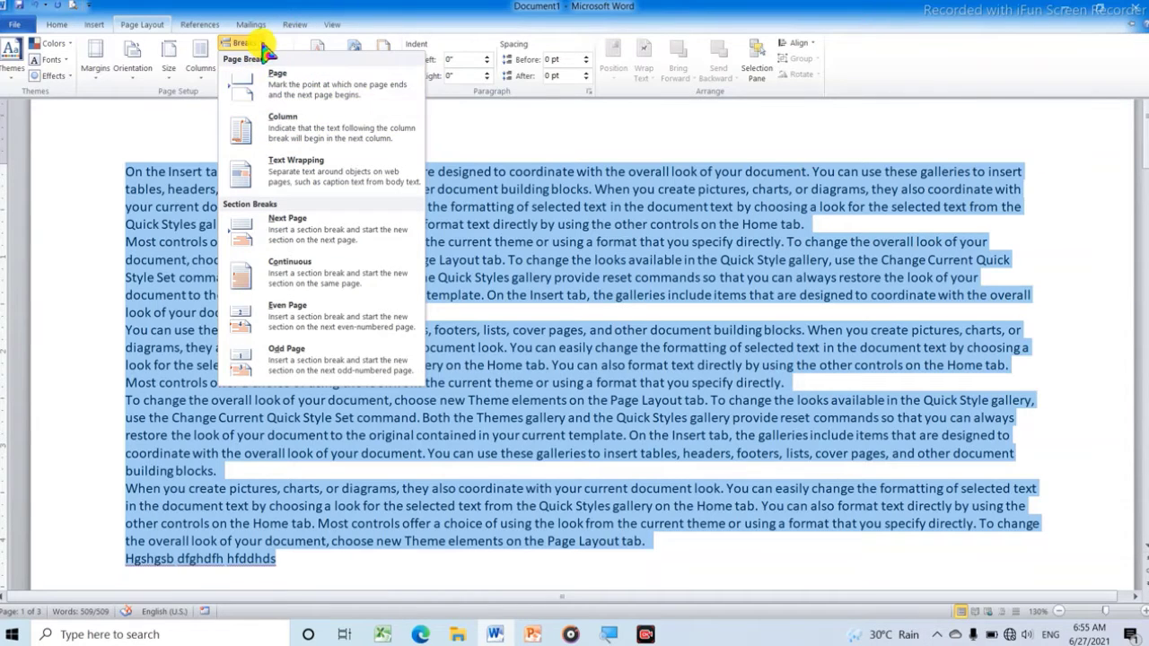
left_click(285, 87)
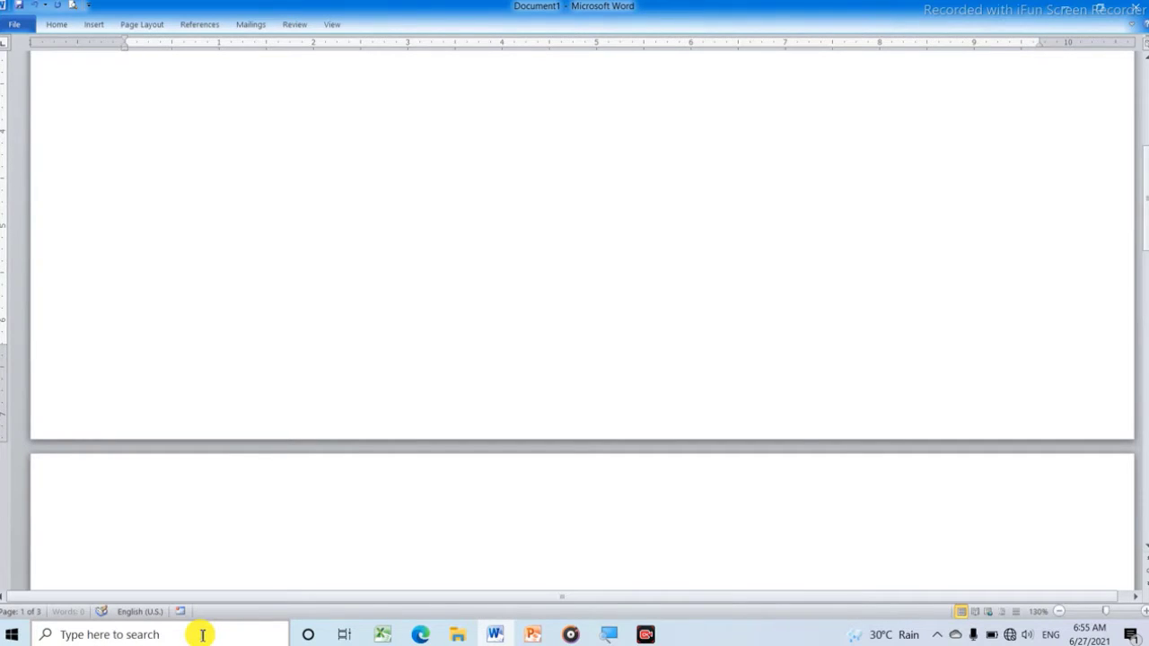
scroll(215, 449, "down", 5)
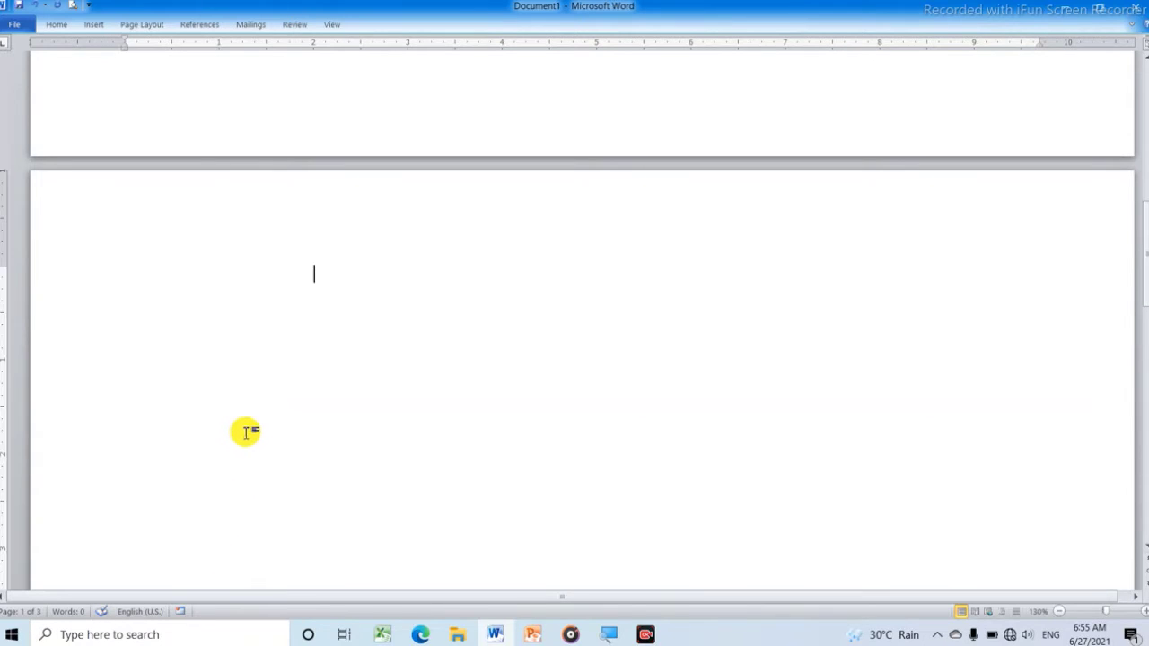
scroll(246, 433, "down", 3)
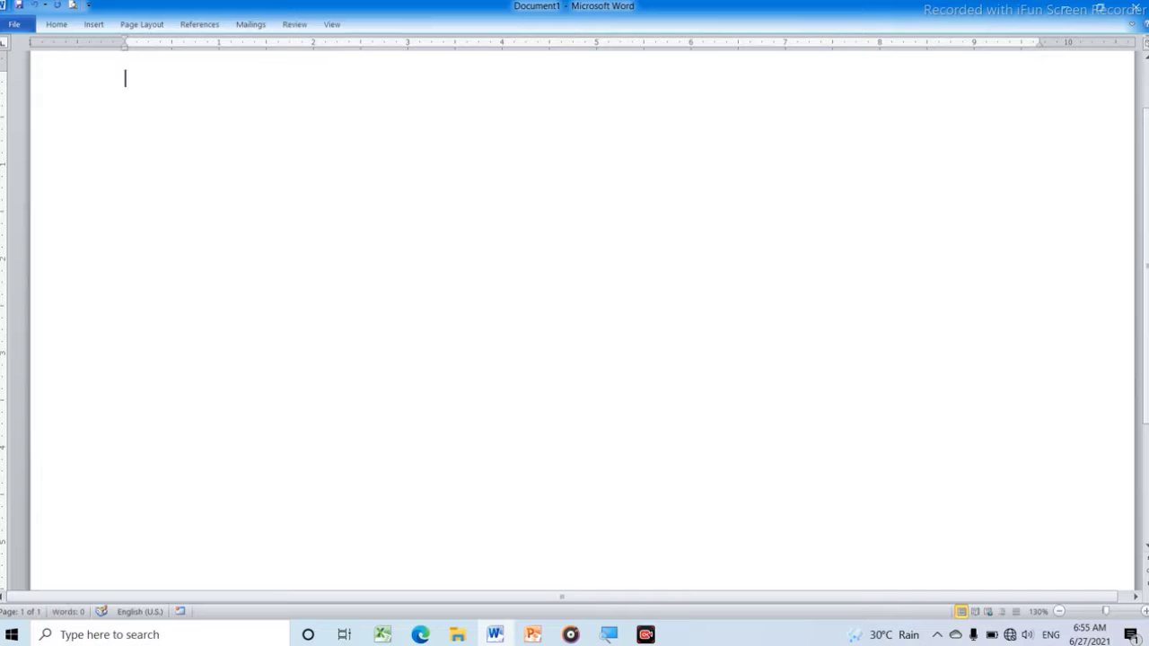
scroll(251, 434, "up", 1)
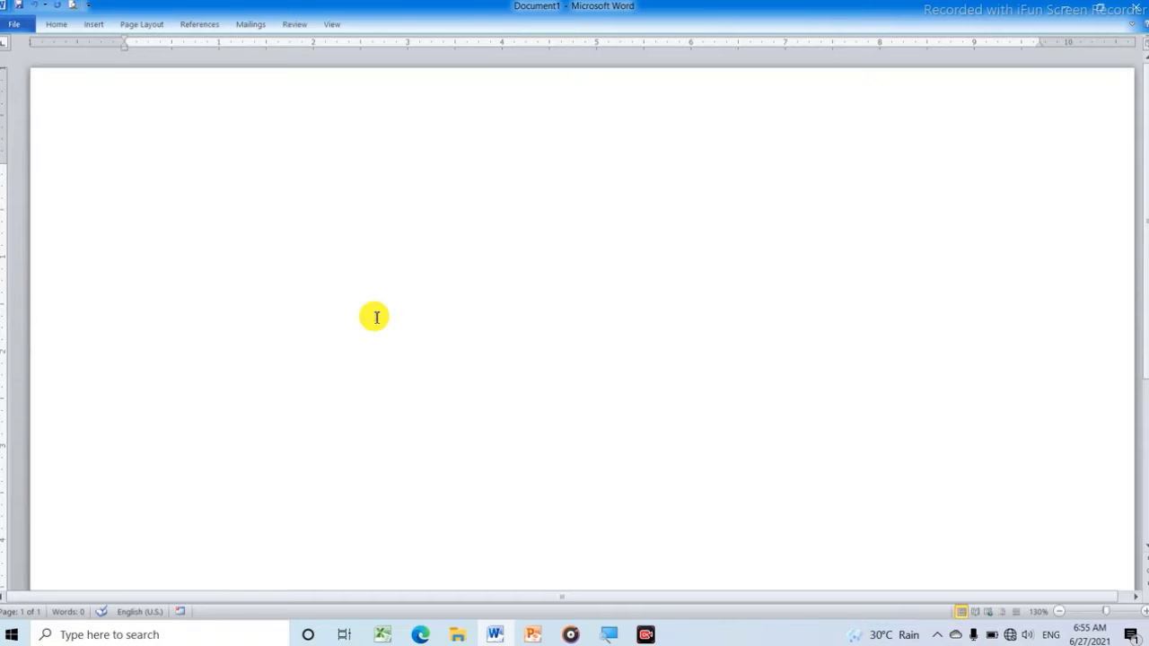
Enter the sample-text formula "=rand4,5)" on the first line of the blank page.
type("I")
key("BackSpace")
key("BackSpace")
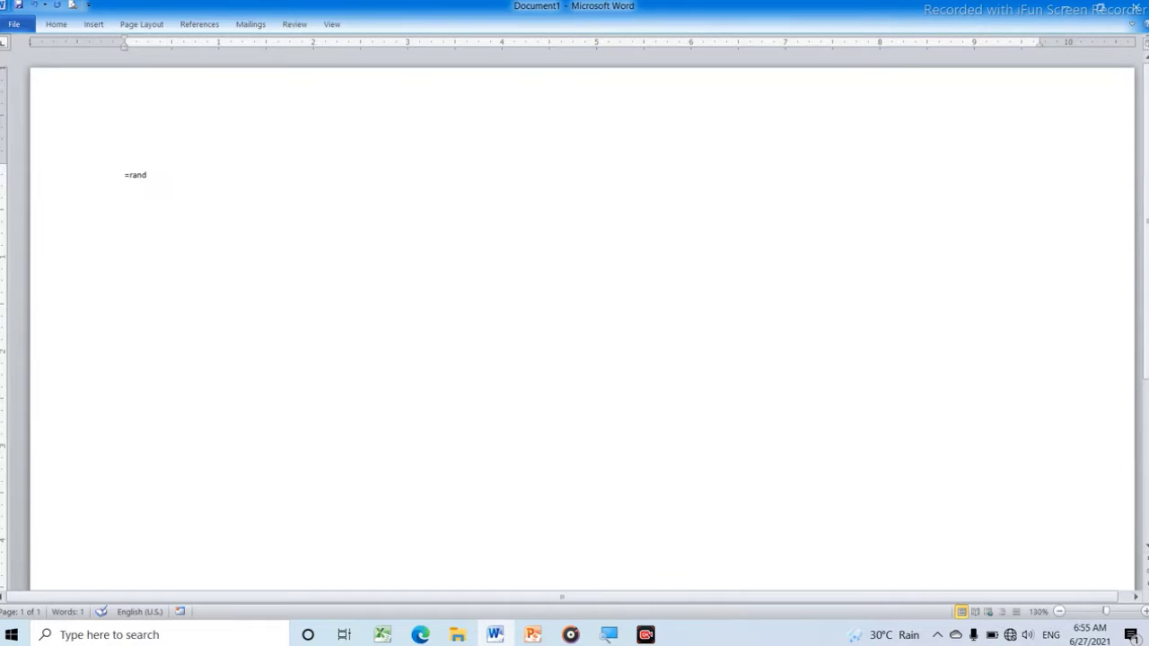
type("=rand")
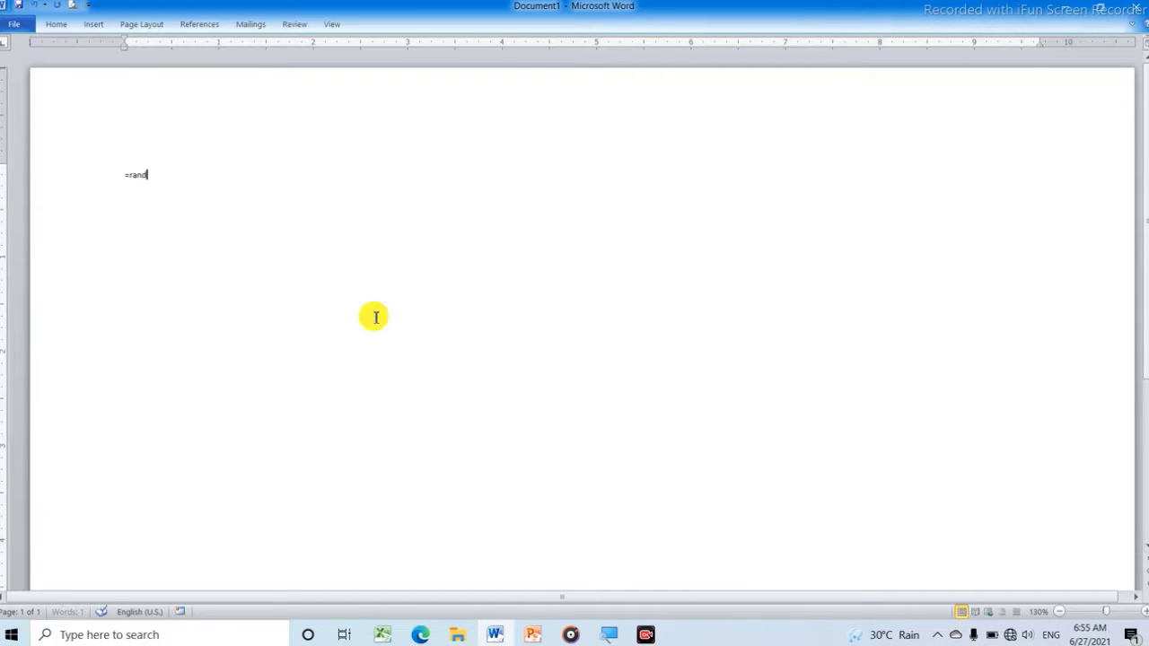
type("4")
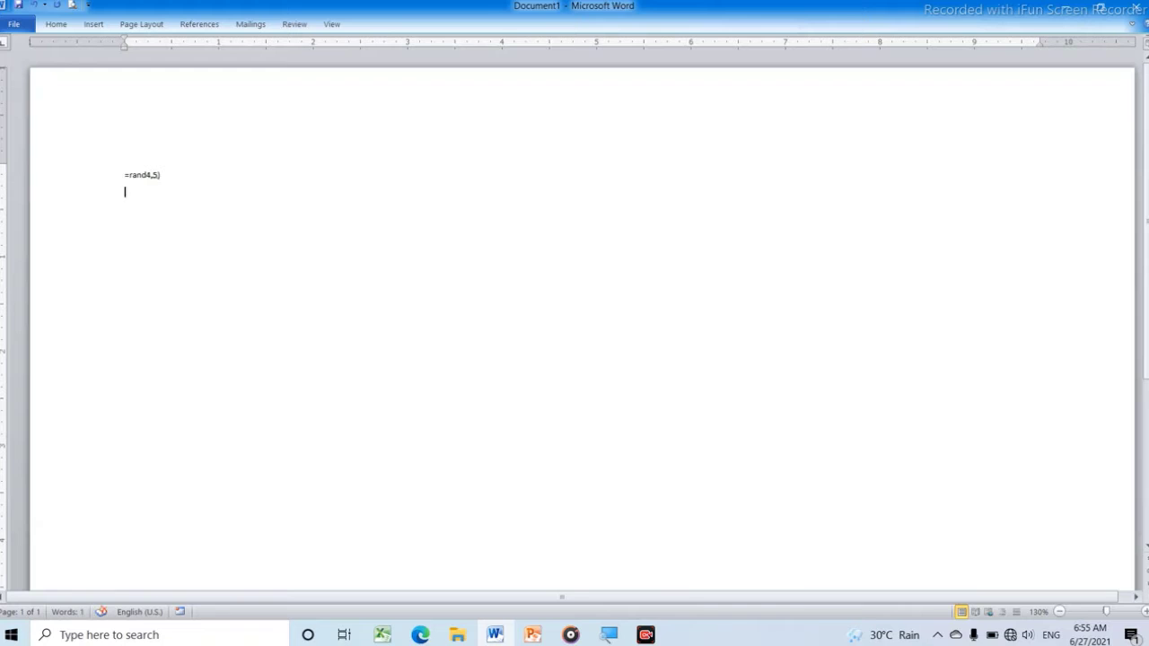
type(",5)")
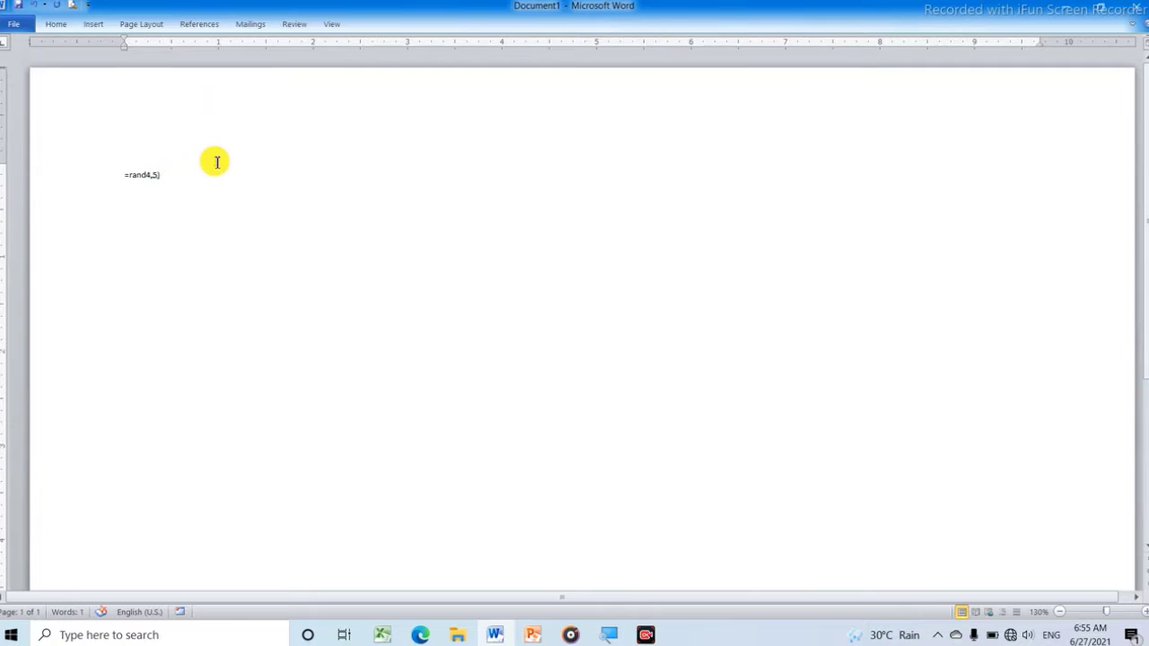
scroll(246, 153, "up", 3)
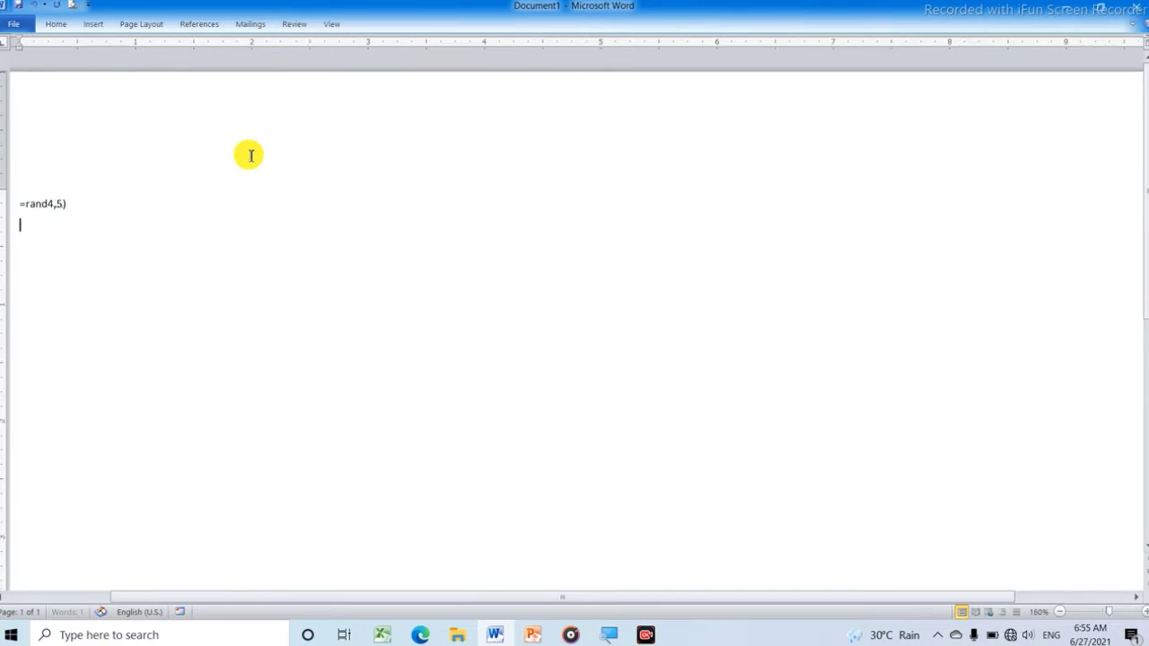
Correct the formula to "=rand(4,5)" by adding the opening parenthesis and generate the sample paragraphs from it.
left_click(47, 203)
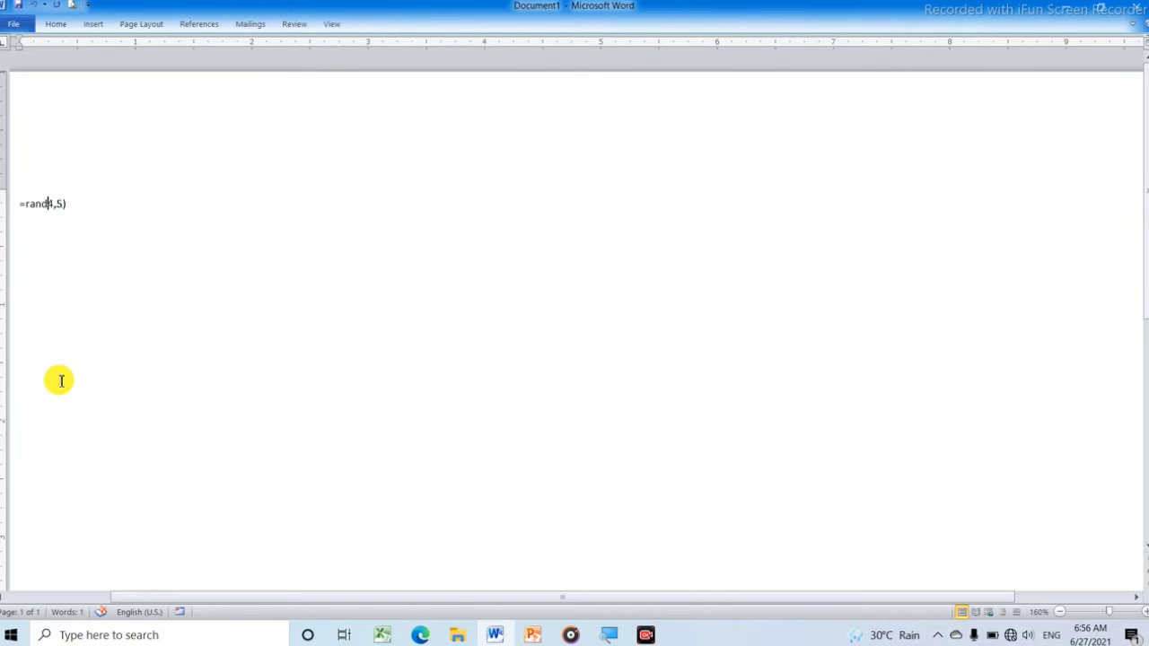
type("(")
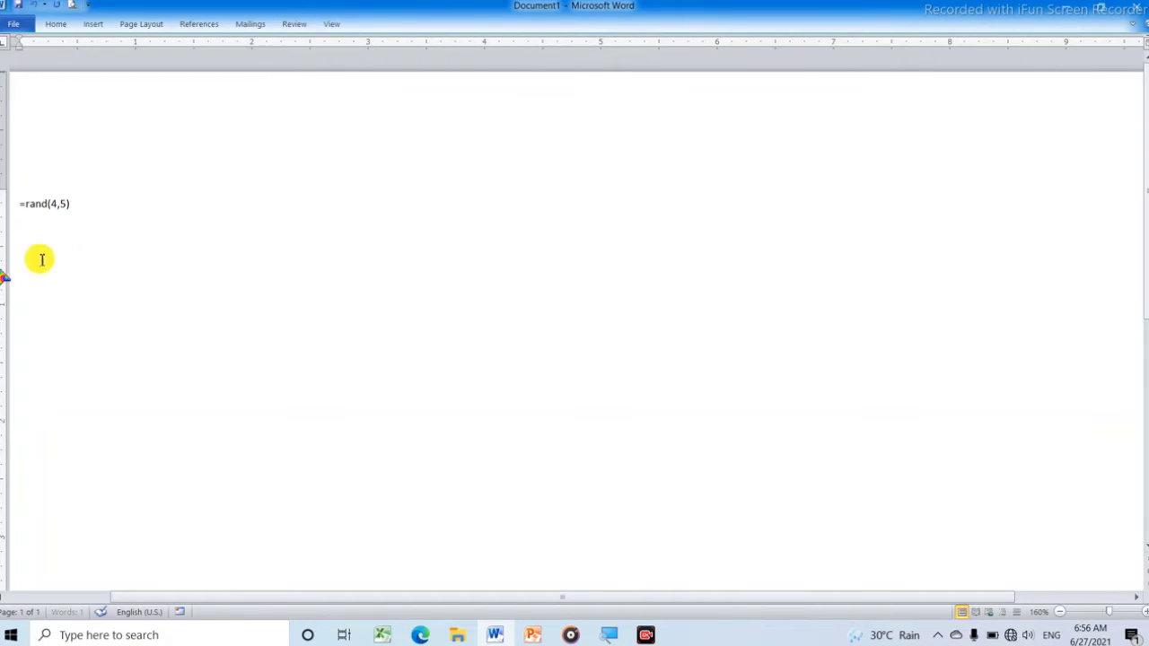
left_click_drag(70, 205, 78, 215)
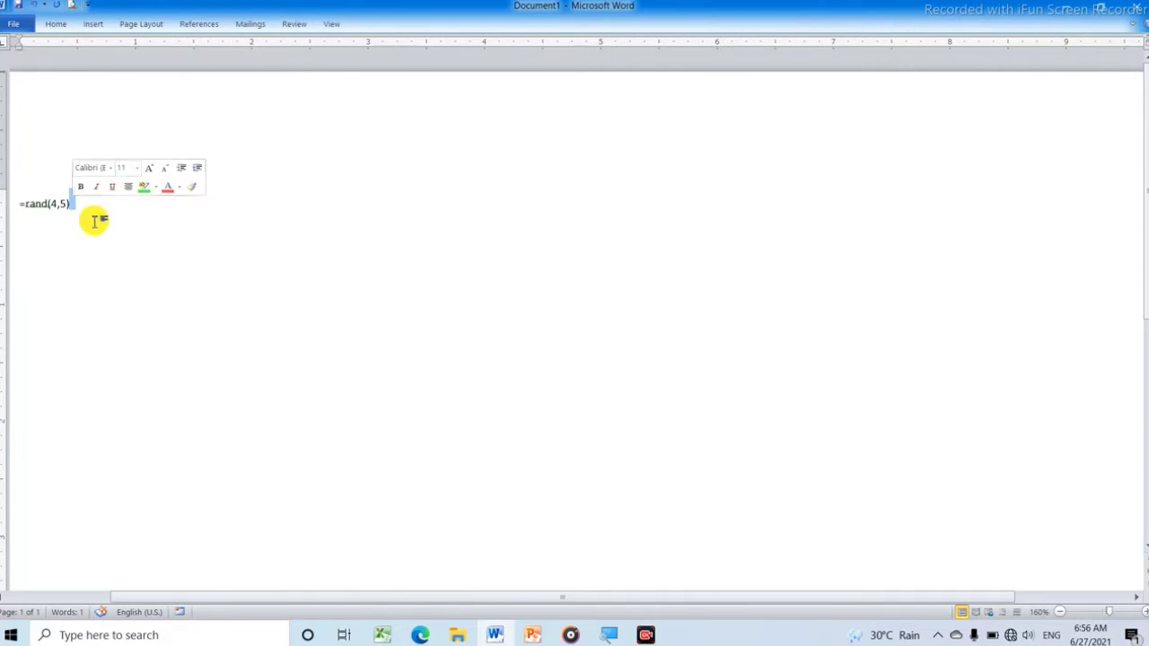
key("Return")
key("Return")
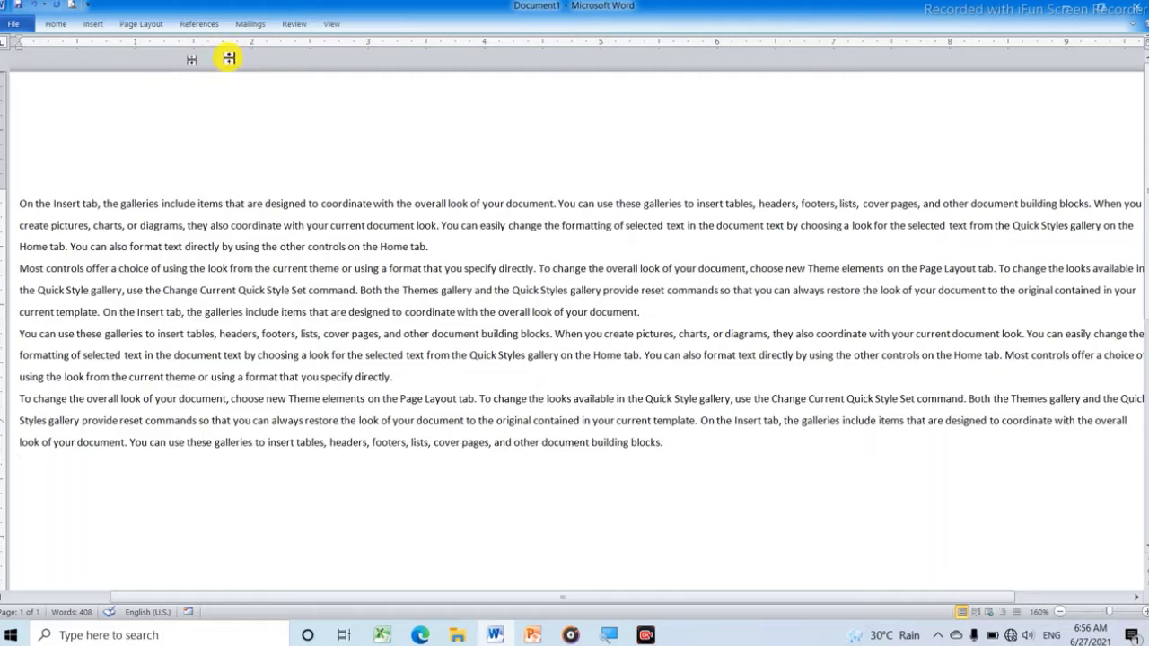
Change the page orientation of the sample document to Portrait and look over the reflowed page.
left_click(146, 26)
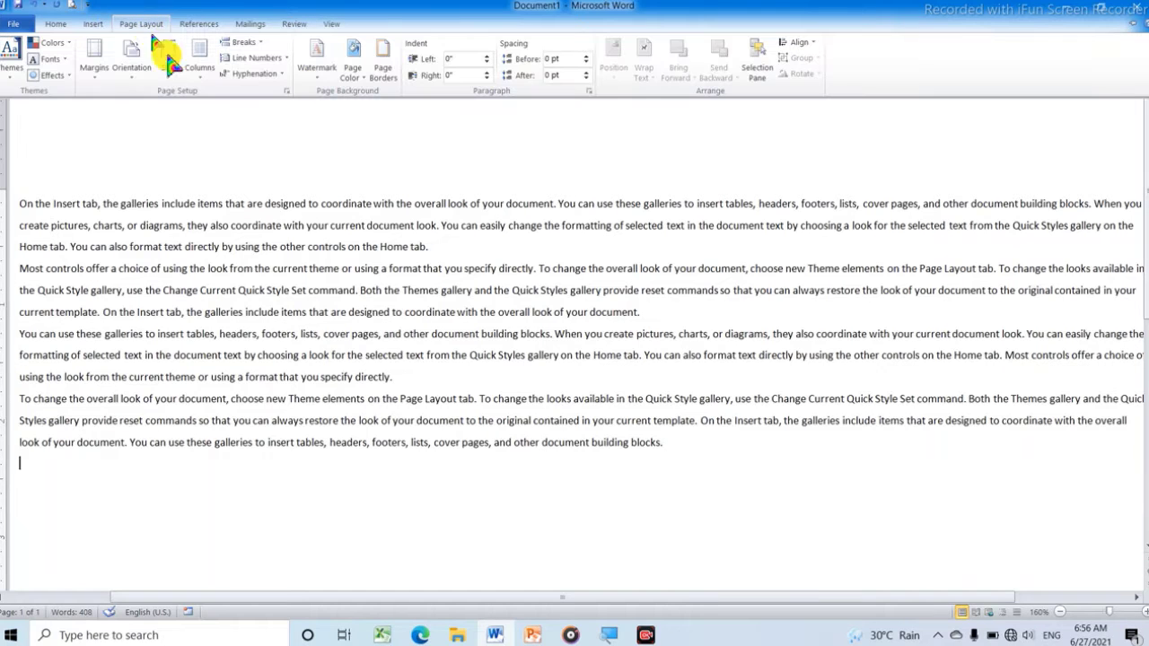
left_click(134, 83)
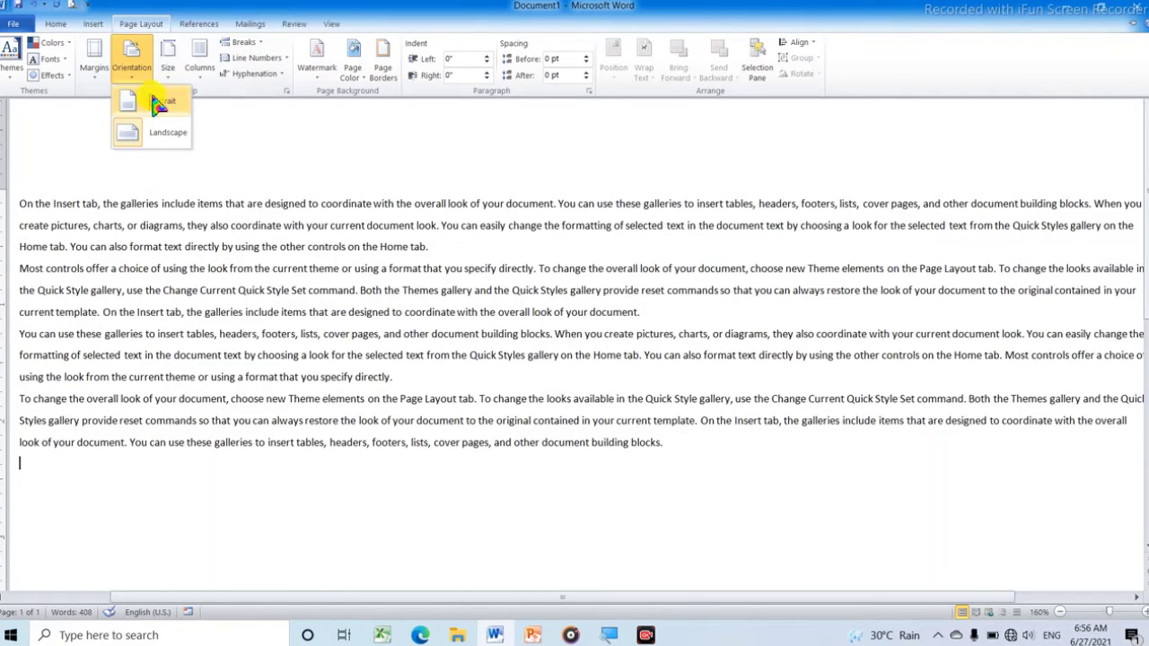
left_click(156, 105)
scroll(301, 135, "up", 1)
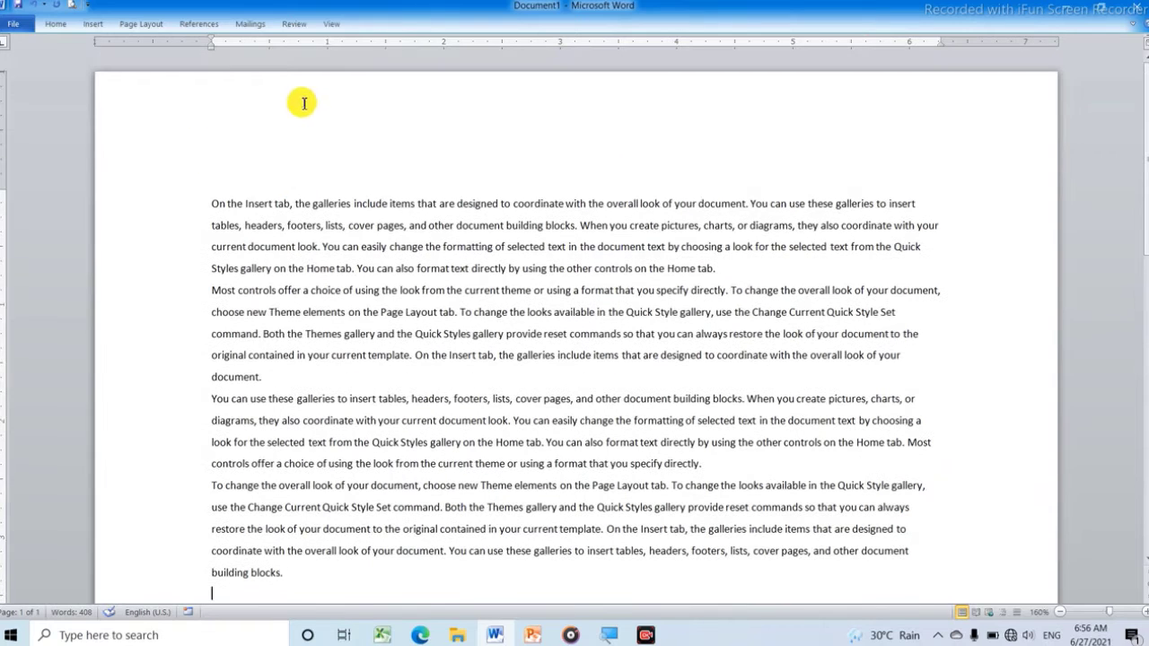
scroll(298, 228, "down", 8)
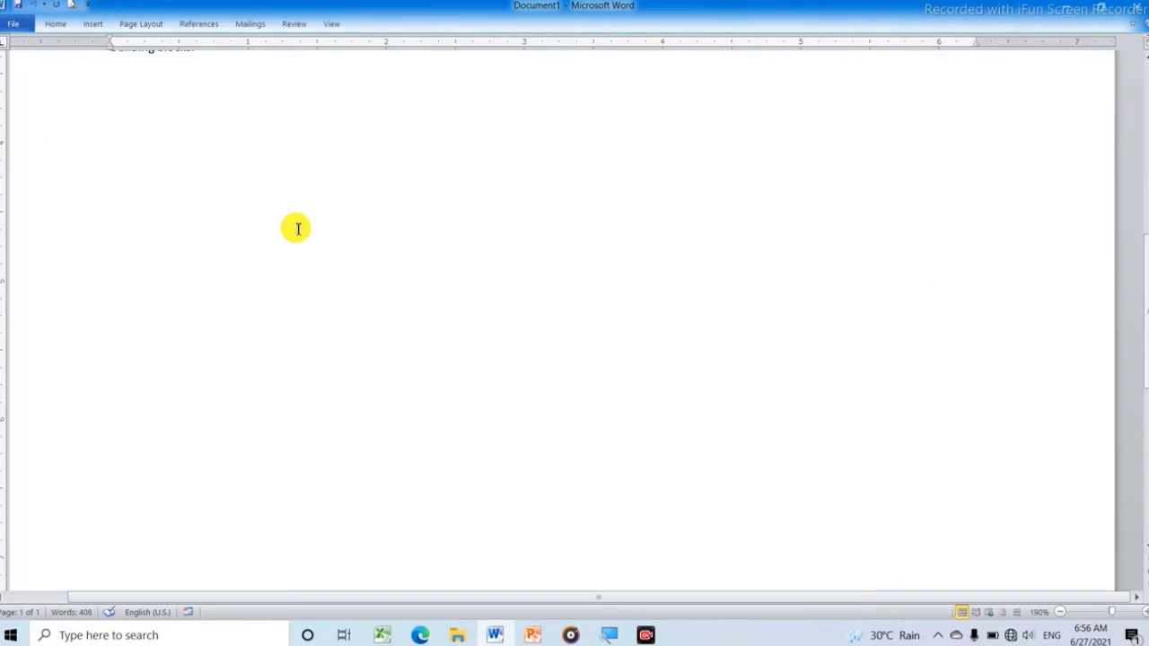
scroll(298, 228, "up", 2, "ctrl")
scroll(299, 228, "up", 10)
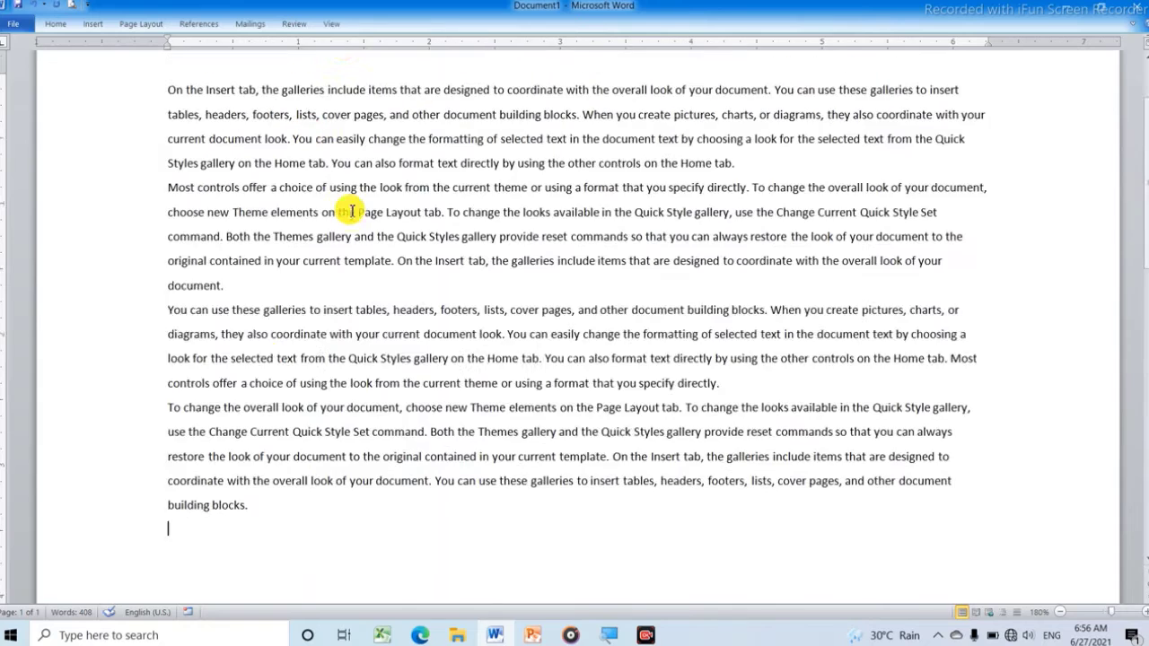
Add continuous line numbers to the document's text and look over the numbered lines.
left_click(143, 25)
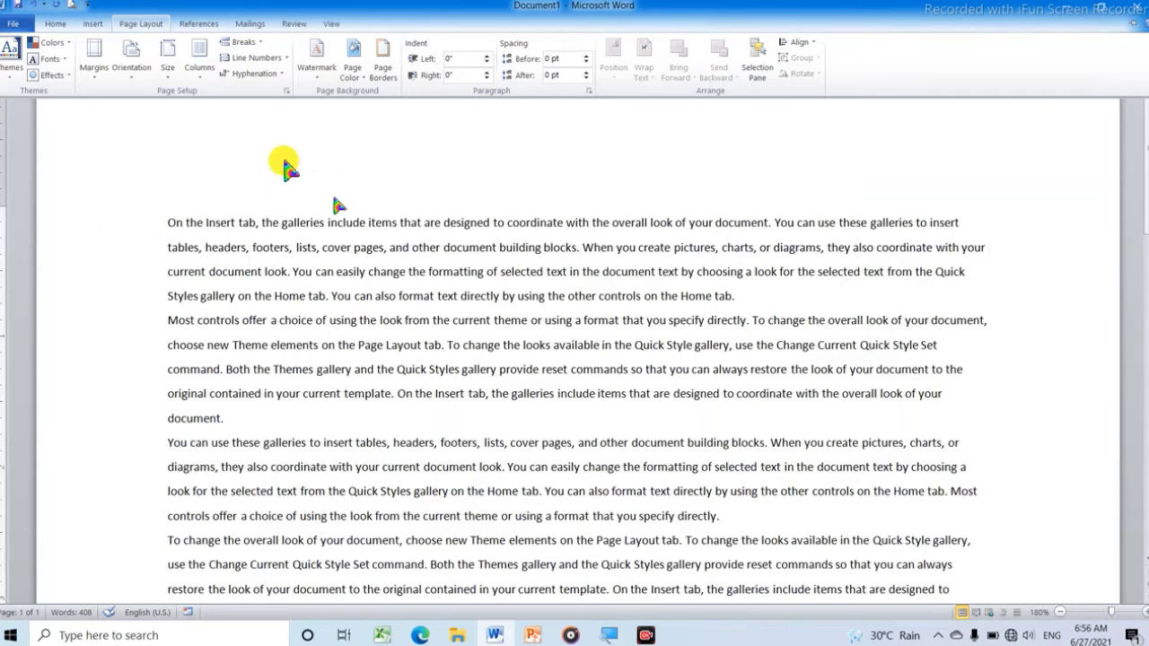
left_click(287, 58)
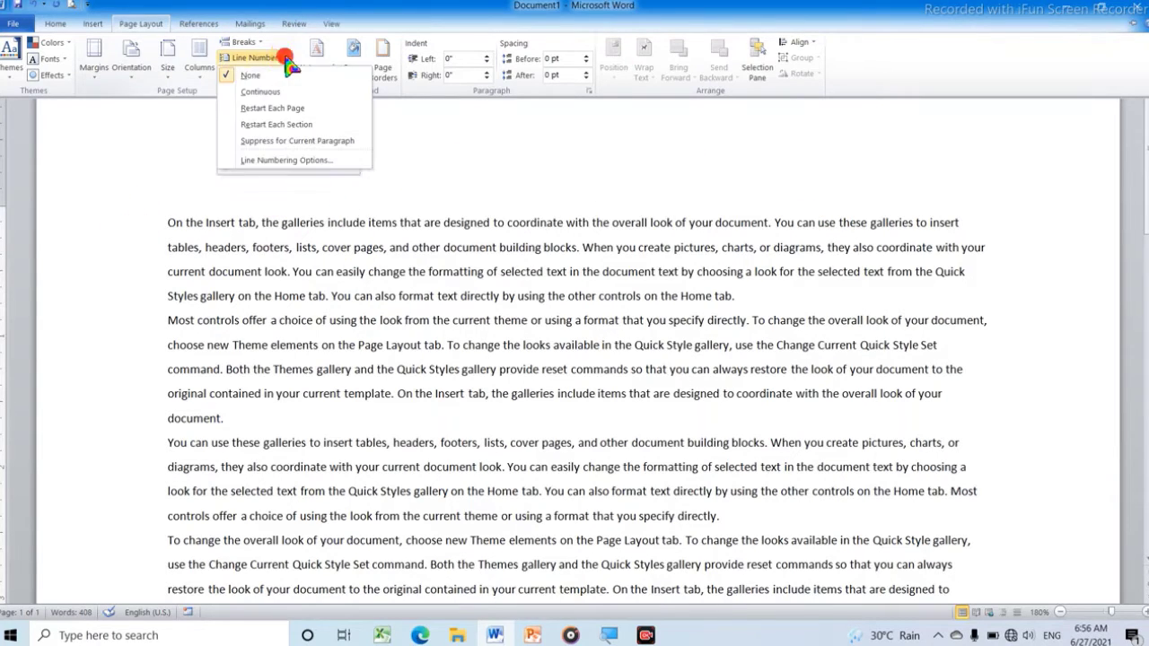
left_click(277, 92)
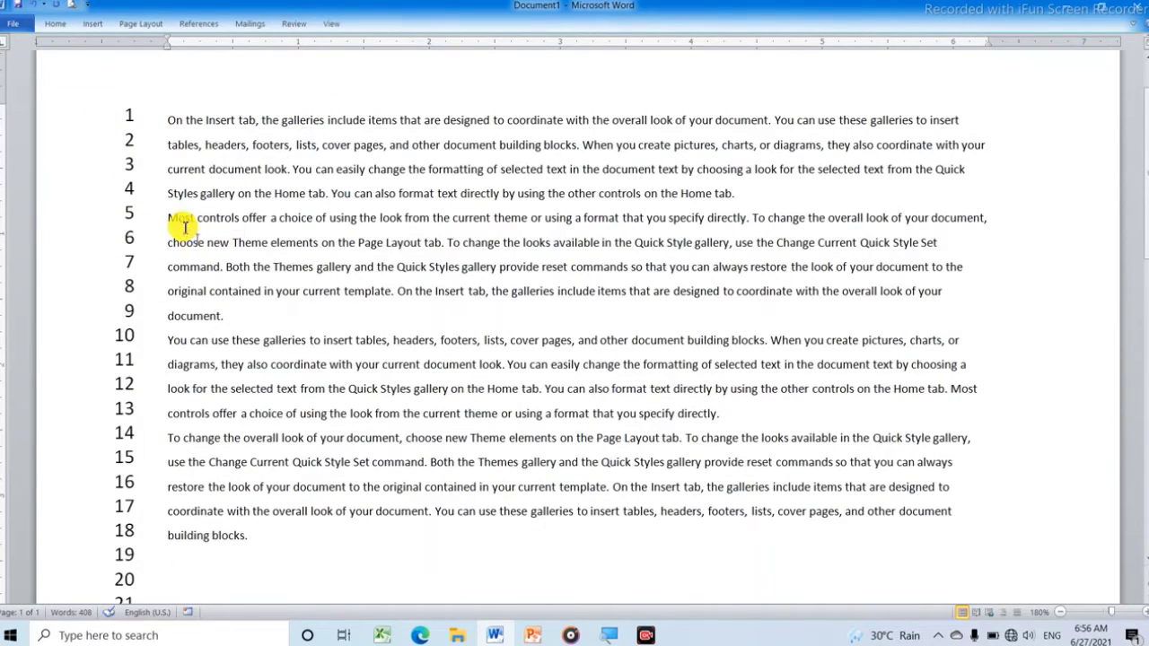
scroll(180, 205, "down", 2)
scroll(179, 171, "up", 4)
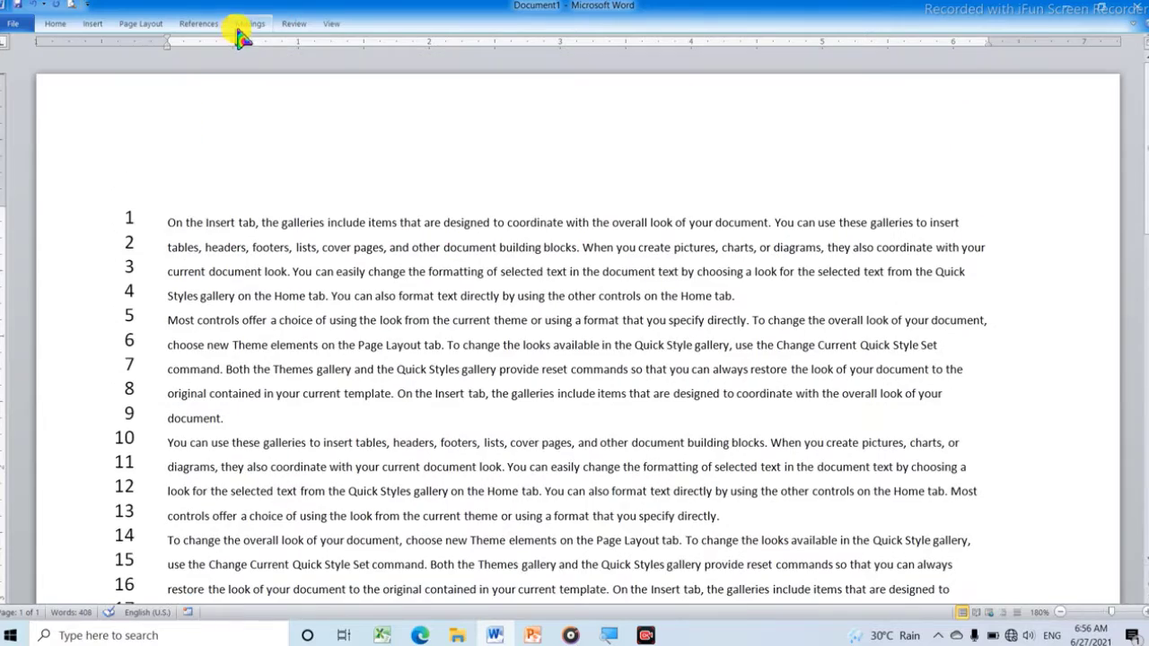
Select the first two paragraphs, turn on Automatic hyphenation, and check the words split at the line ends.
left_click(157, 25)
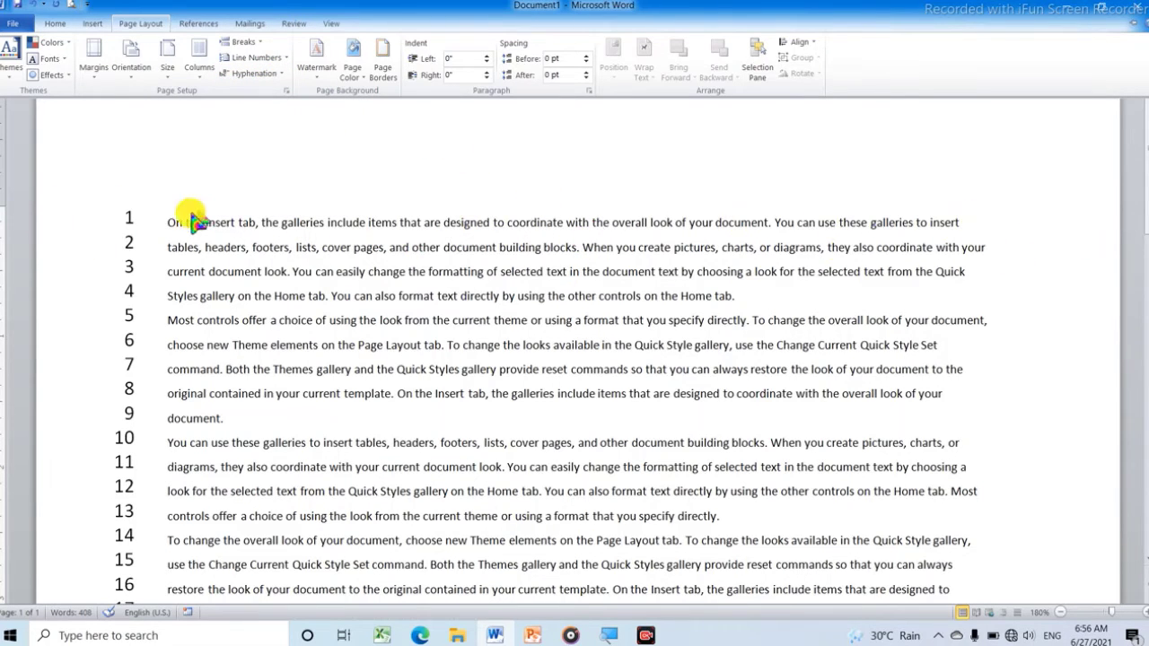
key("ctrl+F1")
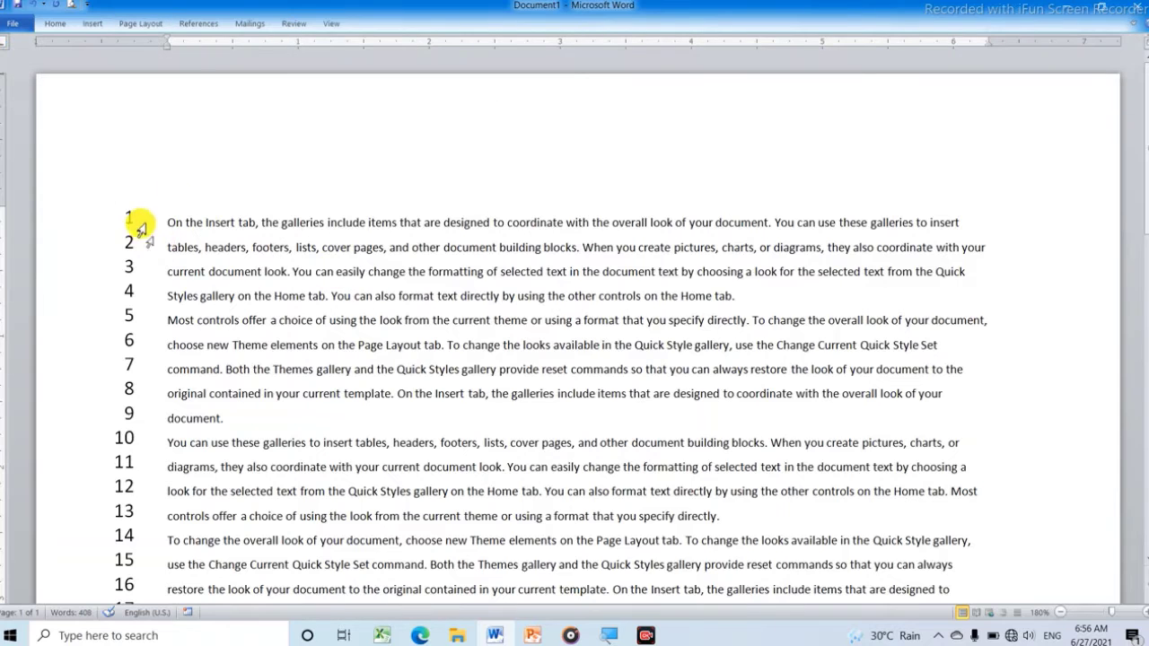
left_click_drag(169, 222, 853, 420)
left_click(140, 23)
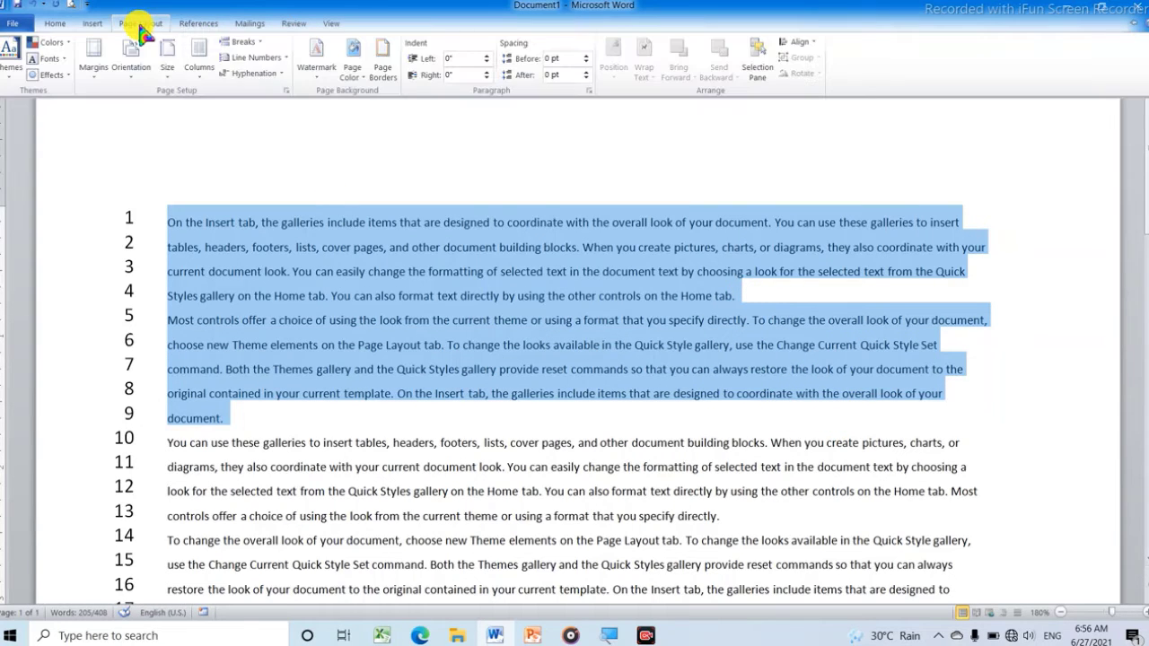
left_click(281, 75)
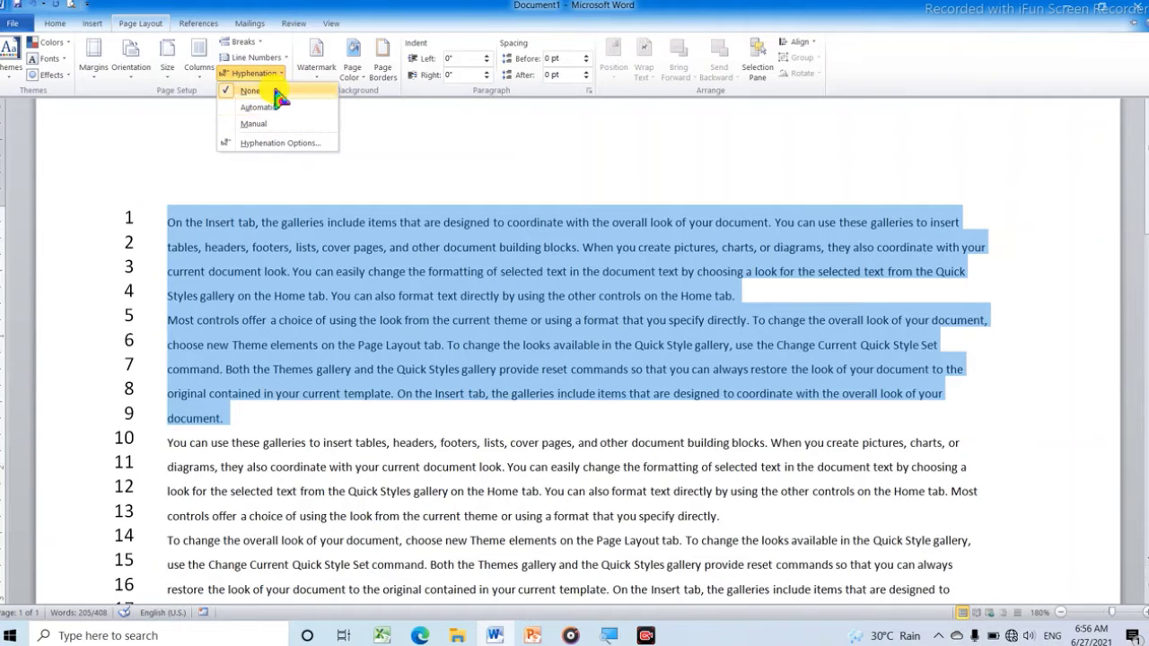
left_click(280, 109)
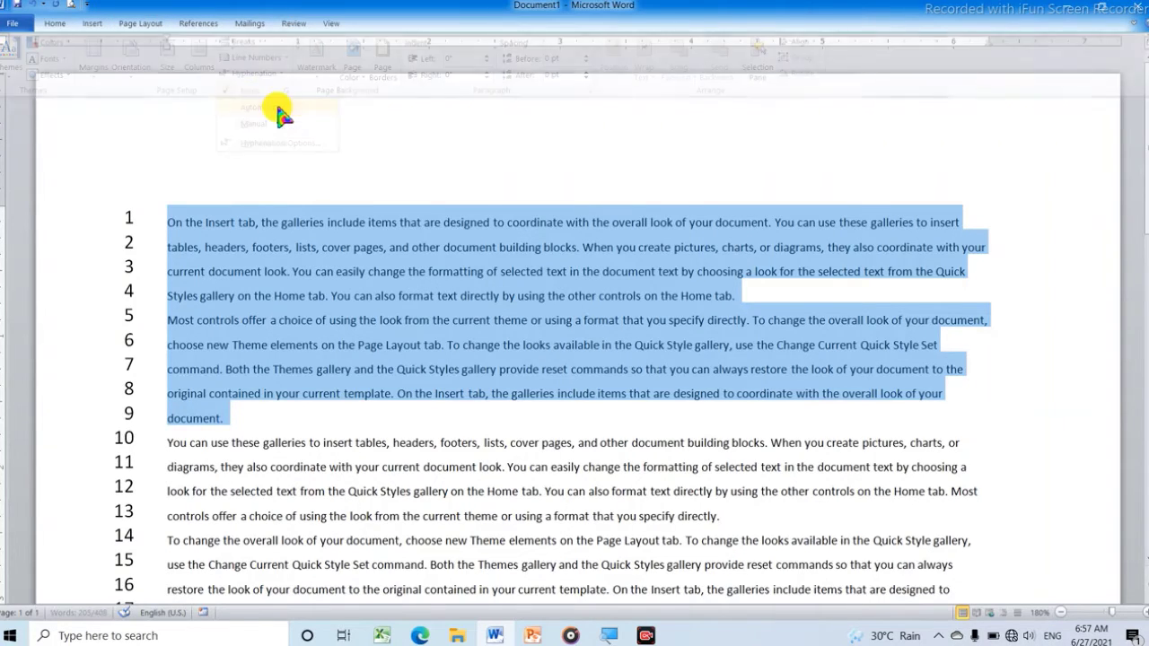
left_click(995, 286)
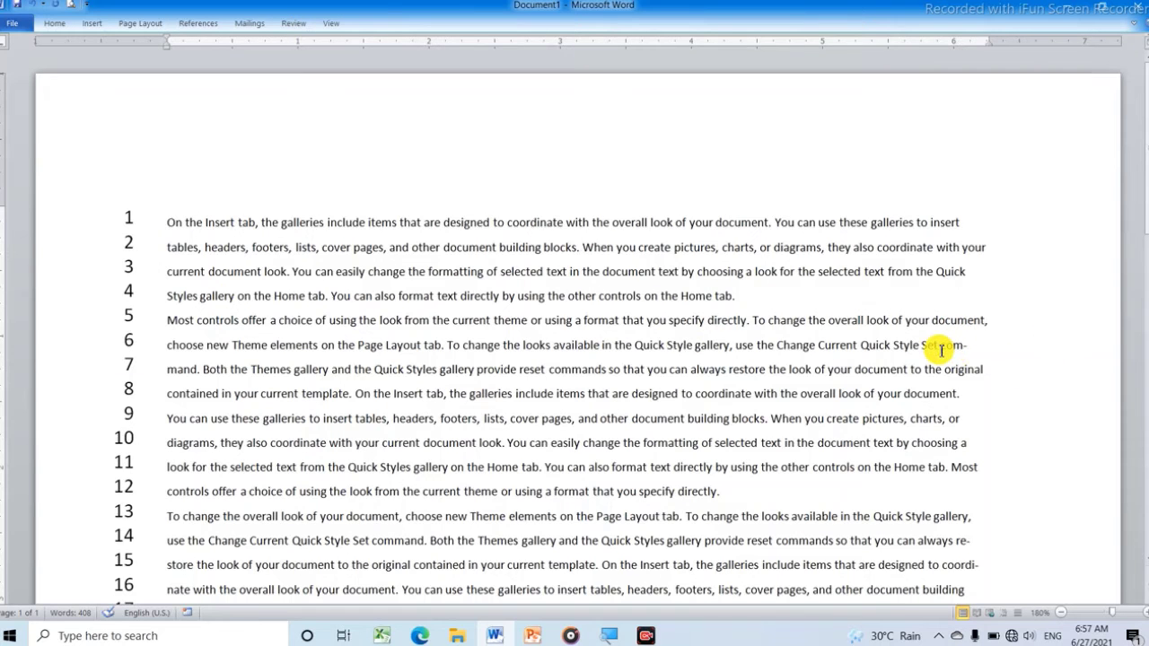
scroll(941, 350, "down", 1)
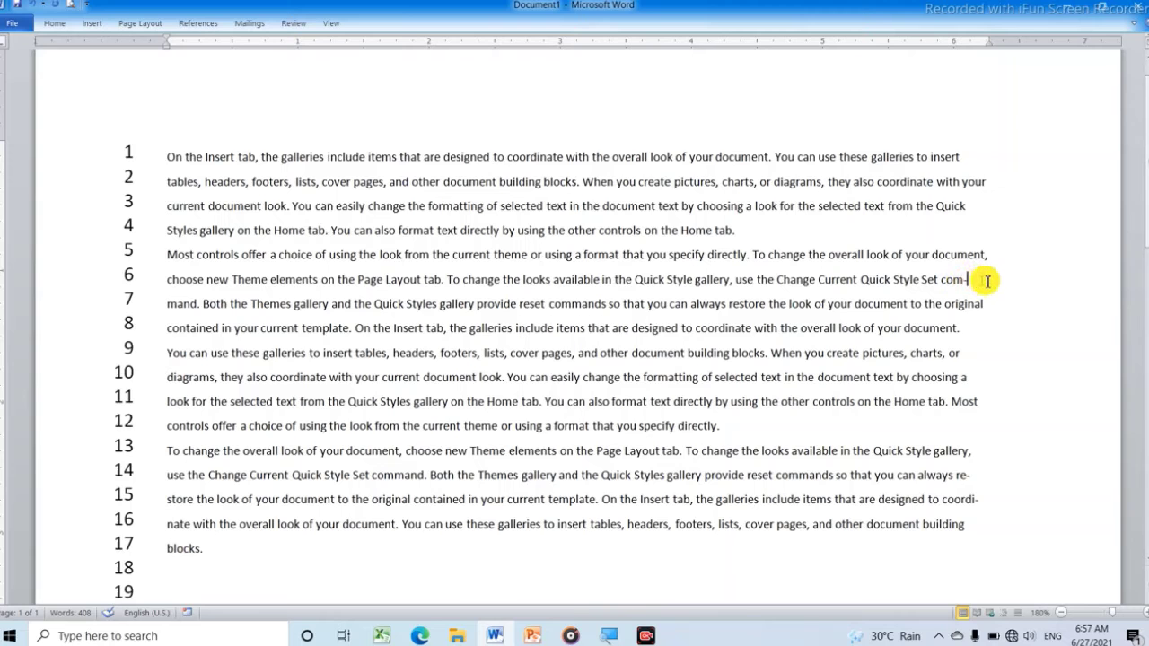
scroll(781, 272, "up", 1)
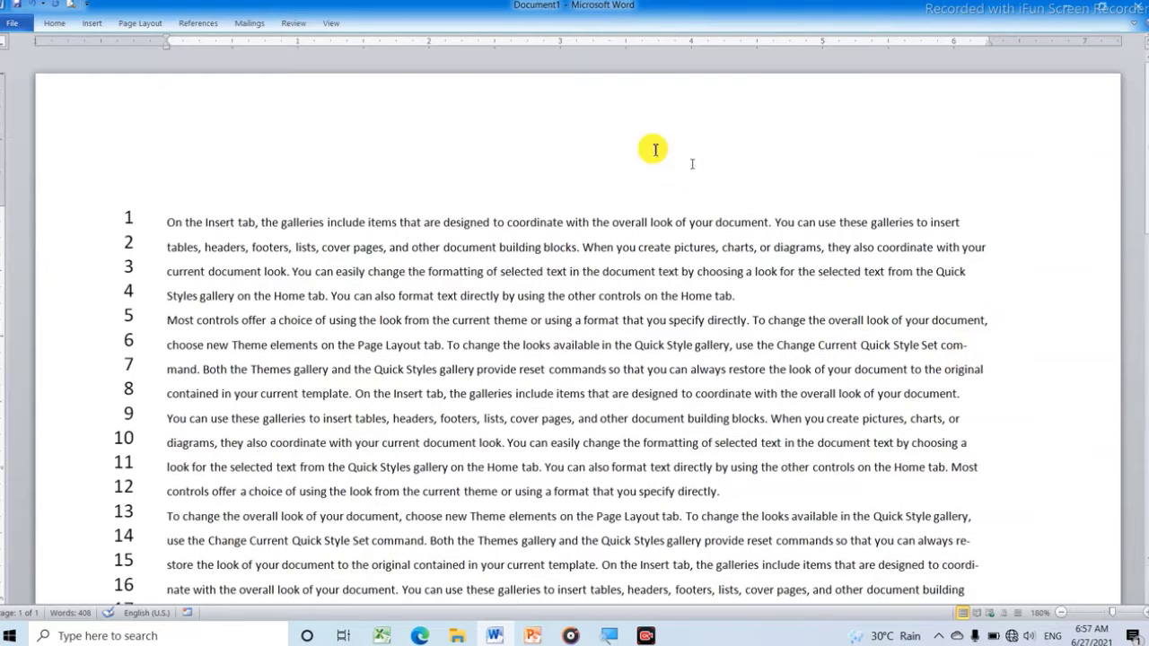
Set both the document's hyphenation and its line numbering back to None.
left_click(139, 22)
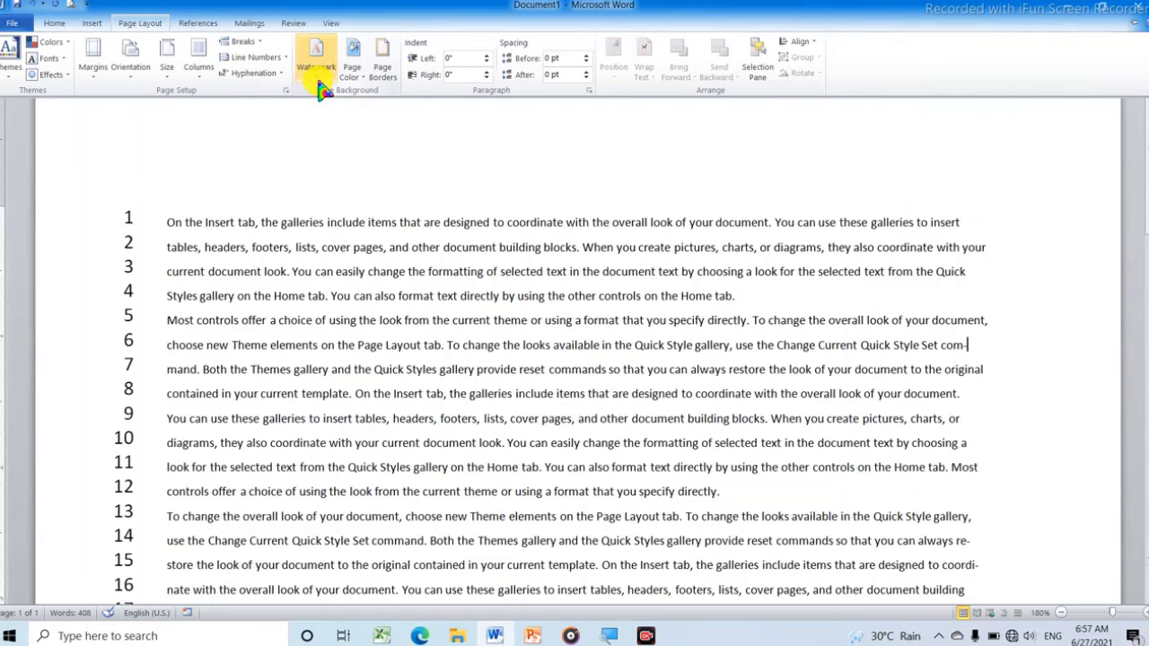
left_click(269, 75)
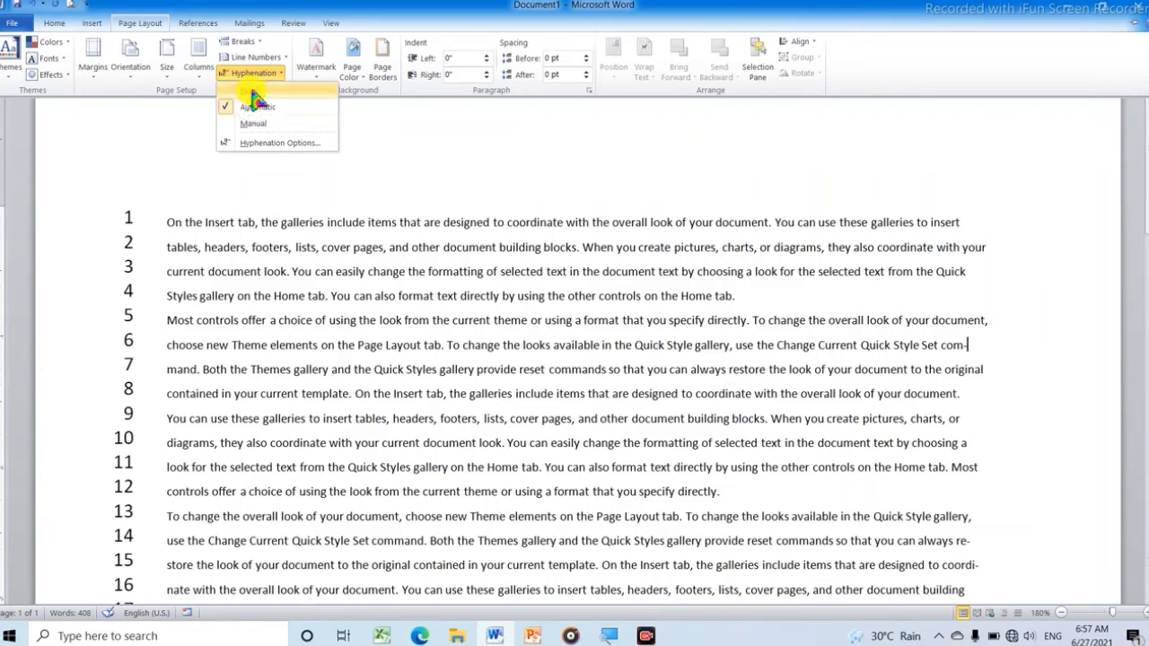
left_click(255, 92)
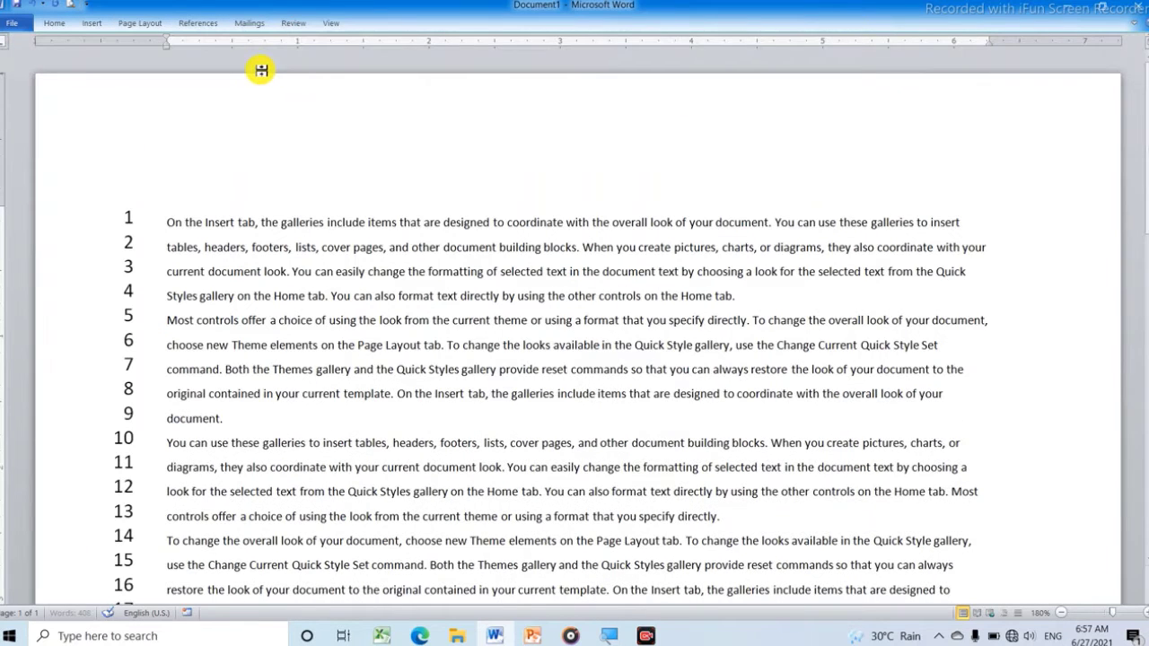
left_click(144, 25)
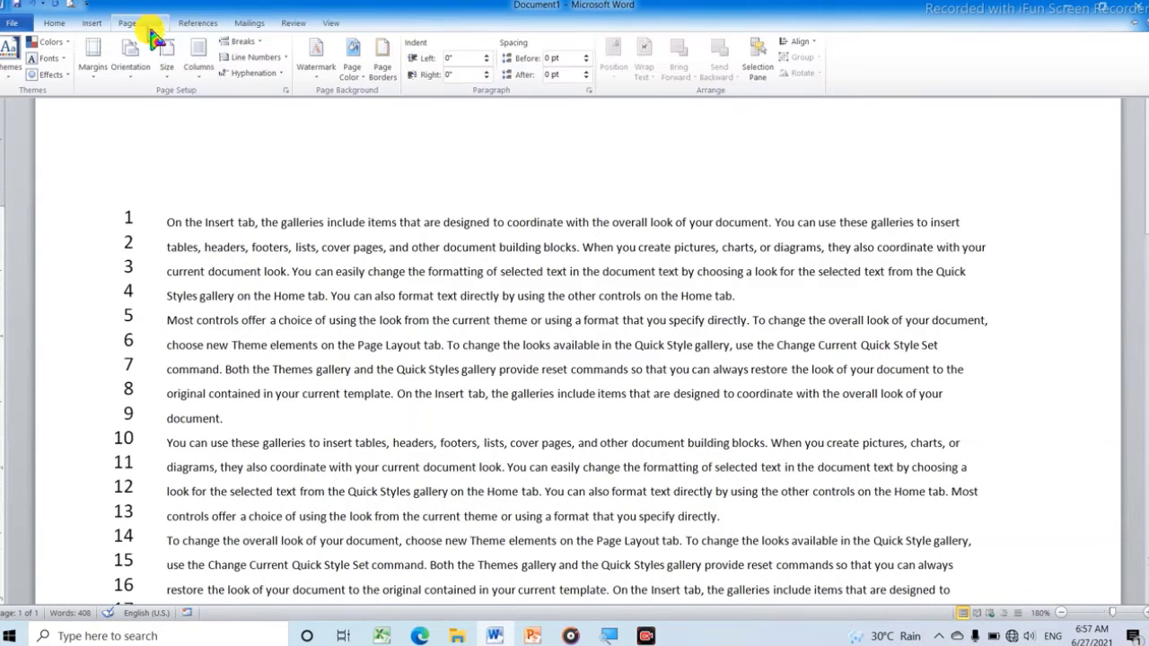
left_click(274, 59)
left_click(257, 75)
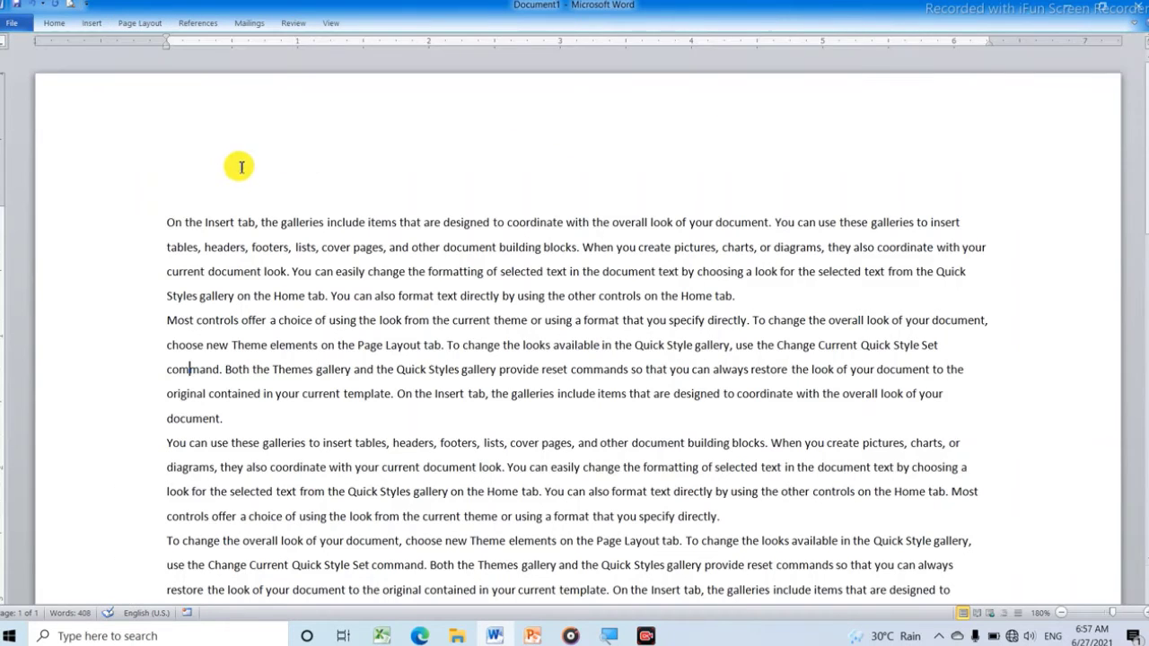
Apply the DO NOT COPY 1 watermark to the document and look over it down the page.
left_click(143, 24)
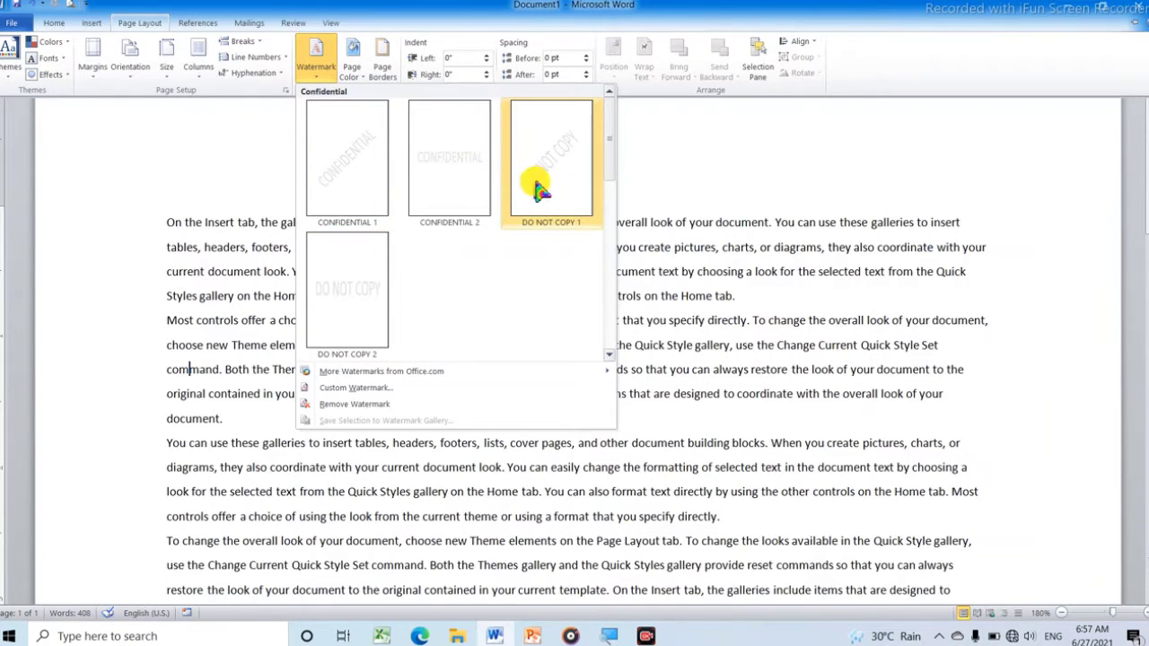
left_click(555, 161)
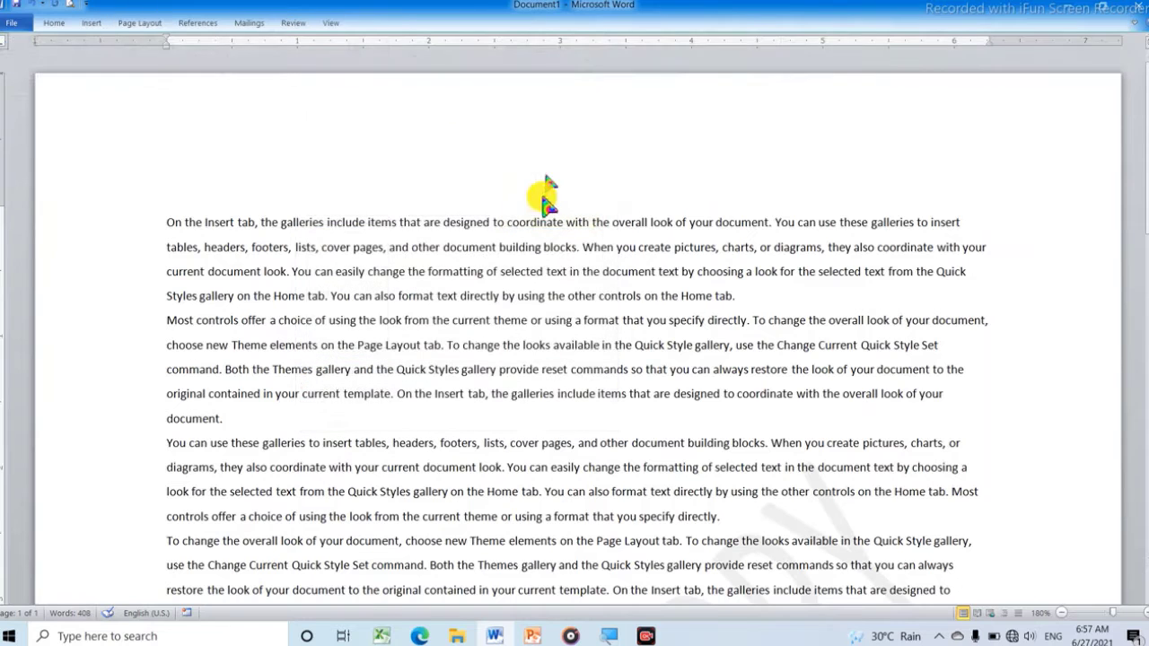
scroll(513, 376, "down", 12)
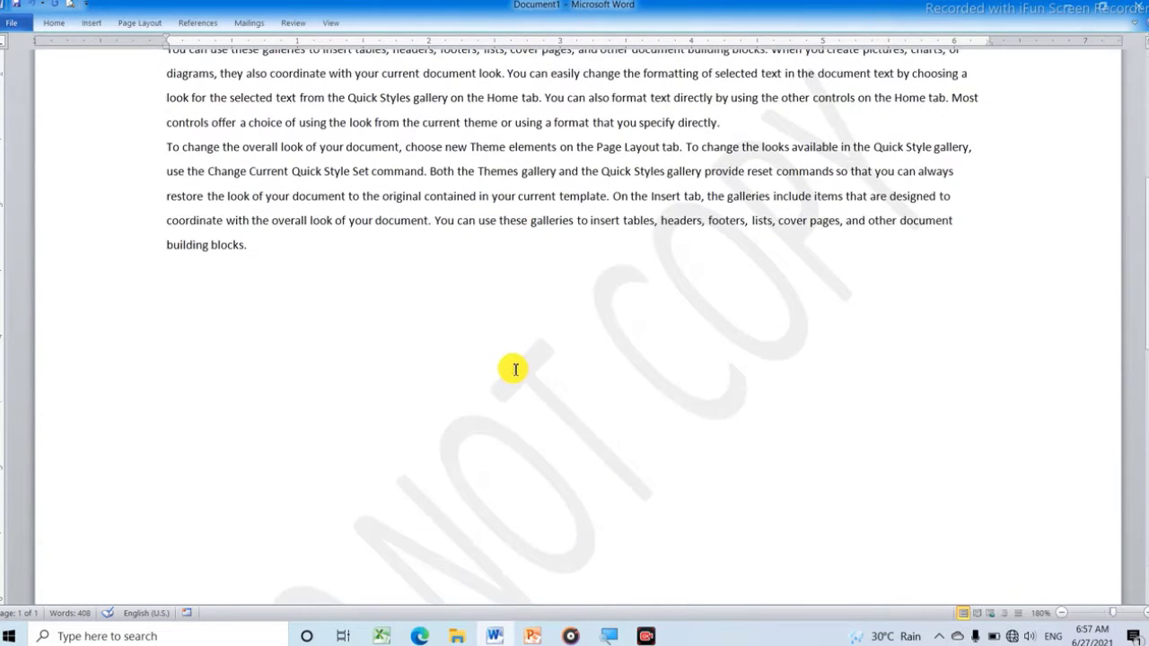
scroll(400, 450, "up", 3)
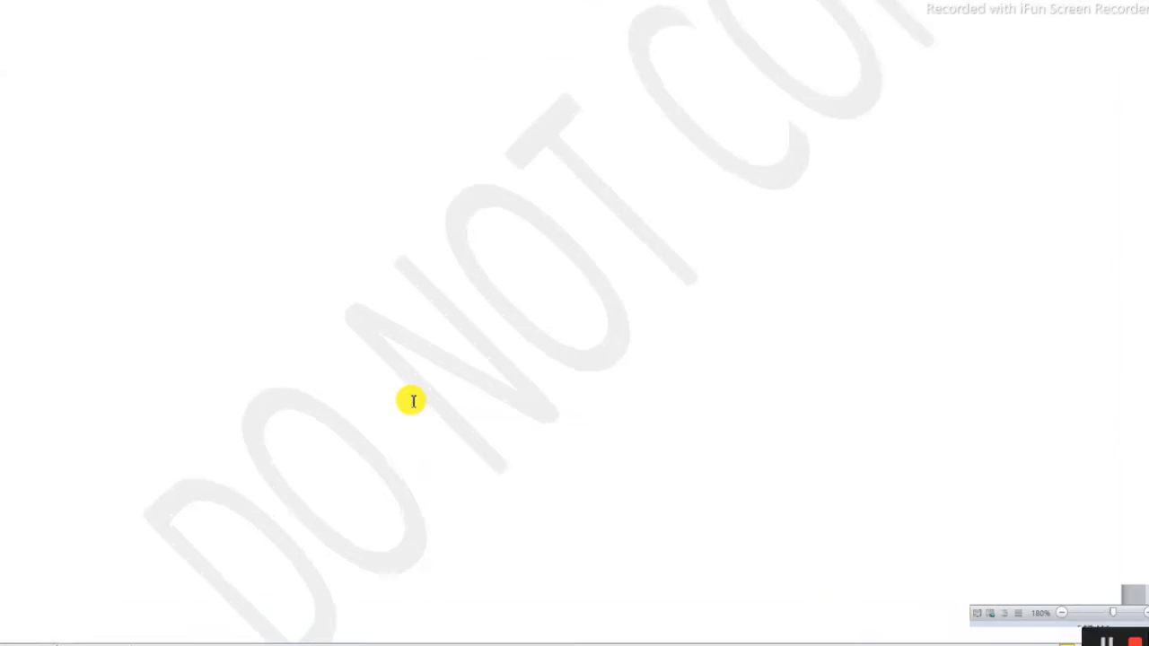
scroll(676, 363, "up", 10)
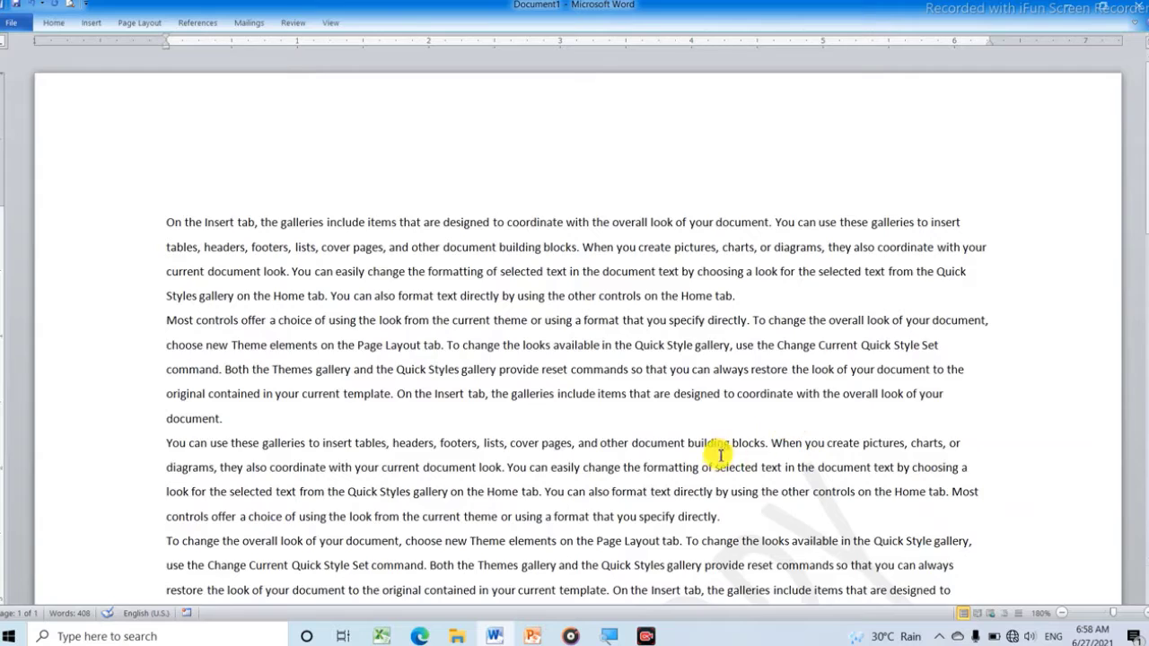
scroll(693, 515, "down", 3)
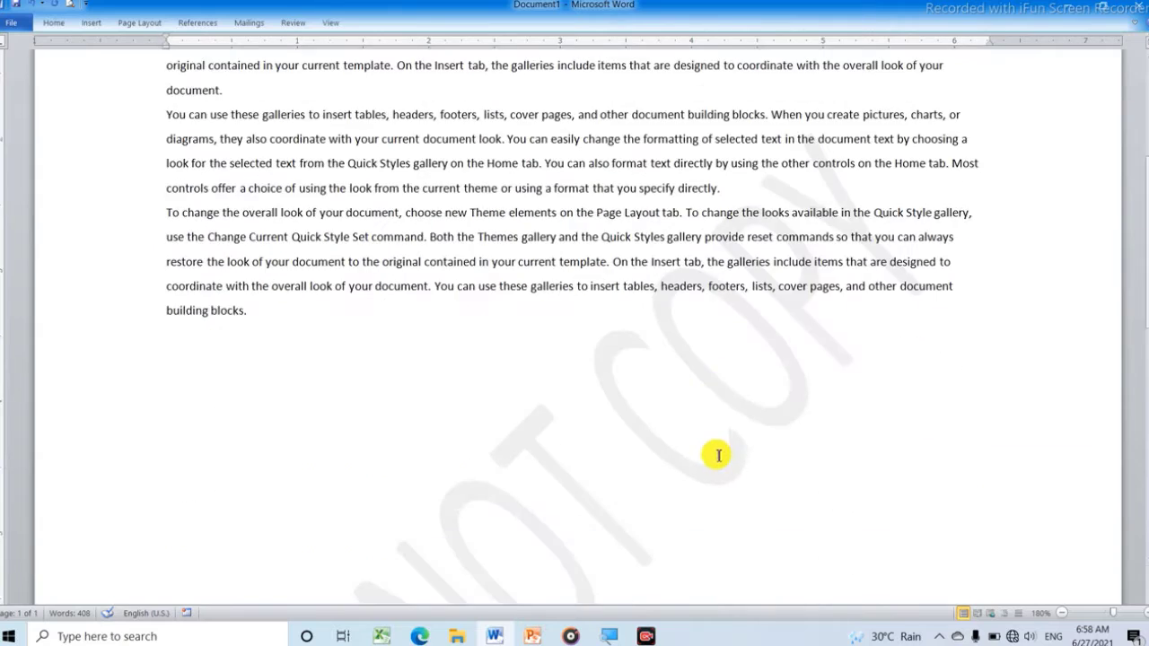
scroll(692, 515, "up", 3)
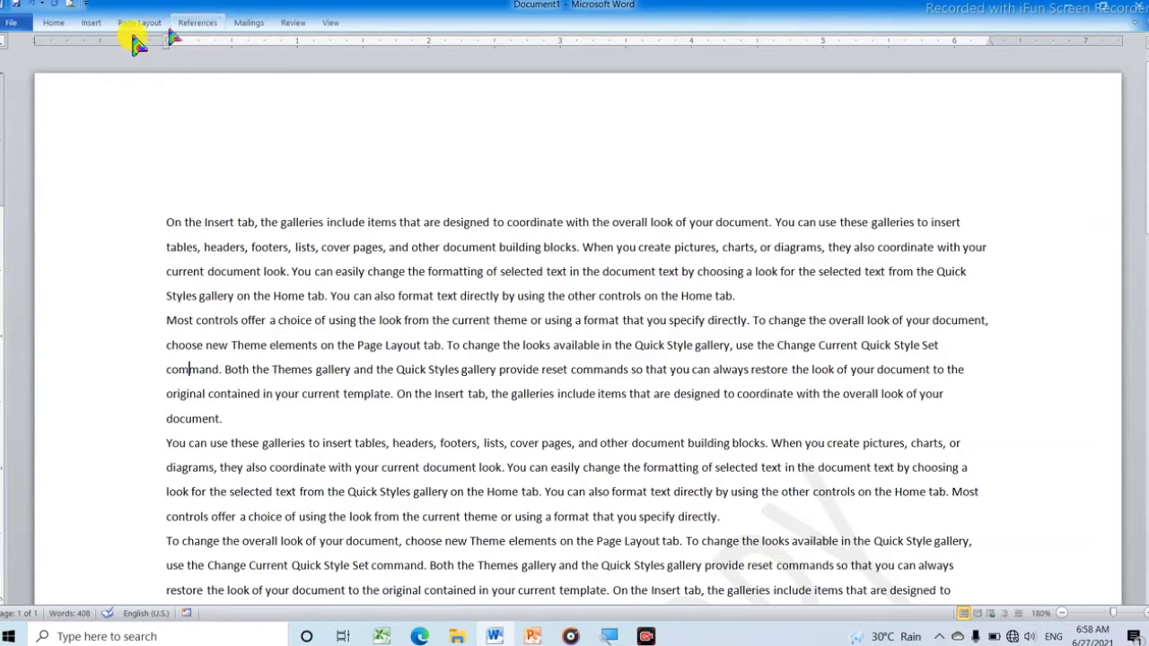
Remove the DO NOT COPY watermark from the document.
left_click(140, 22)
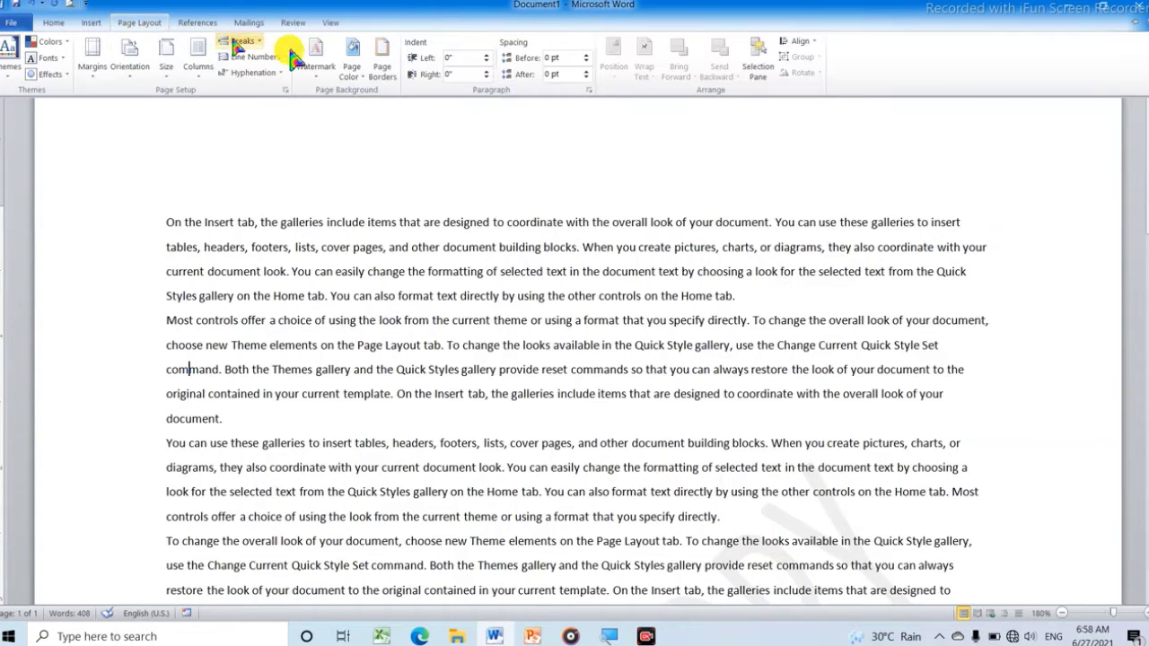
left_click(318, 72)
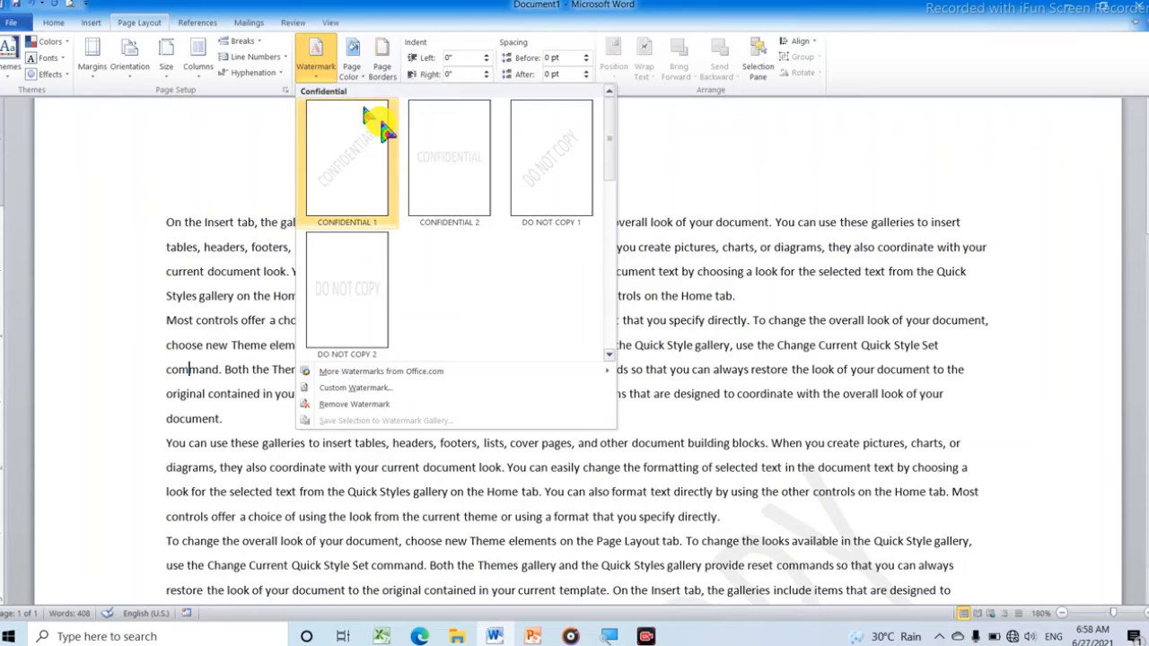
left_click(341, 404)
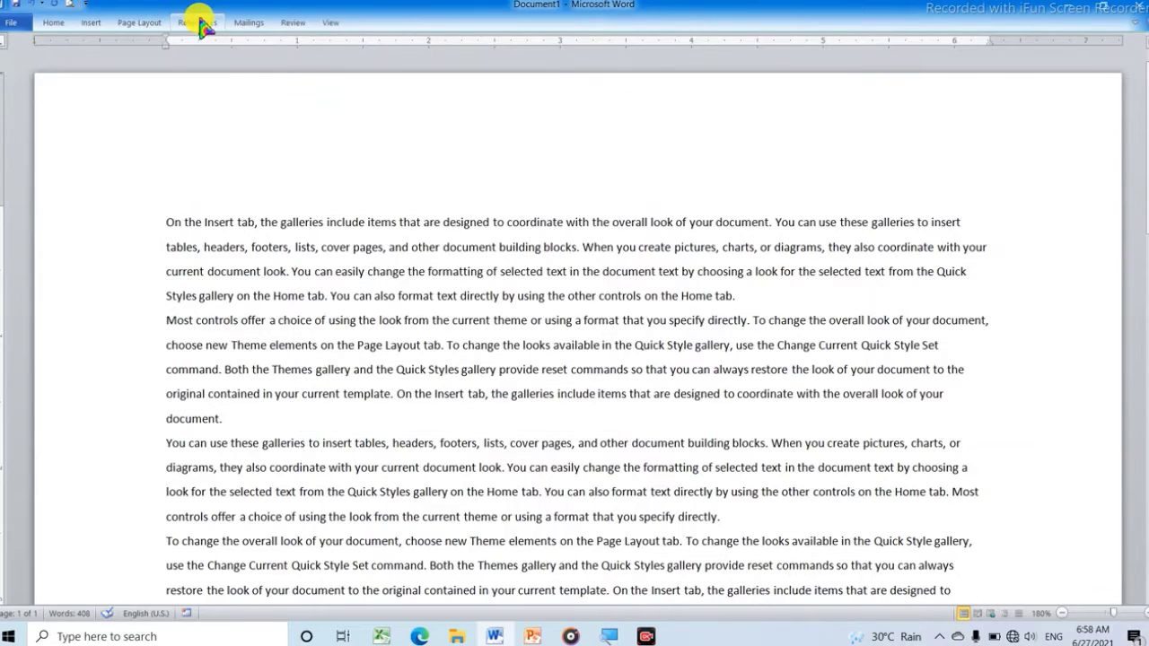
left_click(147, 24)
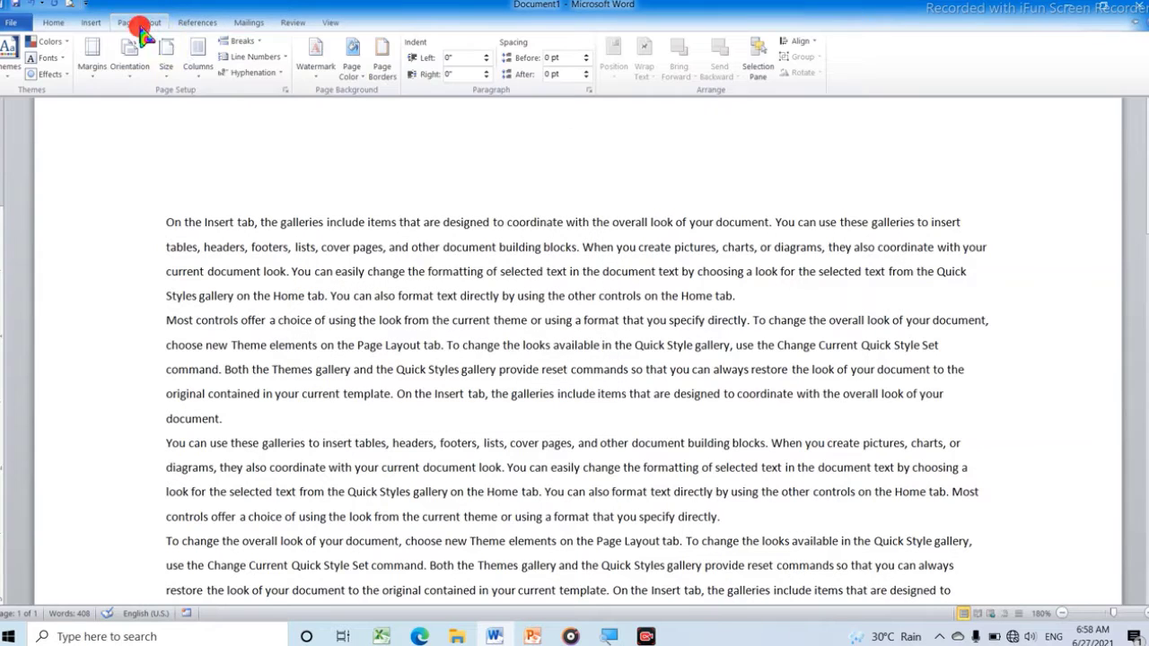
left_click(316, 56)
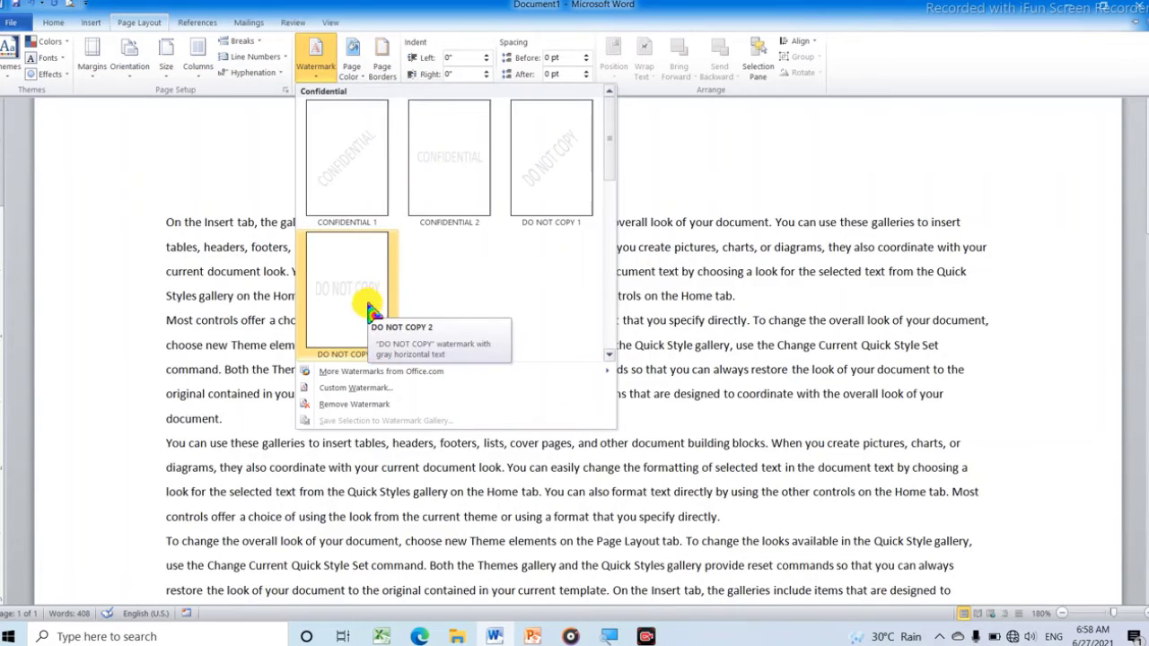
left_click(355, 388)
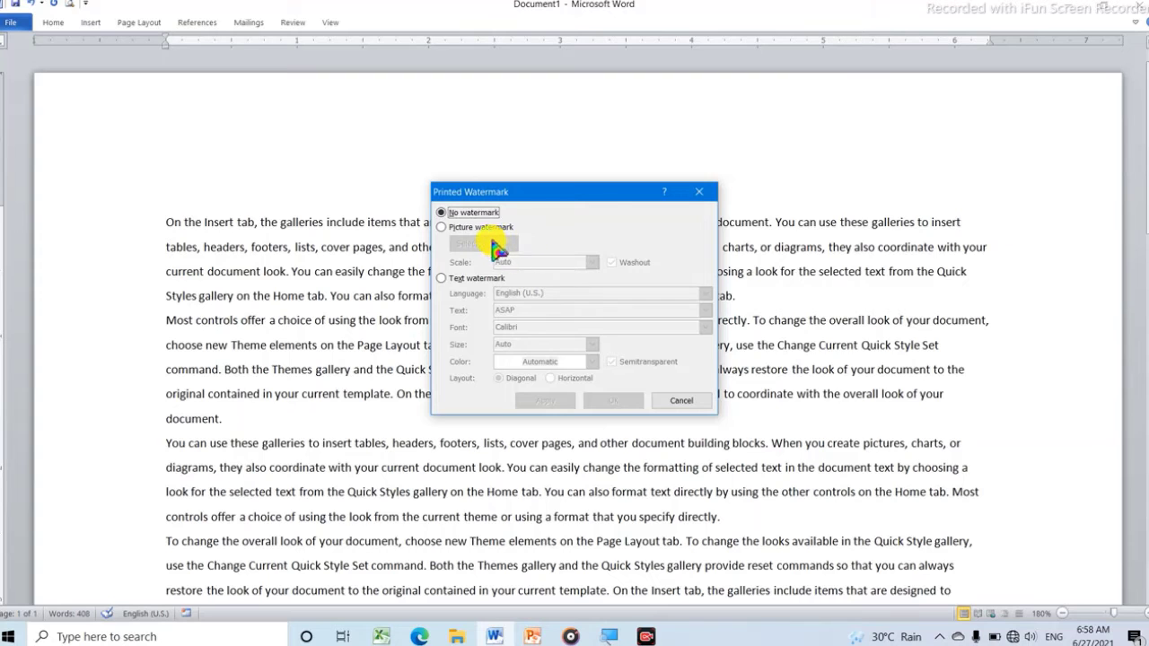
left_click(443, 279)
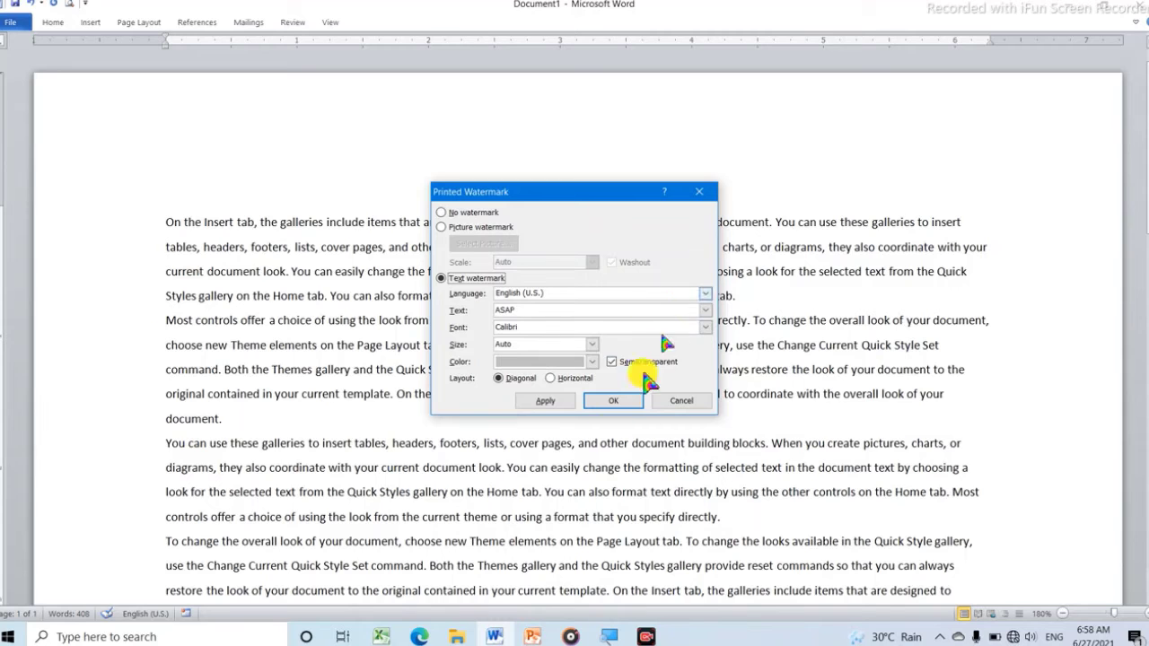
left_click(697, 192)
Apply the diagonal DO NOT COPY 1 watermark to the document.
left_click(144, 23)
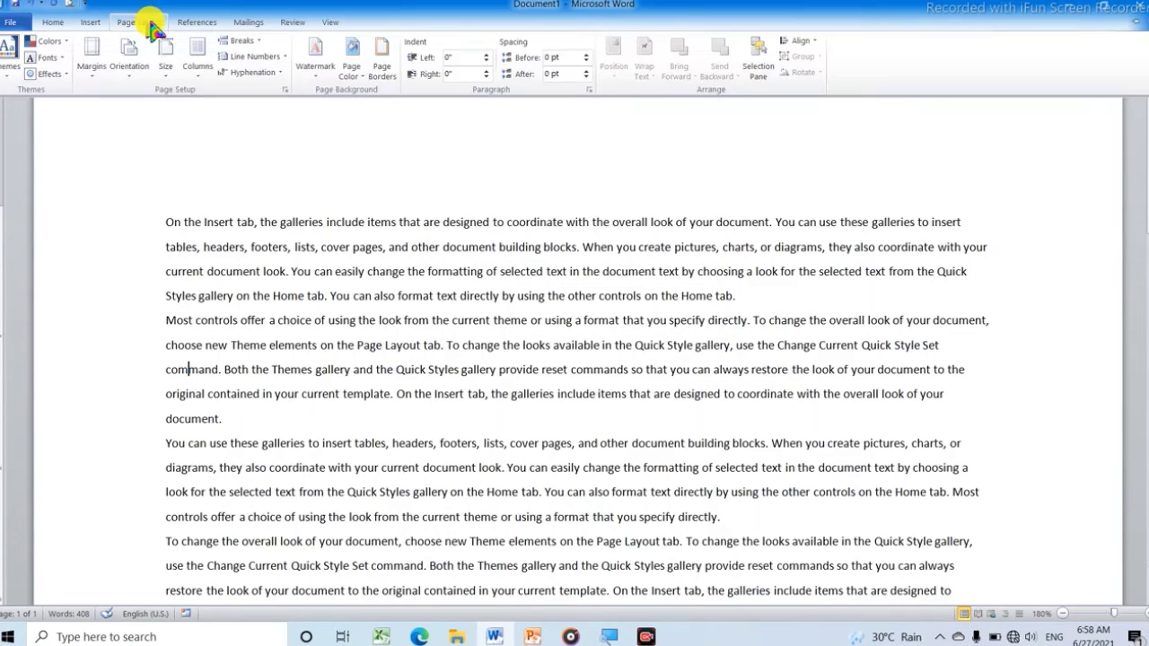
left_click(314, 61)
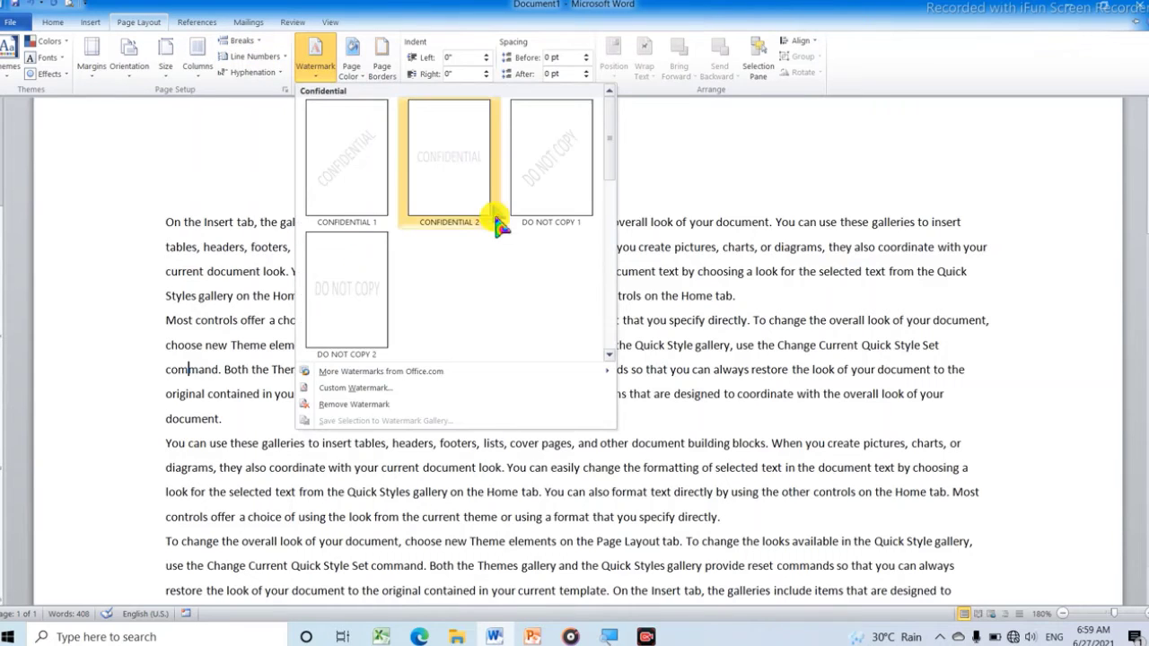
left_click(532, 206)
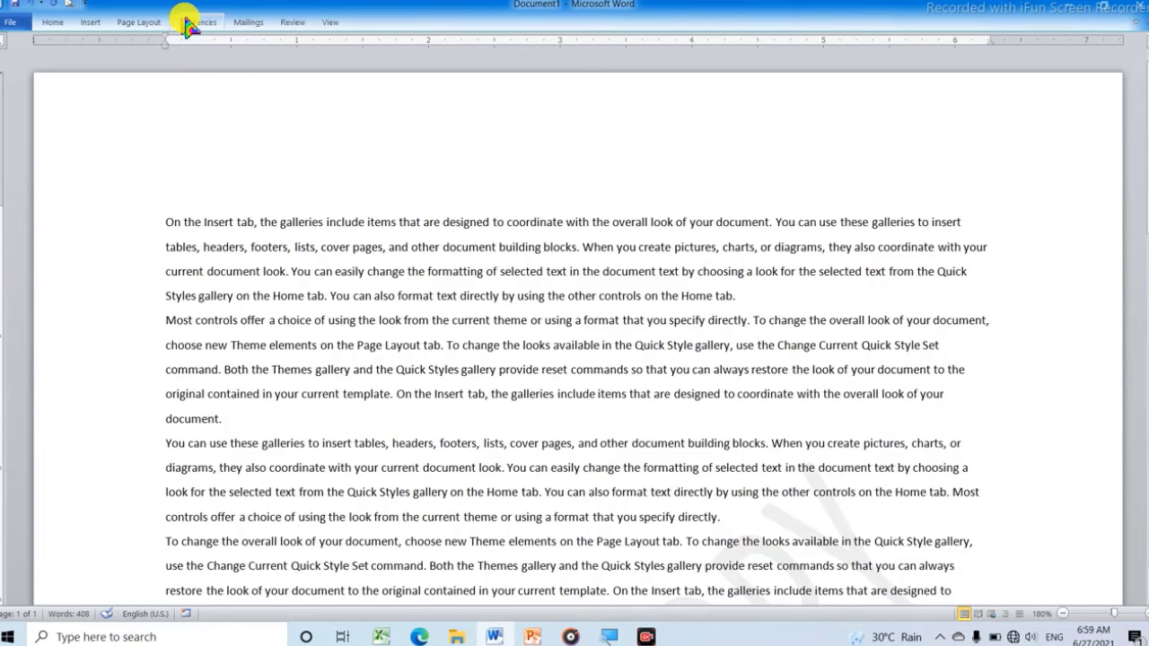
Remove the DO NOT COPY watermark from the page.
left_click(134, 23)
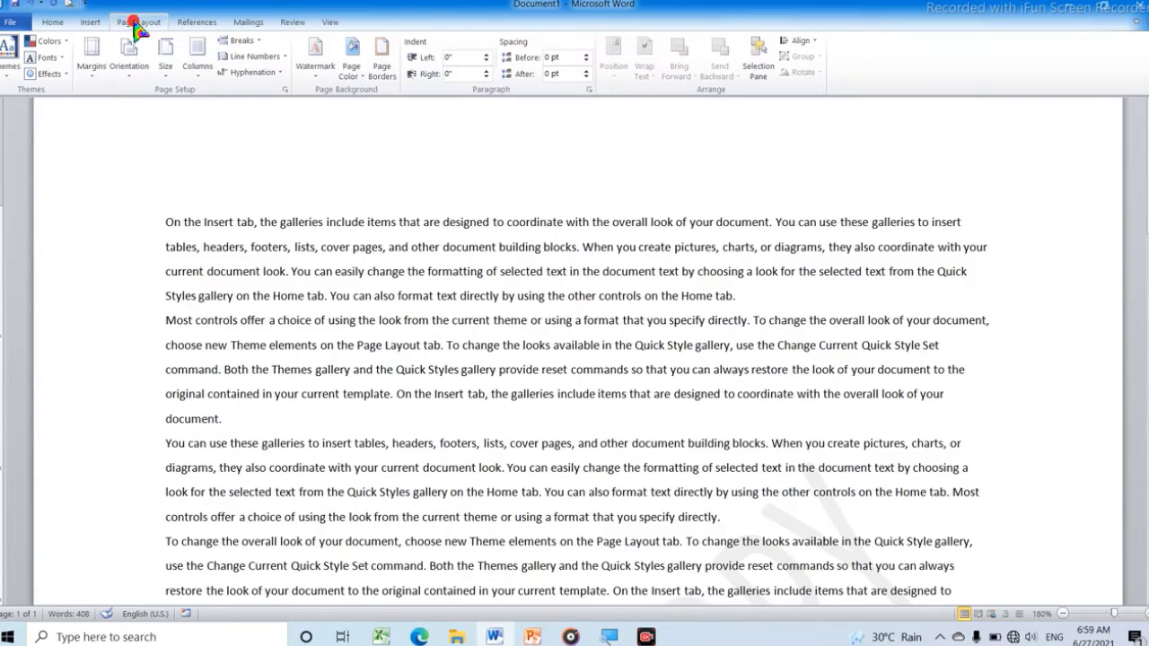
left_click(314, 56)
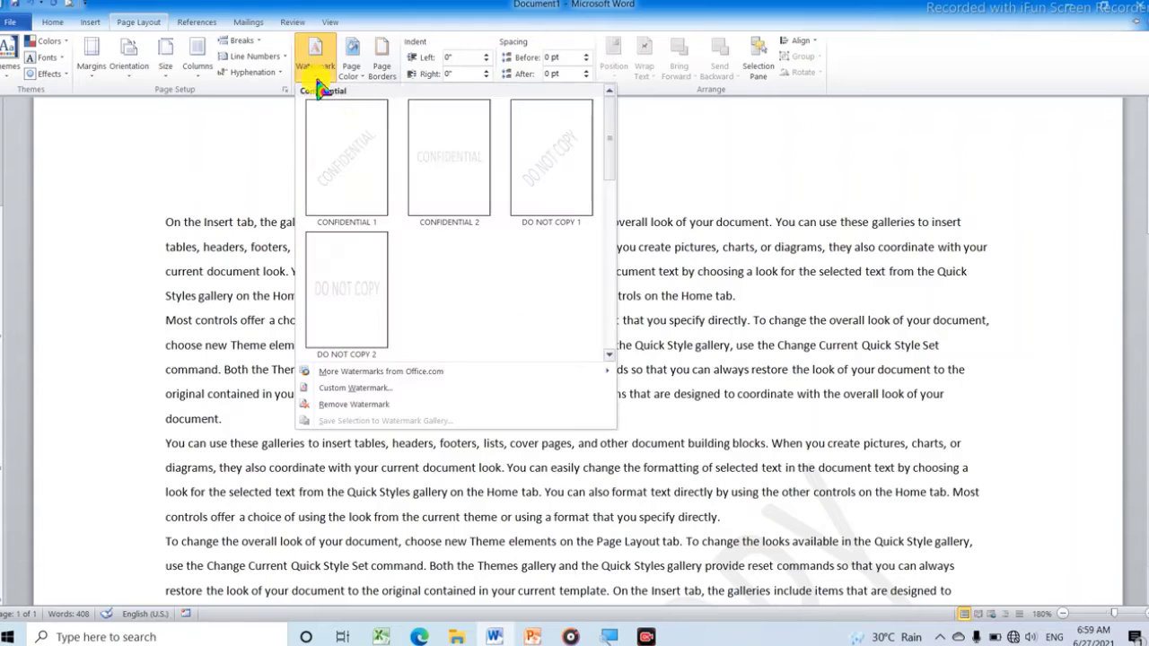
left_click(352, 406)
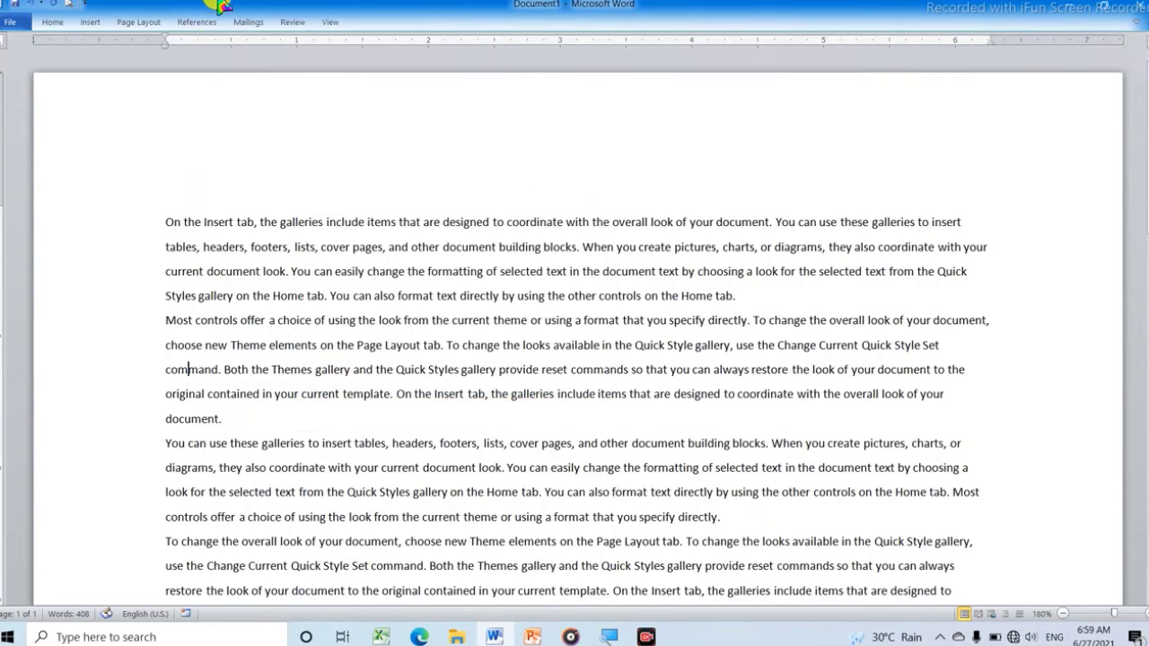
Set up a custom text watermark with the wording EBHEN TECH.
left_click(139, 22)
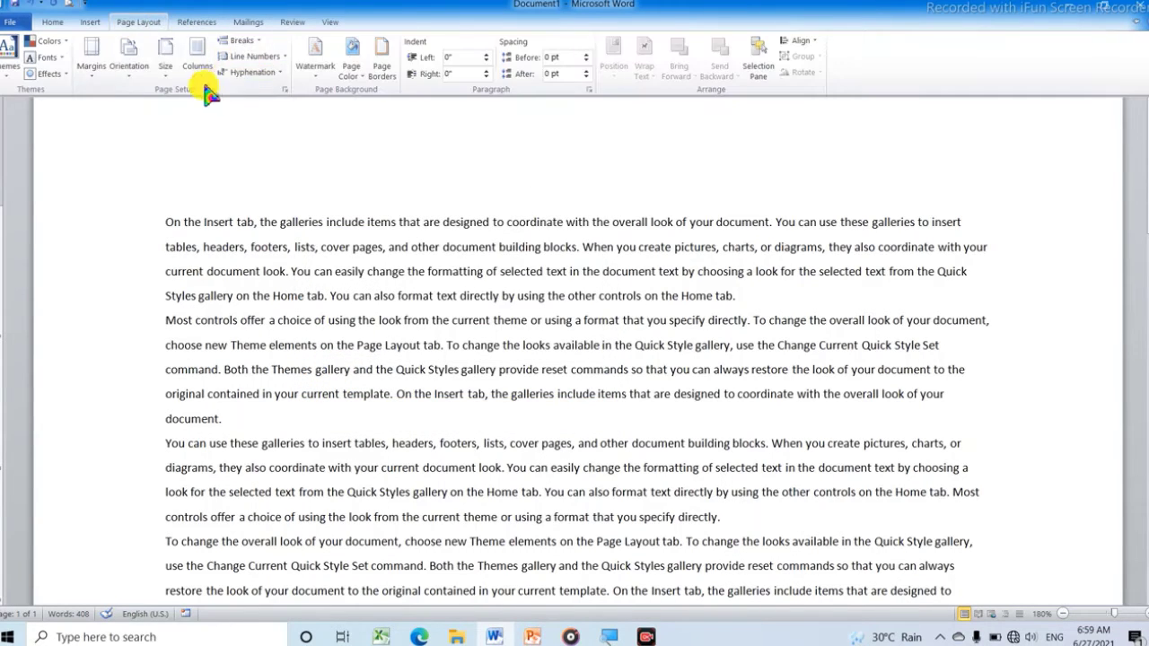
left_click(316, 77)
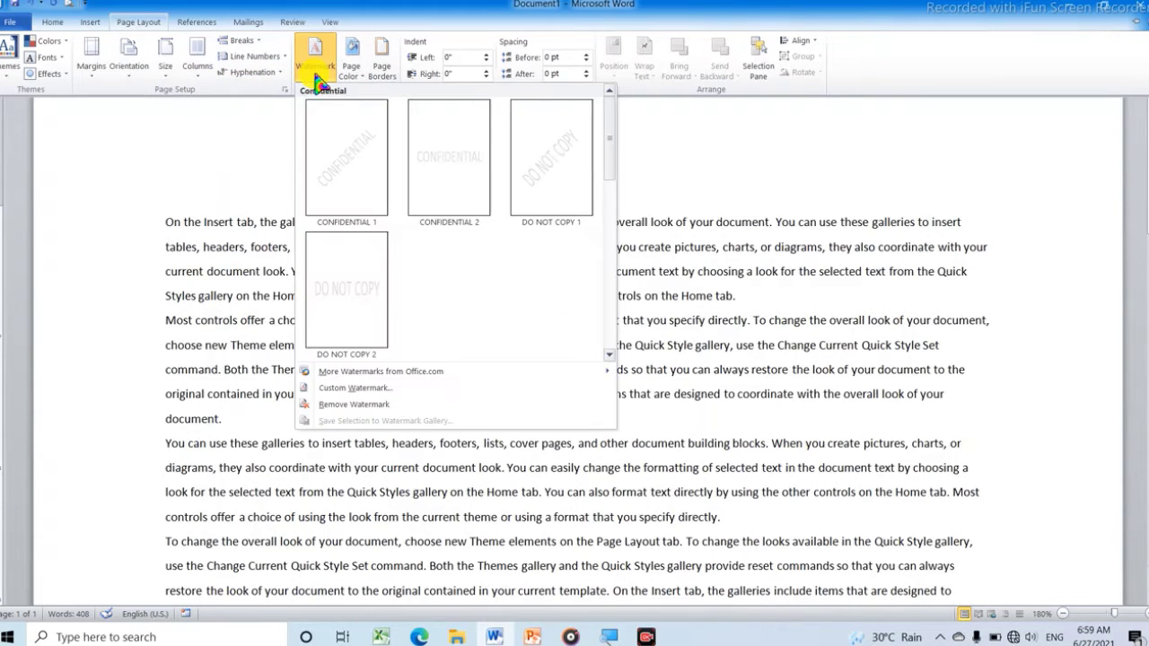
left_click(366, 389)
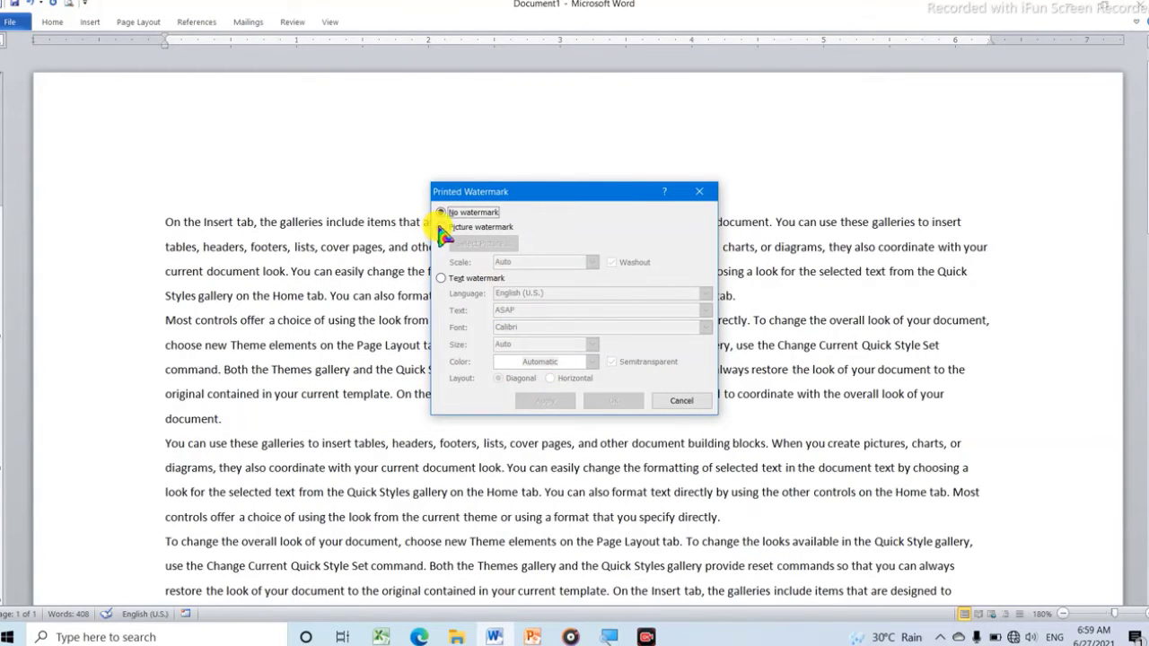
left_click(441, 280)
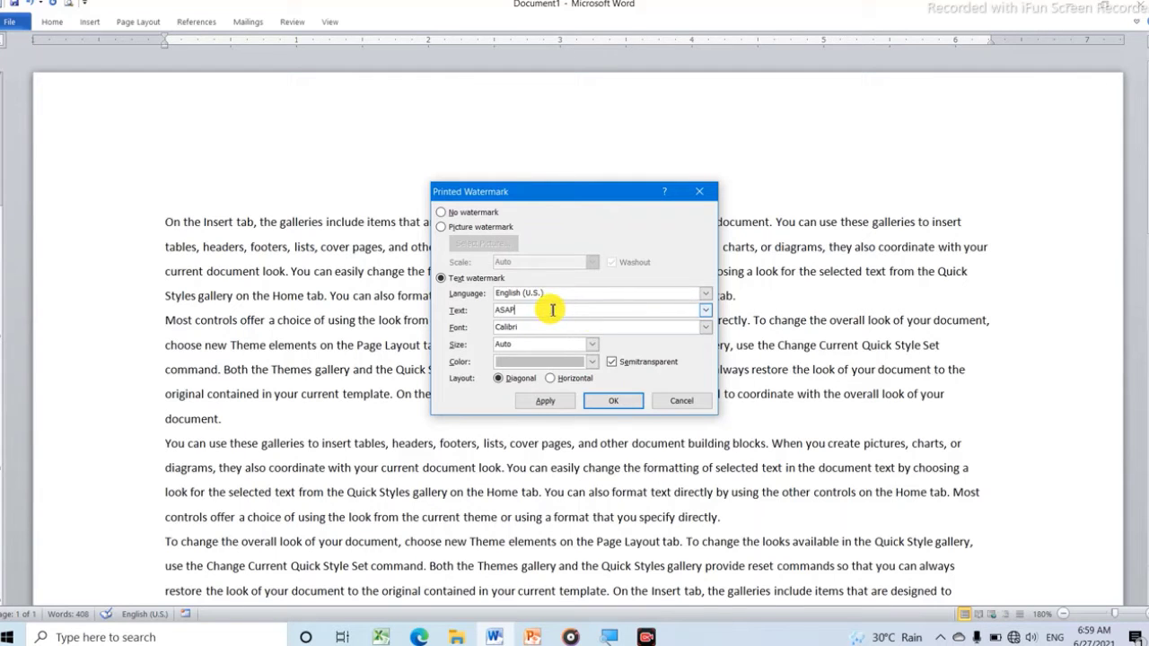
key("BackSpace")
key("BackSpace")
key("BackSpace")
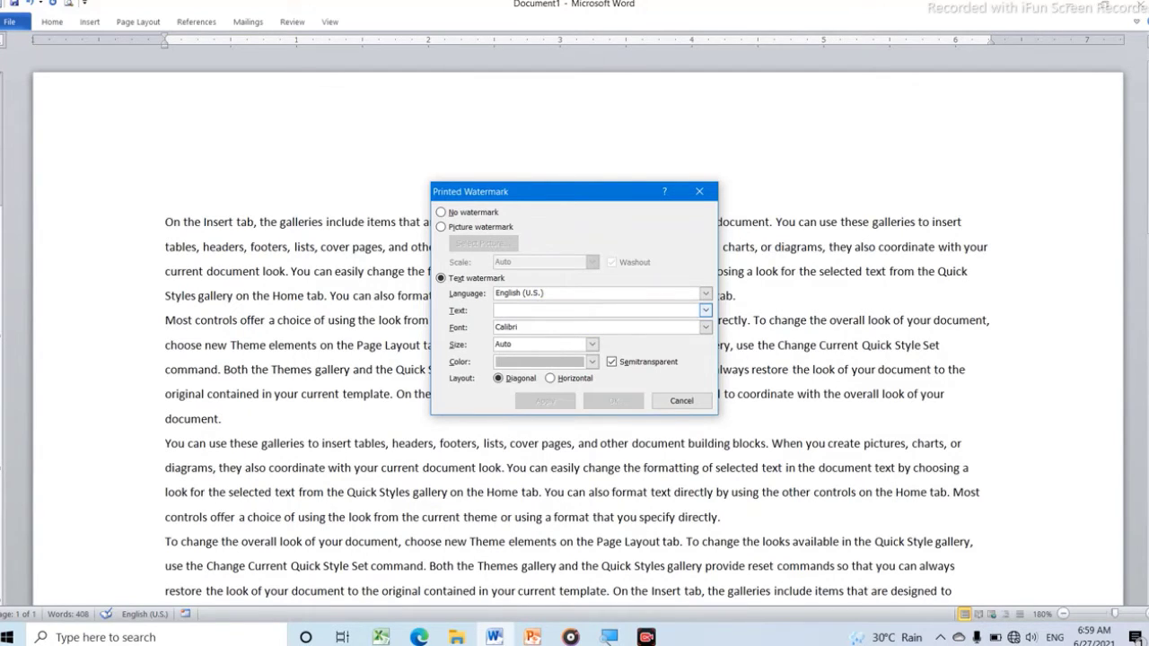
type("e")
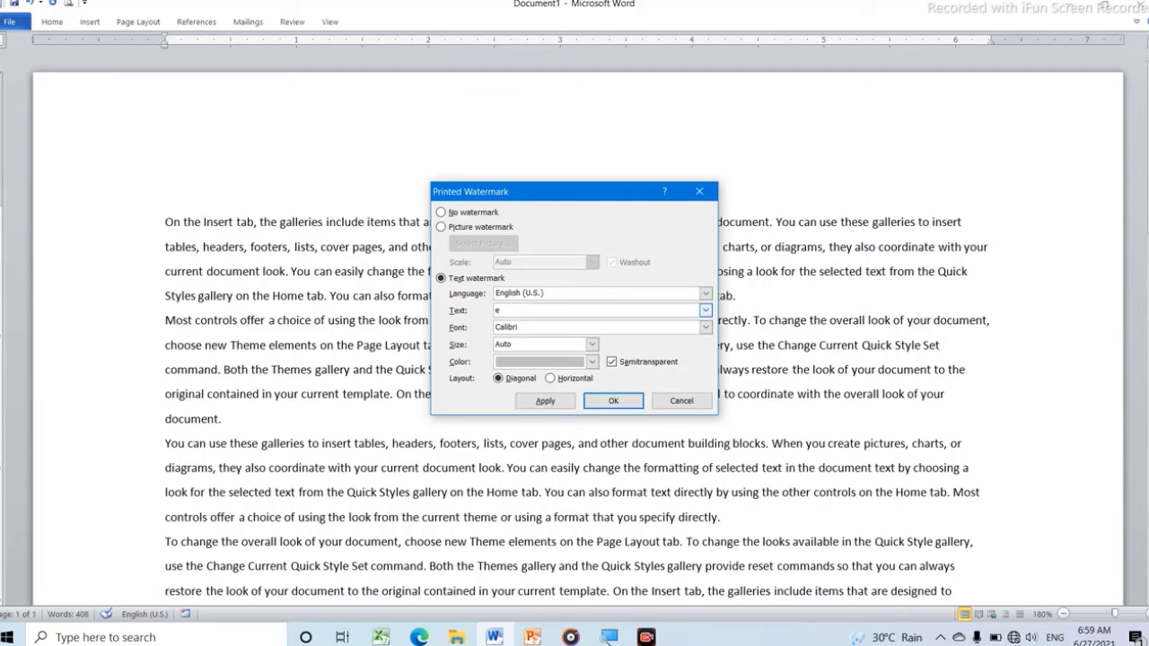
key("BackSpace")
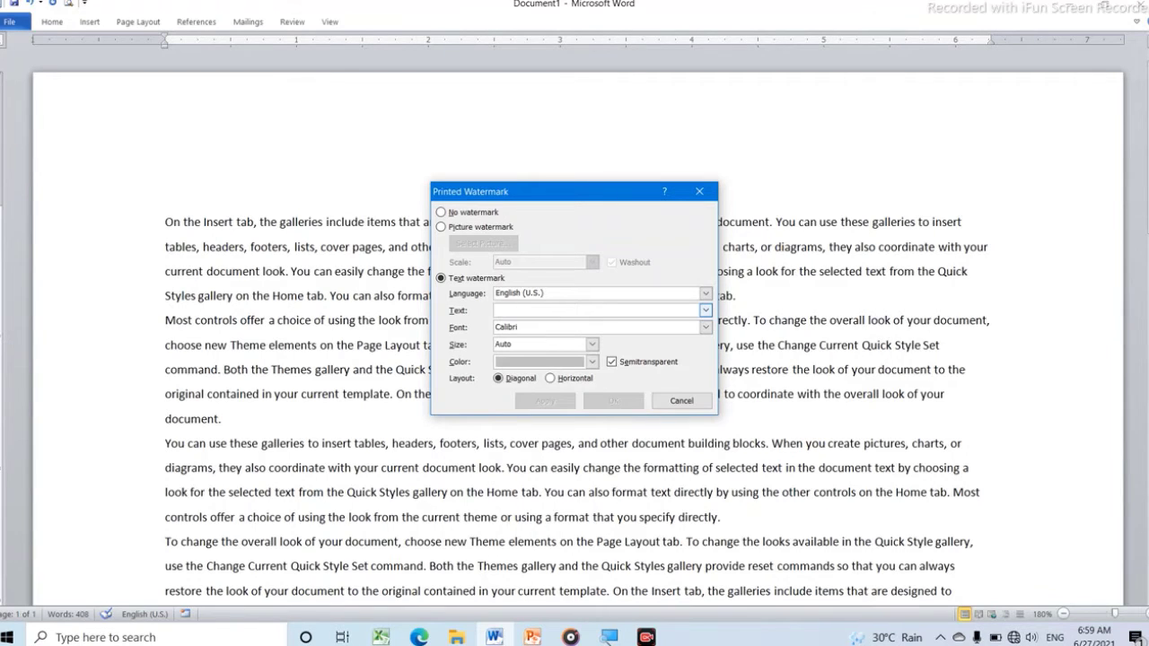
type("EBHEN TECH")
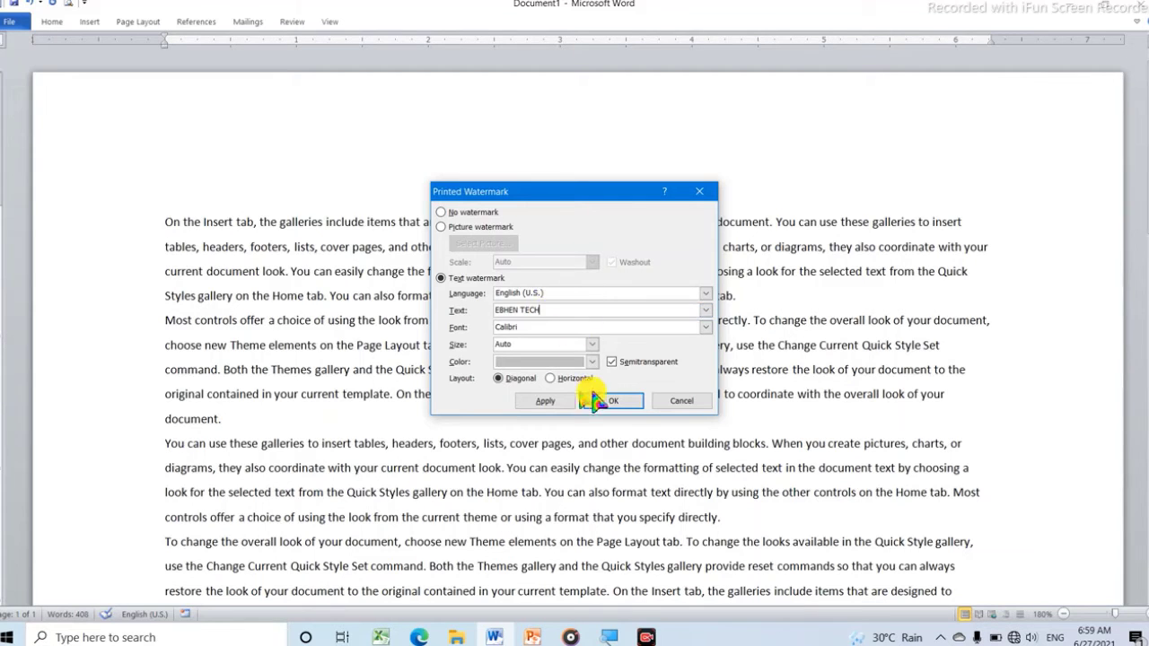
Apply the EBHEN TECH watermark with the Calibri font, Auto size and diagonal layout, and look it over on the page.
left_click(707, 328)
left_click(703, 325)
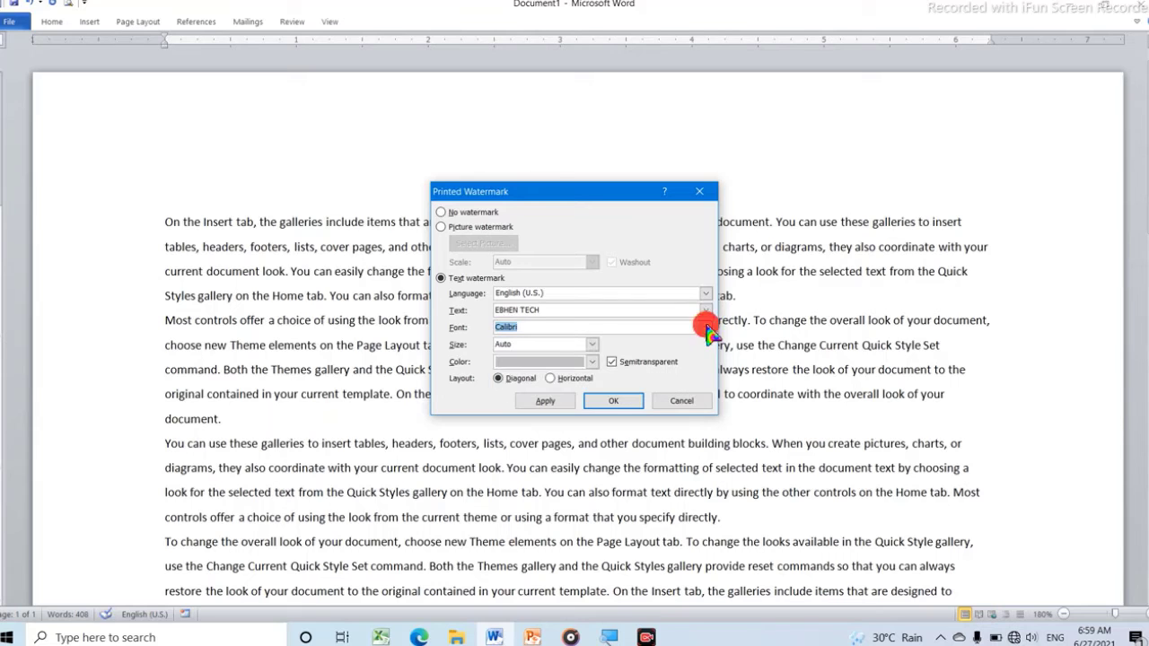
left_click(592, 344)
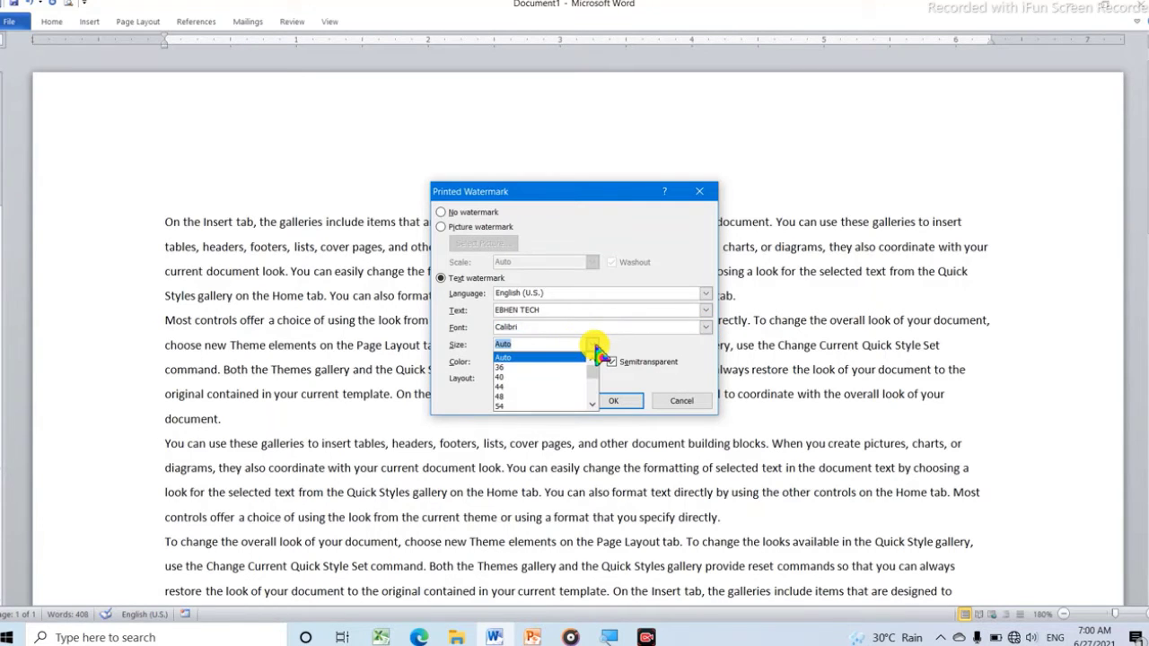
left_click(596, 347)
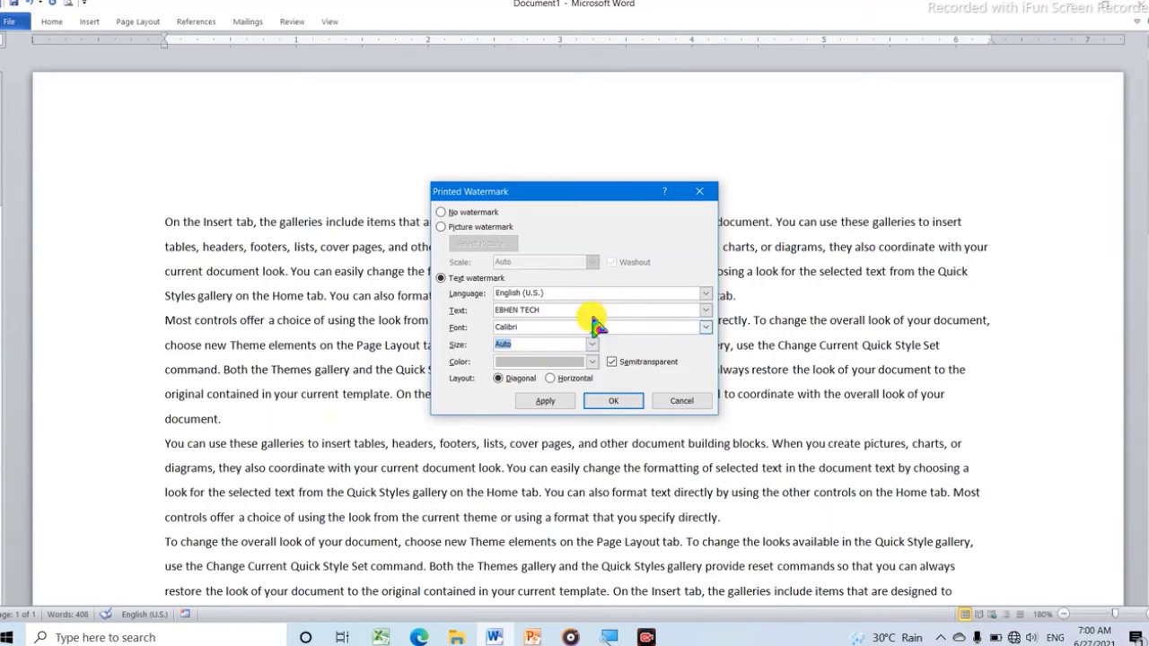
left_click(613, 401)
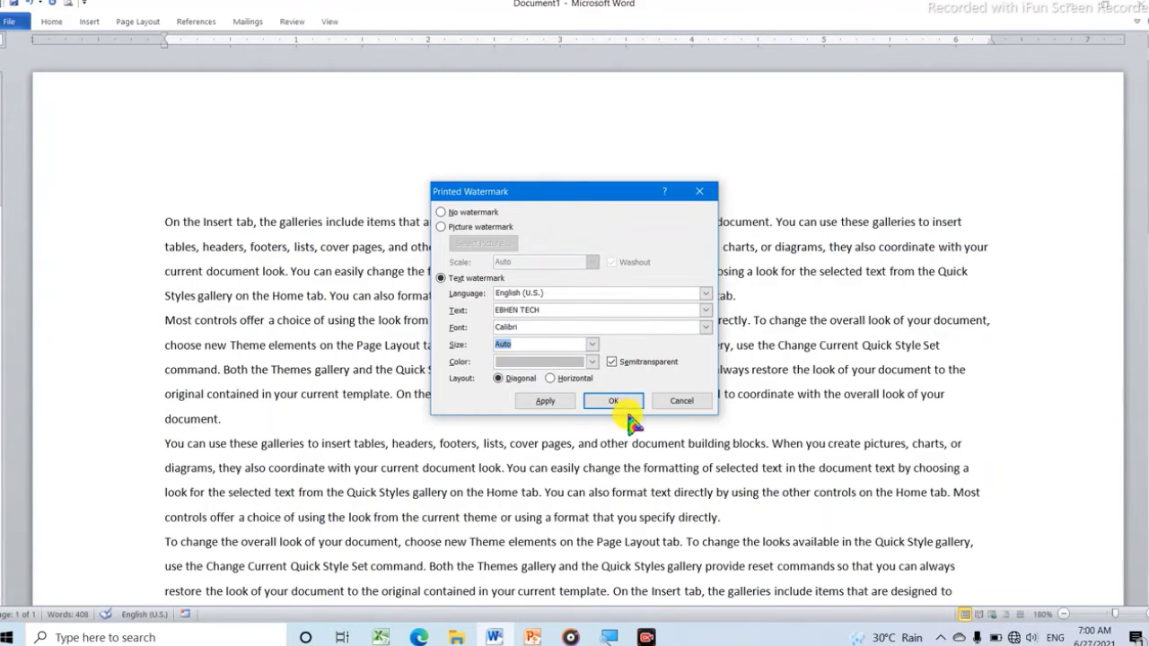
left_click(545, 403)
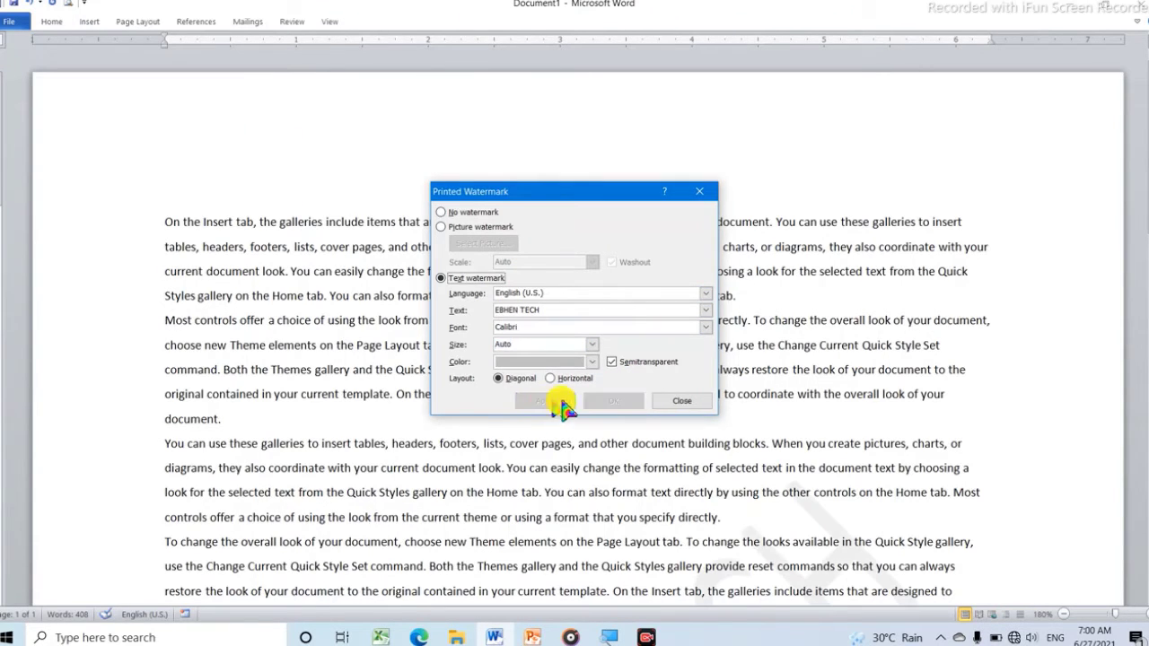
left_click(686, 403)
scroll(690, 386, "down", 10)
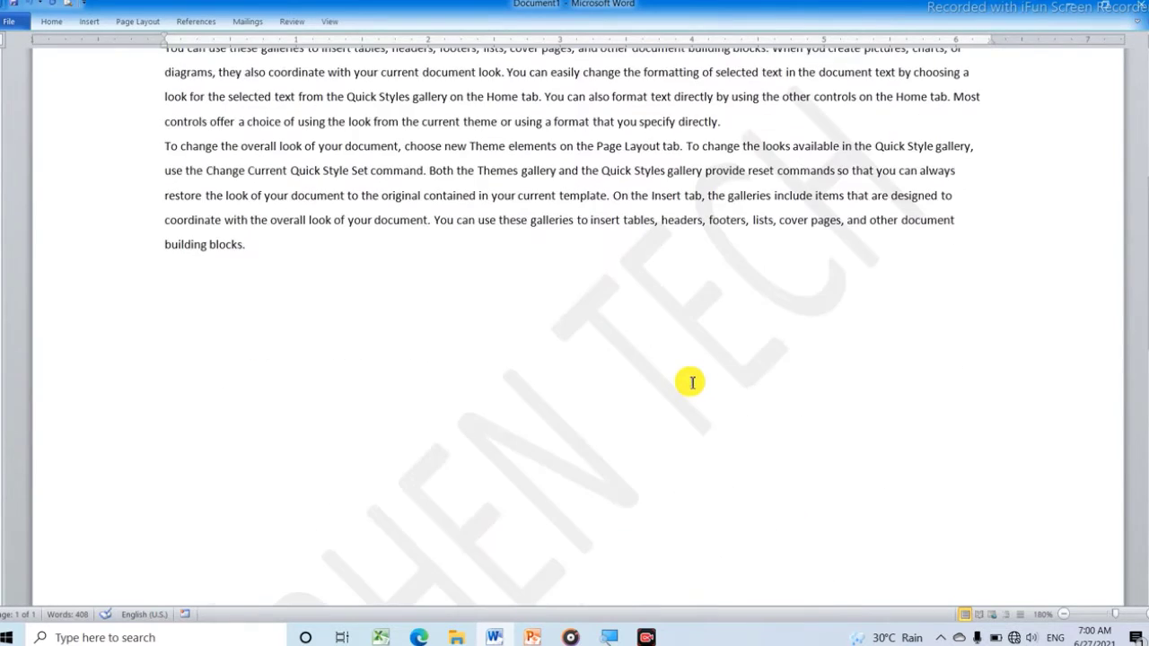
scroll(693, 385, "up", 3)
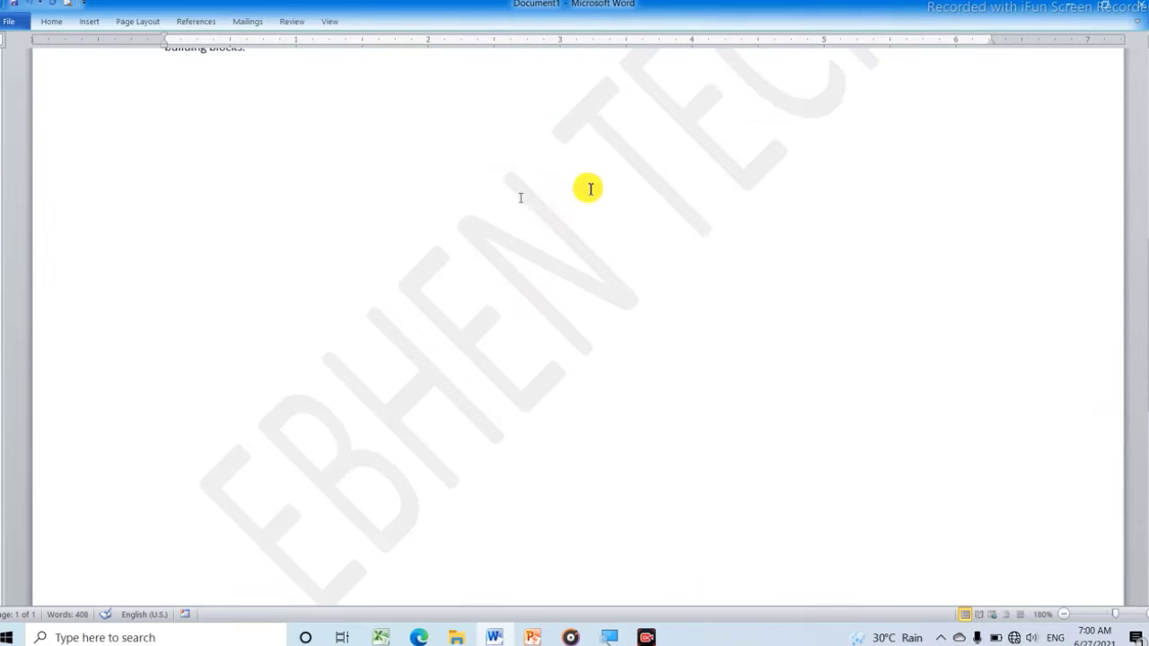
scroll(526, 185, "up", 15)
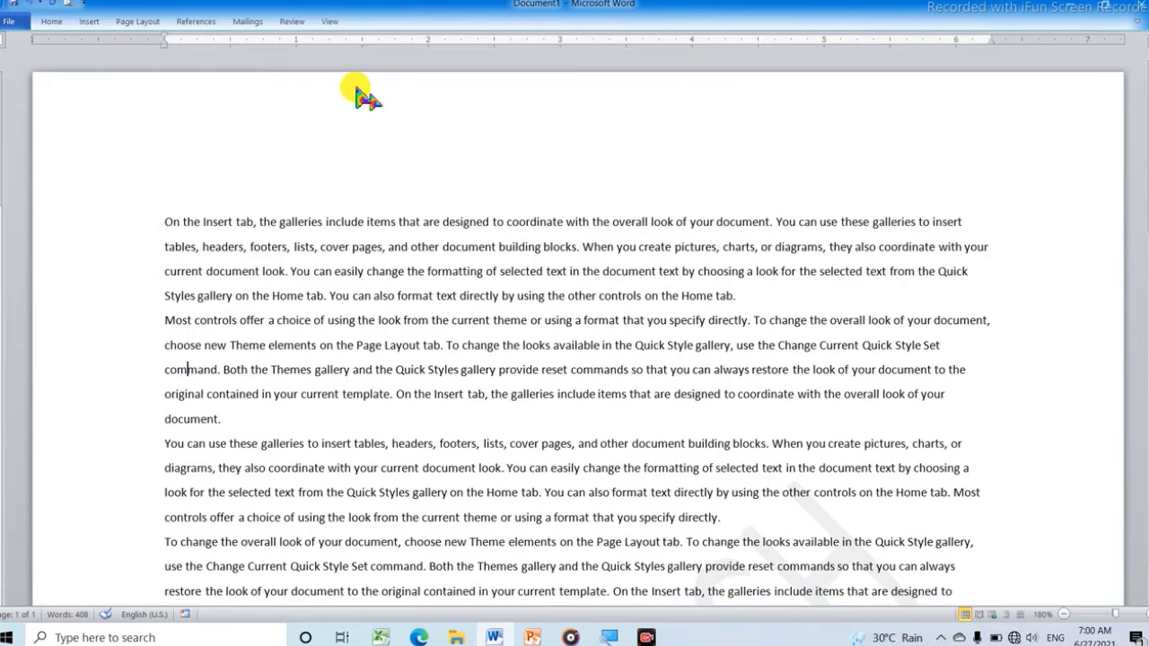
Remove the EBHEN TECH watermark and check the page for any remaining watermark.
left_click(137, 21)
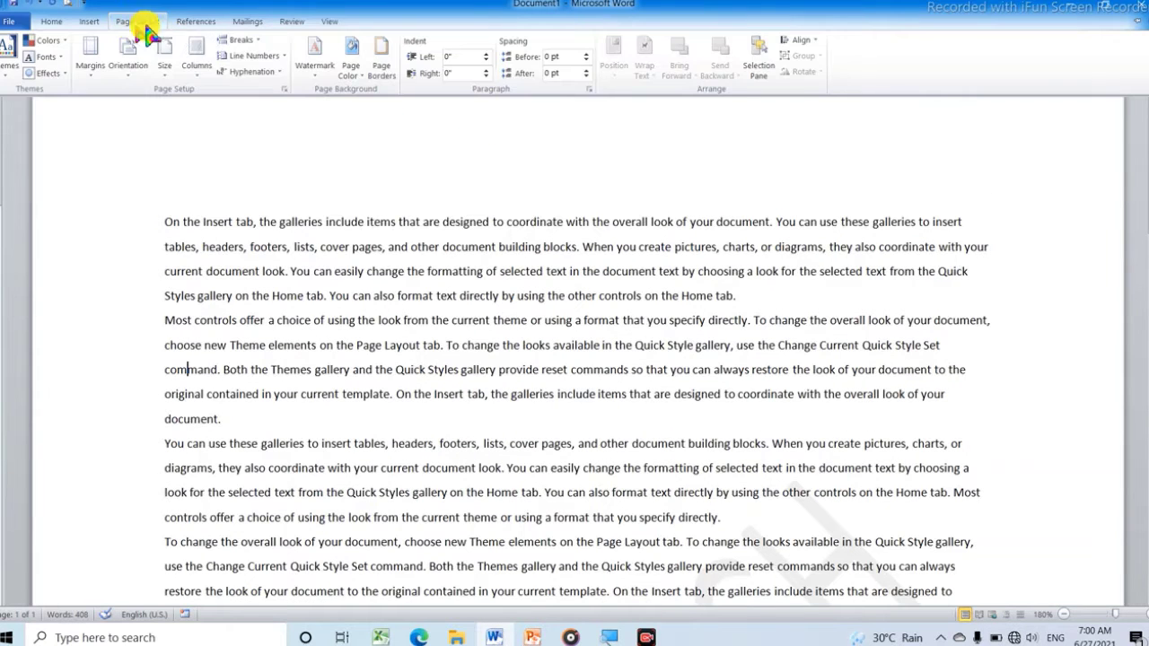
left_click(314, 72)
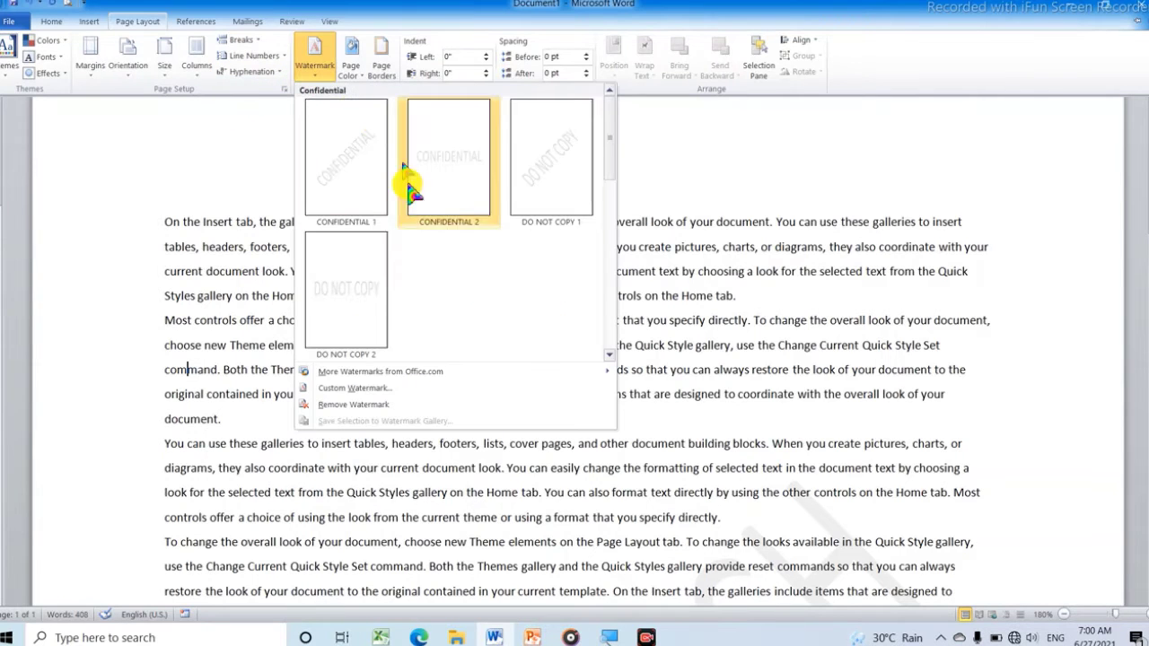
left_click(350, 405)
scroll(446, 372, "down", 6)
scroll(447, 368, "up", 3)
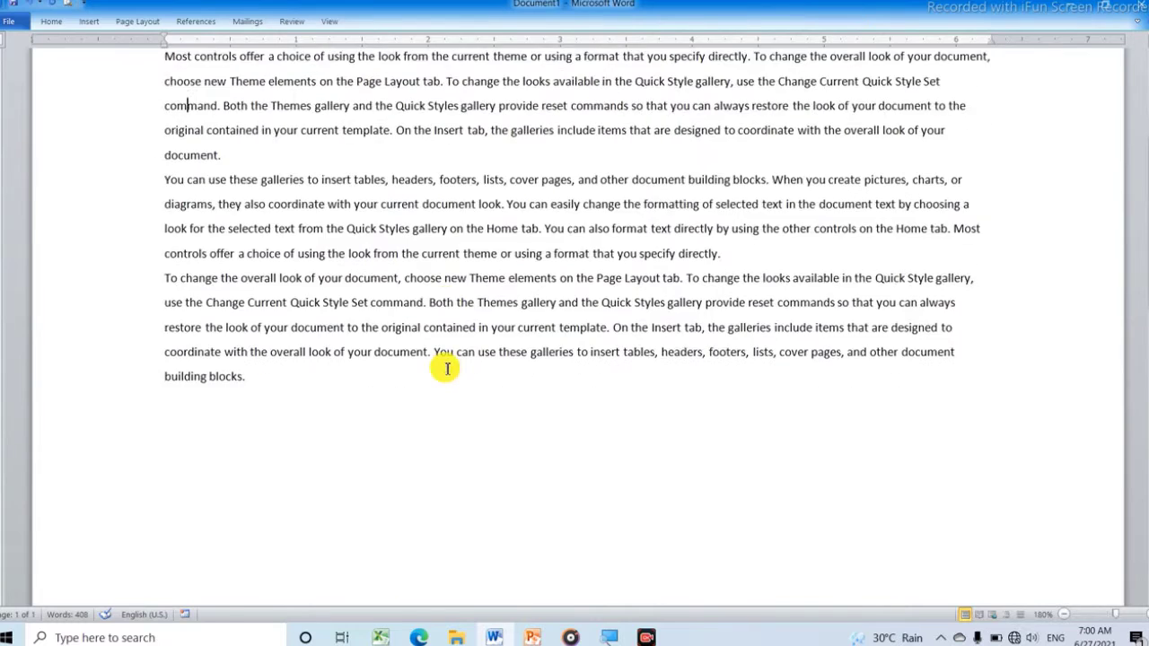
scroll(447, 368, "up", 3)
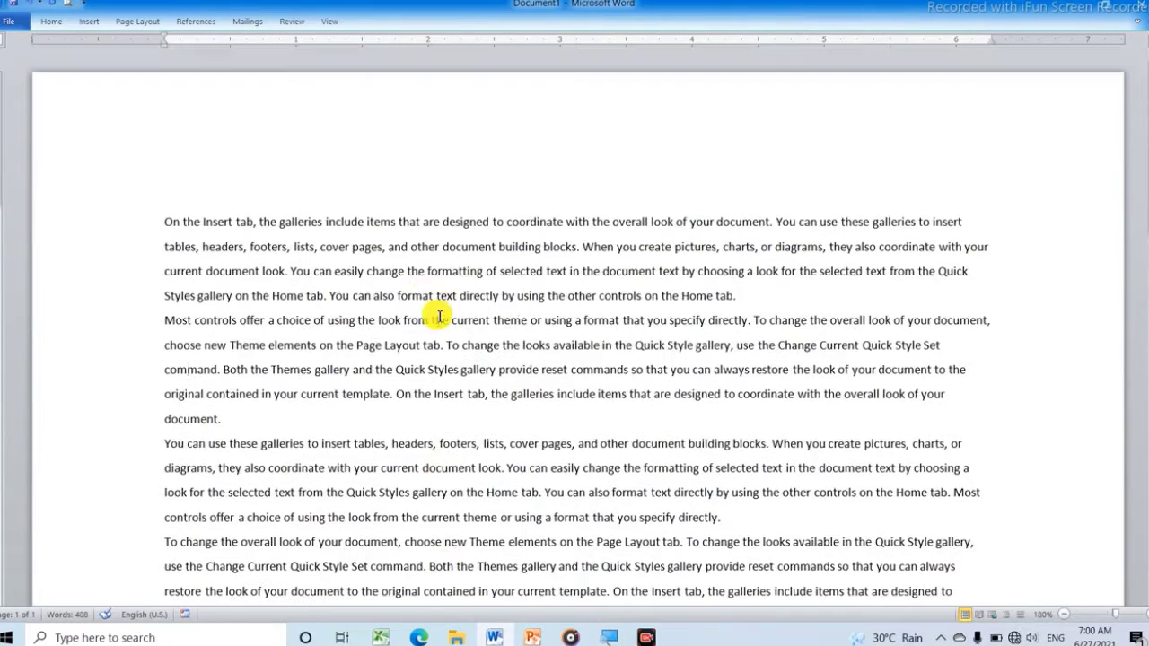
Set up a custom picture watermark using the cartoon hand-with-pencil image 16561a834b7e876cfd692491694dc9d5 from the Pictures folder.
left_click(144, 21)
left_click(318, 76)
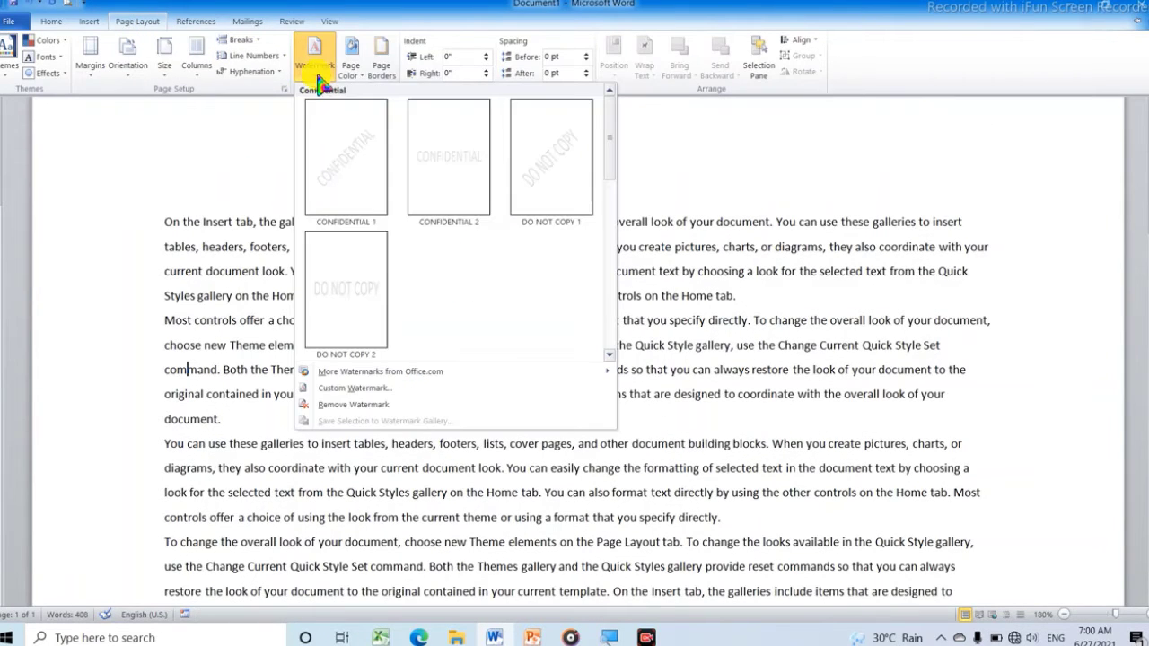
left_click(366, 392)
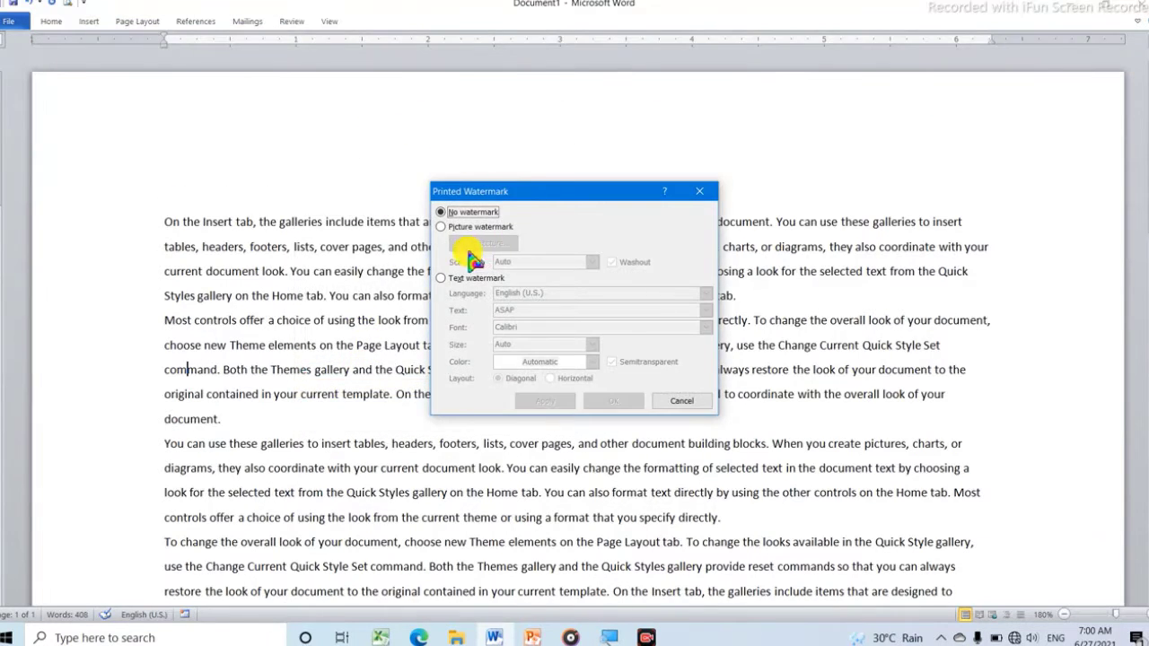
left_click(443, 228)
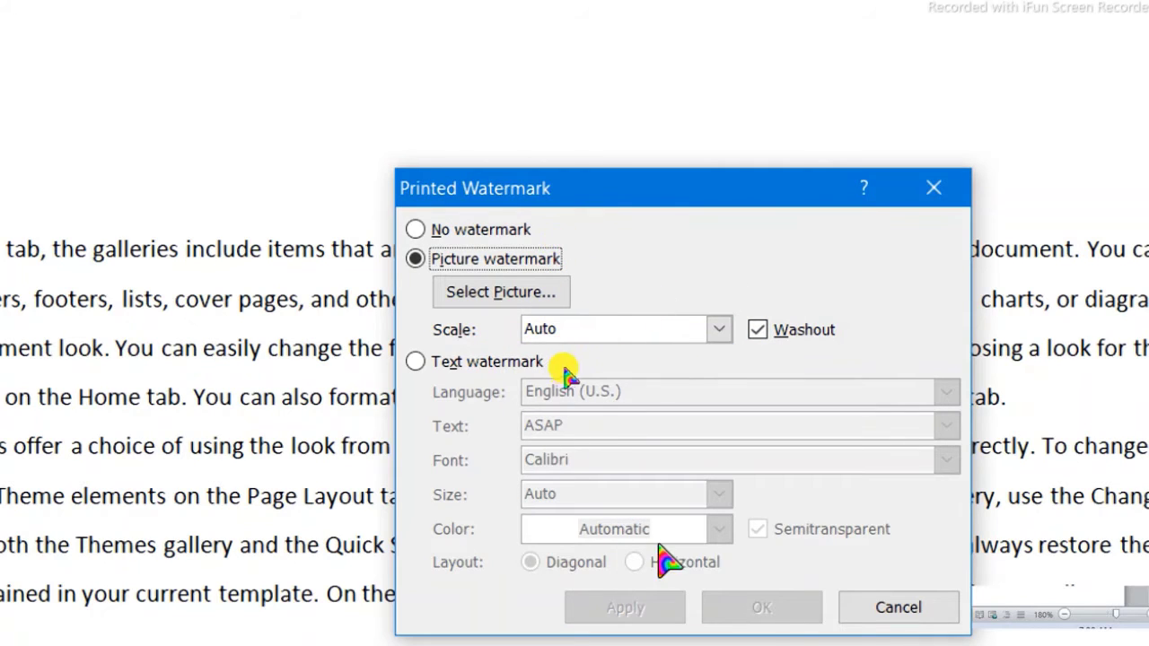
left_click(531, 299)
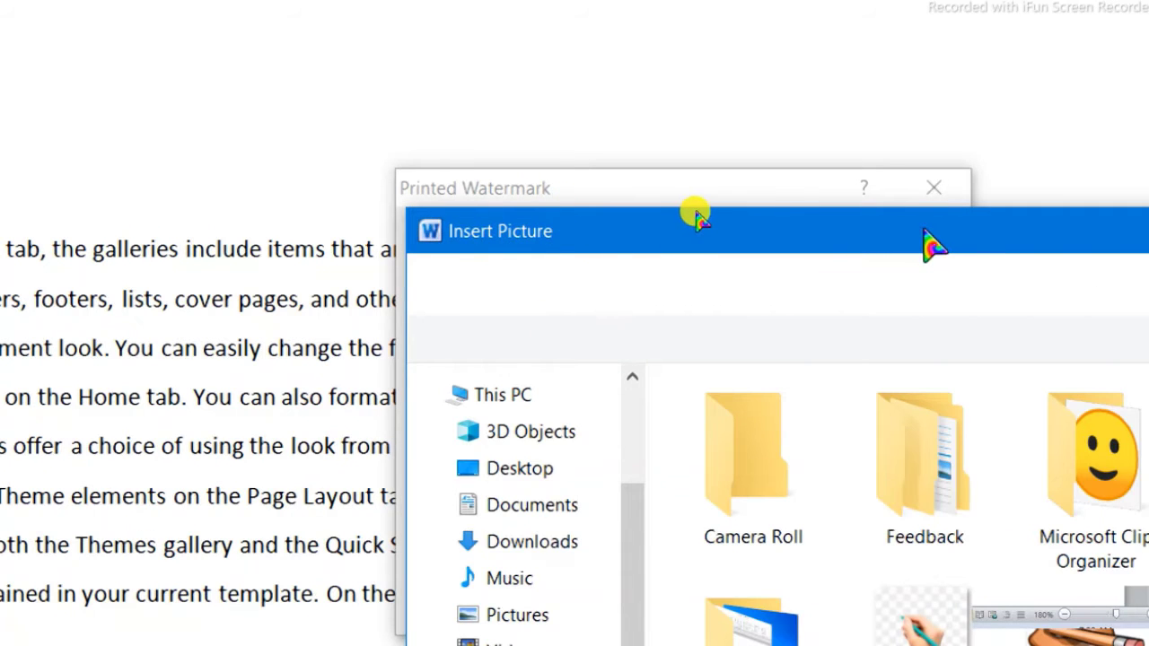
left_click_drag(930, 246, 584, 56)
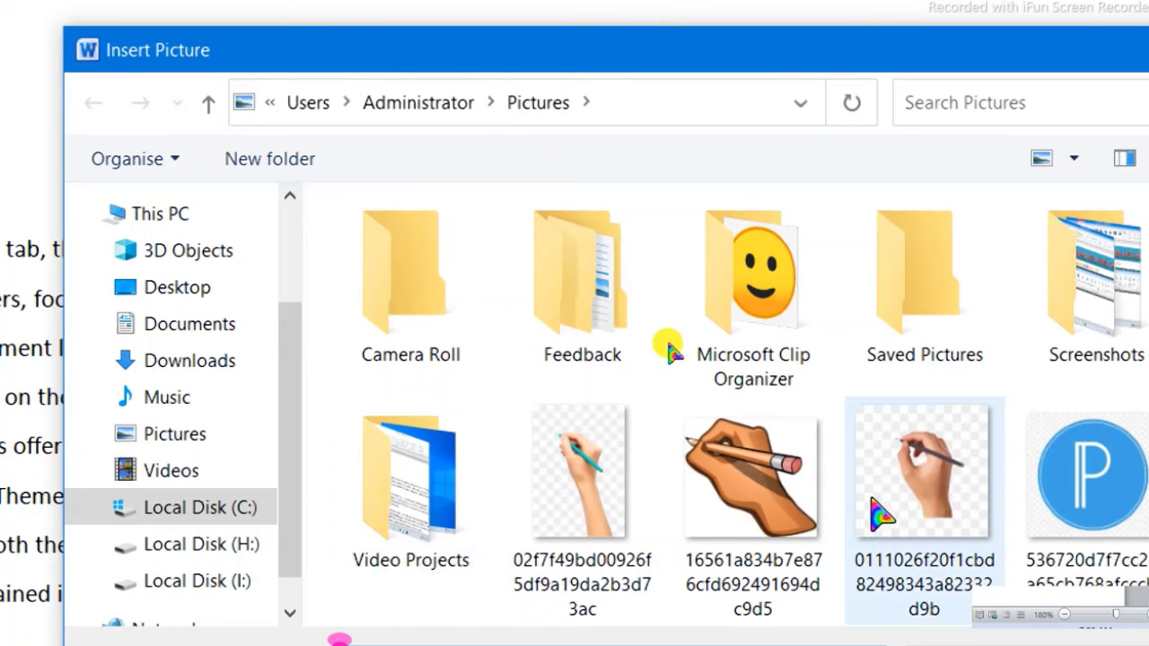
left_click(768, 494)
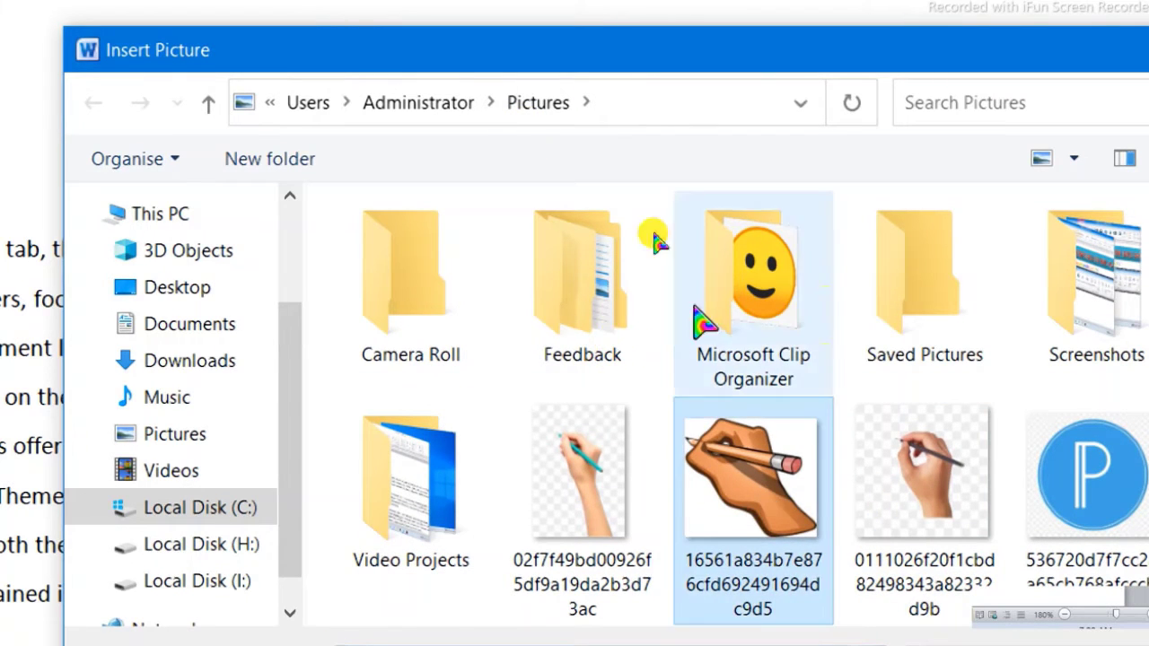
scroll(785, 417, "down", 3)
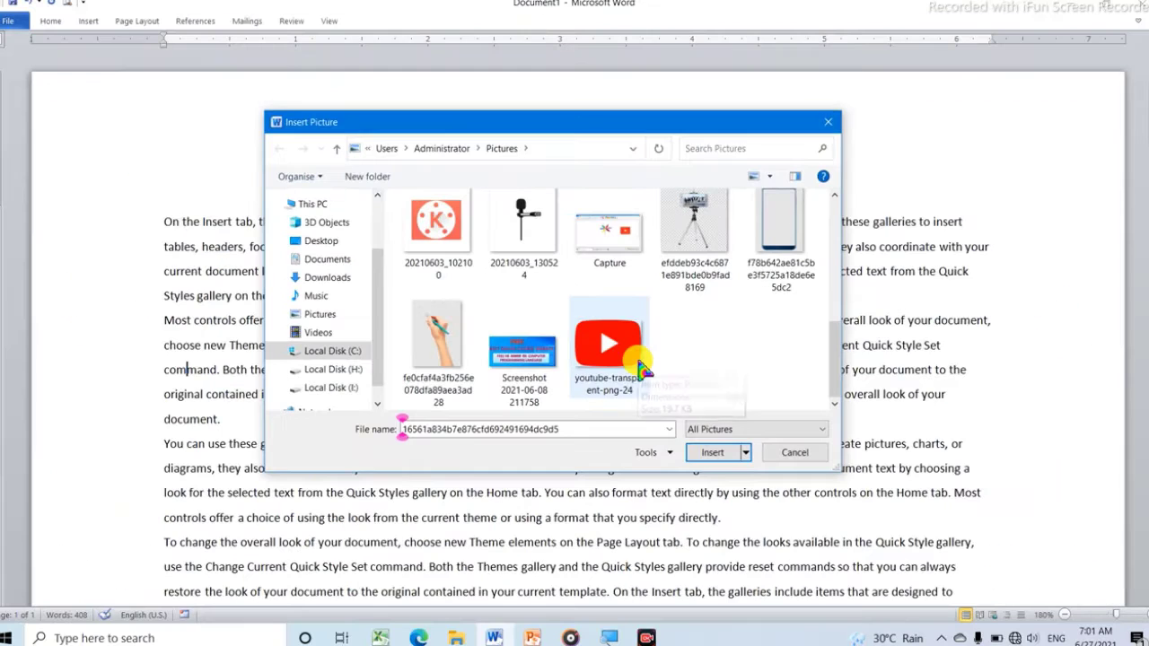
left_click(715, 456)
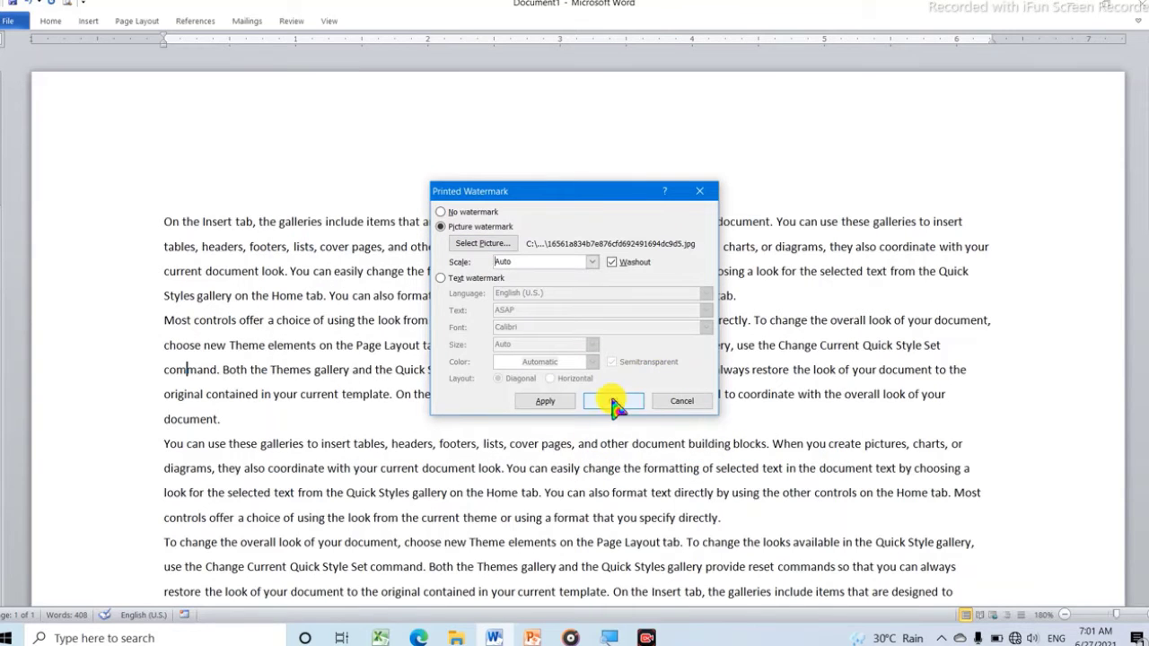
Apply the hand-with-pencil picture watermark with Auto scale and Washout, and look it over on the page.
left_click(548, 404)
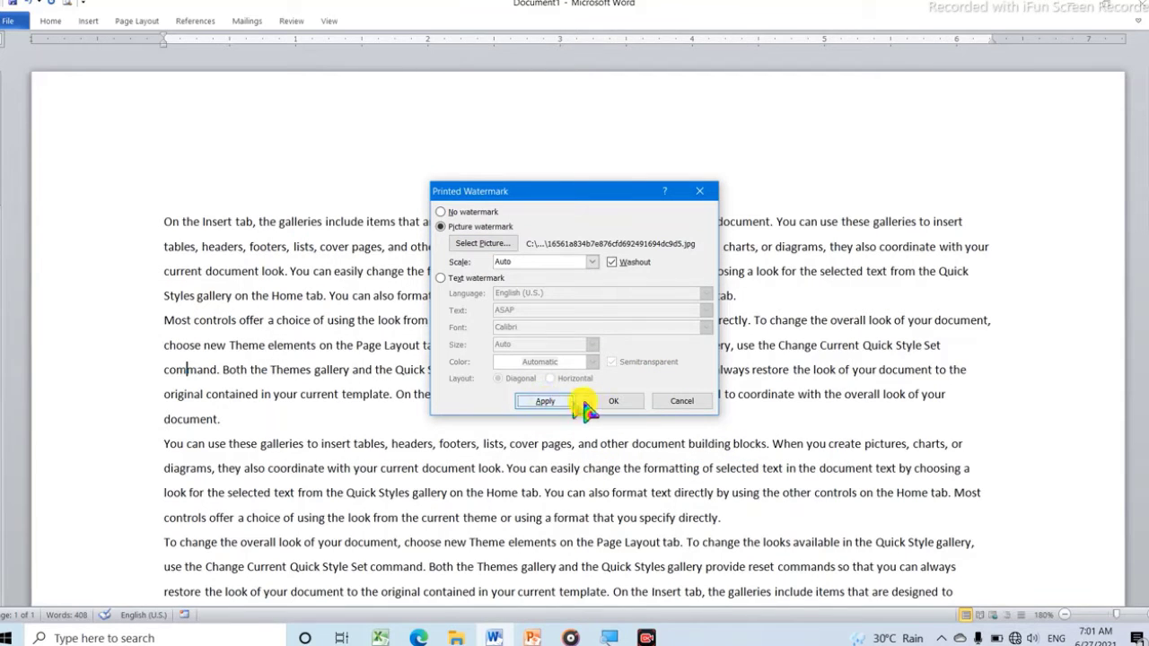
left_click(702, 198)
scroll(682, 305, "down", 10)
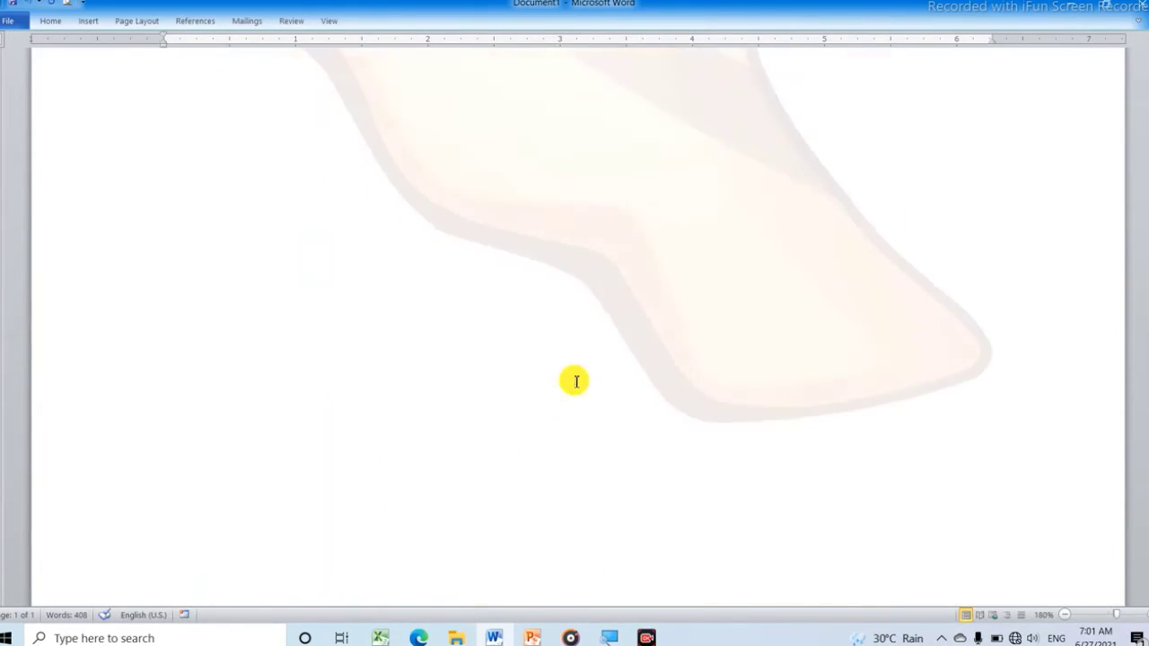
scroll(572, 374, "up", 5)
scroll(549, 354, "down", 3)
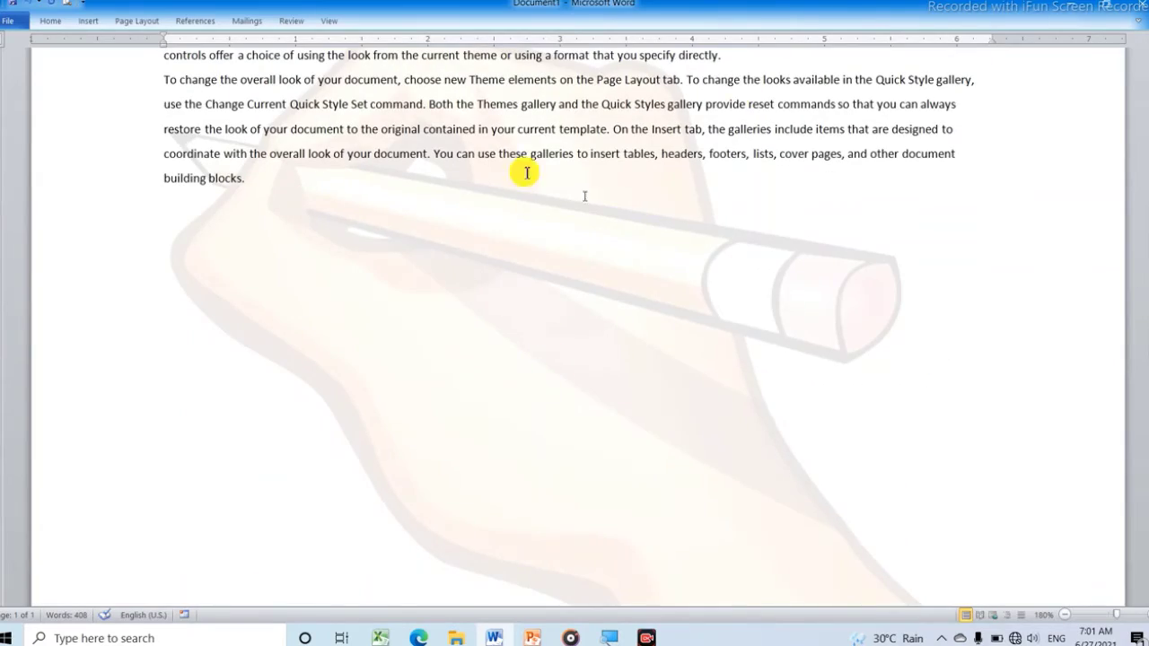
scroll(616, 159, "up", 5)
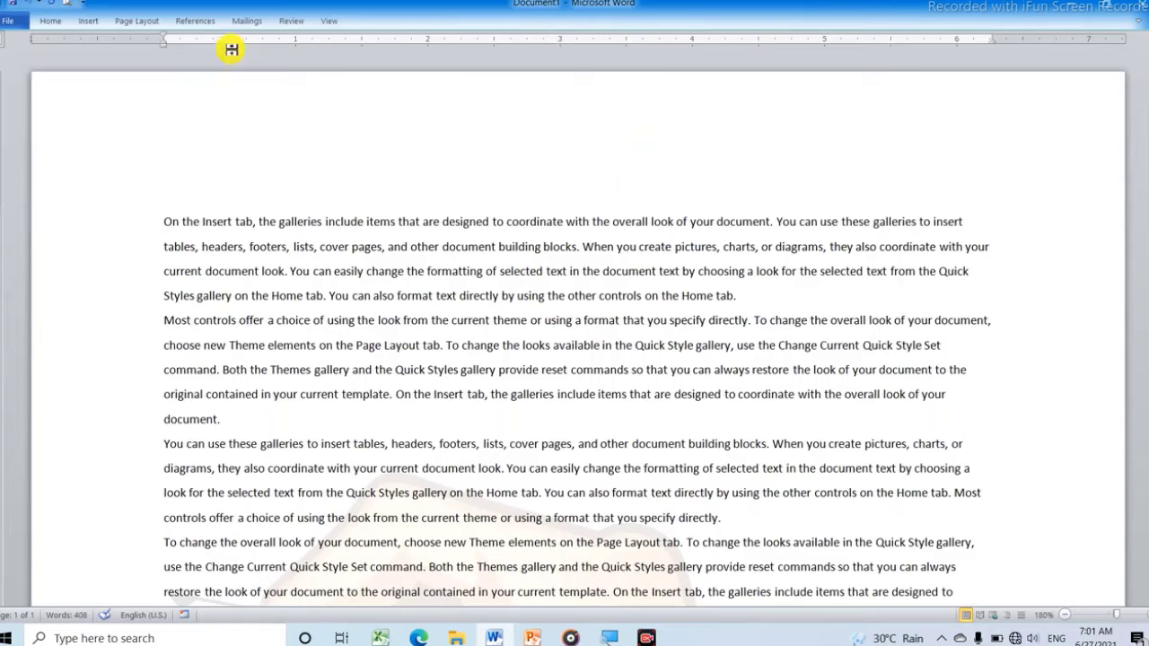
Remove the picture watermark from the page.
left_click(144, 21)
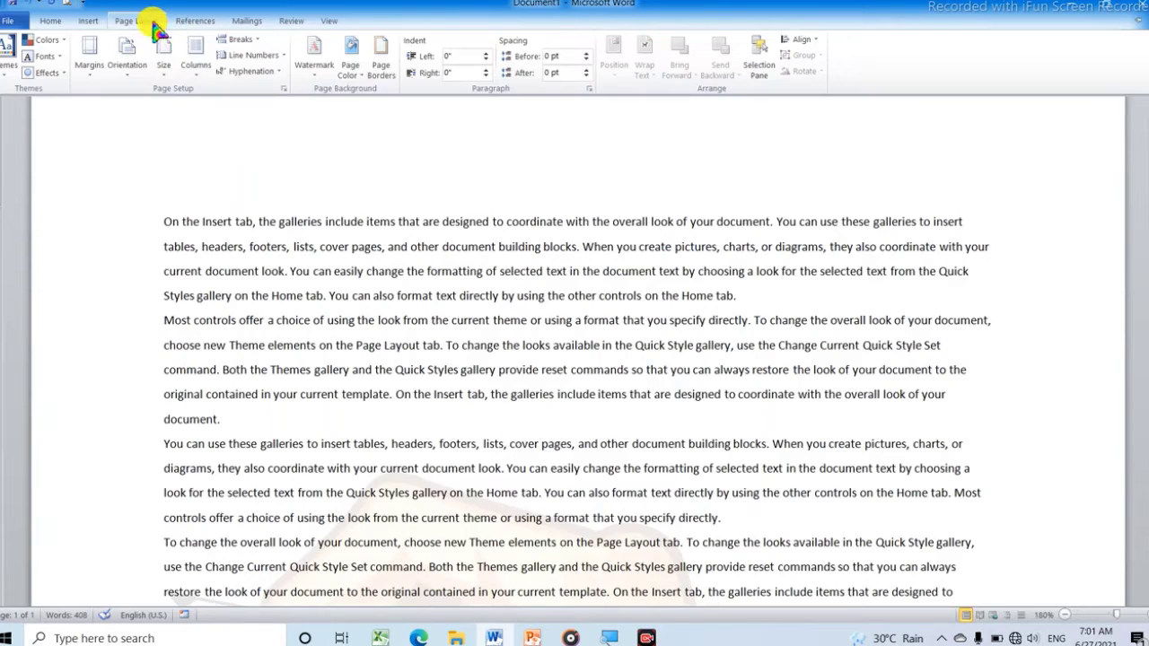
left_click(318, 88)
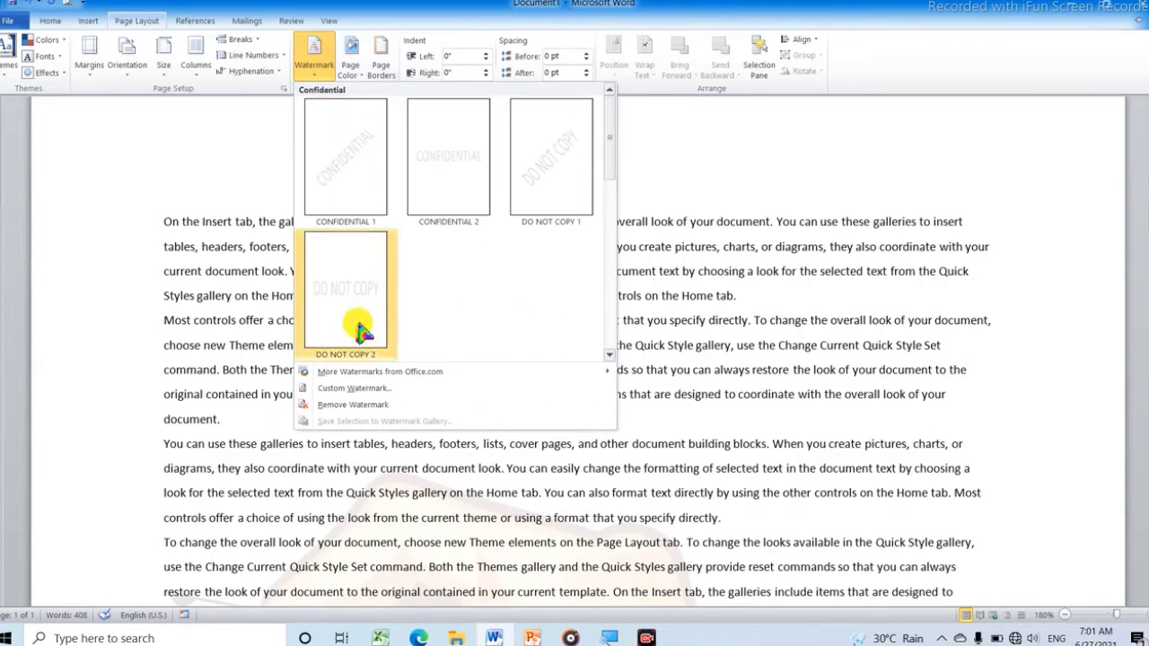
left_click(359, 406)
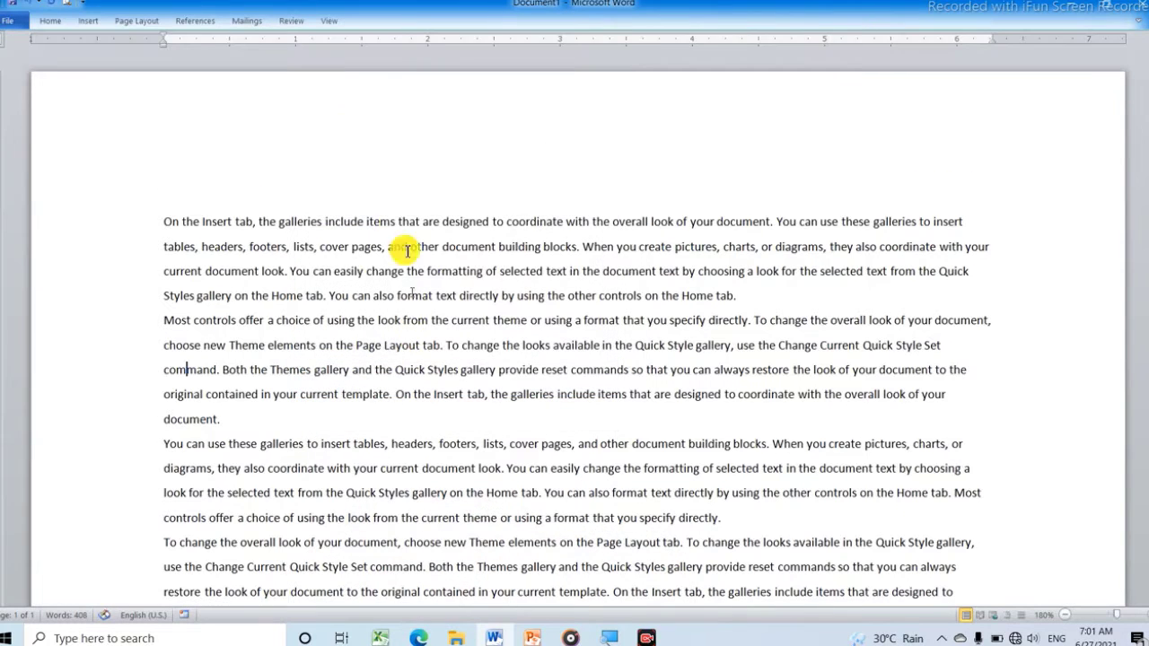
Set the page color to the standard orange.
left_click(144, 23)
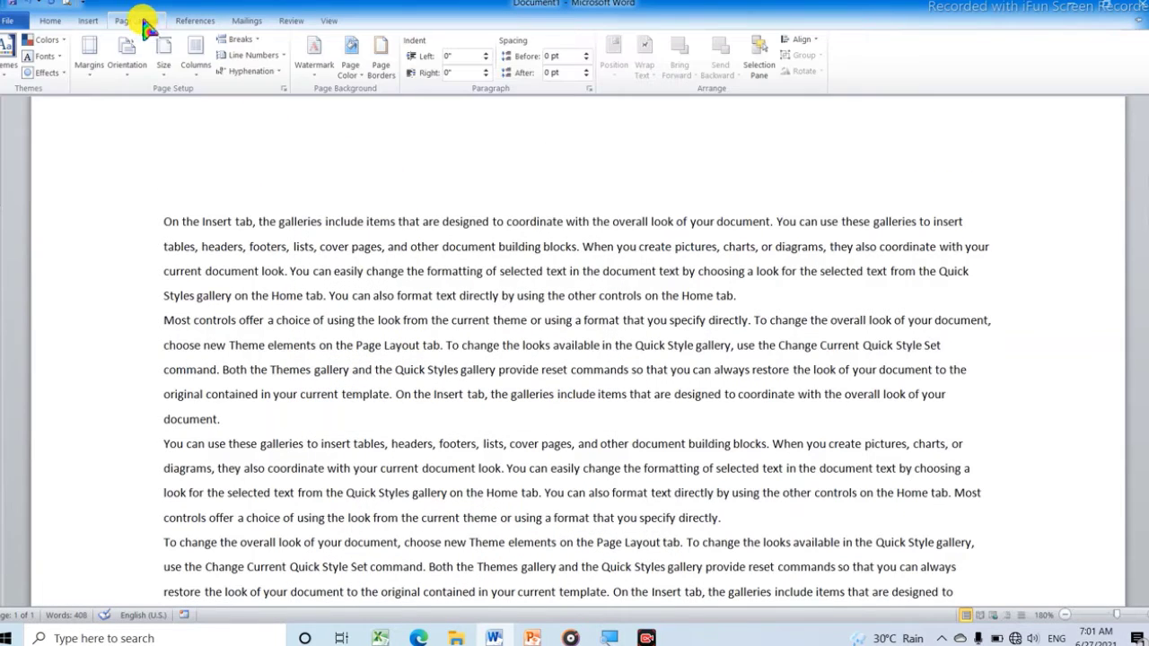
left_click(355, 71)
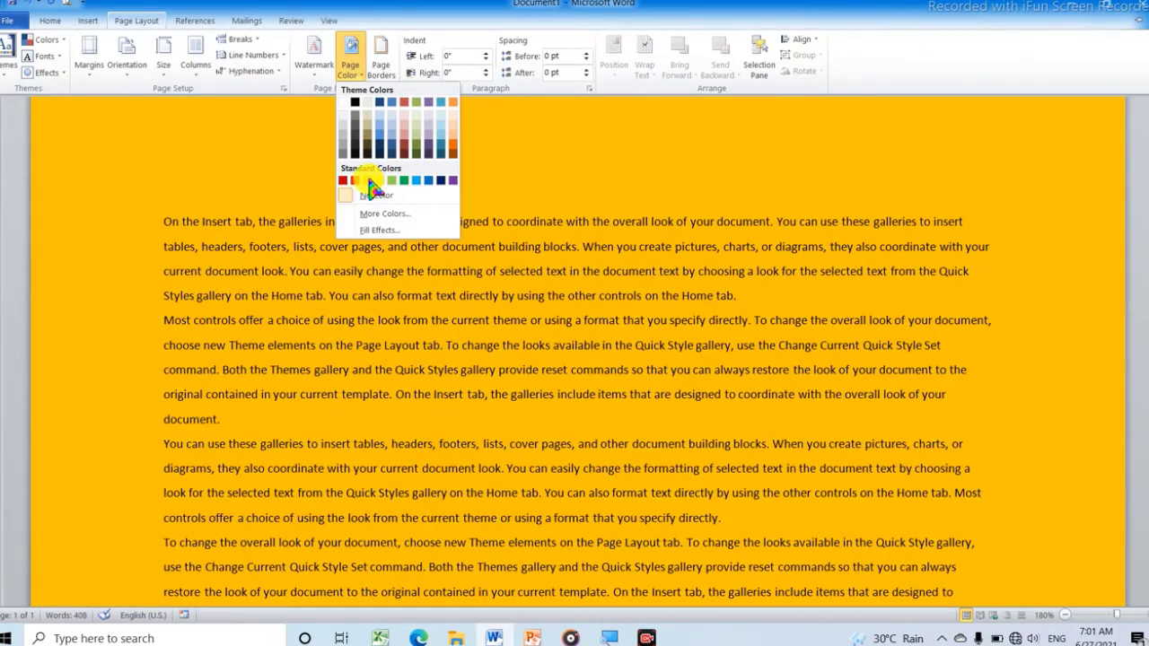
left_click(368, 180)
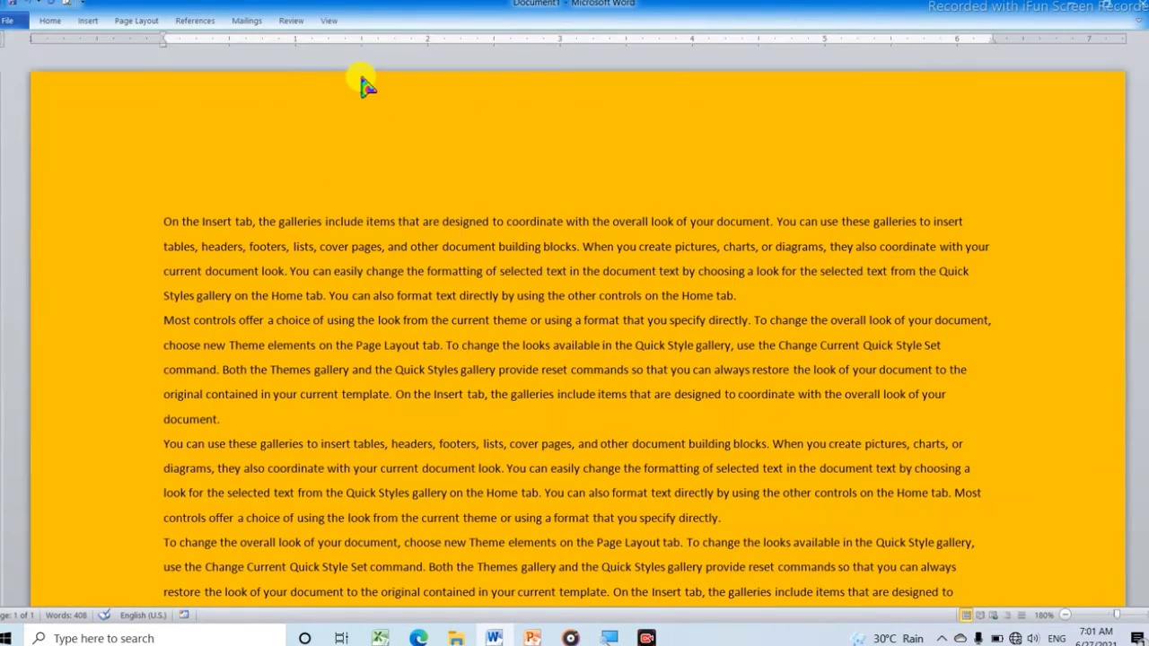
Remove the orange page color by choosing No Color.
left_click(136, 20)
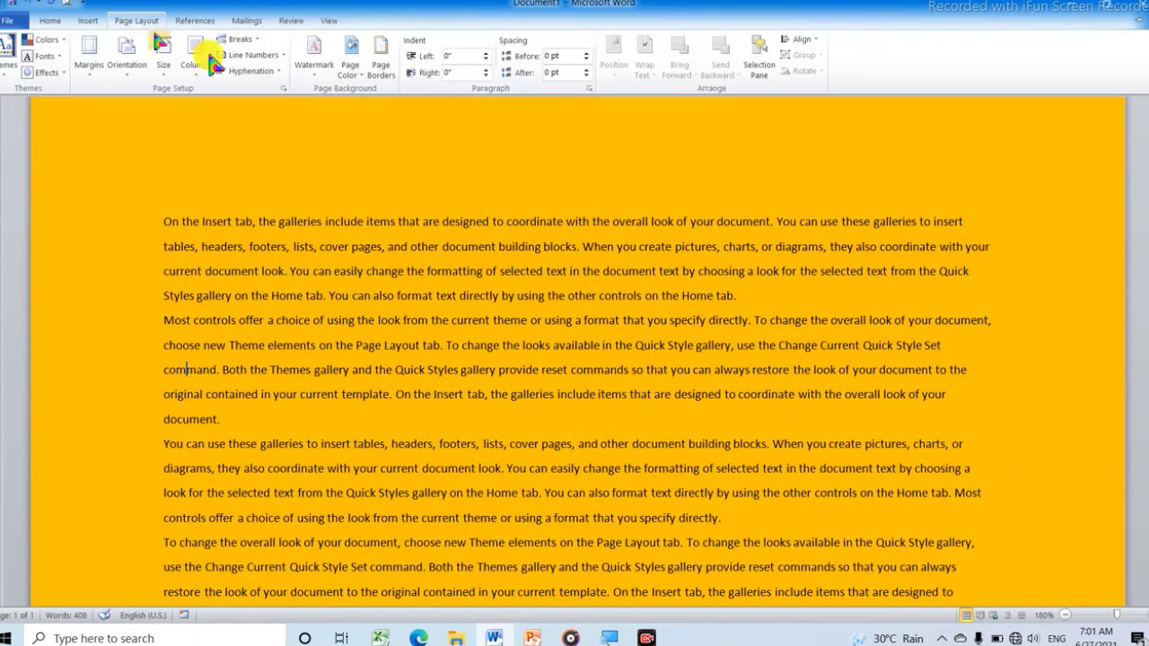
left_click(362, 80)
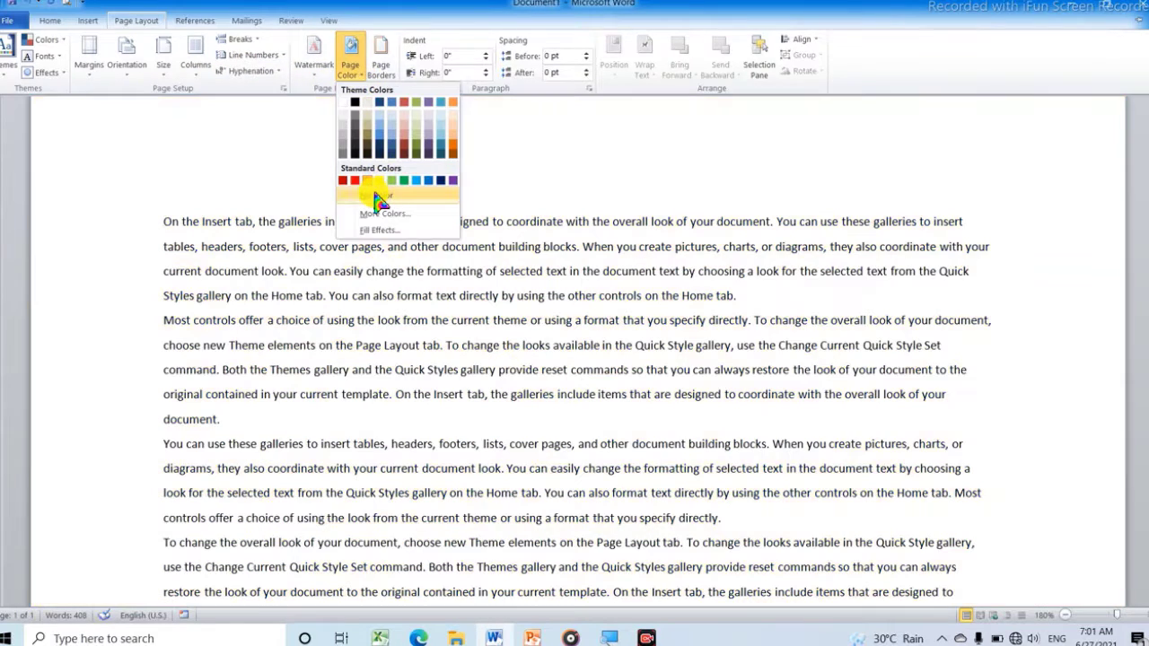
left_click(377, 194)
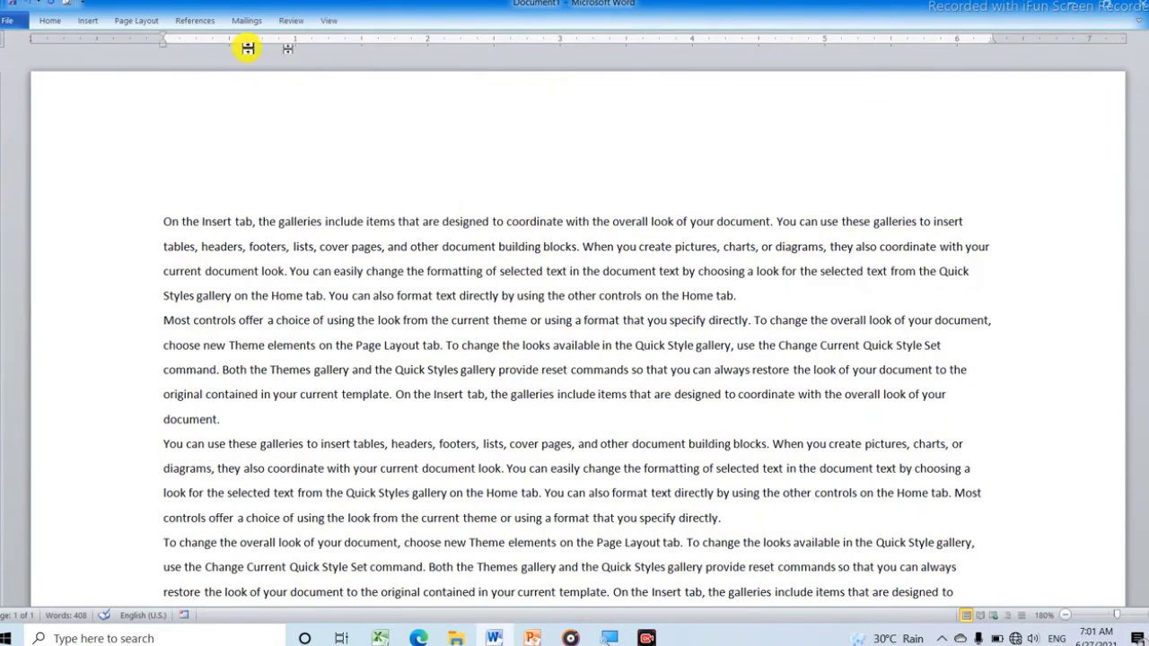
Add a Box page border to the whole document in a 3 pt thick-and-thin double line style, and look it over.
left_click(138, 19)
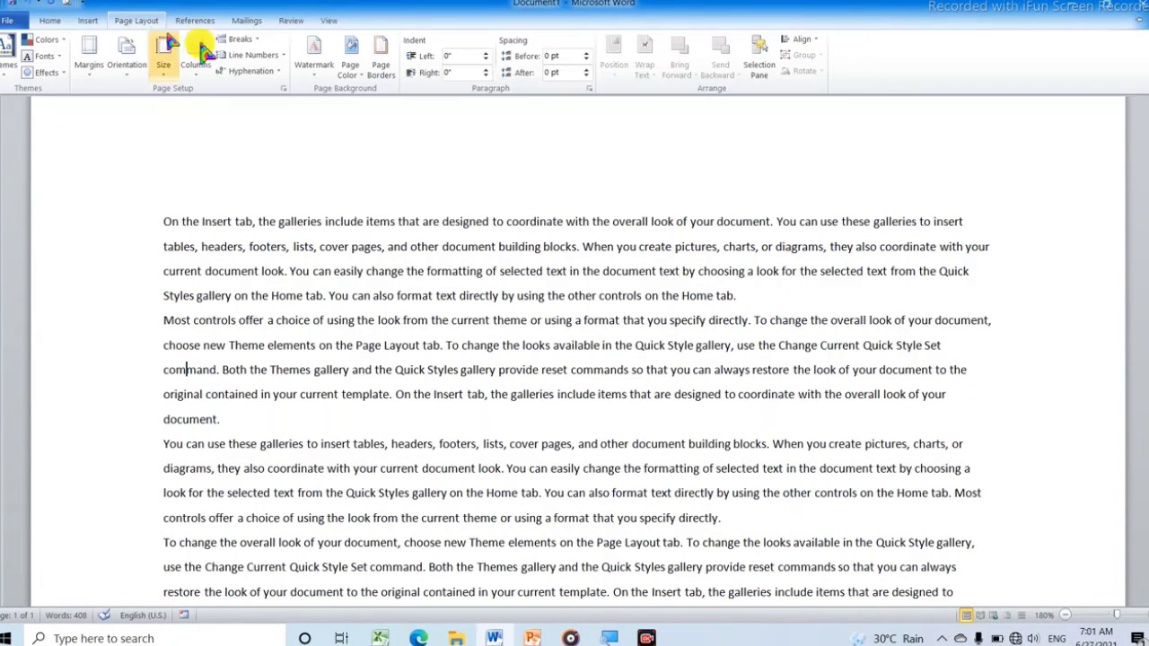
left_click(383, 68)
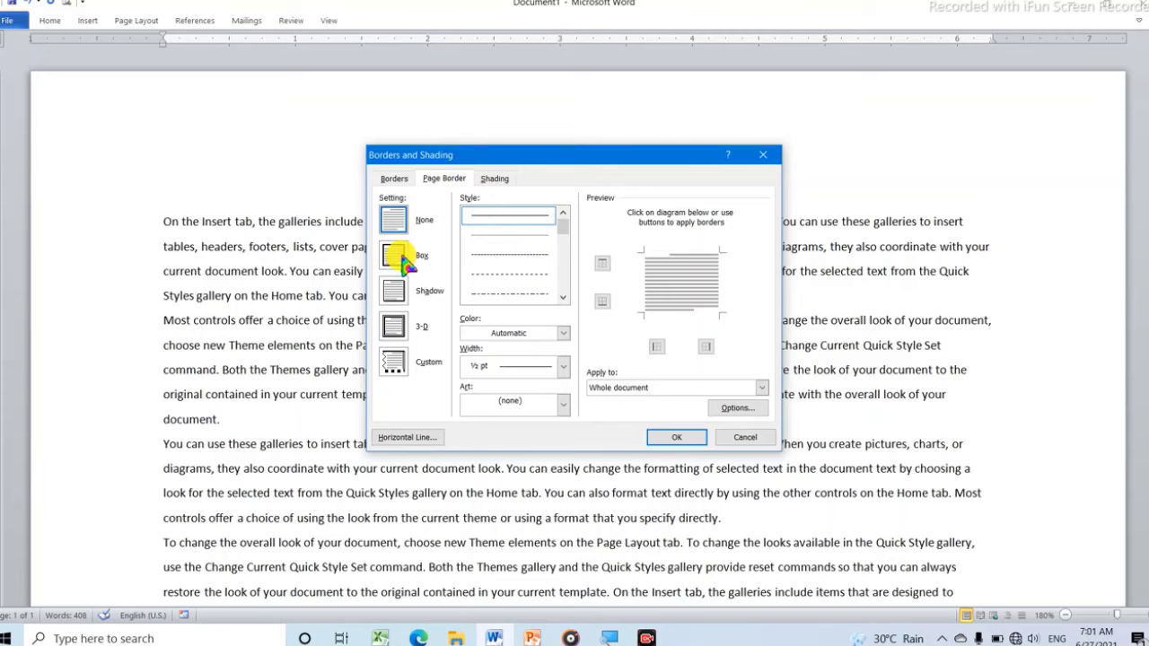
left_click(396, 257)
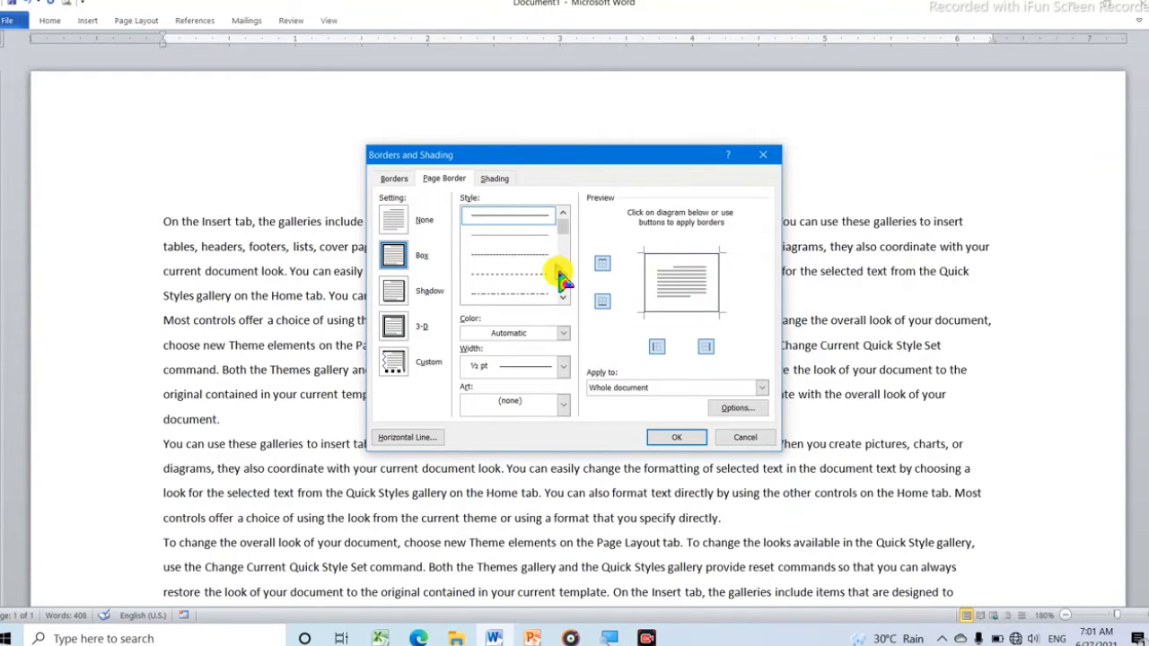
scroll(566, 299, "down", 1)
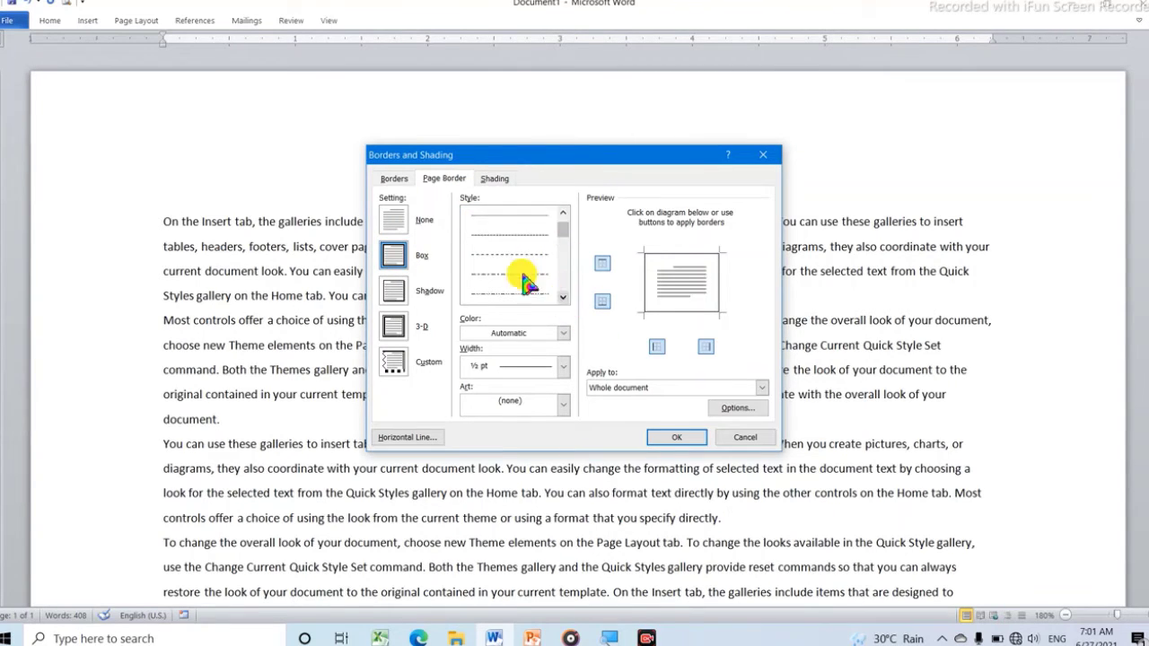
scroll(567, 305, "down", 3)
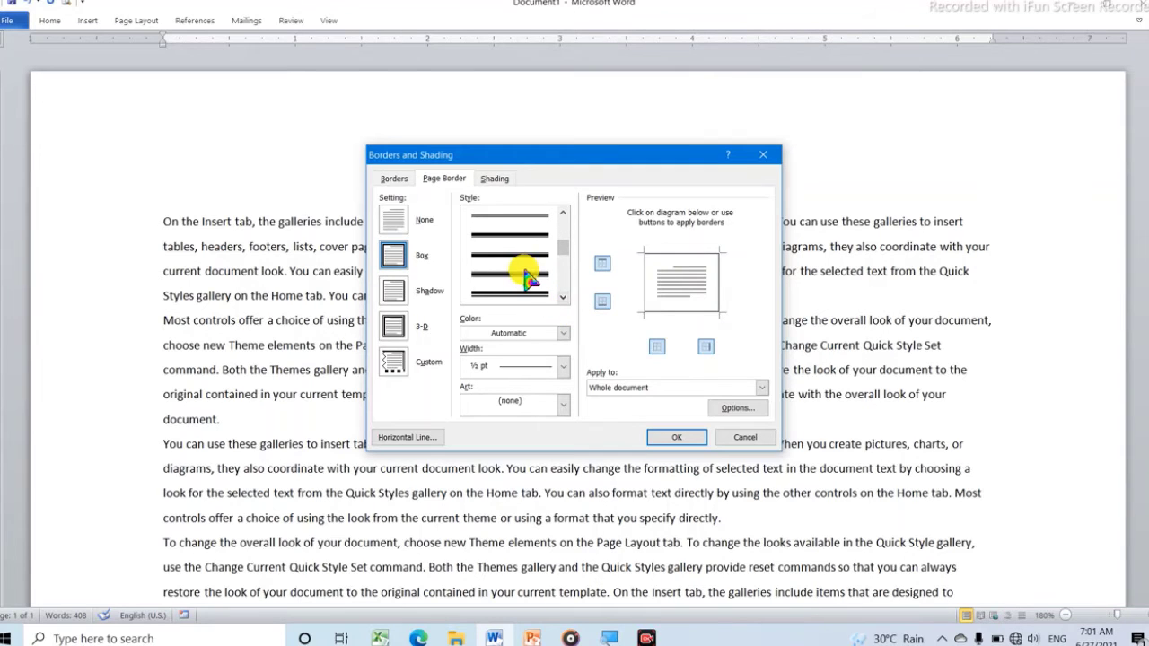
left_click(529, 295)
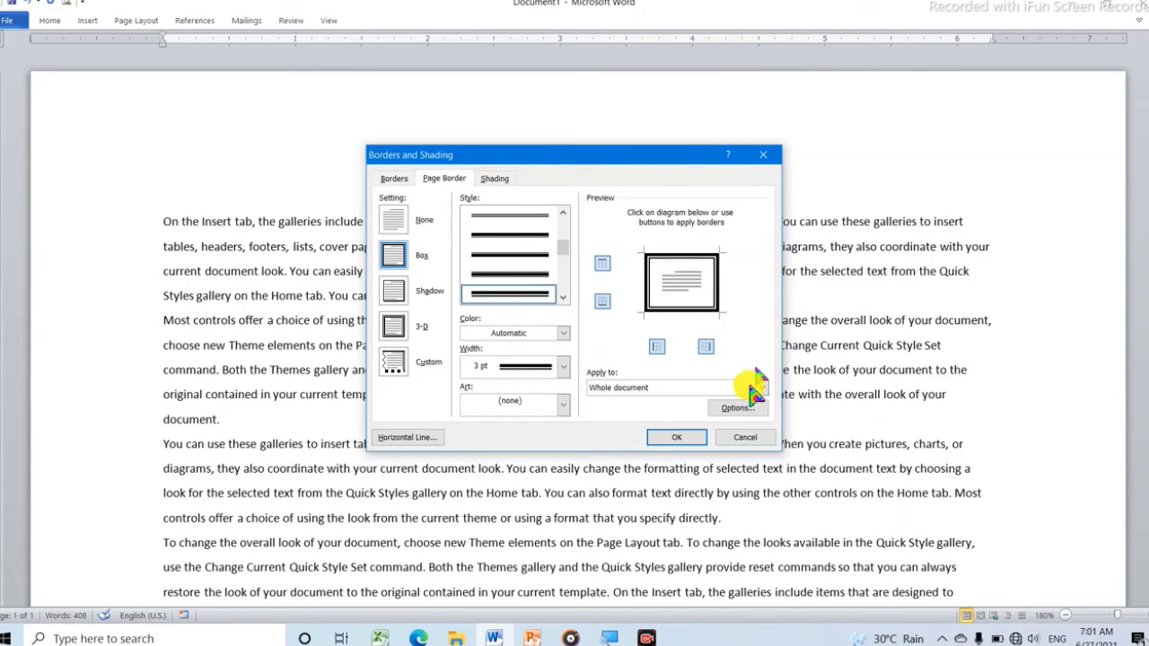
left_click(675, 439)
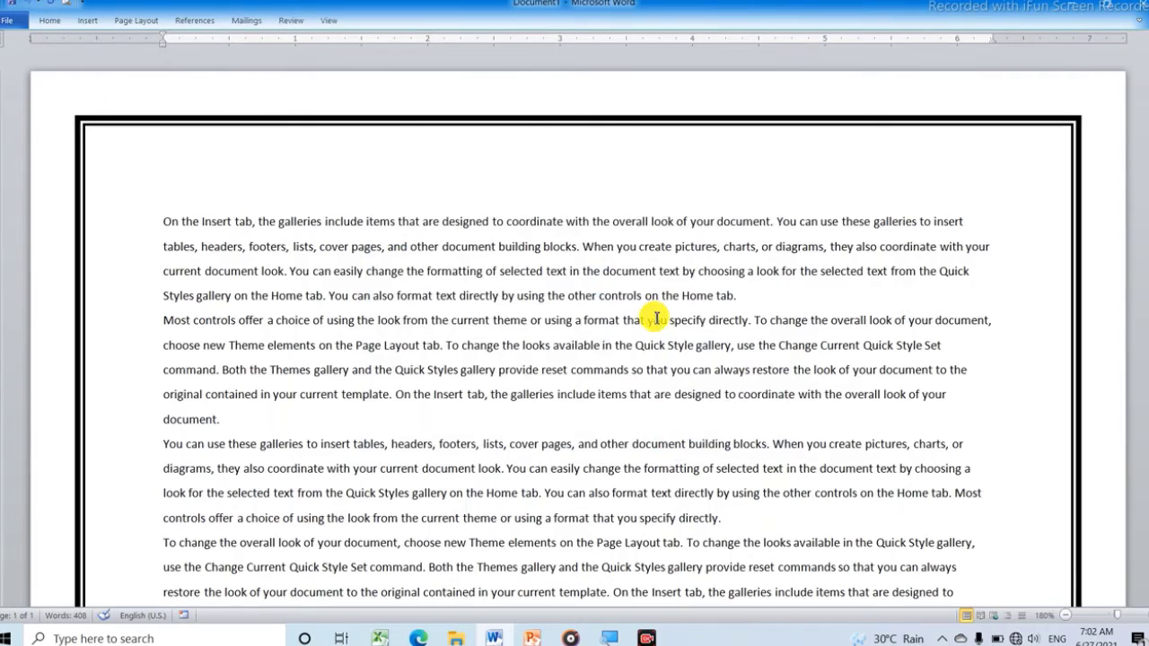
scroll(655, 377, "down", 10)
scroll(656, 315, "up", 10)
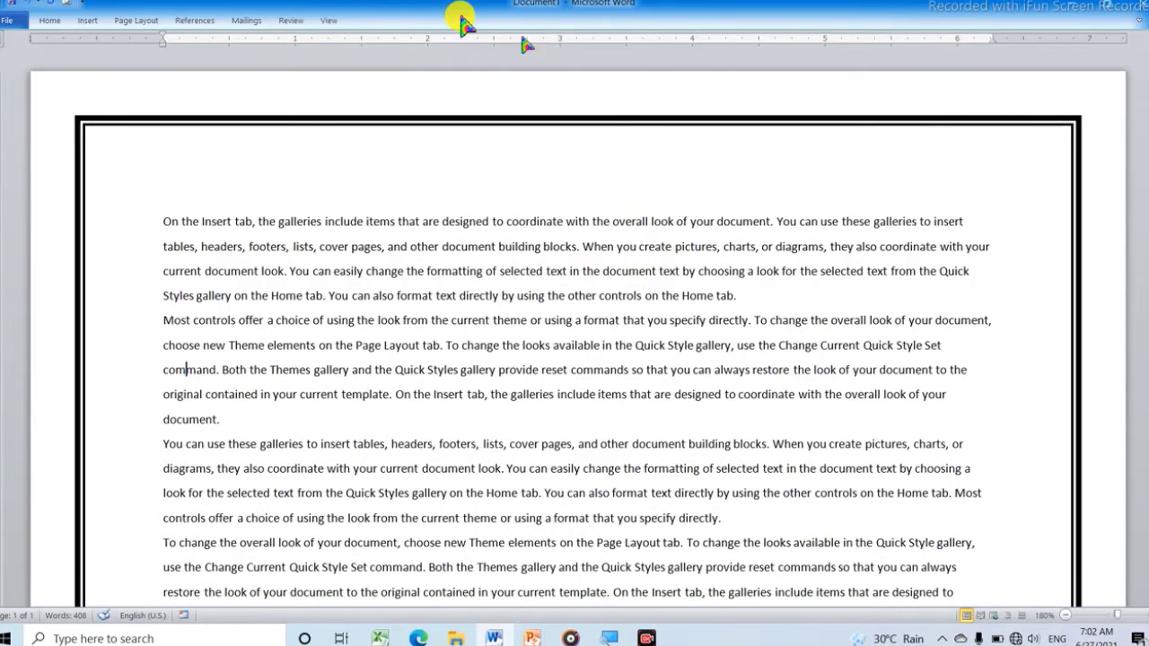
Remove the page border from the whole document by choosing the None setting.
left_click(146, 20)
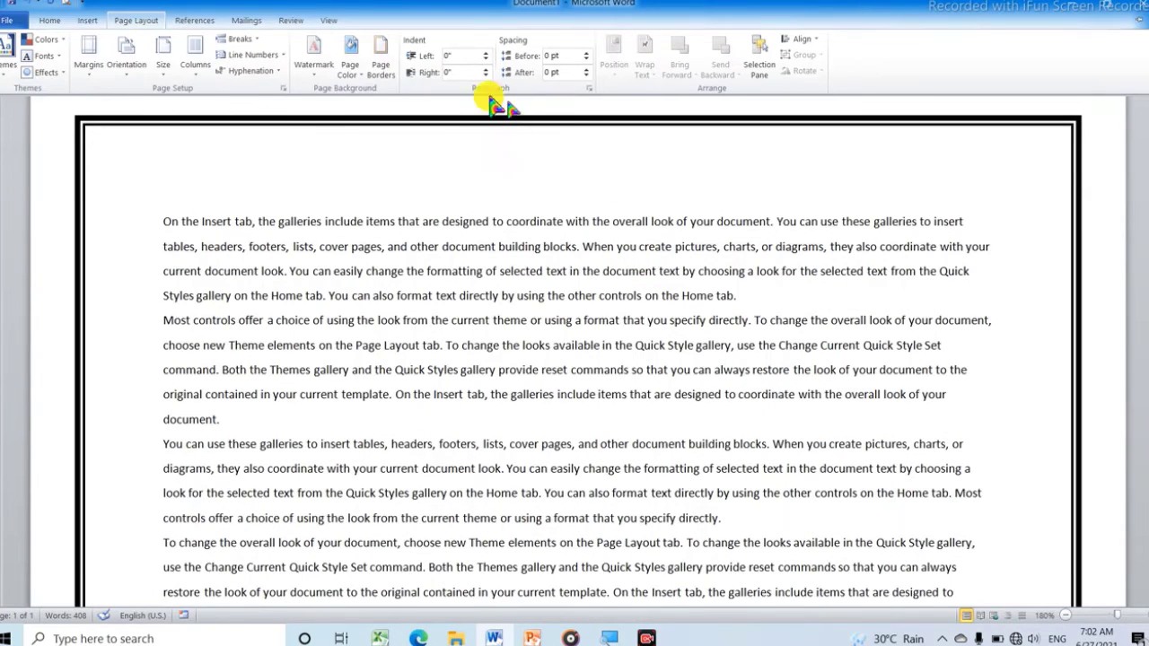
left_click(392, 75)
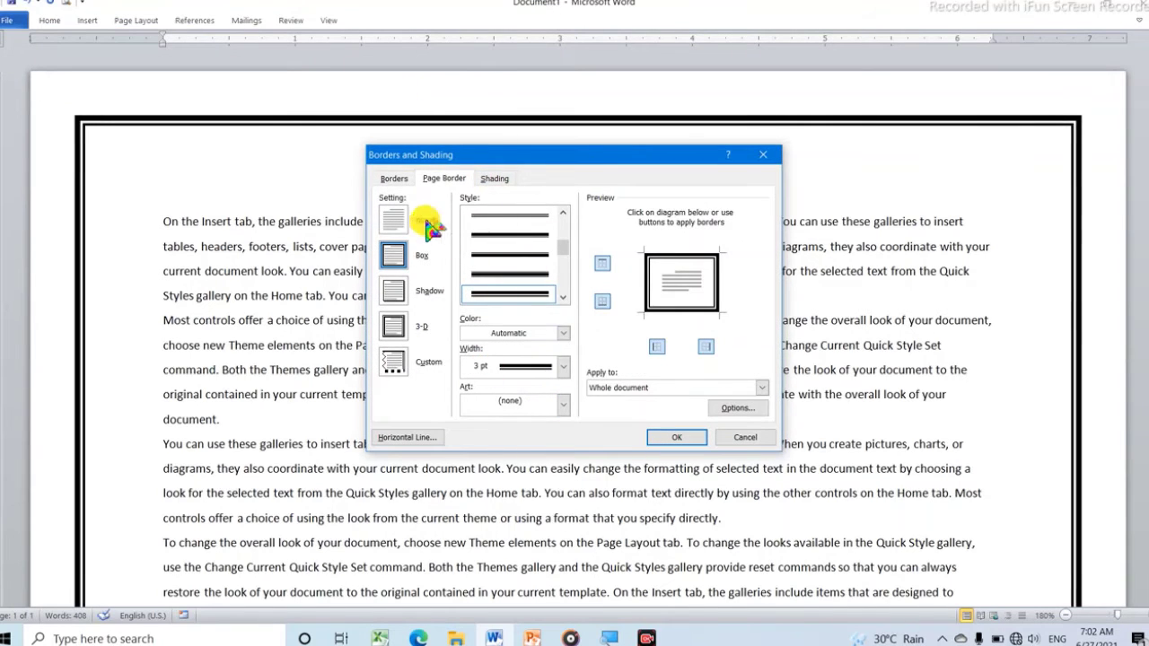
left_click(395, 222)
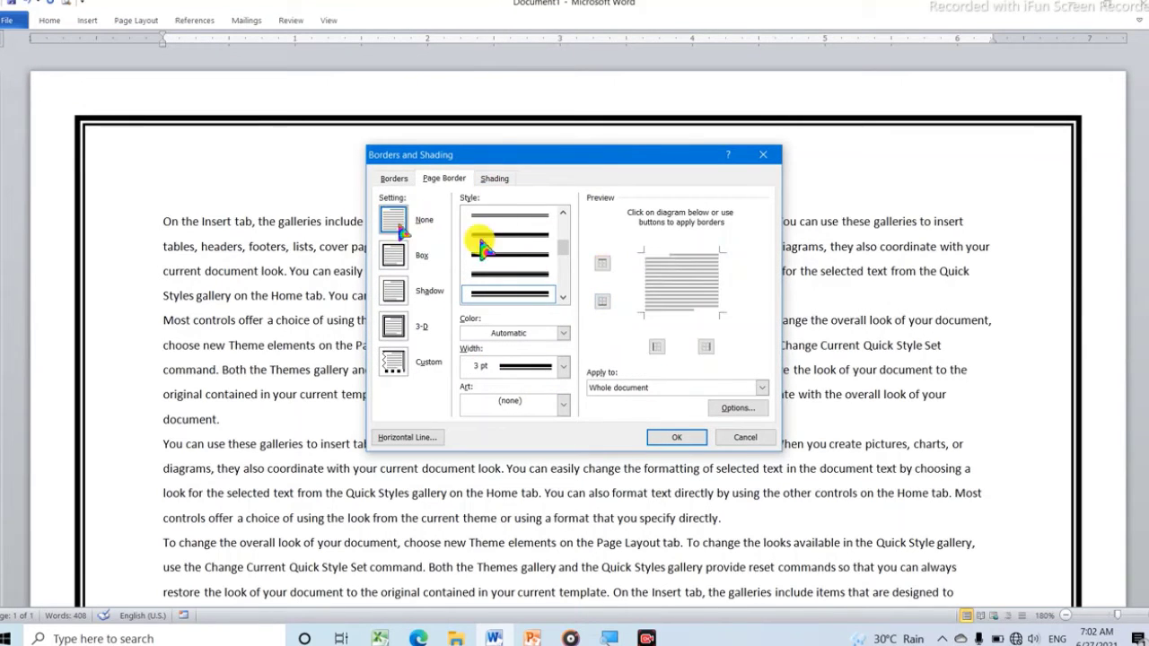
left_click(684, 438)
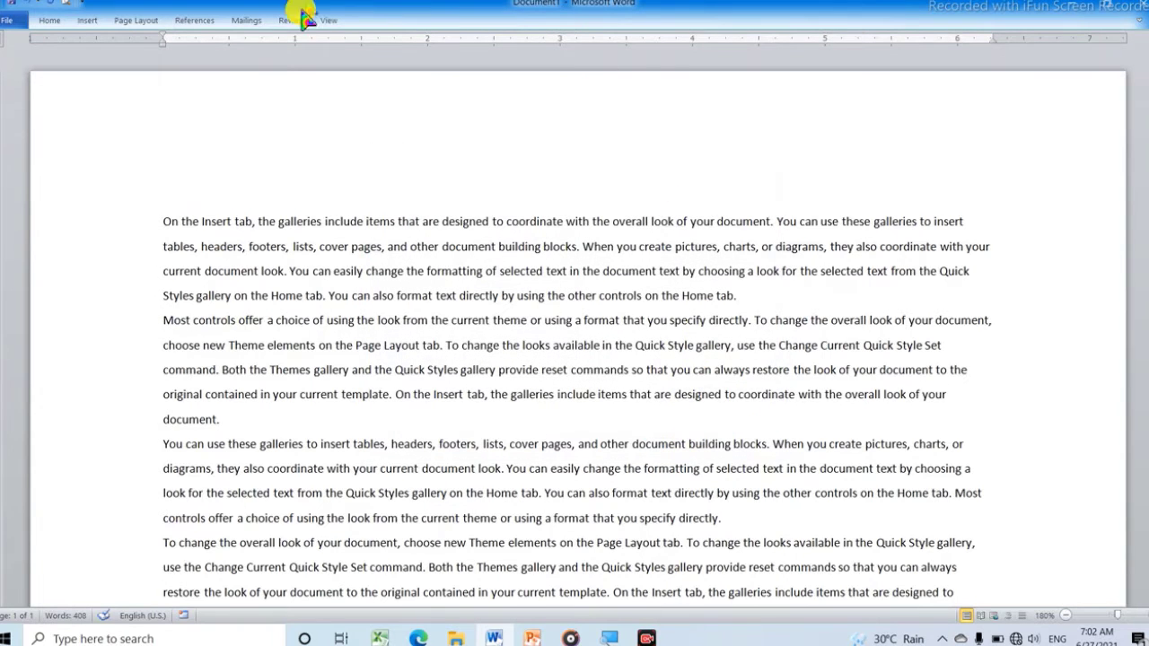
Start a red Box page border for the whole document in the Borders and Shading dialog.
left_click(127, 19)
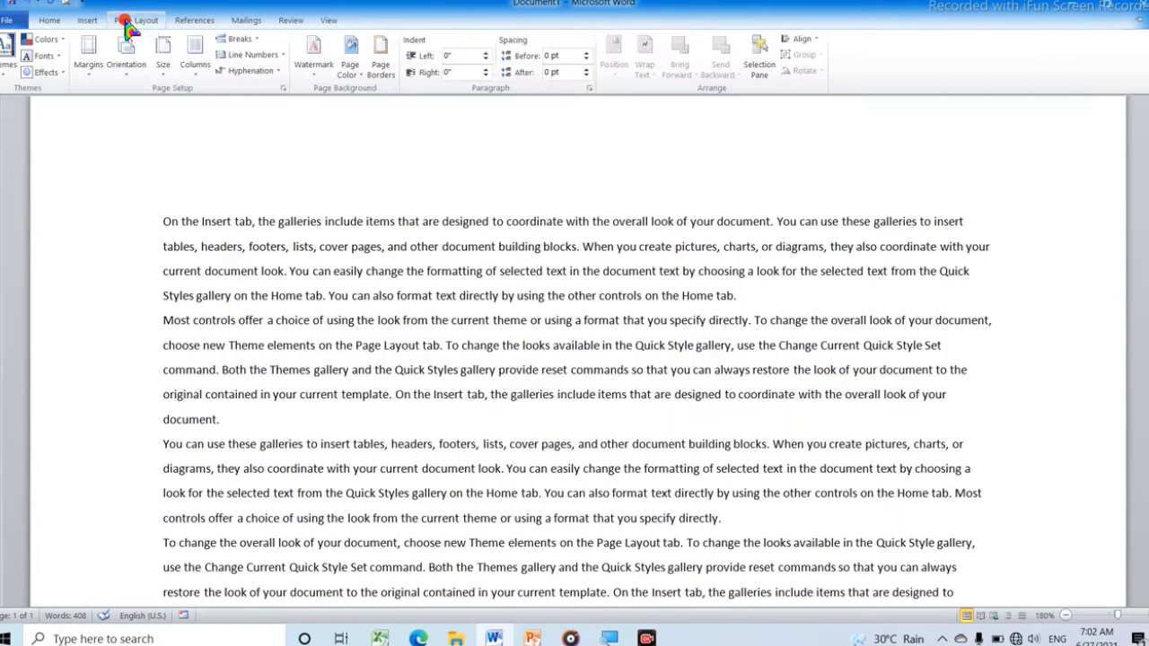
left_click(384, 72)
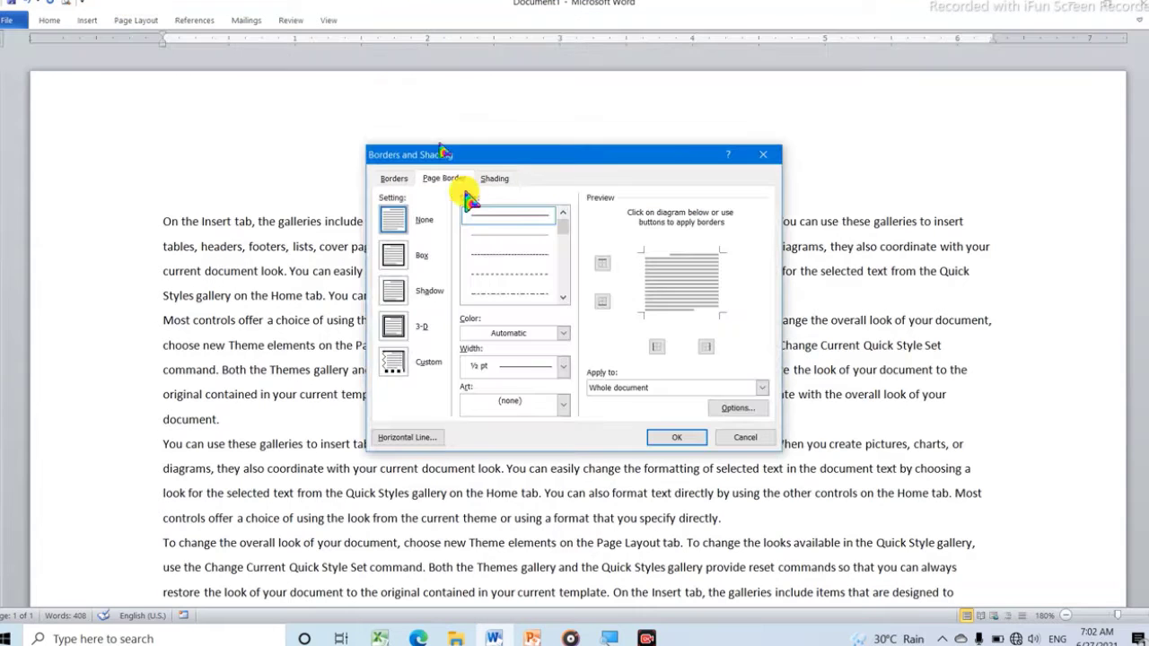
left_click(395, 258)
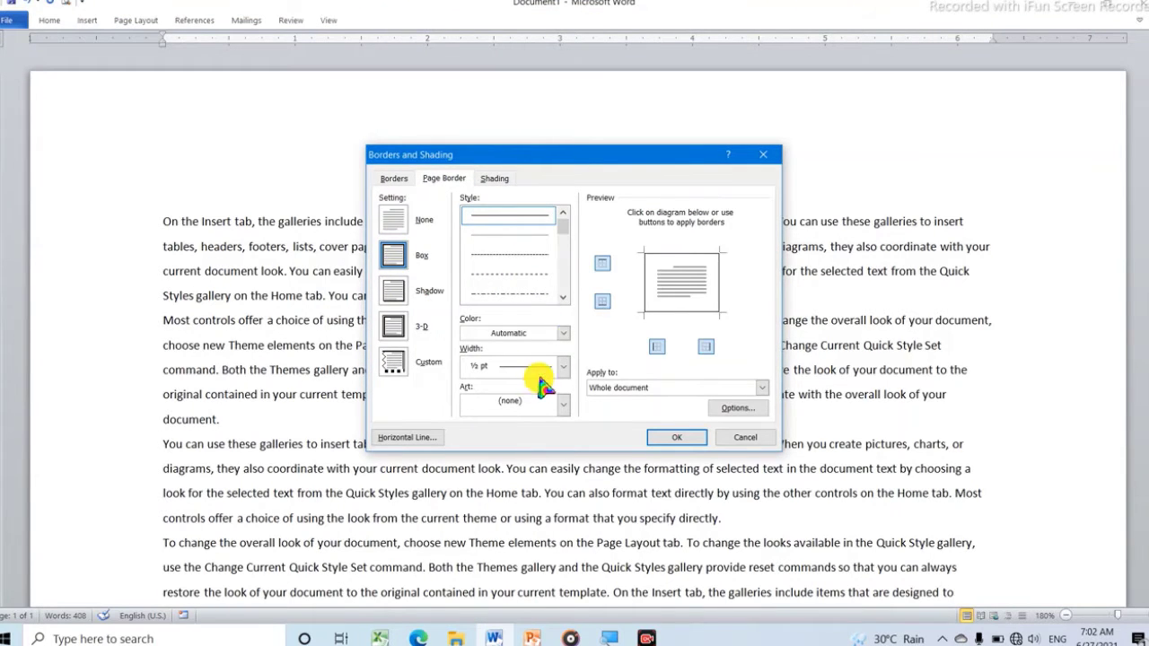
left_click(392, 221)
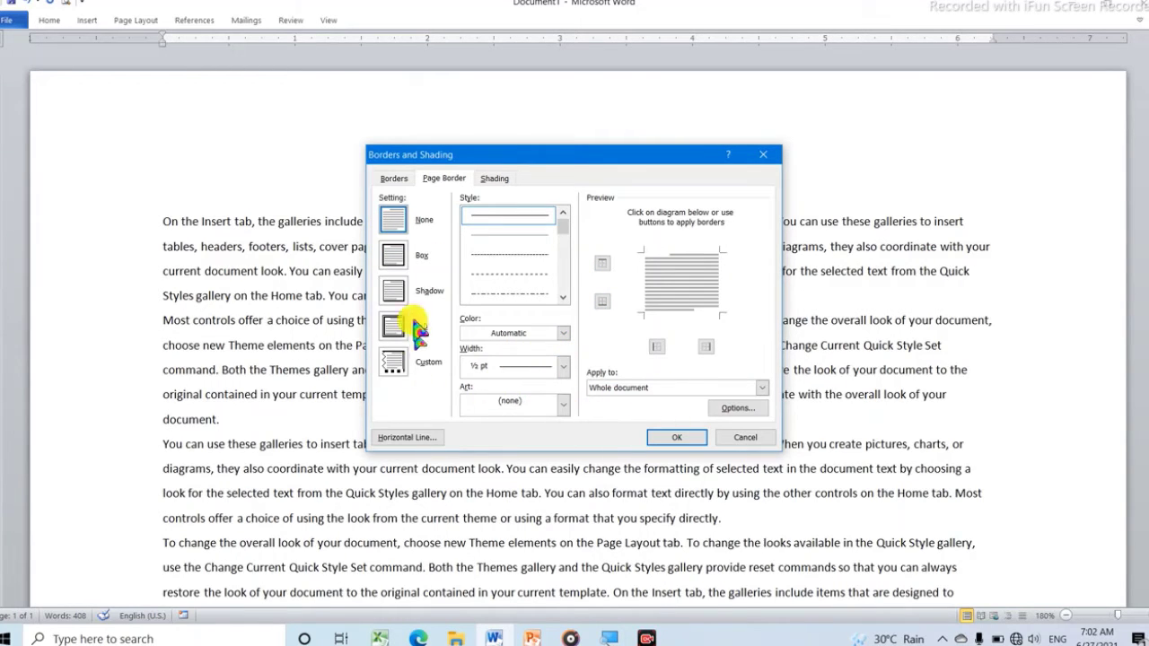
left_click(393, 257)
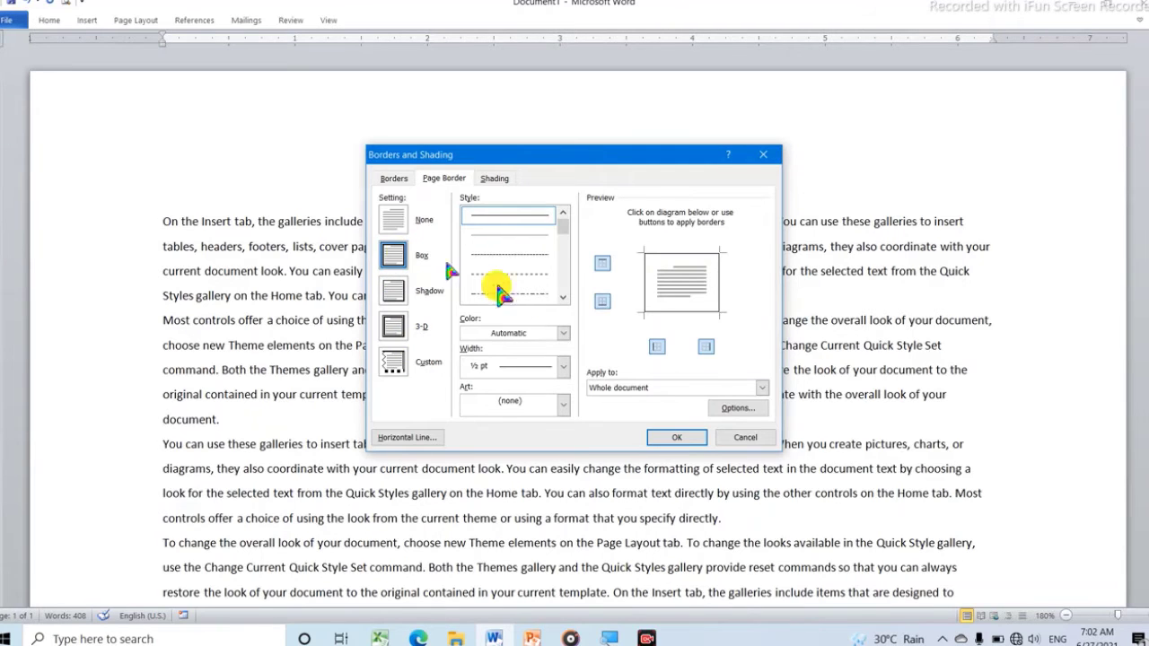
left_click(563, 333)
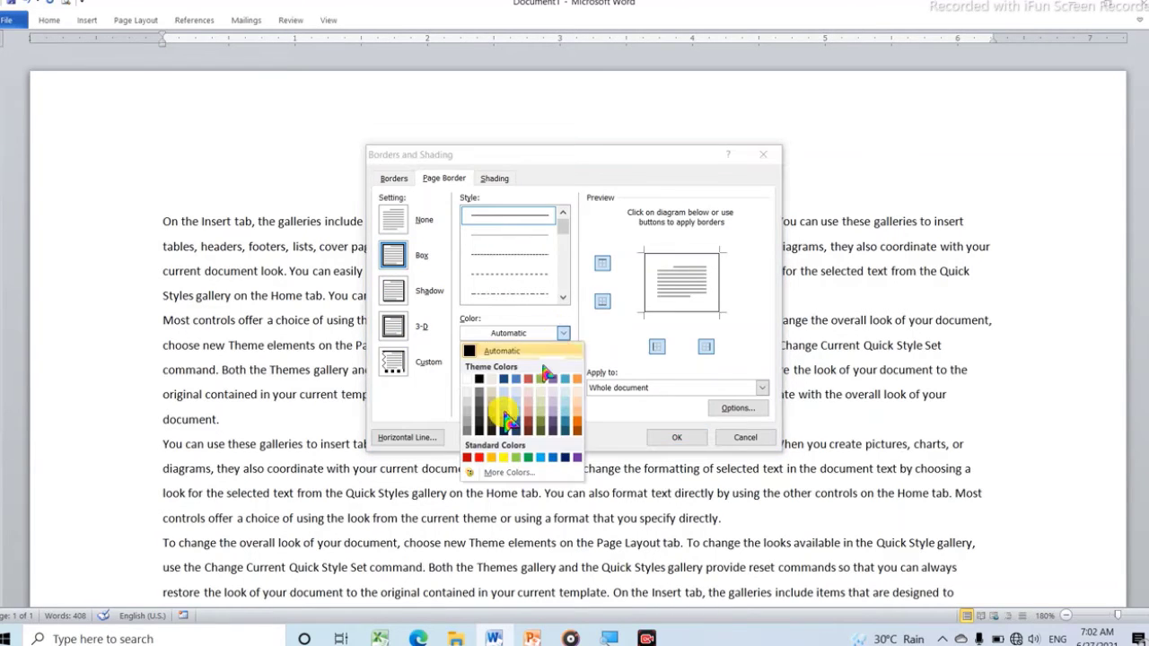
left_click(466, 458)
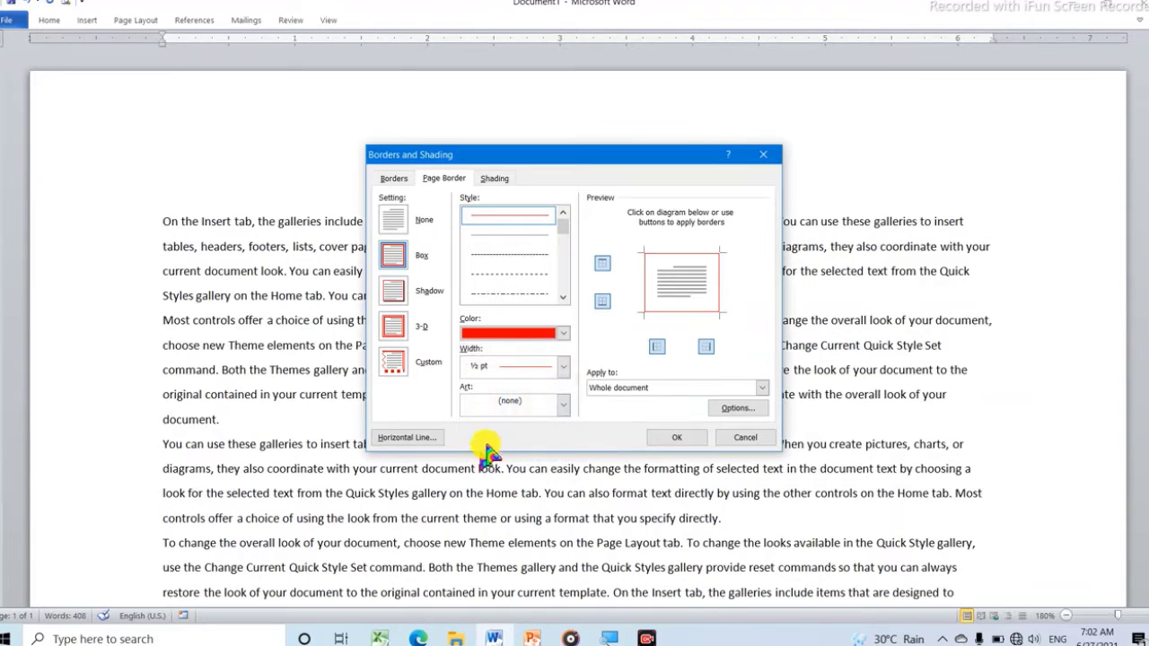
Give the Box page border a 3 pt thick-and-thin double line style in standard red.
scroll(556, 252, "down", 5)
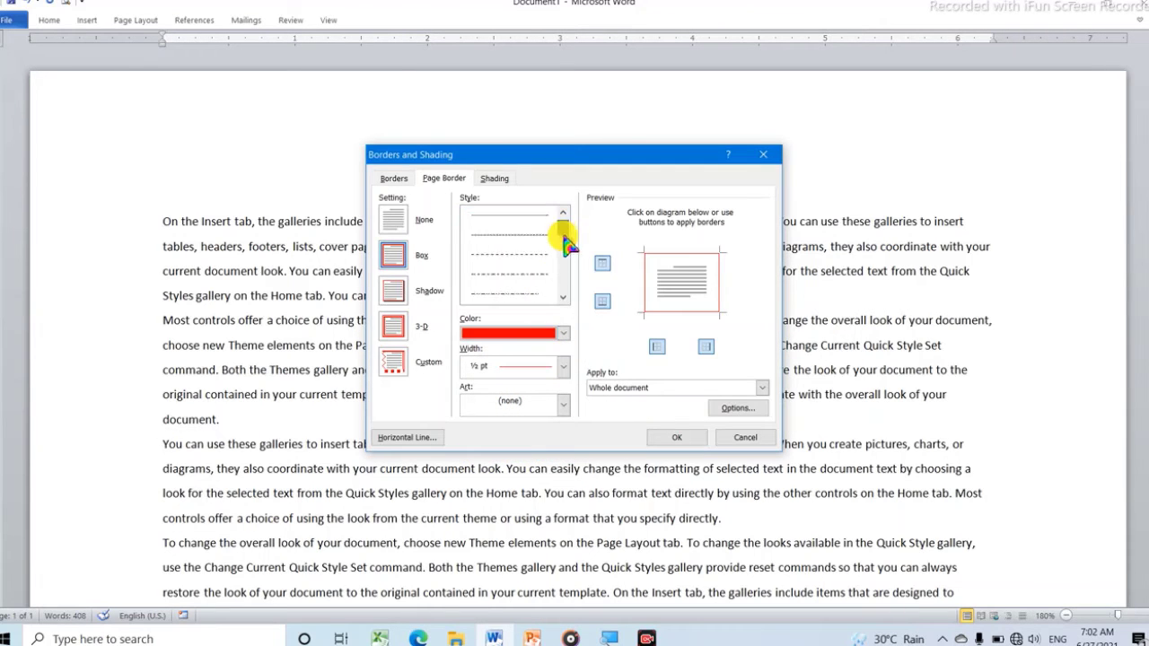
left_click(529, 294)
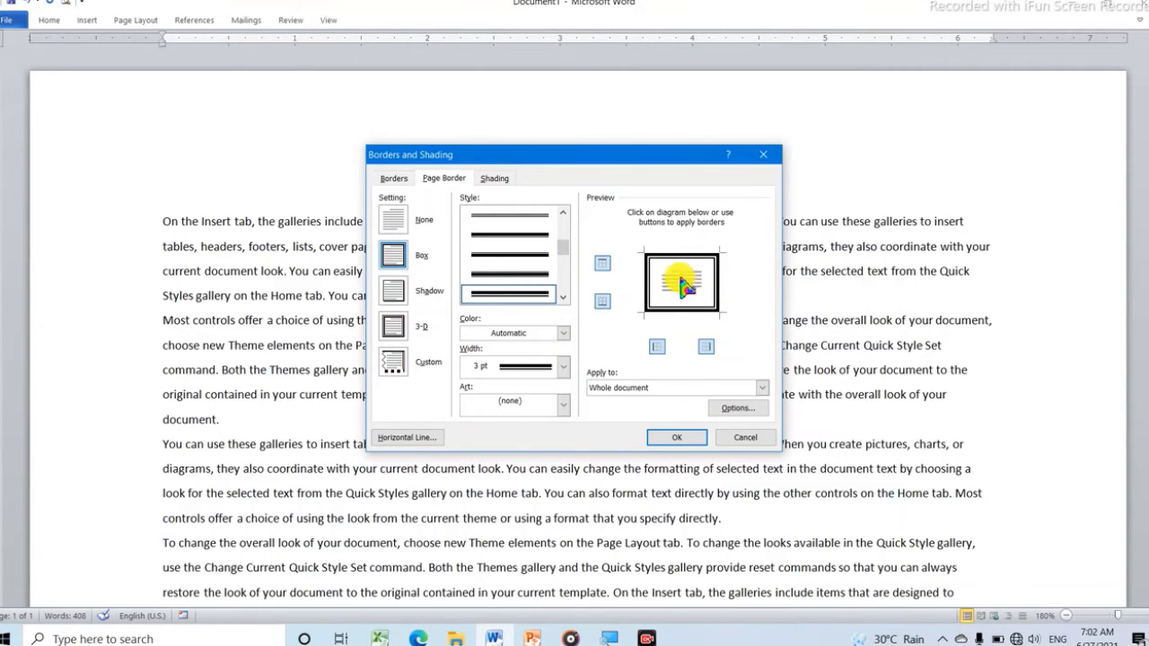
left_click(564, 334)
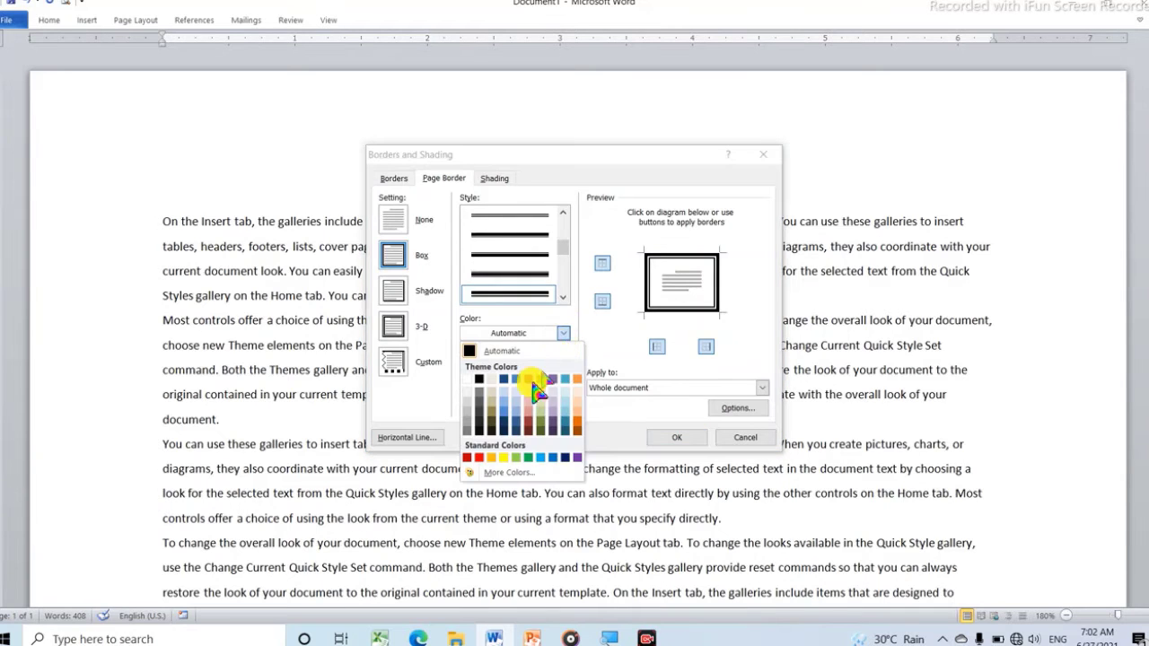
left_click(479, 458)
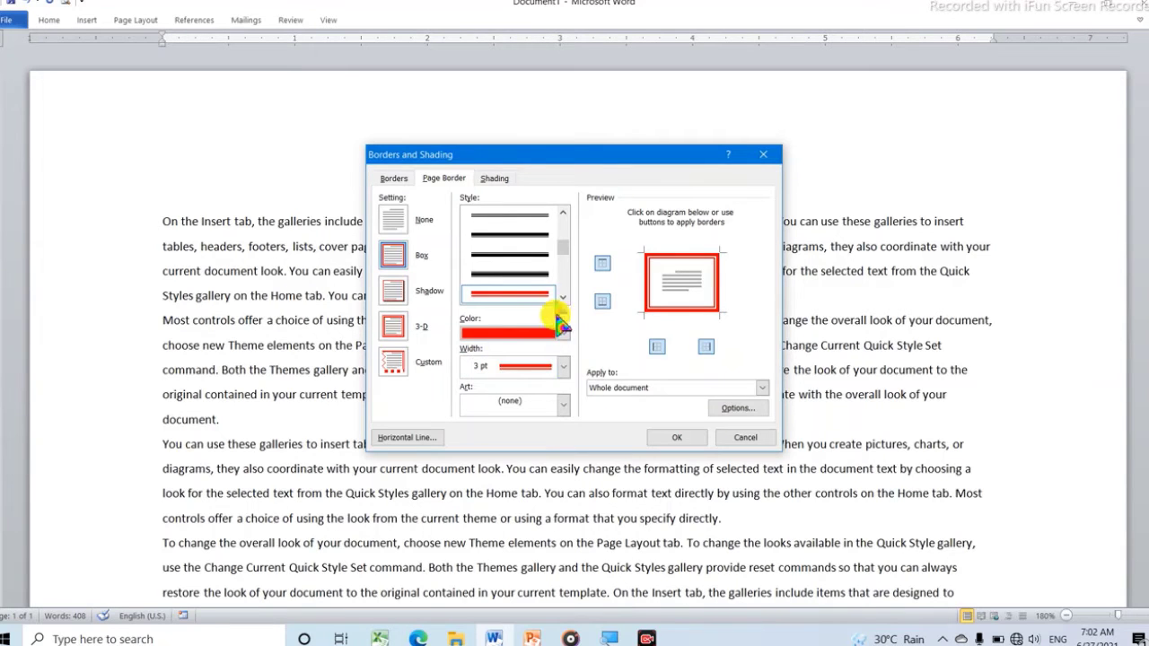
left_click(562, 367)
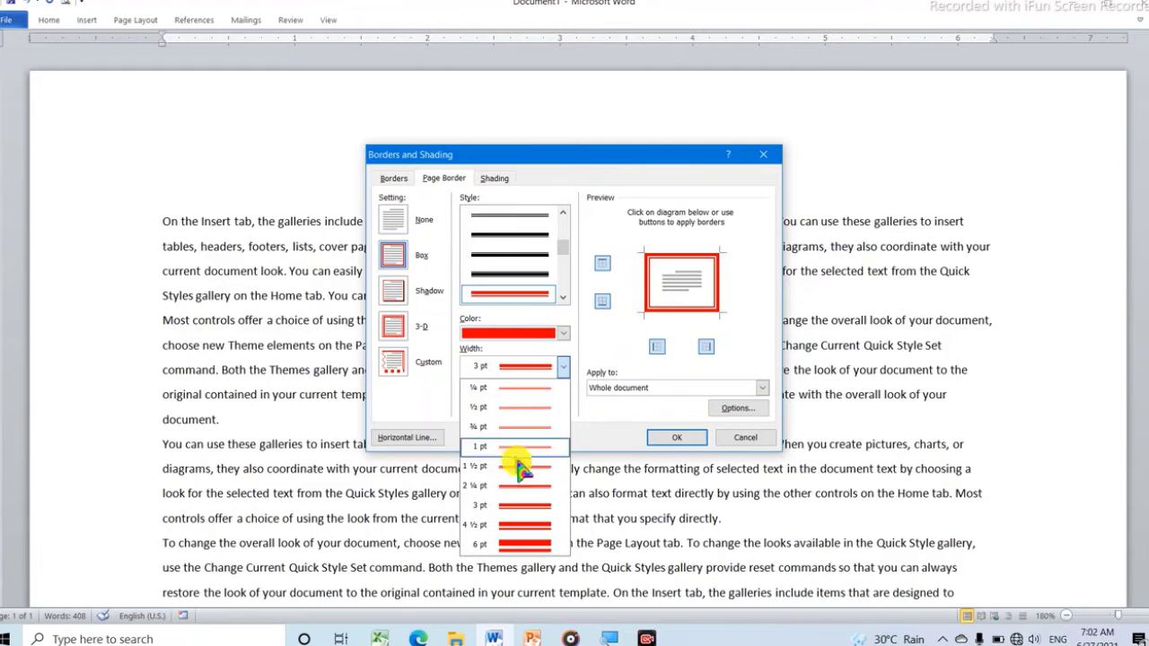
left_click(566, 369)
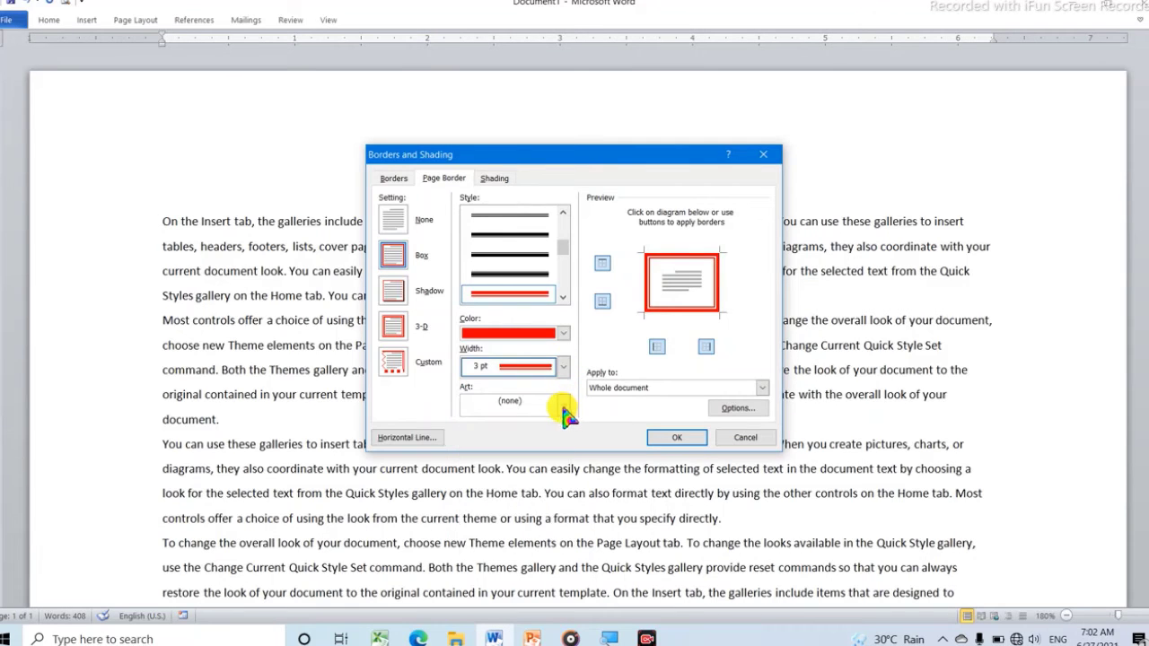
Try the red apples art and the multicolored balloons art as the page border.
left_click(562, 406)
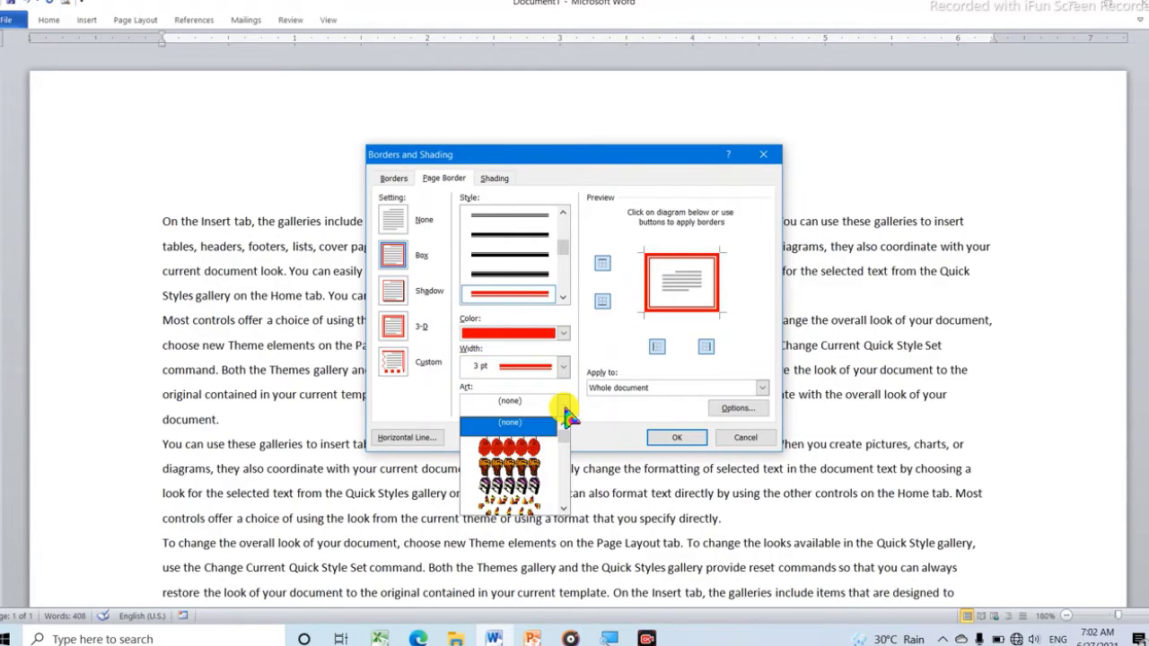
left_click(518, 446)
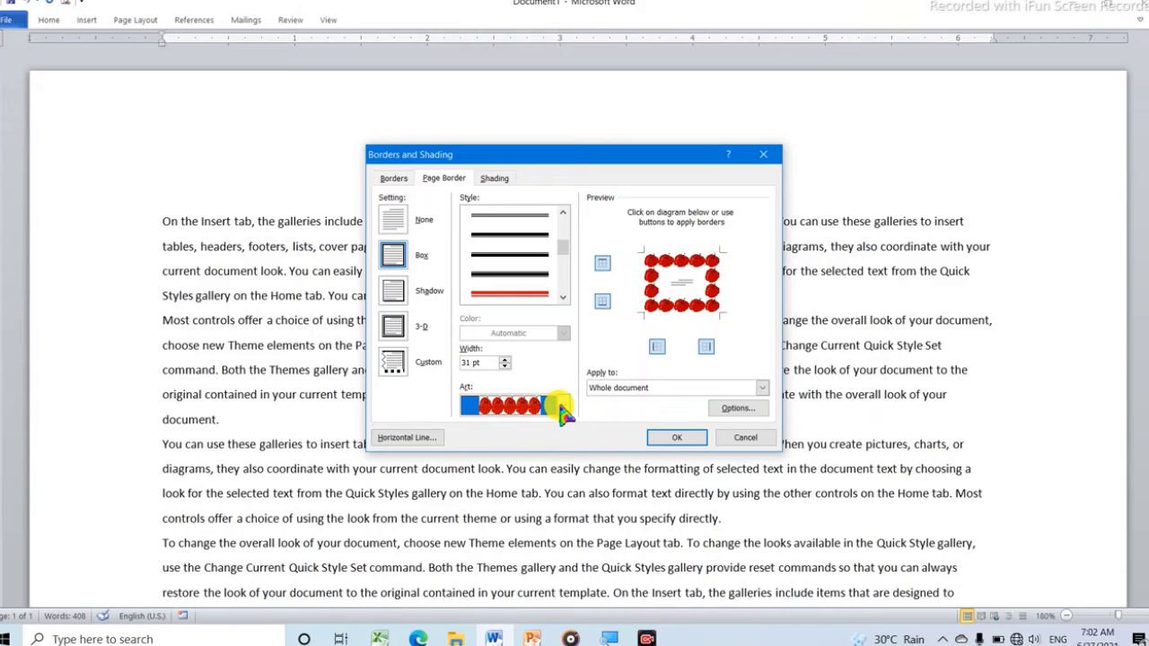
left_click(561, 408)
scroll(545, 458, "down", 2)
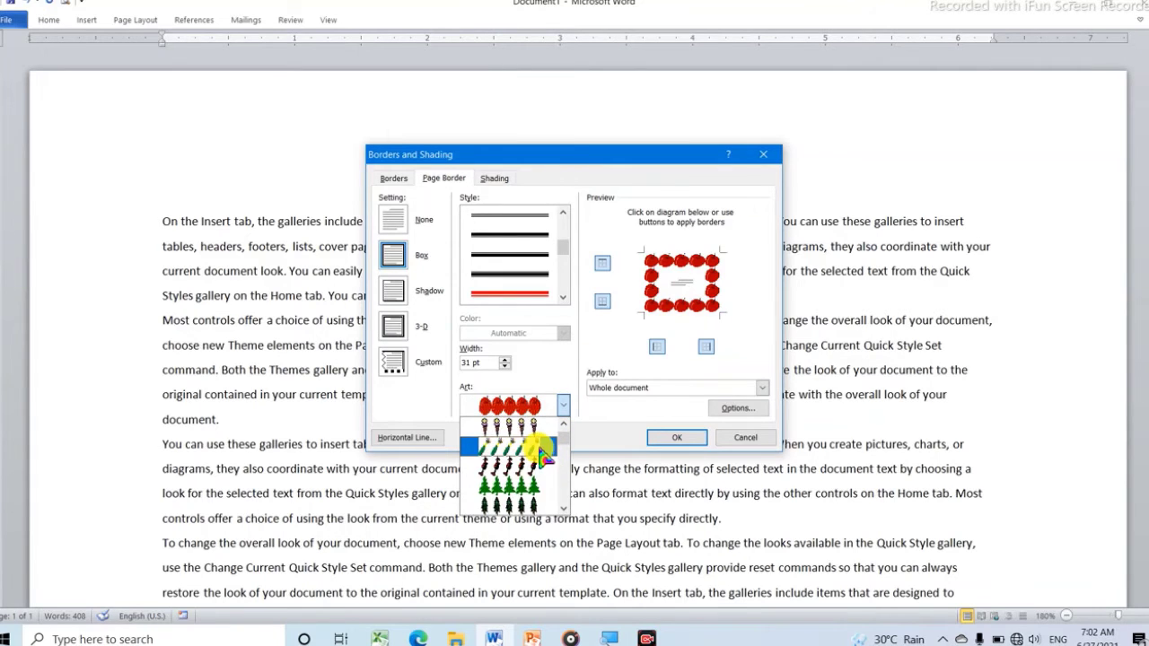
scroll(535, 459, "down", 4)
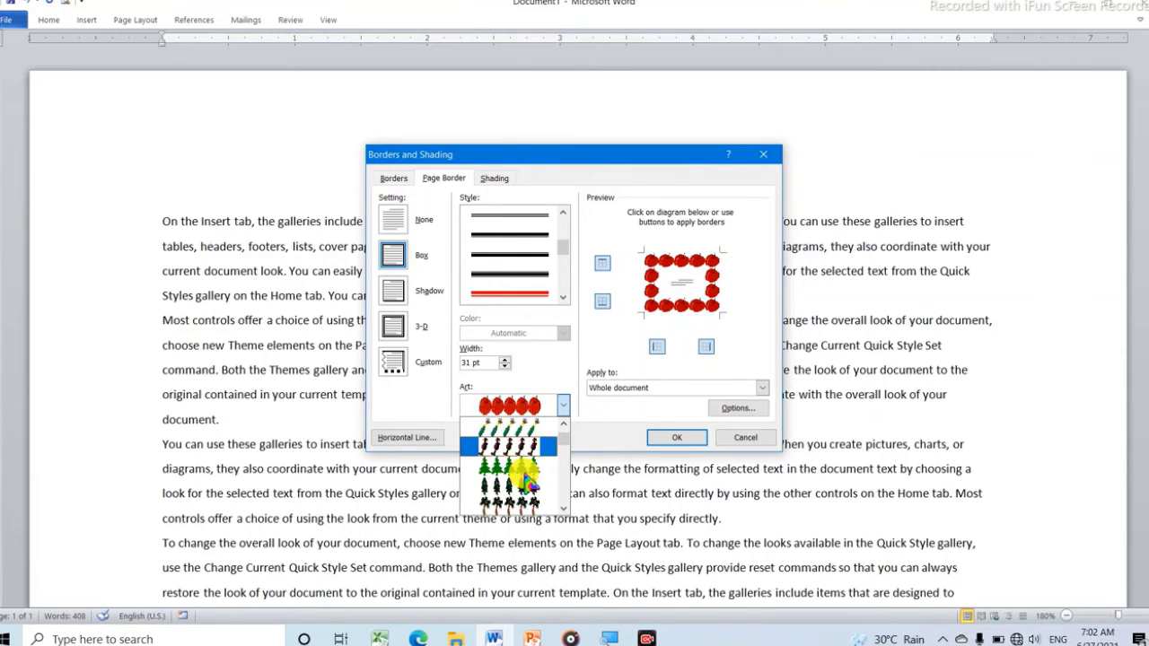
scroll(528, 478, "down", 1)
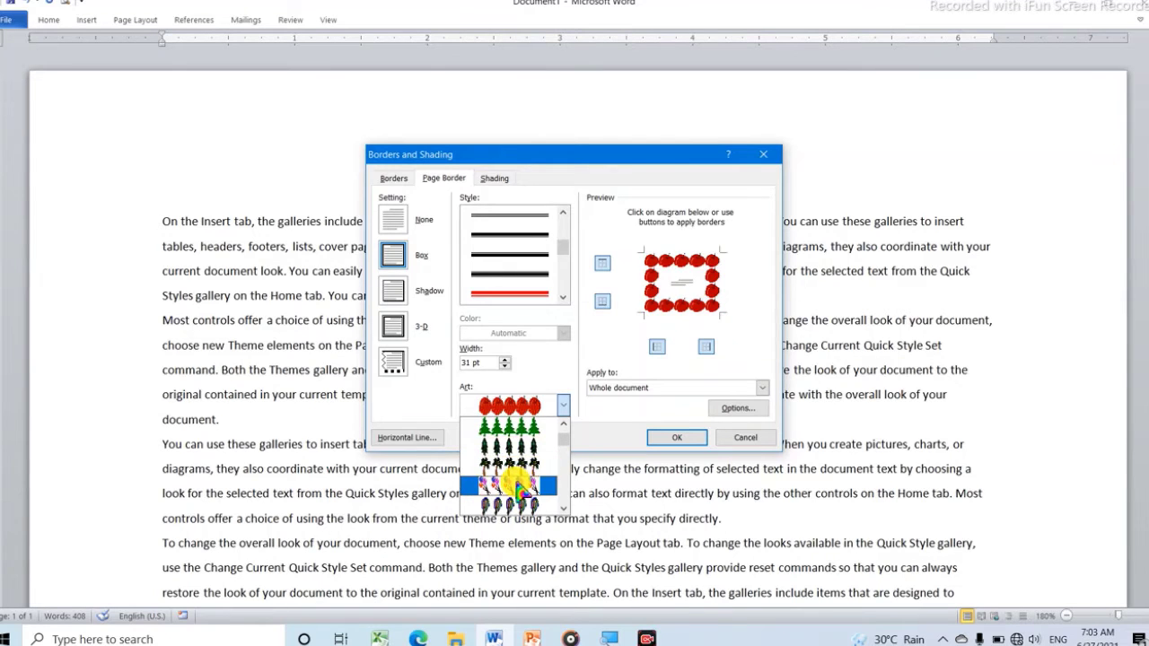
left_click(518, 485)
Apply the red hearts art as a page border to the whole document and look it over.
left_click(561, 411)
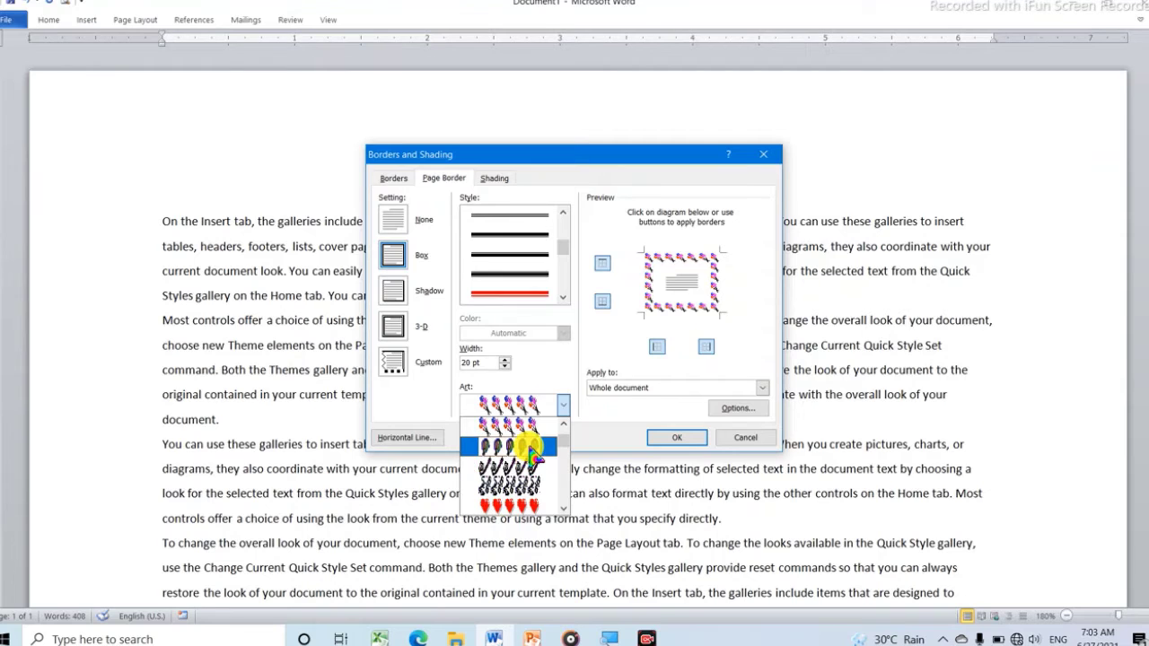
scroll(532, 446, "up", 4)
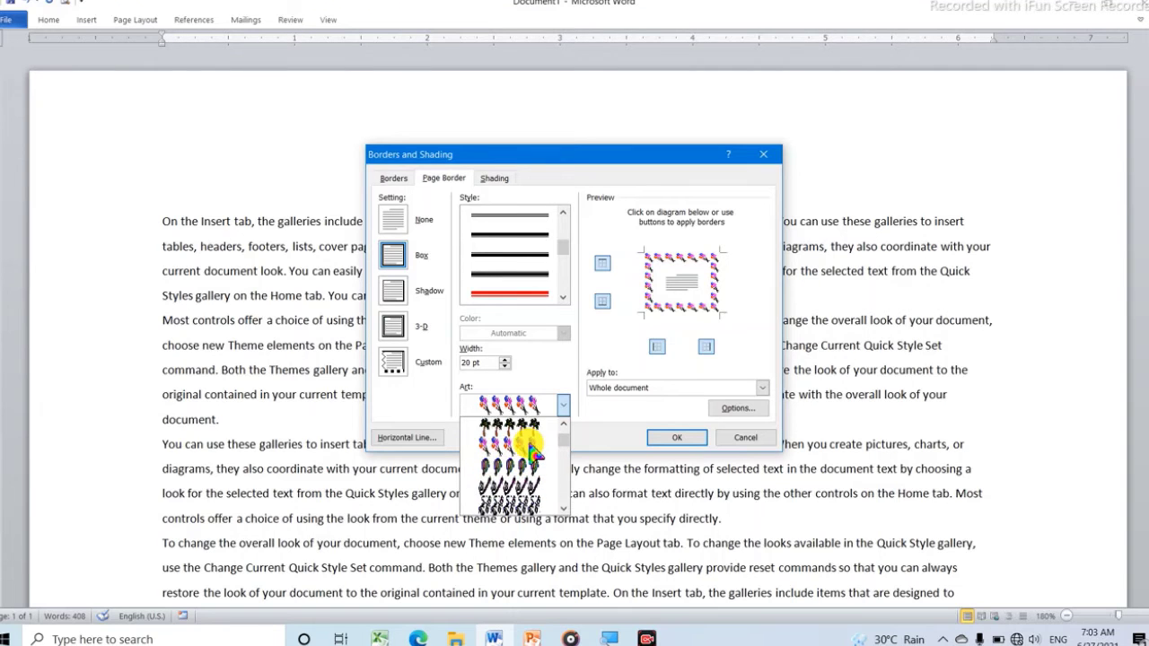
scroll(531, 446, "up", 4)
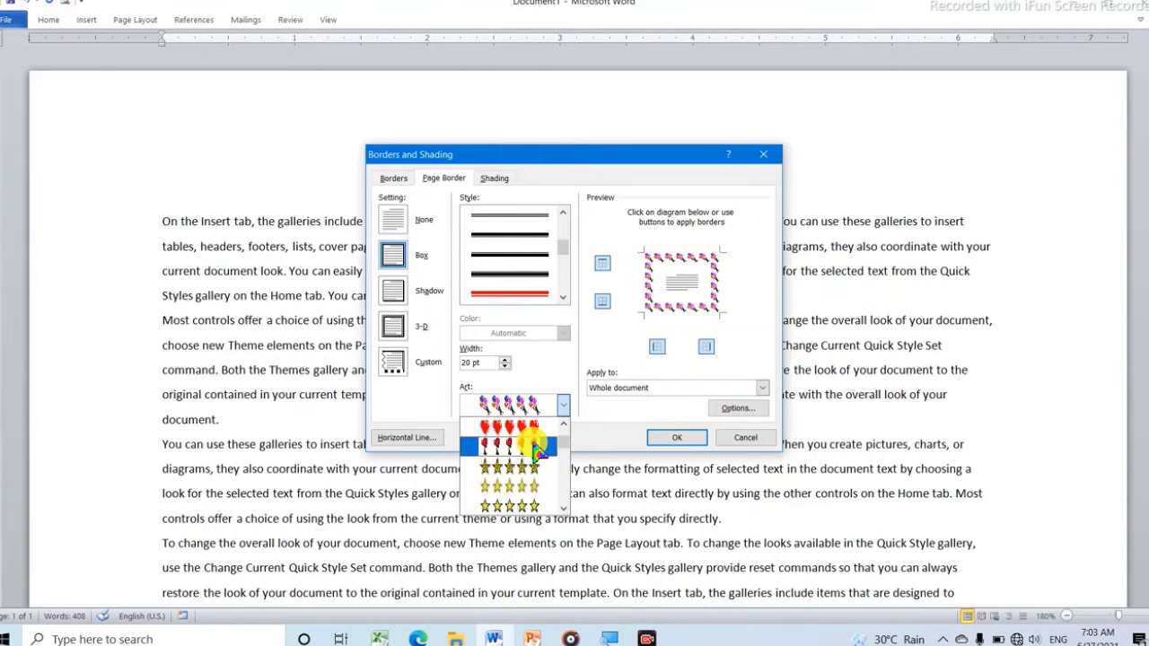
left_click(528, 431)
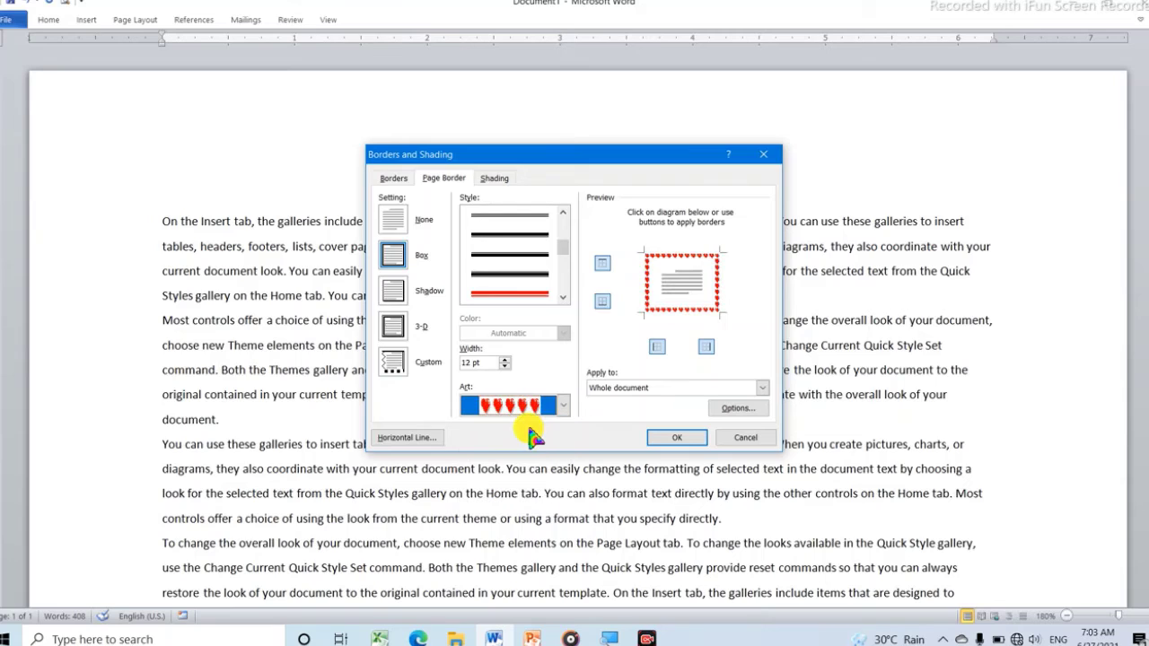
left_click(664, 440)
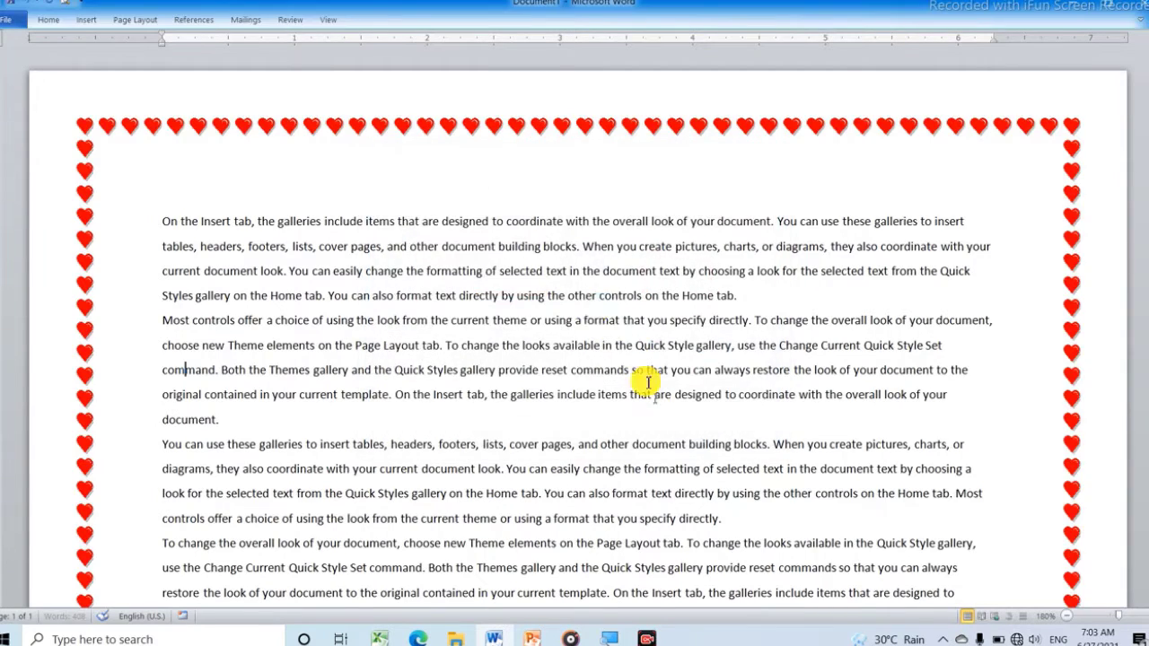
scroll(513, 431, "down", 4)
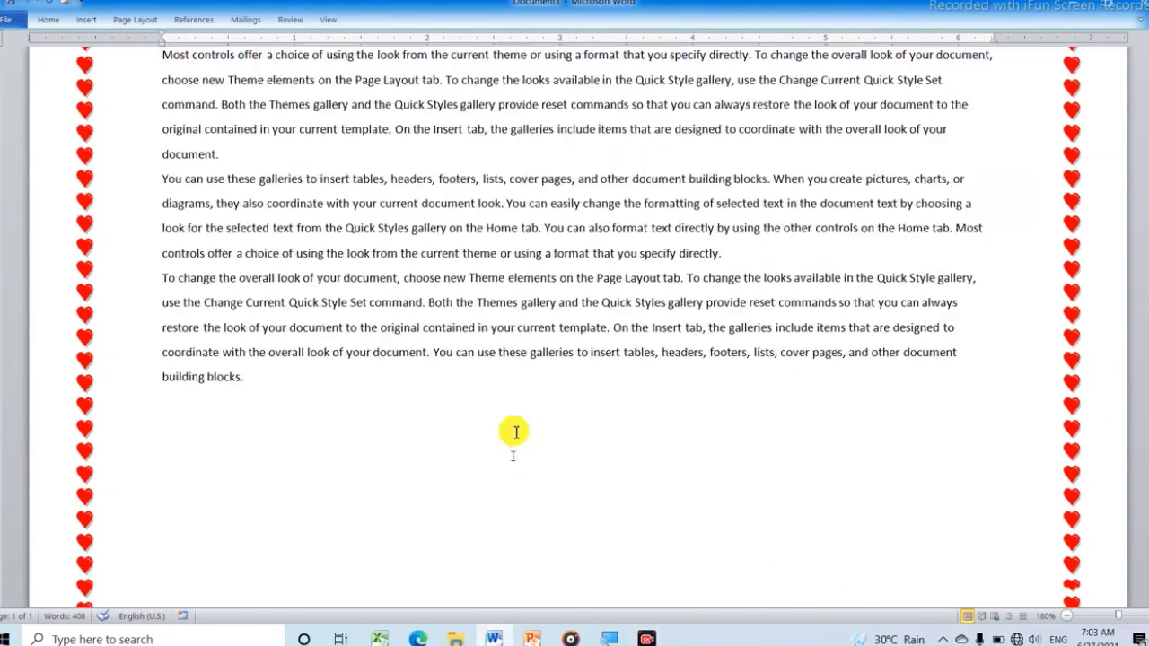
scroll(487, 333, "up", 5)
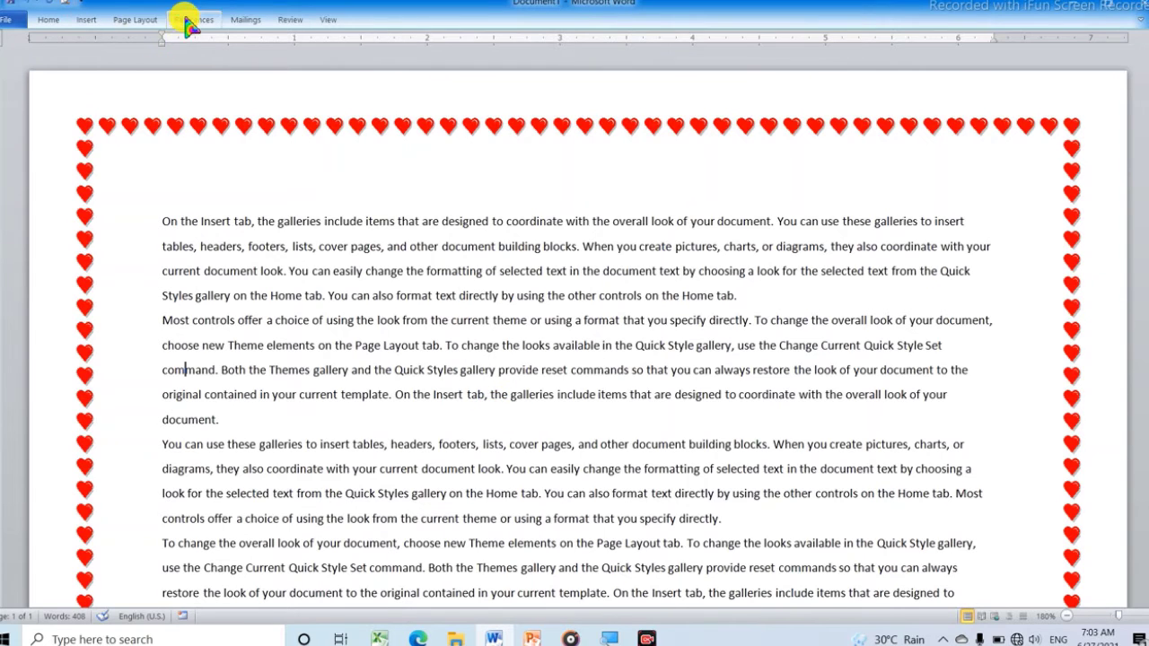
Remove the red hearts page border from the whole document with the None setting.
left_click(135, 19)
left_click(389, 77)
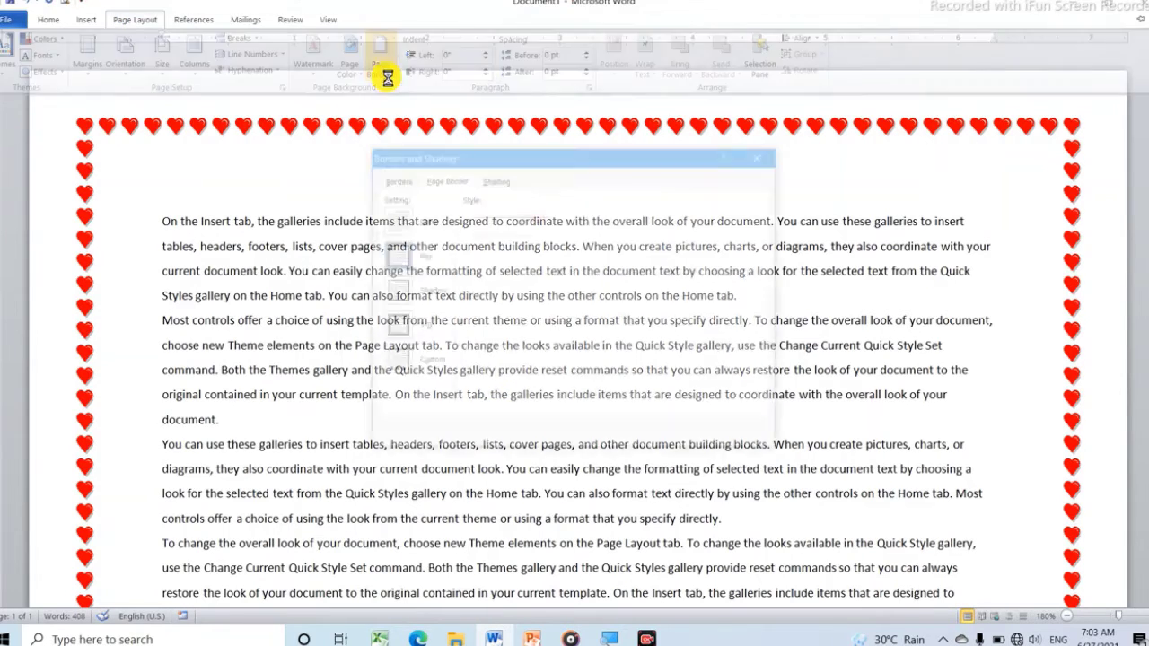
left_click(392, 221)
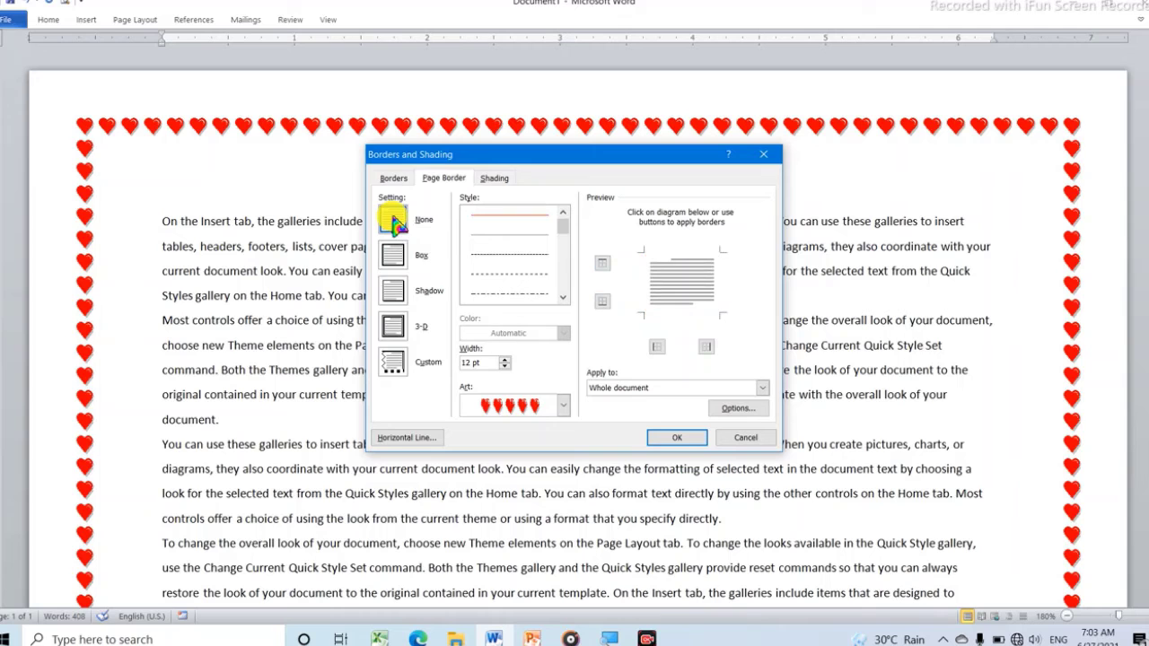
left_click(679, 438)
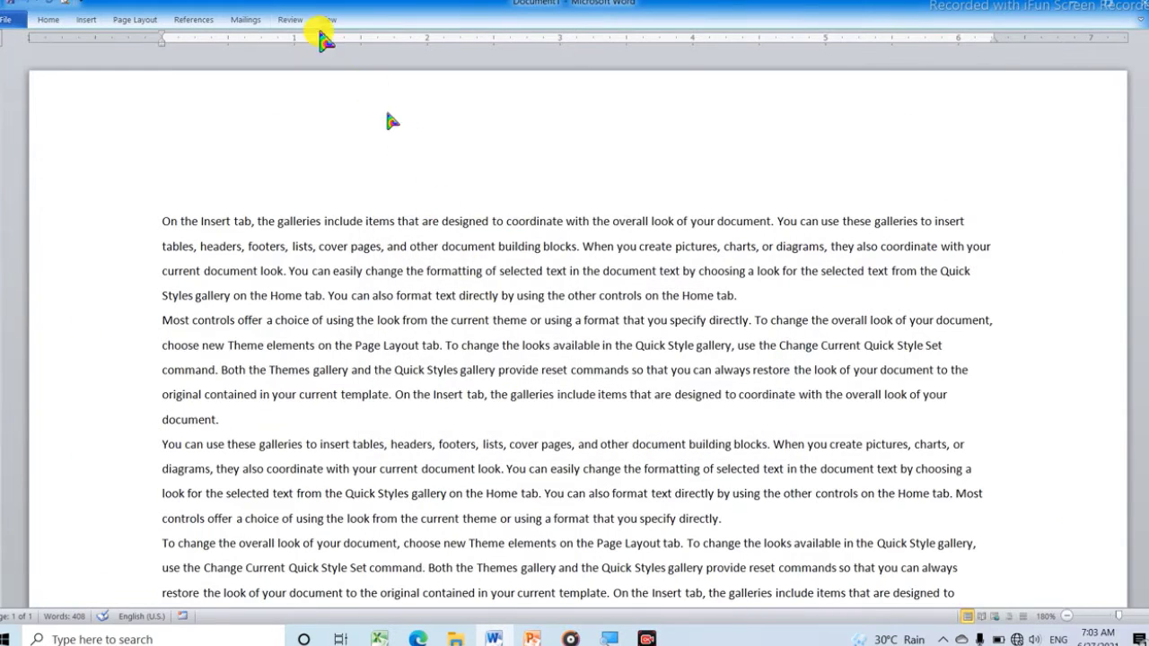
Set the left indent of the second paragraph, starting "Most controls offer", to 0.6".
left_click(132, 21)
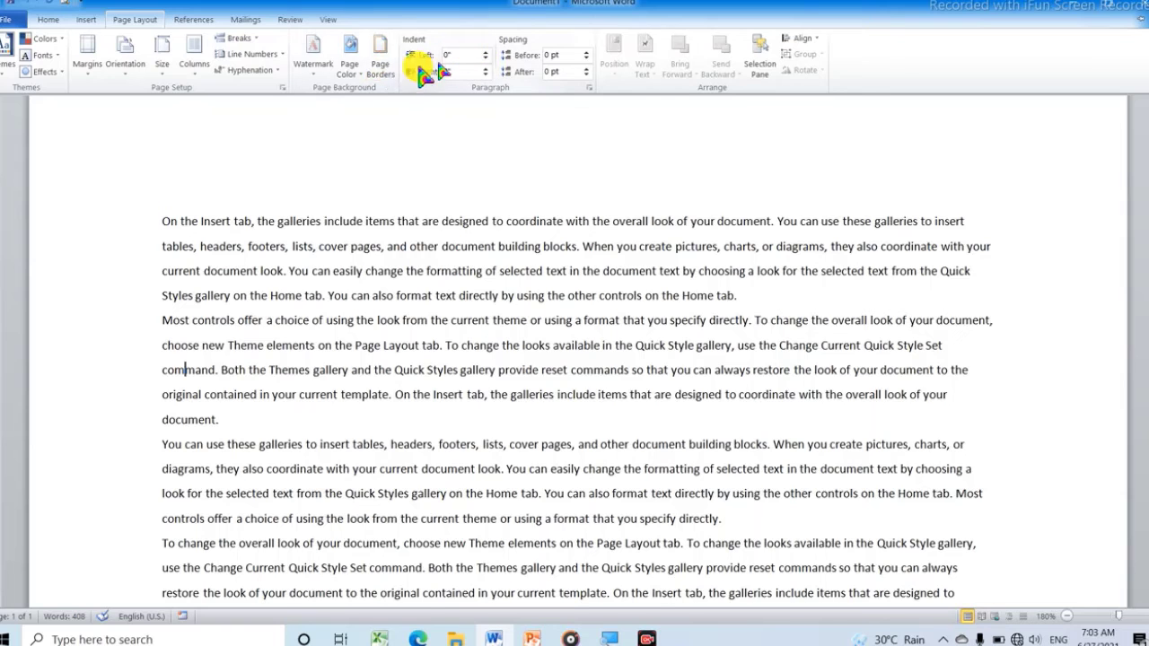
left_click(489, 53)
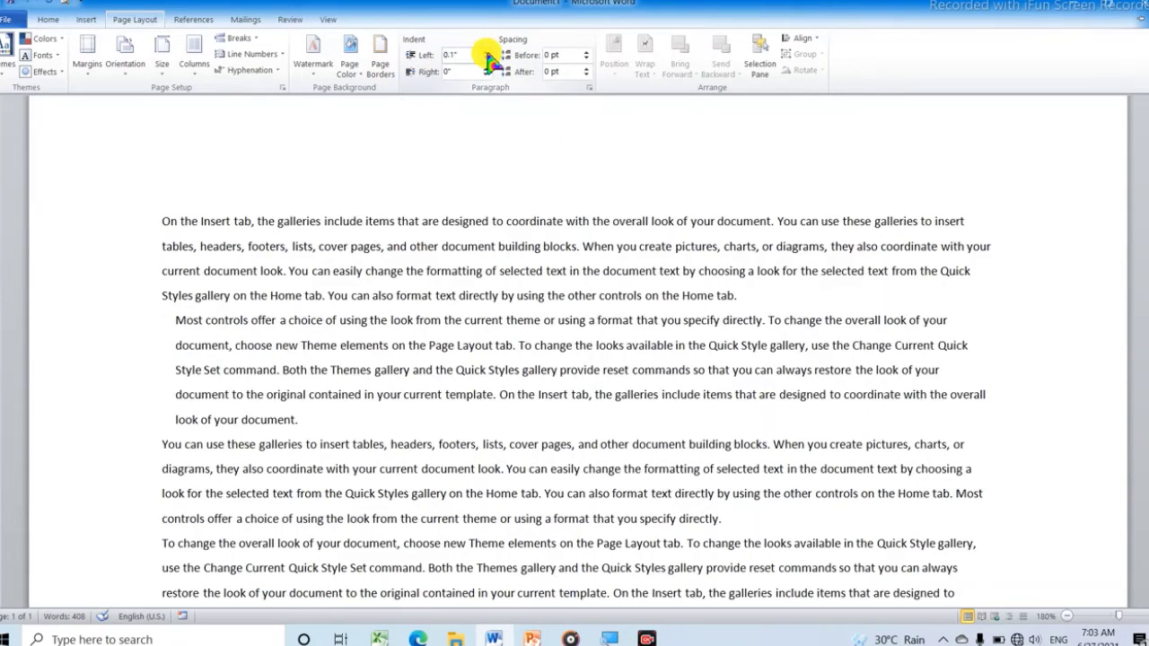
left_click(488, 53)
left_click(488, 53)
left_click(488, 53)
left_click(489, 53)
left_click(489, 53)
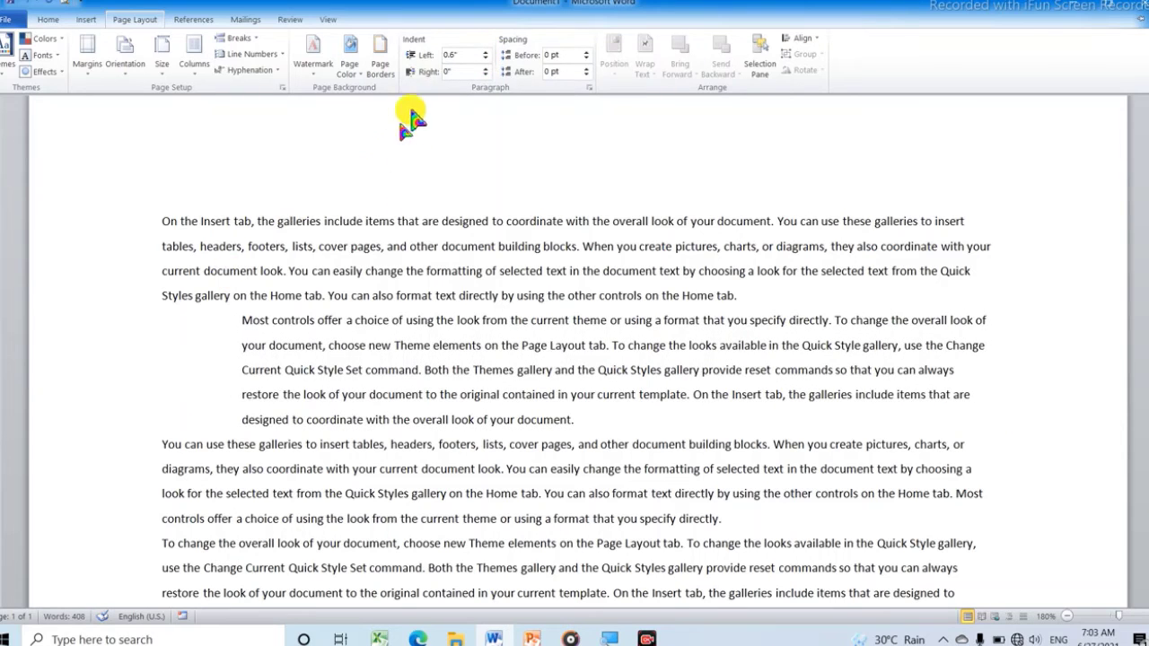
Reset the left indent of the second paragraph to 0".
left_click(488, 59)
left_click(489, 59)
left_click(488, 60)
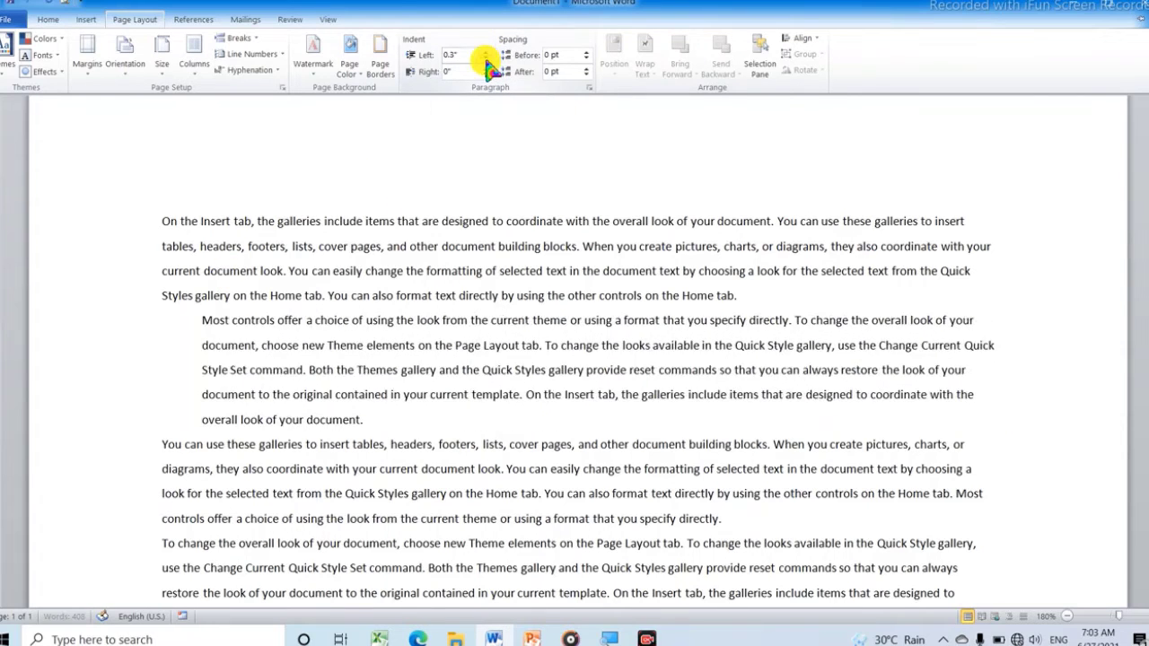
left_click(489, 59)
left_click(488, 59)
left_click(489, 59)
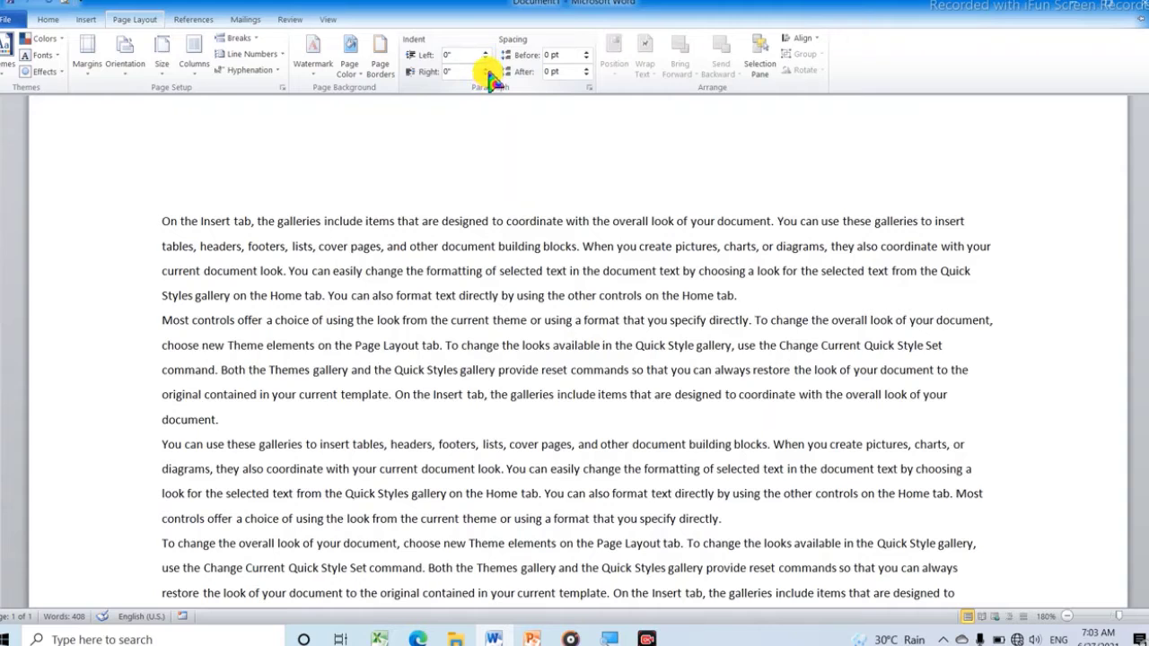
Set the right indent of the second paragraph to 0.7".
left_click(486, 68)
left_click(486, 68)
left_click(486, 68)
left_click(486, 68)
left_click(486, 68)
left_click(486, 68)
left_click(485, 68)
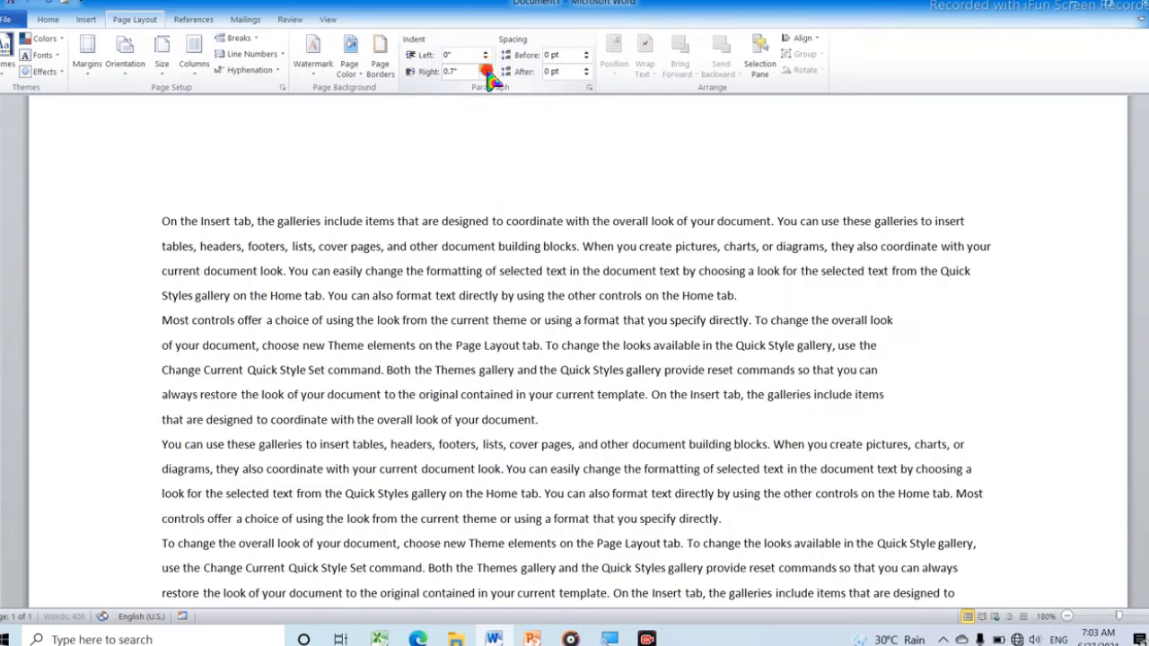
Reset the right indent of the second paragraph, starting "Most controls offer", to 0".
left_click(486, 75)
left_click(486, 75)
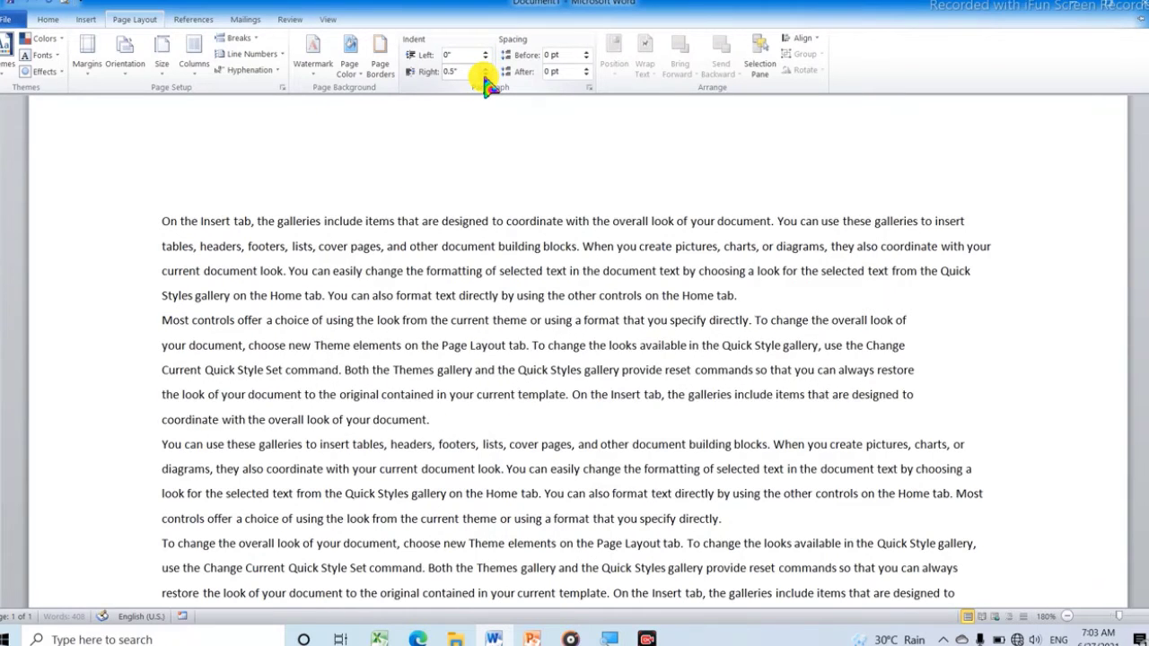
left_click(485, 74)
left_click(485, 75)
left_click(486, 74)
left_click(486, 75)
left_click(486, 75)
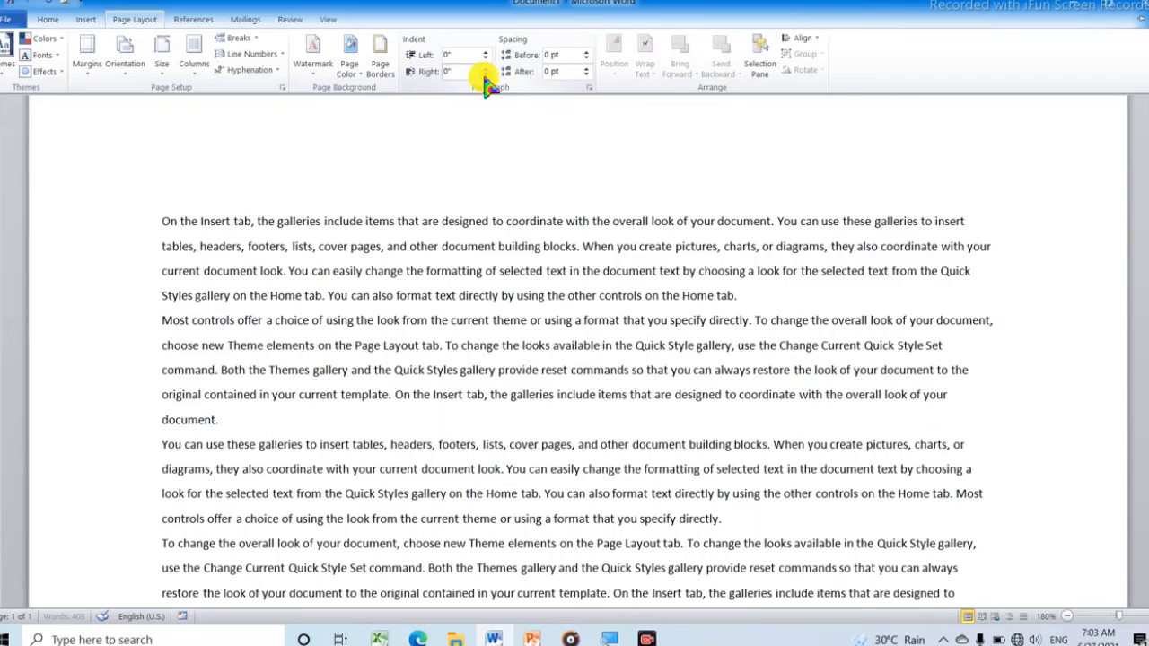
Set the spacing before the second paragraph to 42 pt.
left_click(590, 51)
left_click(590, 52)
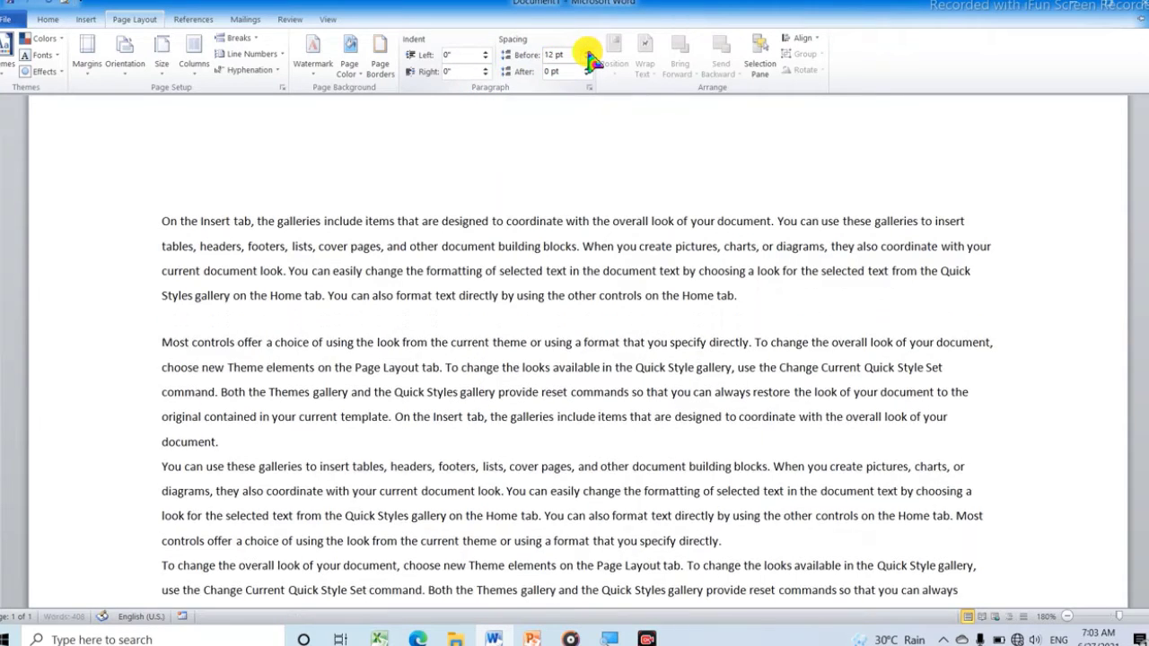
left_click(590, 51)
left_click(590, 52)
left_click(590, 52)
left_click(590, 51)
left_click(590, 51)
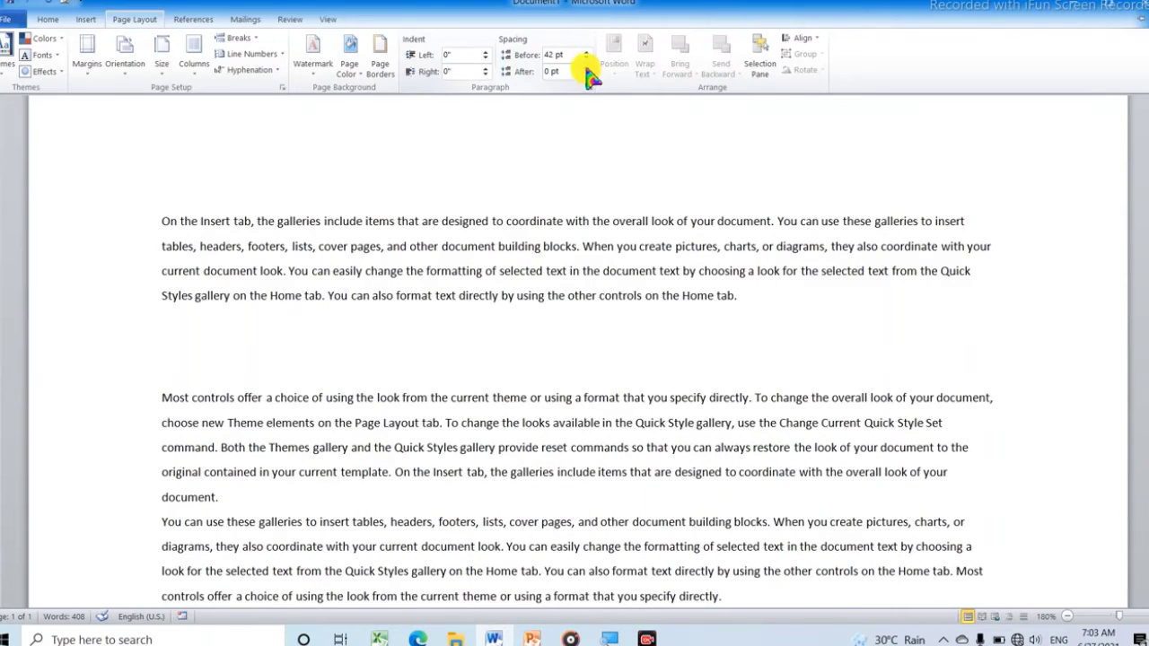
Reset the spacing before the second paragraph to 0 pt.
left_click(590, 58)
left_click(589, 58)
left_click(590, 58)
left_click(589, 58)
left_click(590, 59)
left_click(590, 59)
left_click(590, 58)
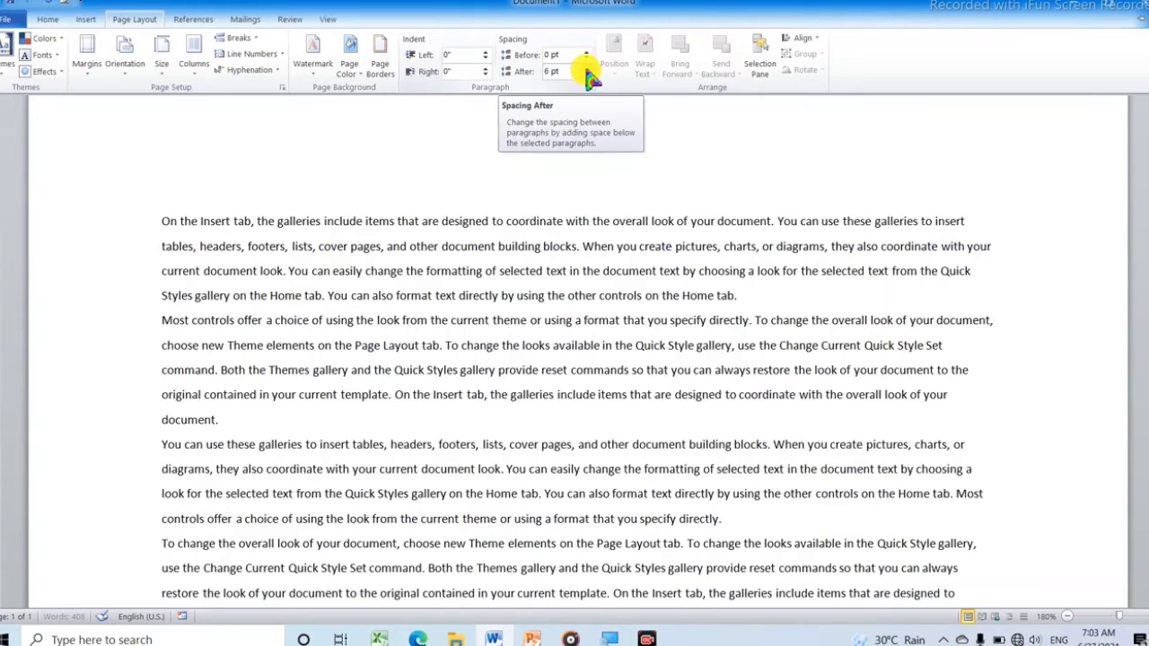
Set the spacing after the second paragraph to 30 pt.
left_click(588, 68)
left_click(588, 68)
left_click(588, 68)
left_click(588, 68)
left_click(588, 69)
left_click(588, 68)
left_click(586, 75)
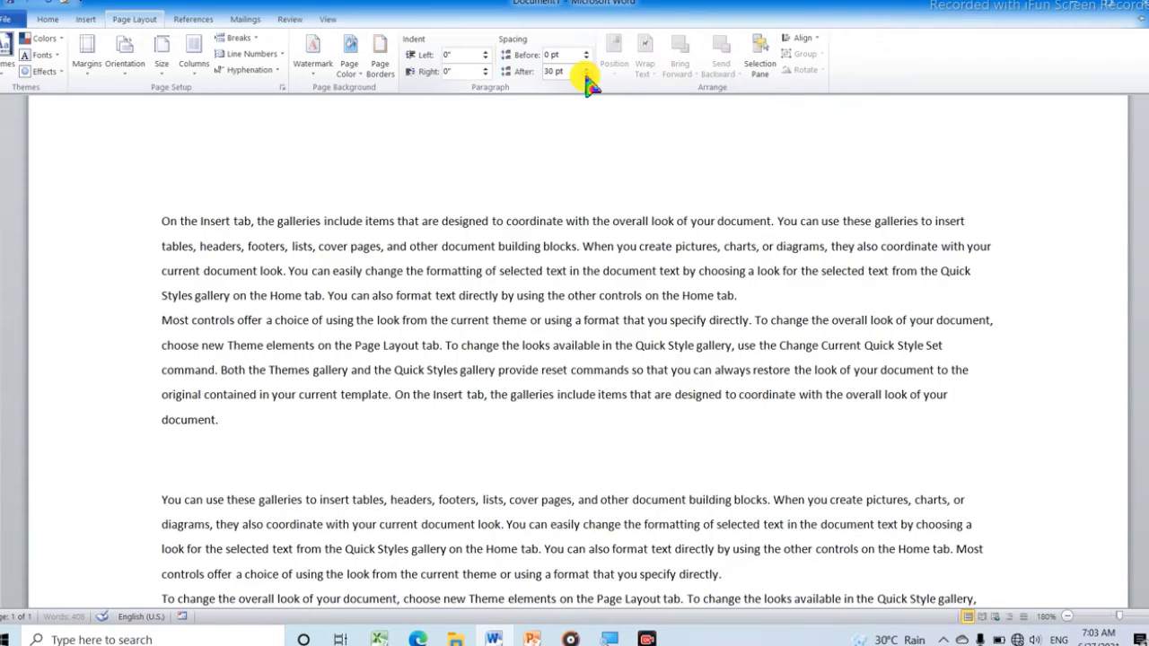
Reset the spacing after the second paragraph to 0 pt.
left_click(586, 75)
left_click(587, 76)
left_click(587, 75)
left_click(586, 76)
left_click(587, 75)
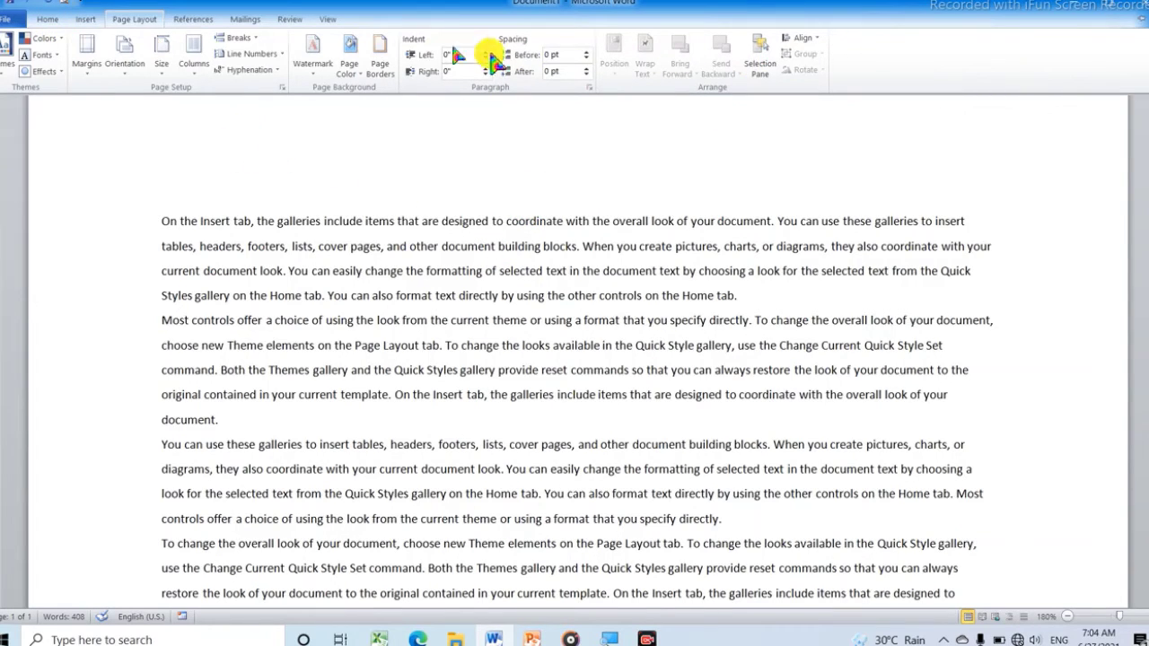
Insert the orange K logo picture 20210603_102100 from the Pictures folder into the second paragraph.
left_click(46, 19)
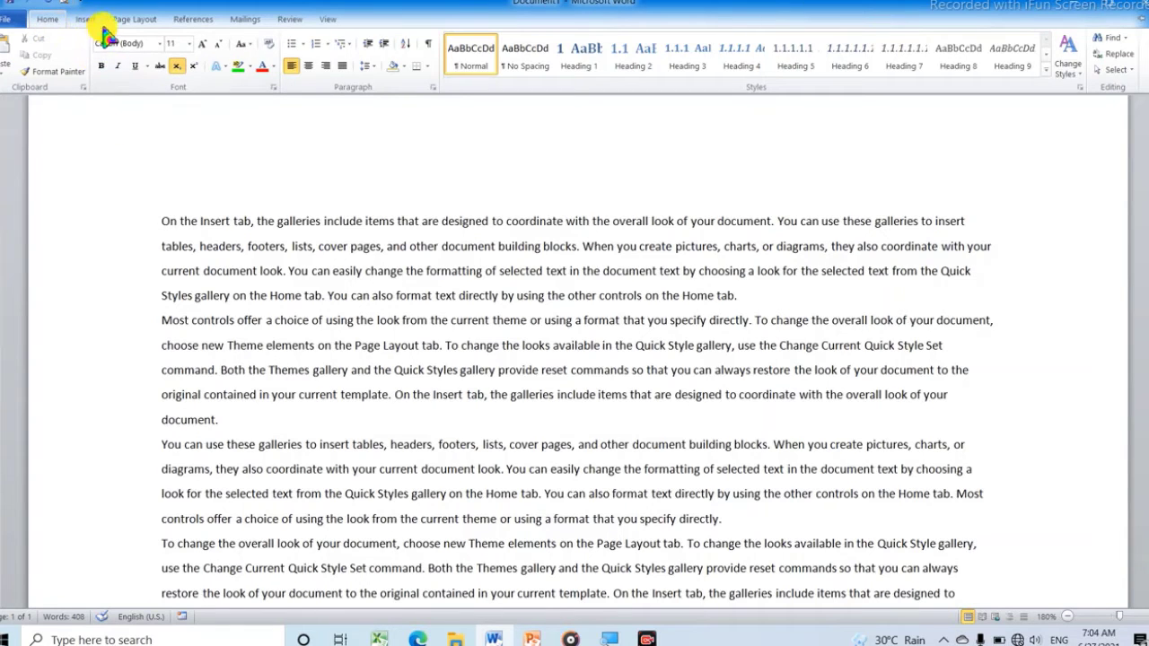
left_click(86, 19)
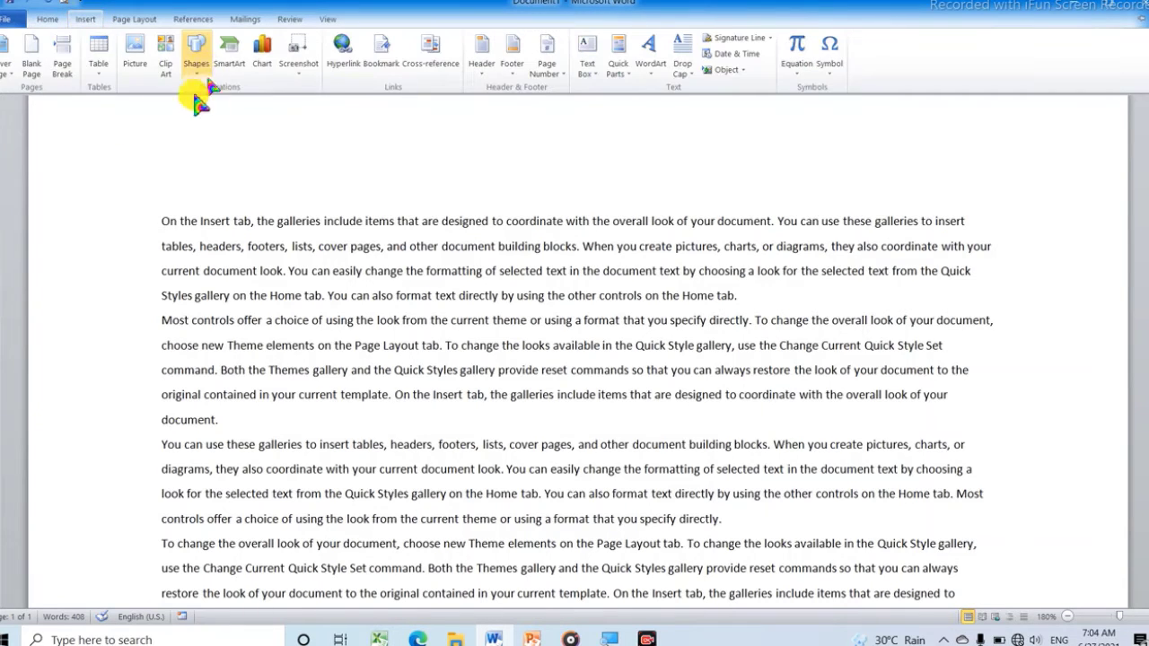
left_click(135, 61)
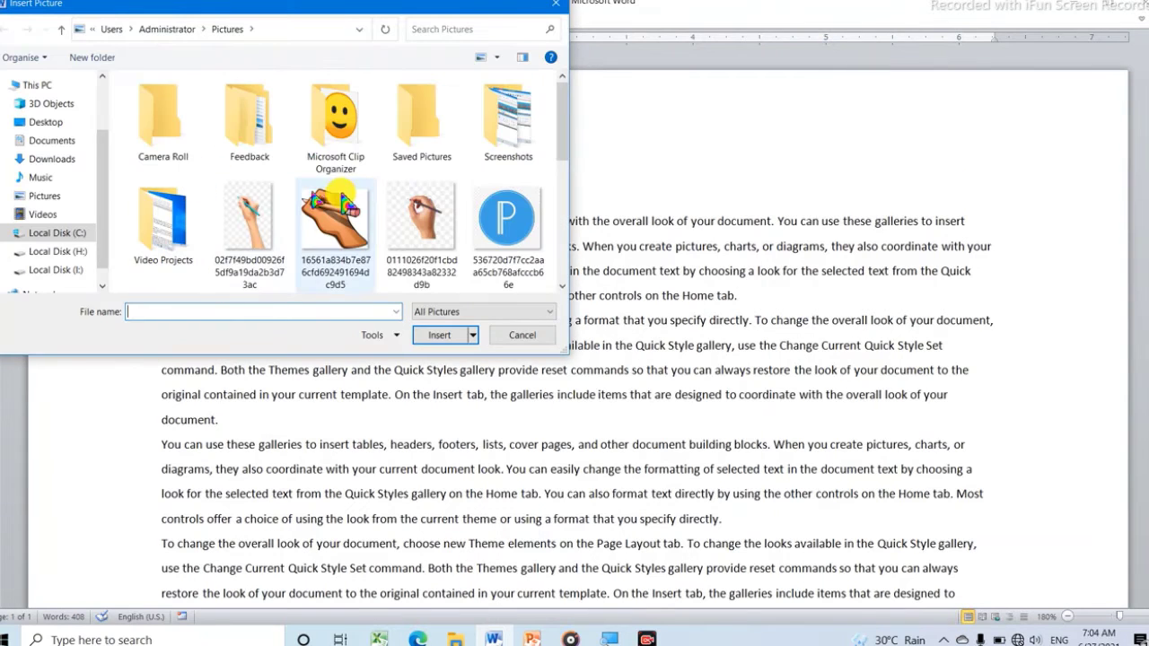
scroll(345, 205, "down", 1)
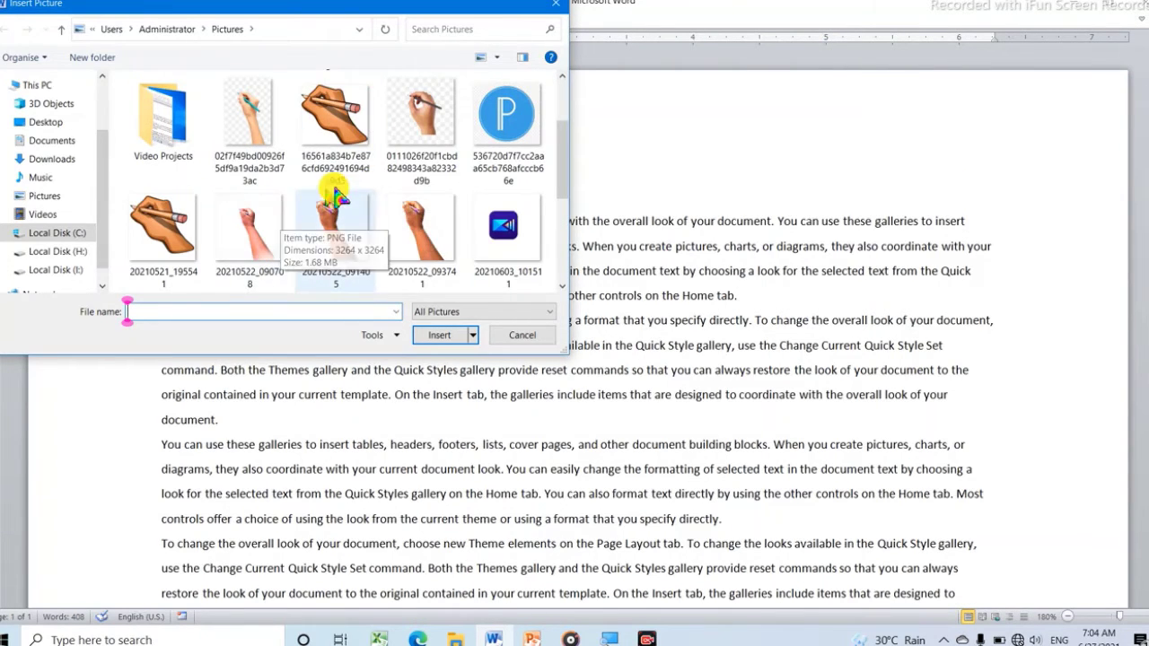
scroll(341, 200, "down", 2)
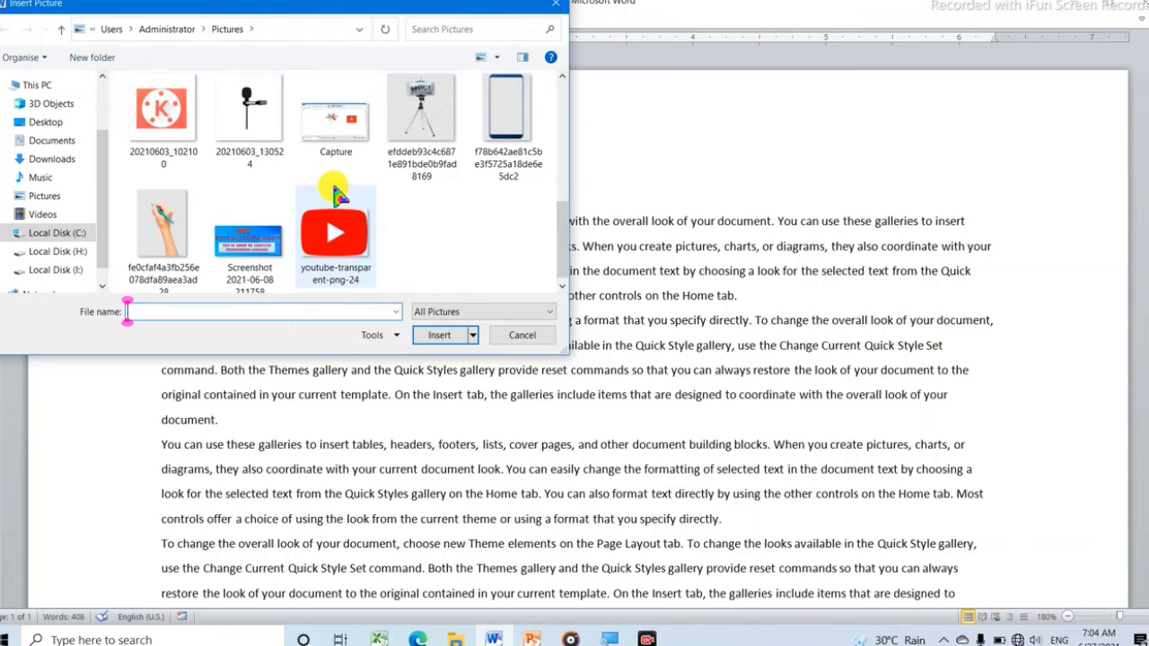
scroll(337, 193, "up", 2)
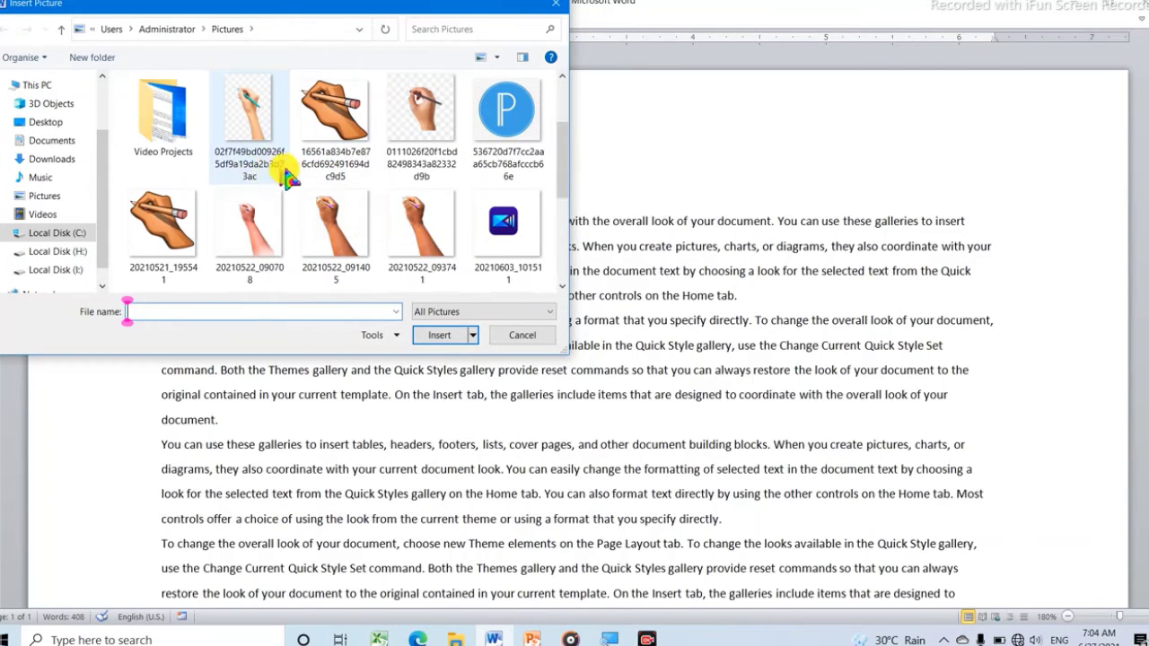
scroll(301, 176, "down", 1)
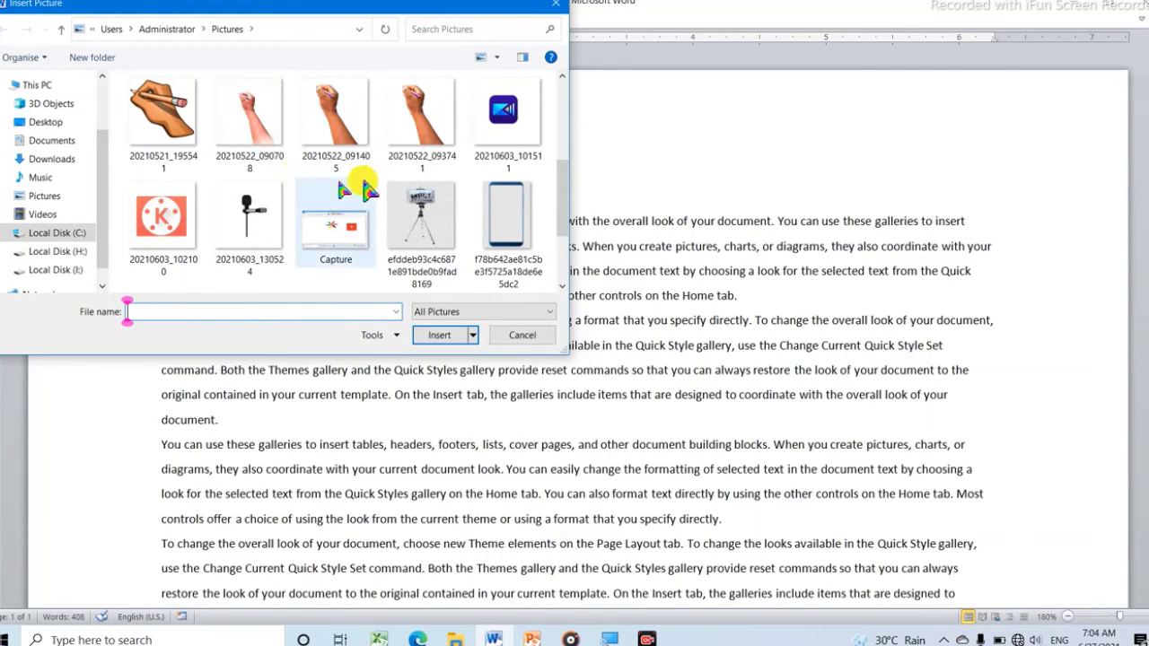
left_click(172, 223)
left_click(440, 335)
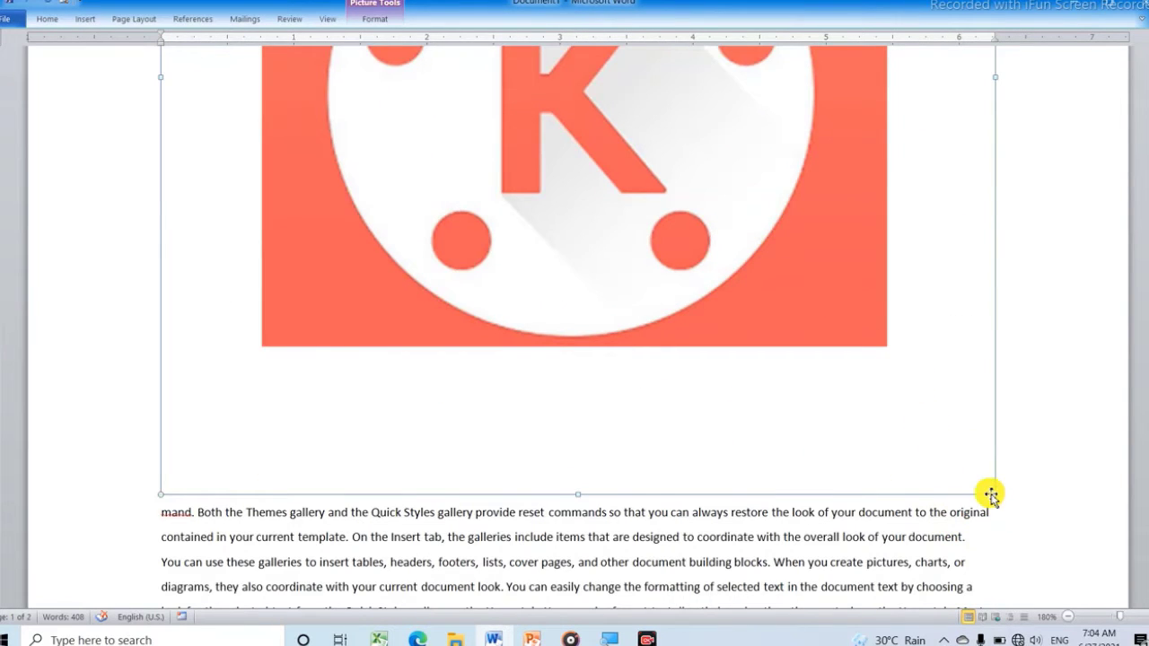
Shrink the inserted K logo picture to about 3.26" by 3.26".
left_click_drag(995, 496, 696, 261)
scroll(553, 161, "up", 8)
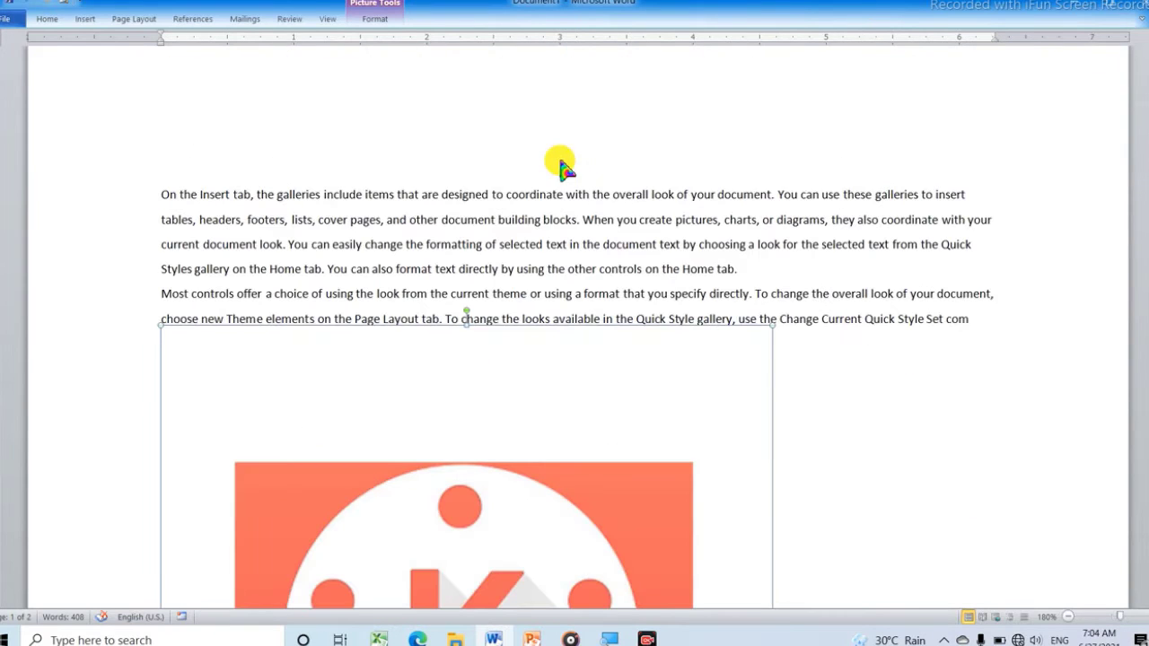
left_click_drag(772, 326, 592, 520)
scroll(539, 431, "down", 1)
scroll(575, 354, "down", 3)
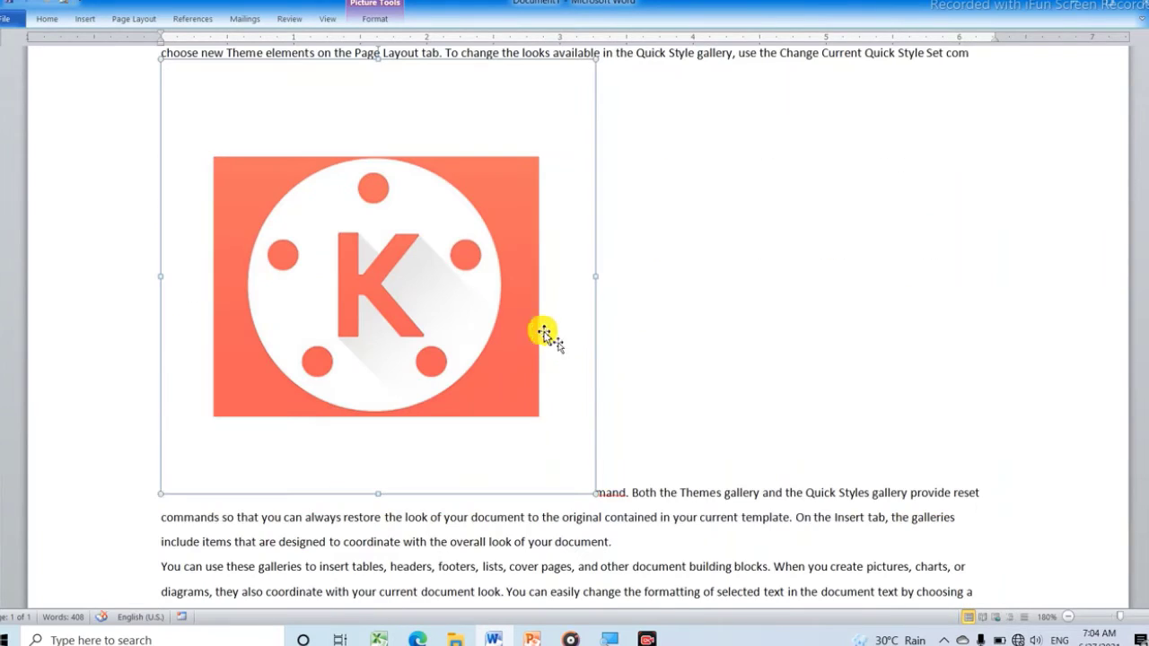
Set the position of the K logo picture to In Line with Text.
left_click(137, 19)
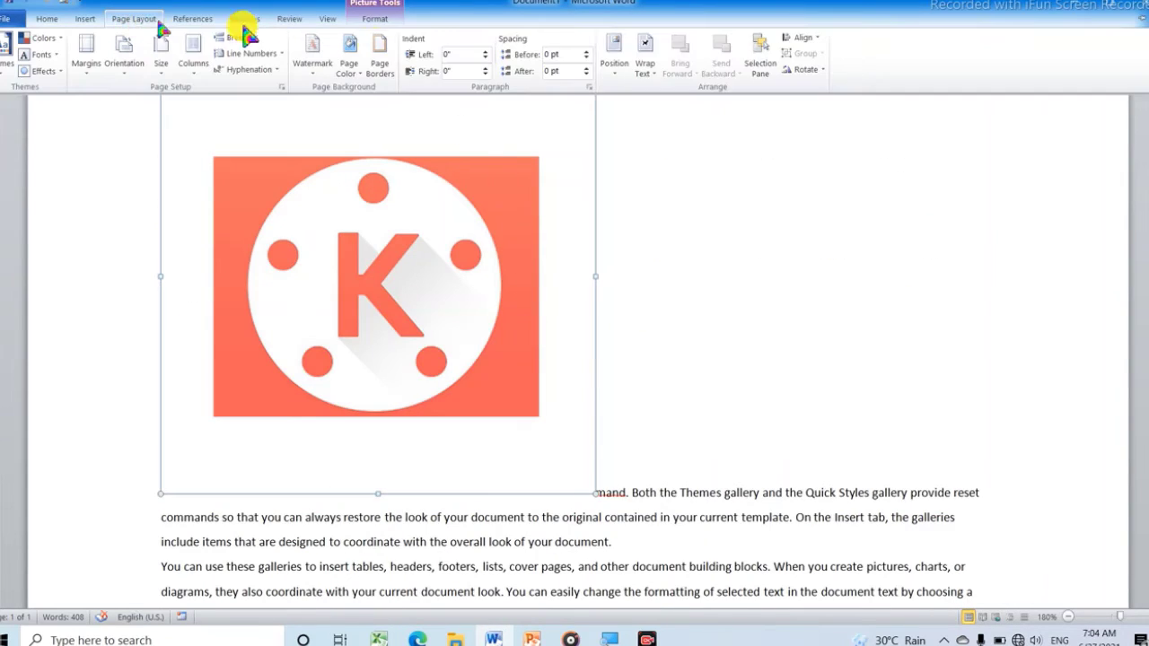
left_click(618, 79)
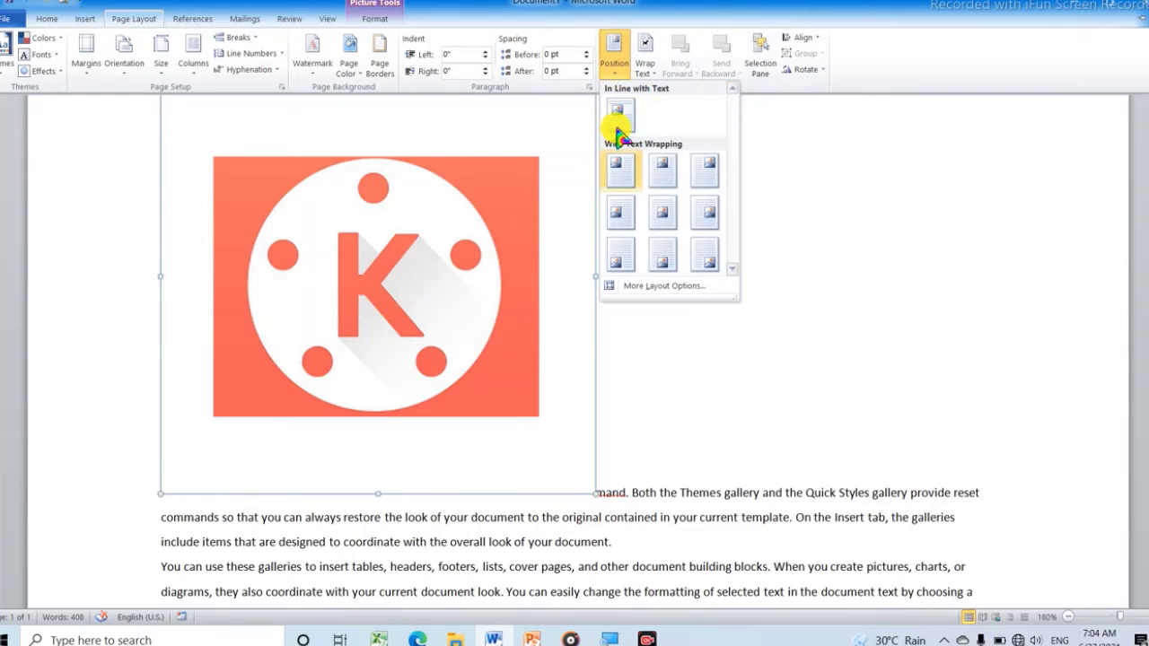
left_click(619, 117)
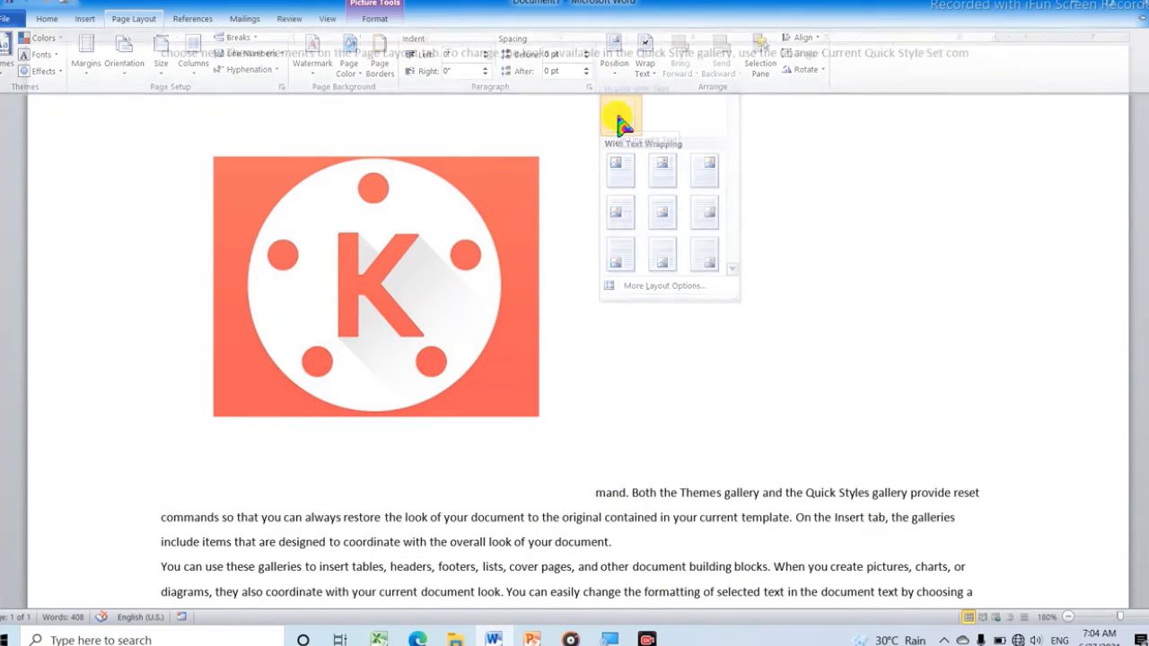
Position the K logo picture at the upper-left corner of the page's text area with text wrapping.
left_click(372, 17)
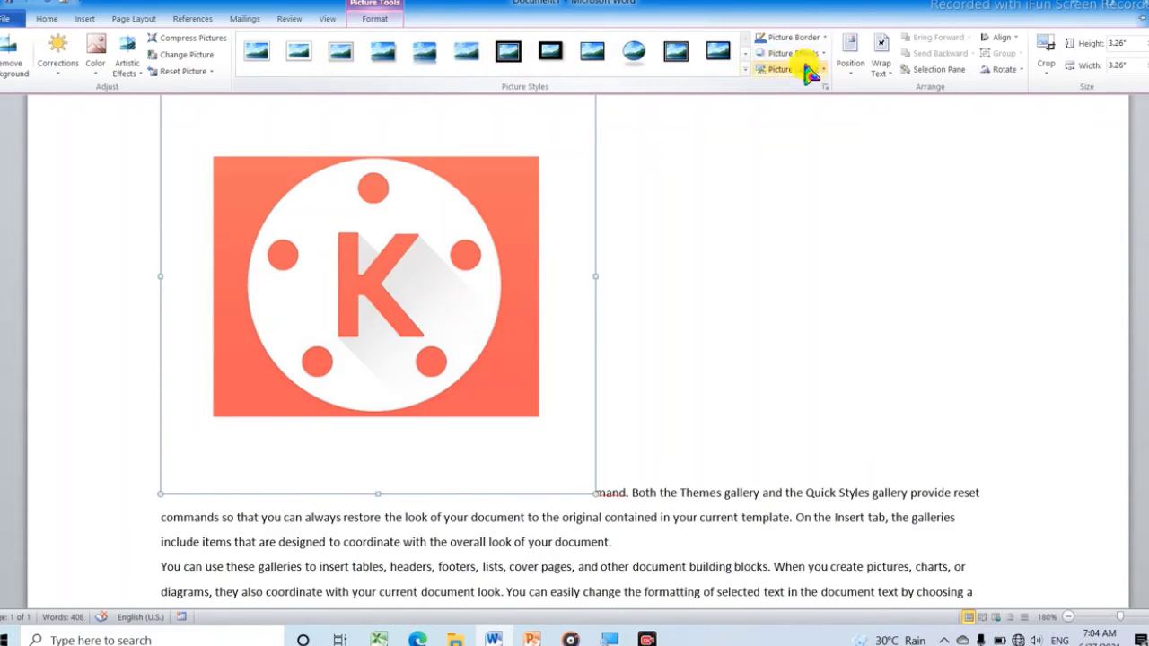
left_click(850, 72)
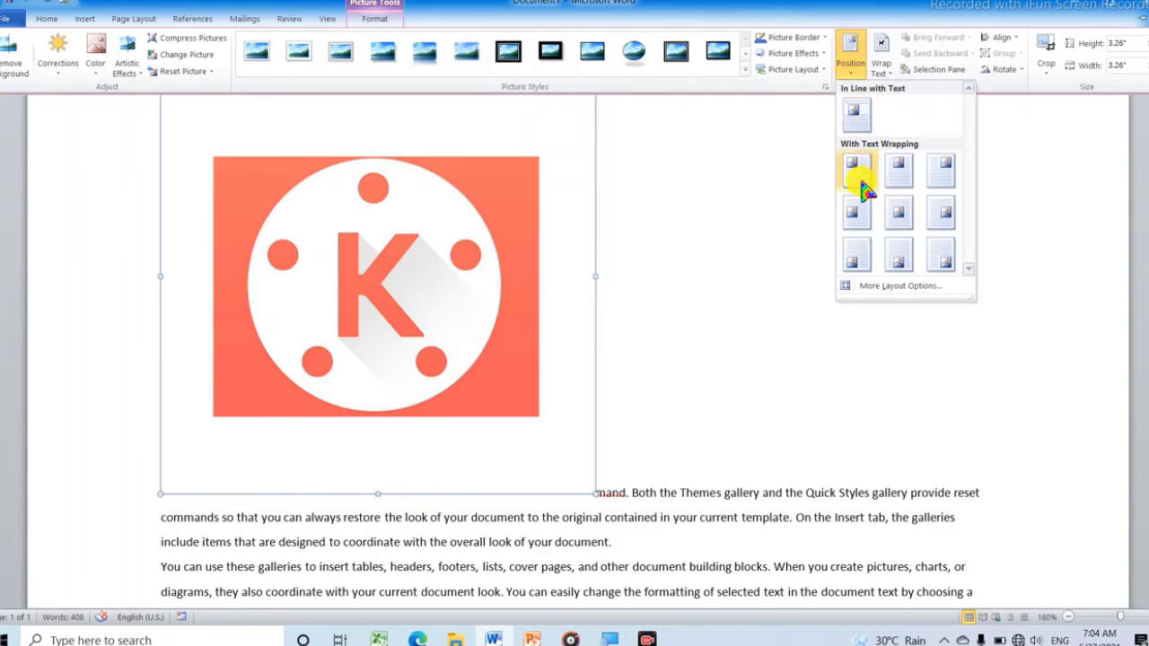
left_click(857, 169)
scroll(606, 241, "up", 3)
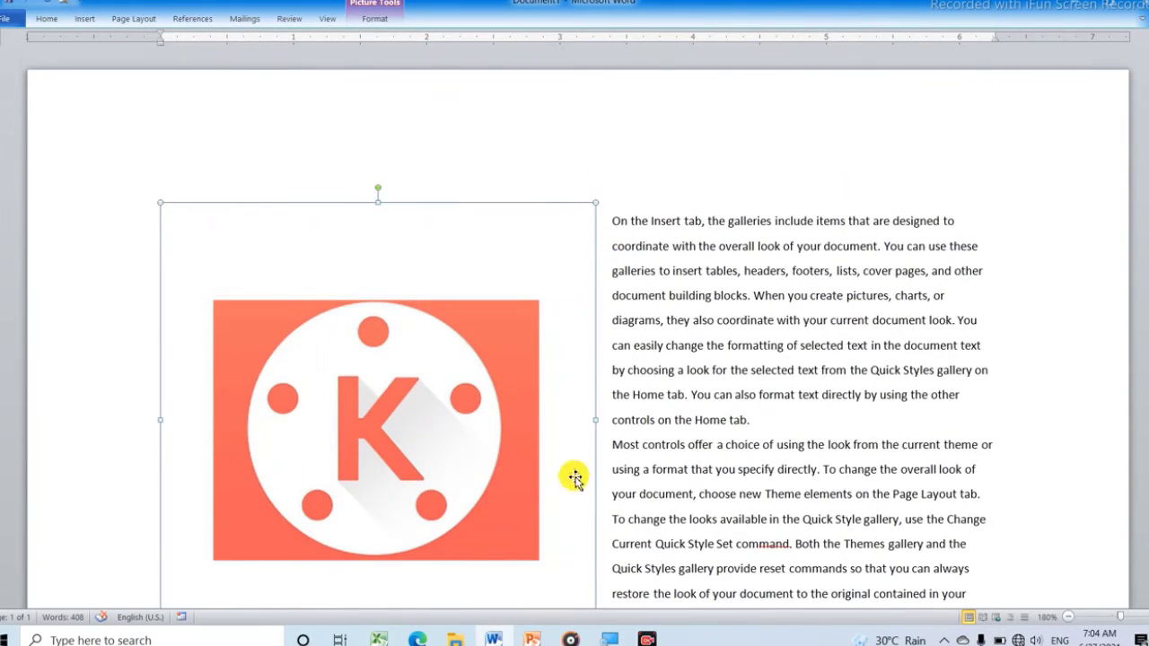
Shrink the wrapped K logo picture to about 1.4" by 1.4".
scroll(577, 457, "down", 3)
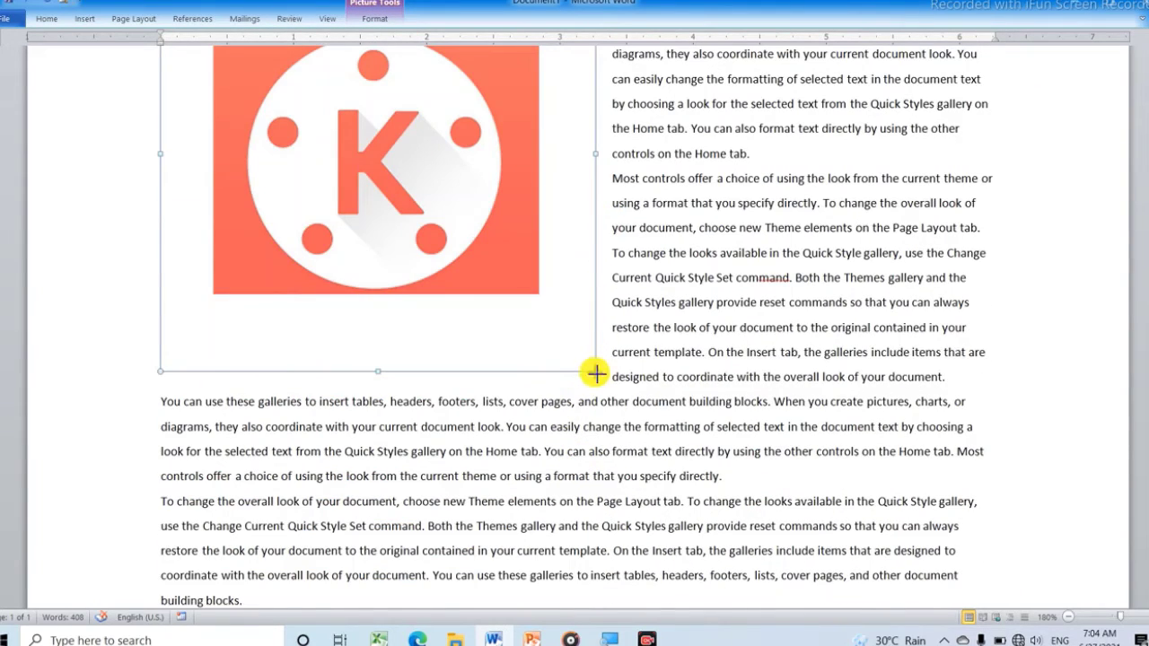
left_click_drag(596, 373, 469, 185)
scroll(351, 292, "up", 3)
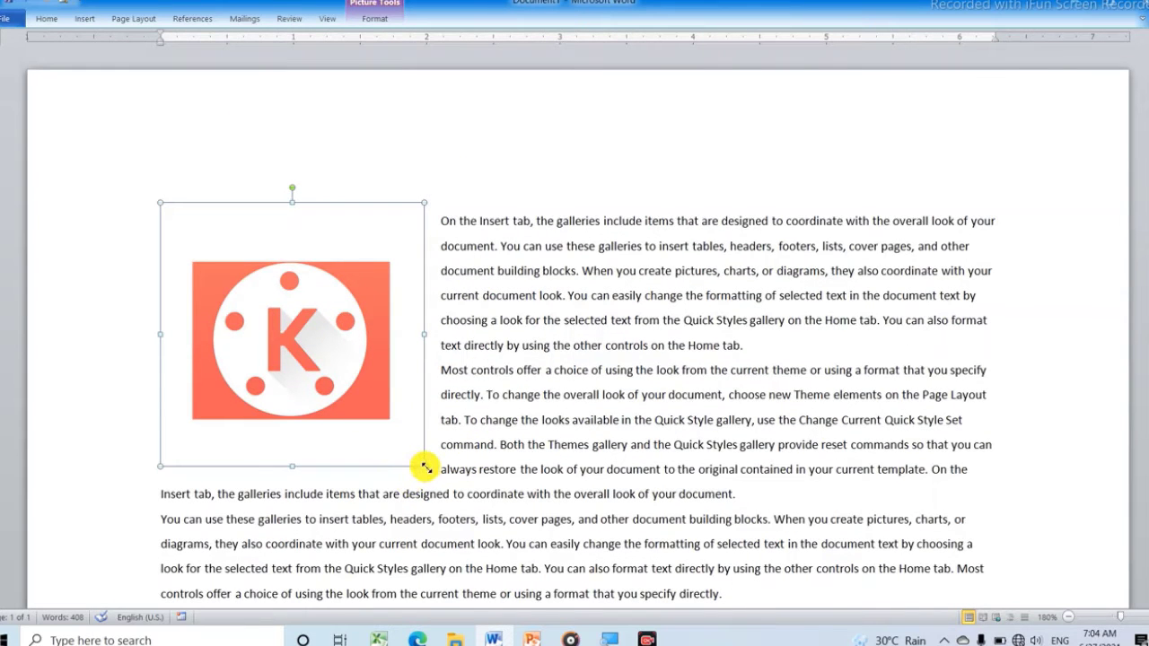
left_click_drag(426, 466, 346, 388)
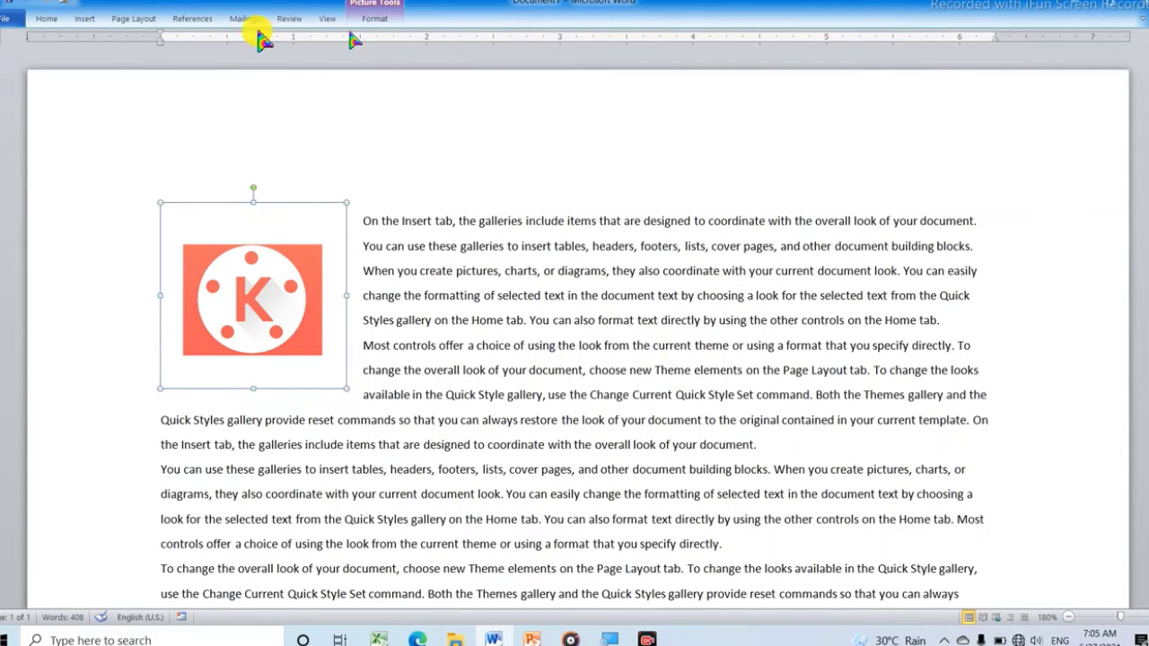
Set the K logo picture's text wrapping to Tight and move it into the middle of the first two paragraphs.
left_click(118, 20)
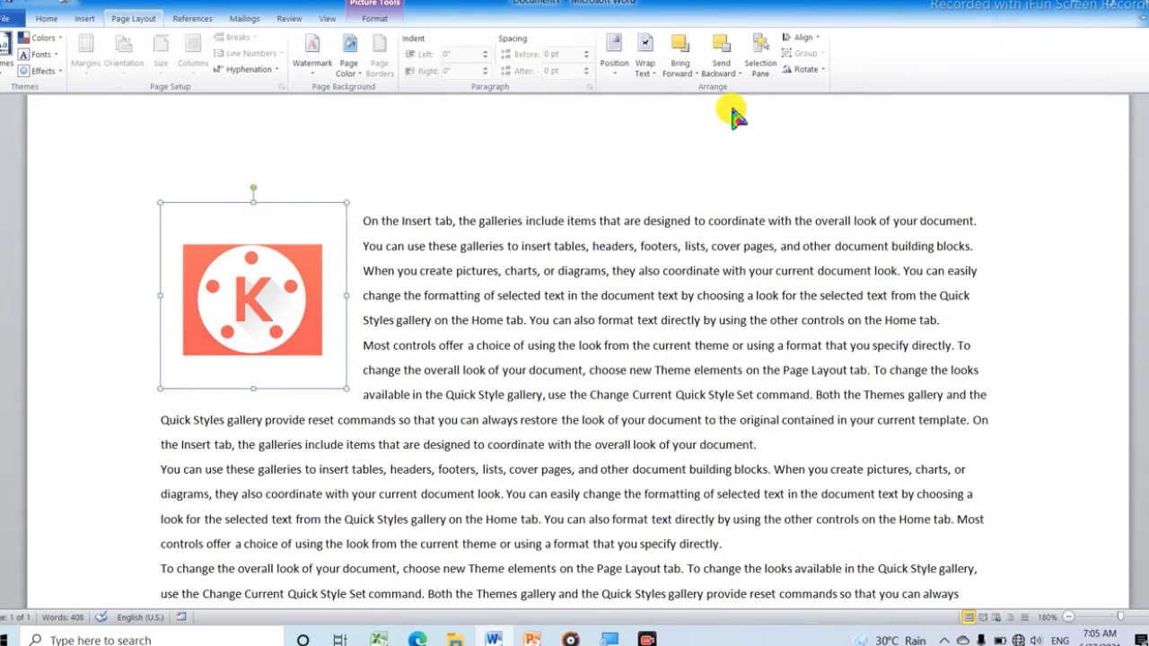
left_click(657, 79)
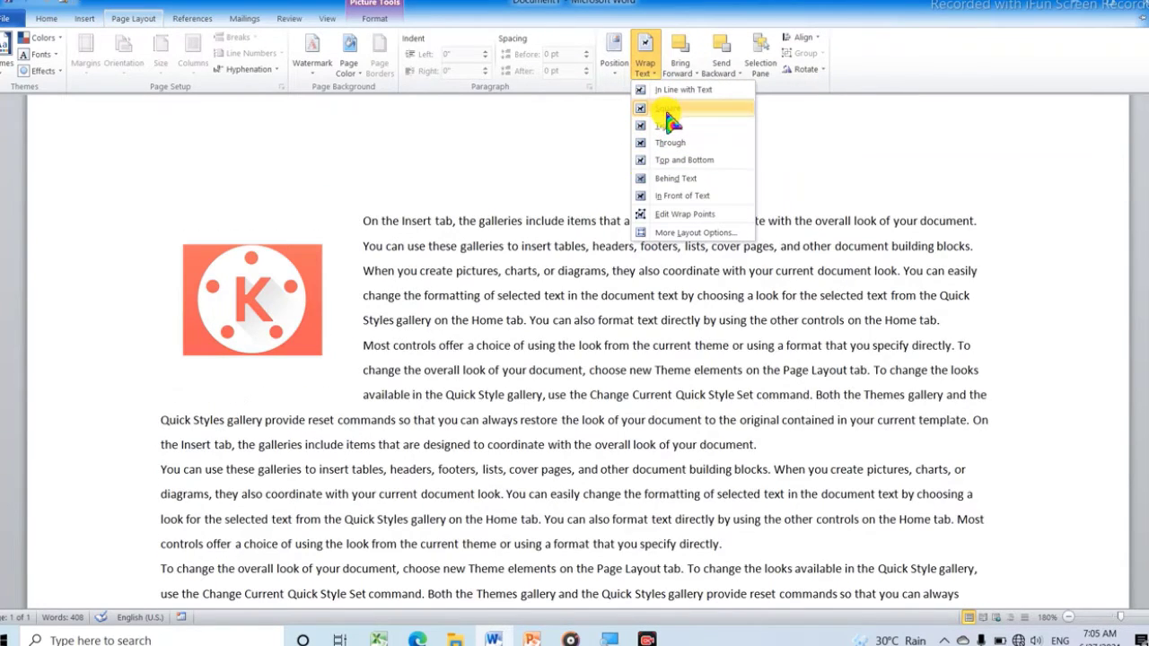
left_click(672, 109)
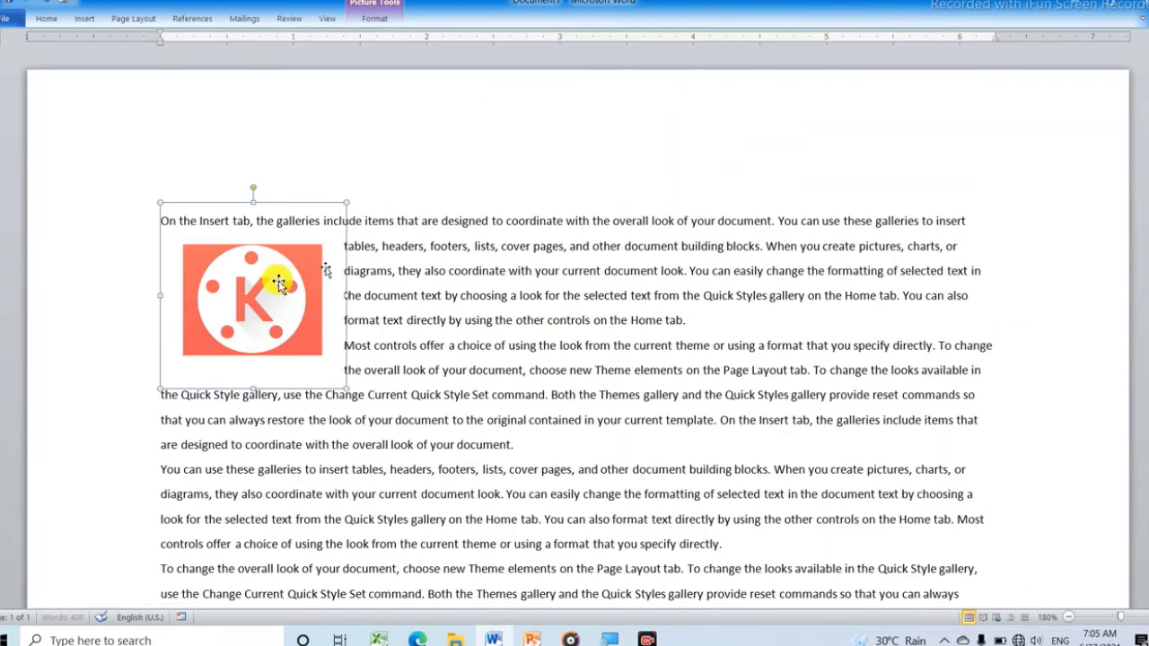
left_click_drag(238, 284, 601, 325)
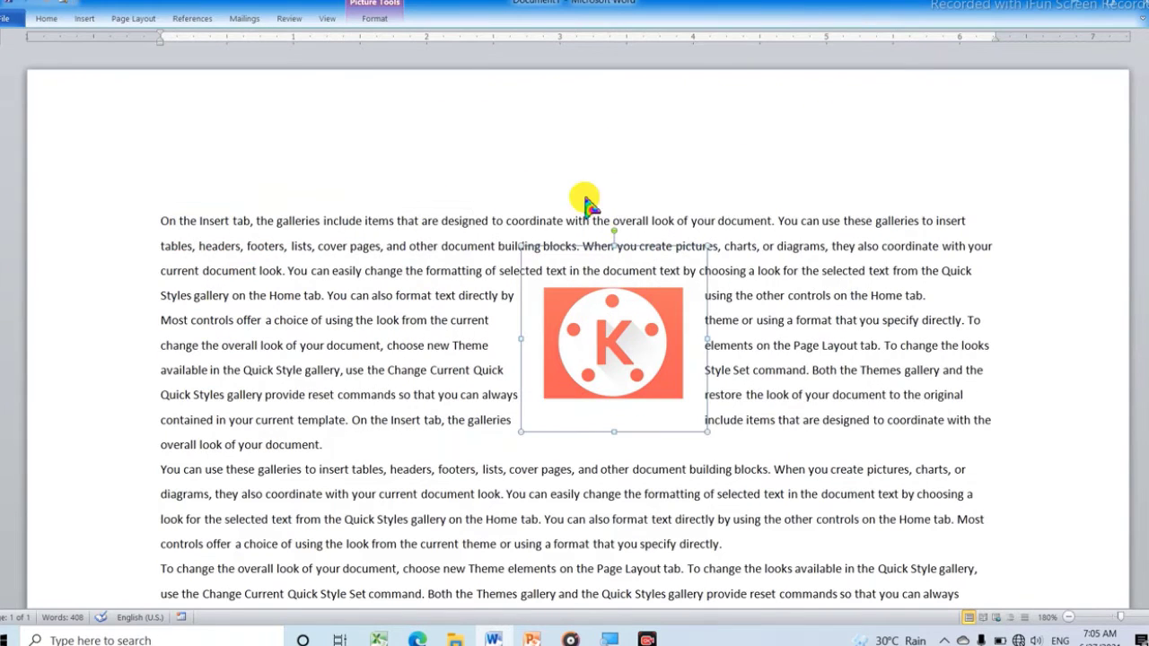
Change the K logo picture's text wrapping to Behind Text.
left_click(139, 18)
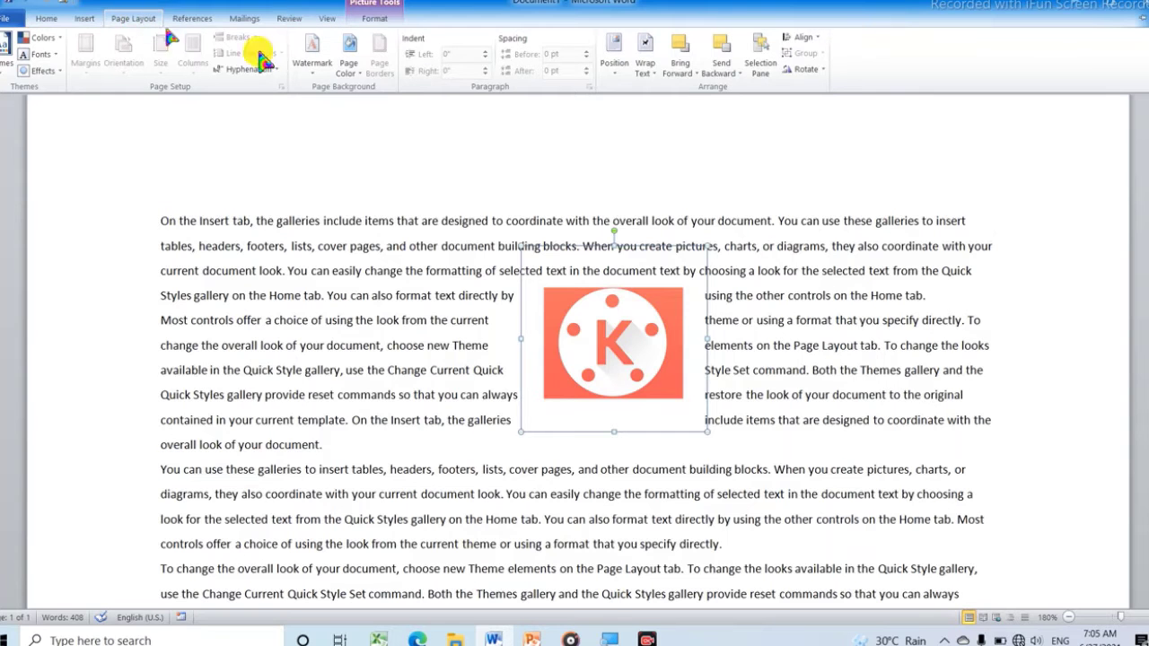
left_click(648, 63)
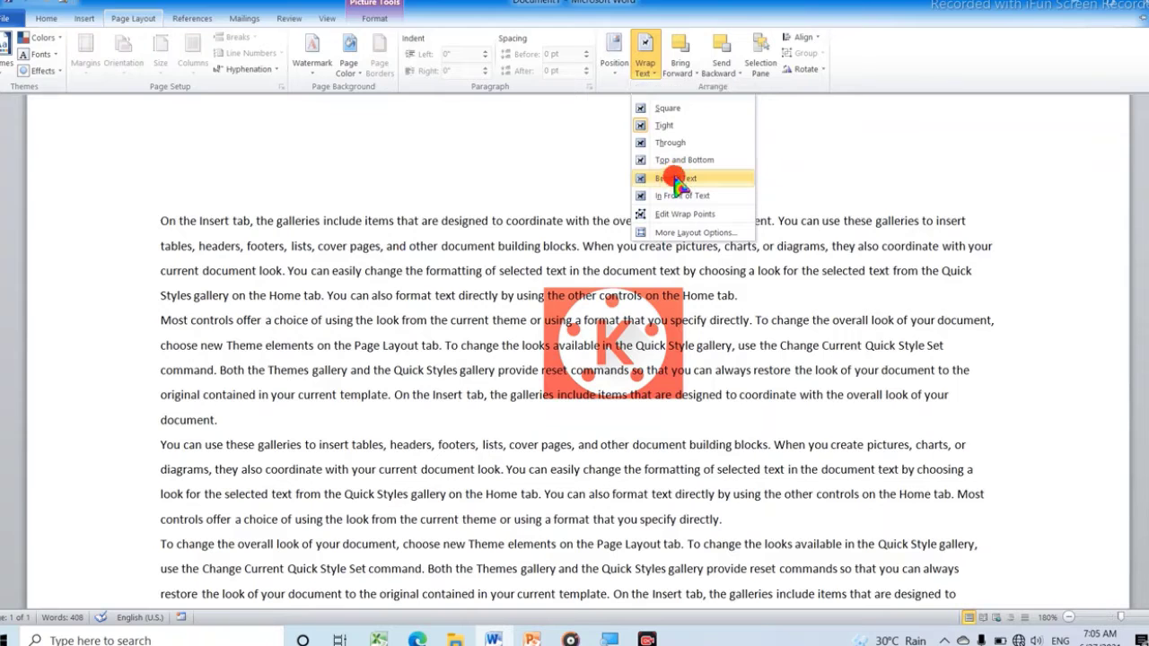
left_click(679, 178)
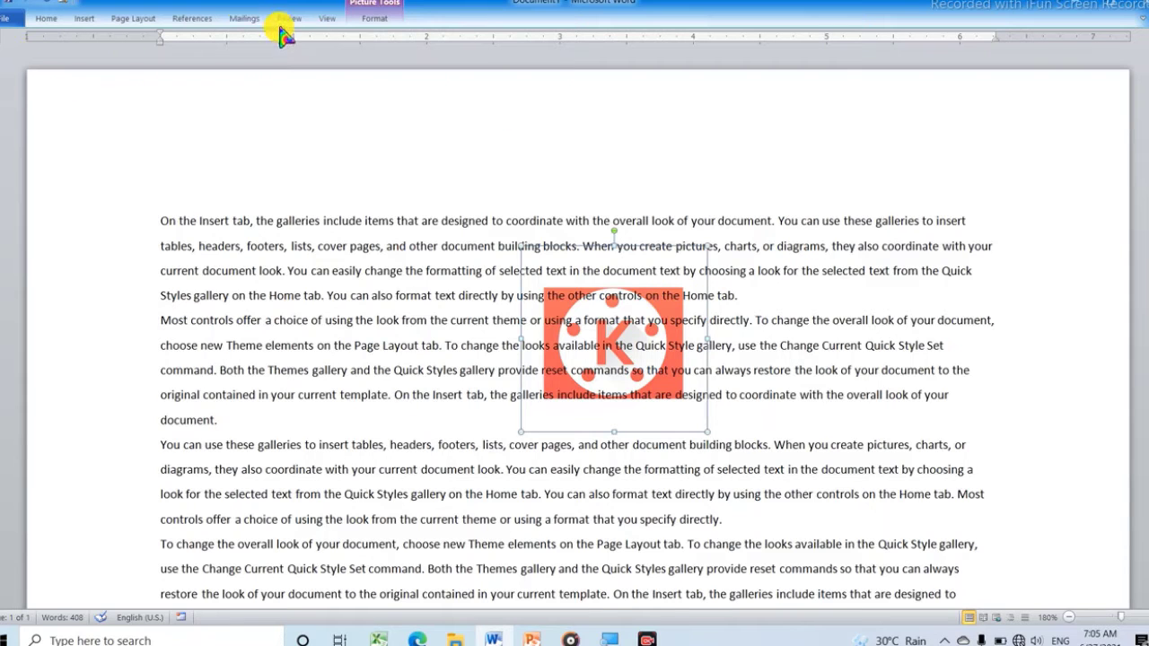
Apply Bring Forward and Bring to Front to the K logo picture.
left_click(132, 19)
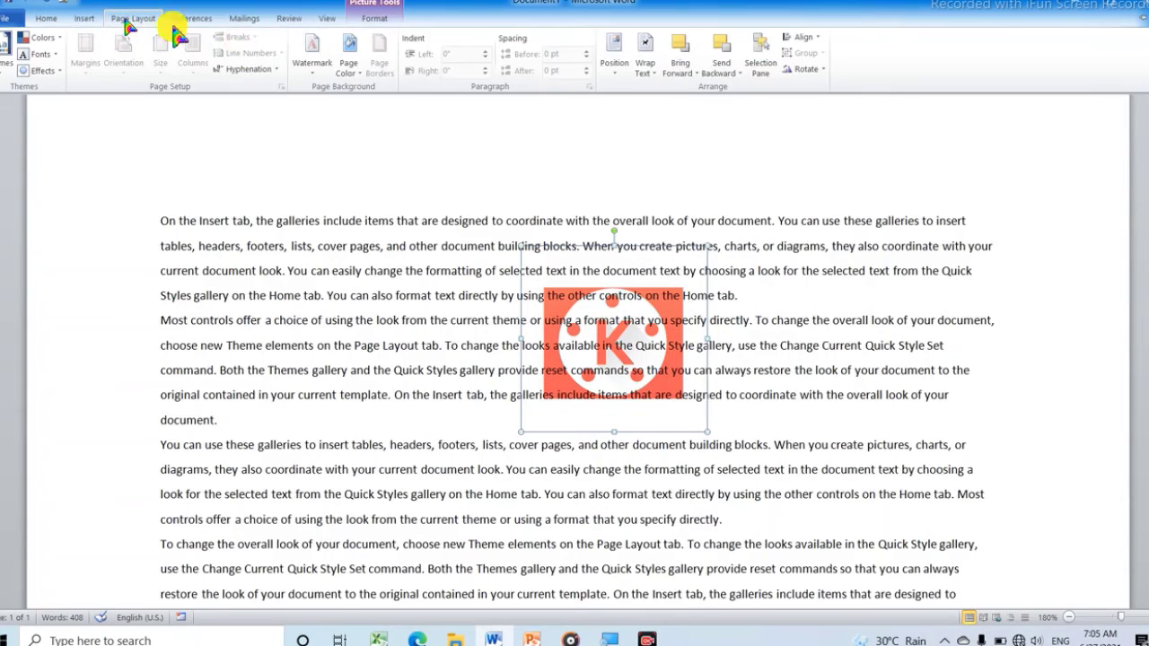
left_click(698, 79)
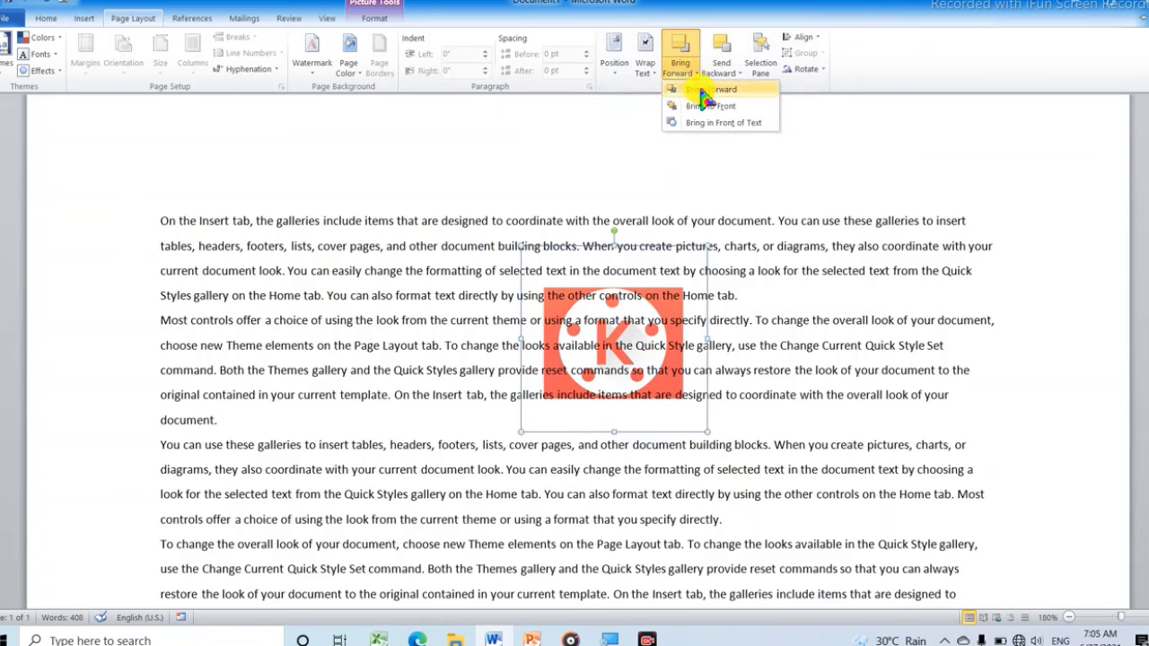
left_click(704, 90)
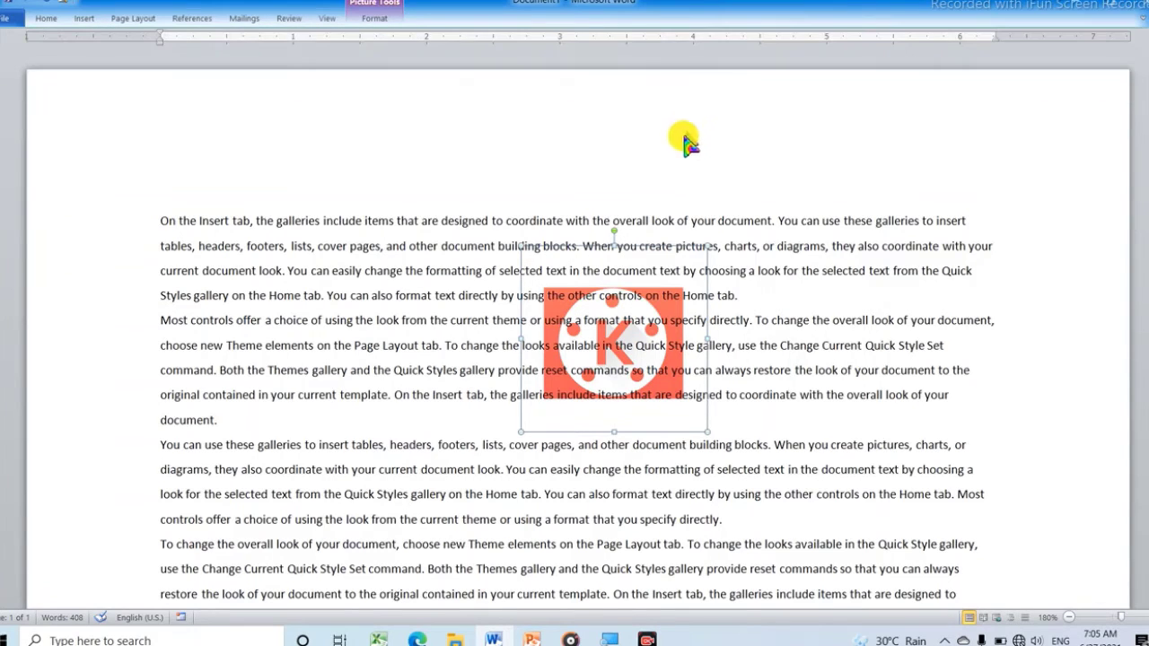
left_click(135, 20)
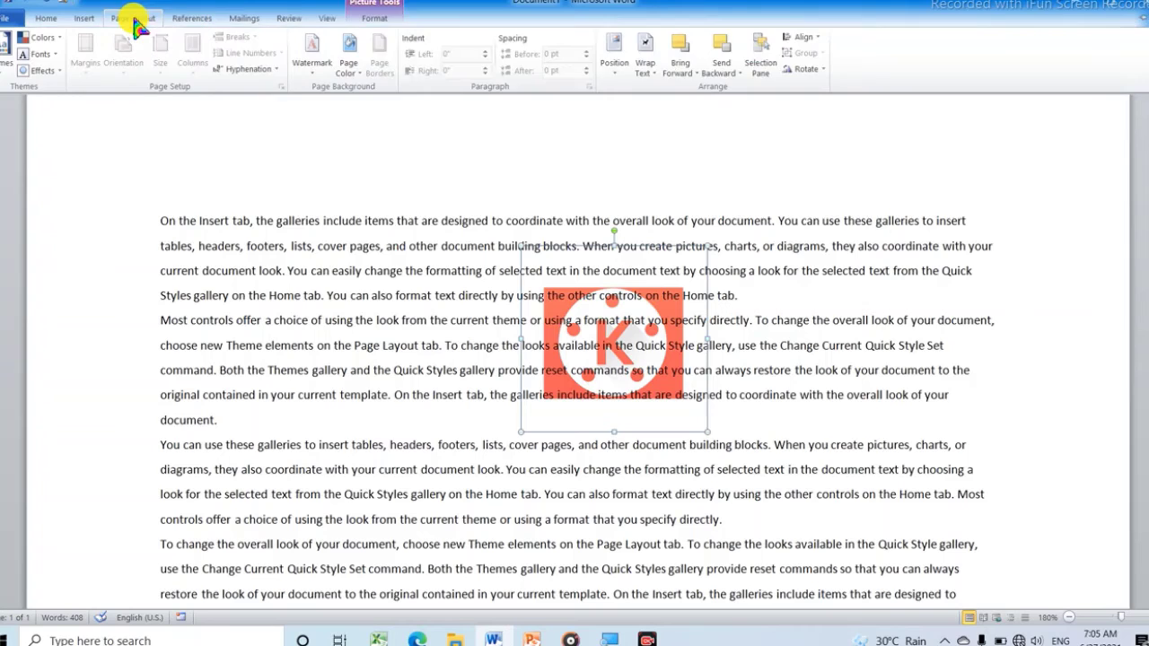
left_click(698, 77)
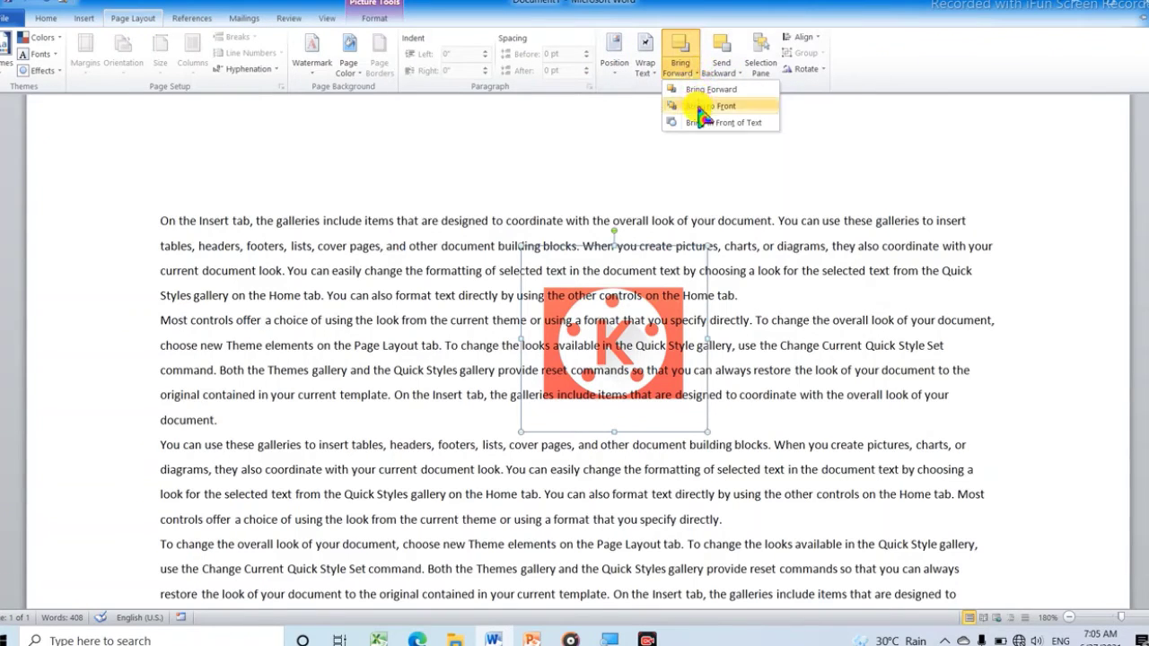
left_click(700, 106)
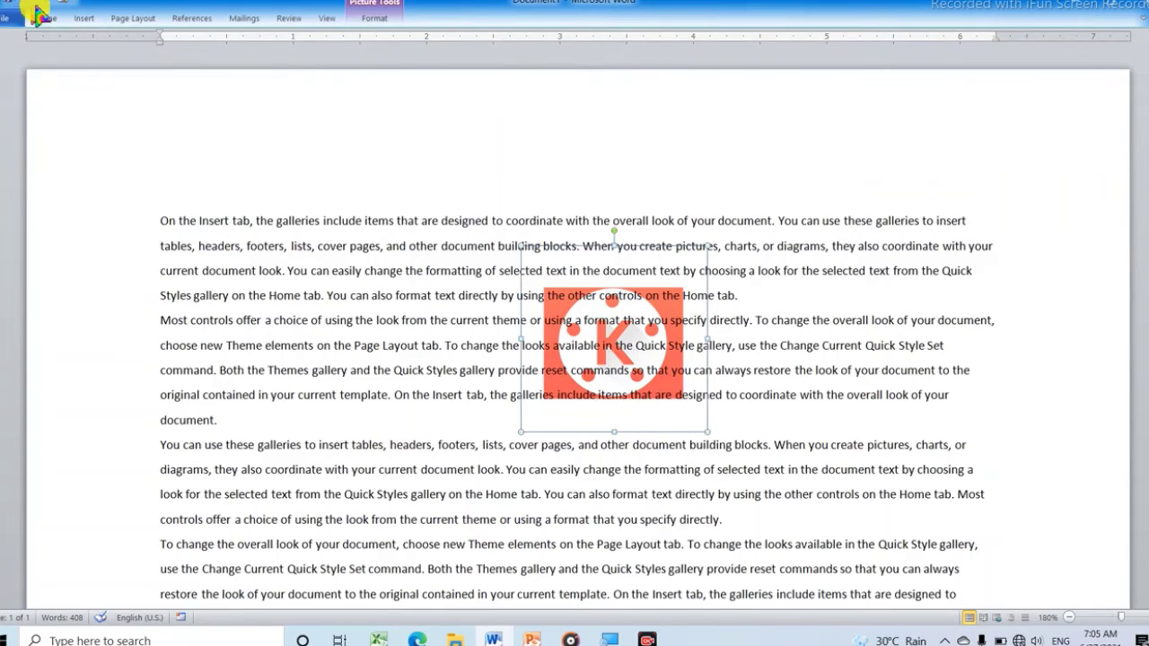
Review the K logo picture's text wrapping and layering options, and view the page's shapes in the Selection Pane.
left_click(134, 18)
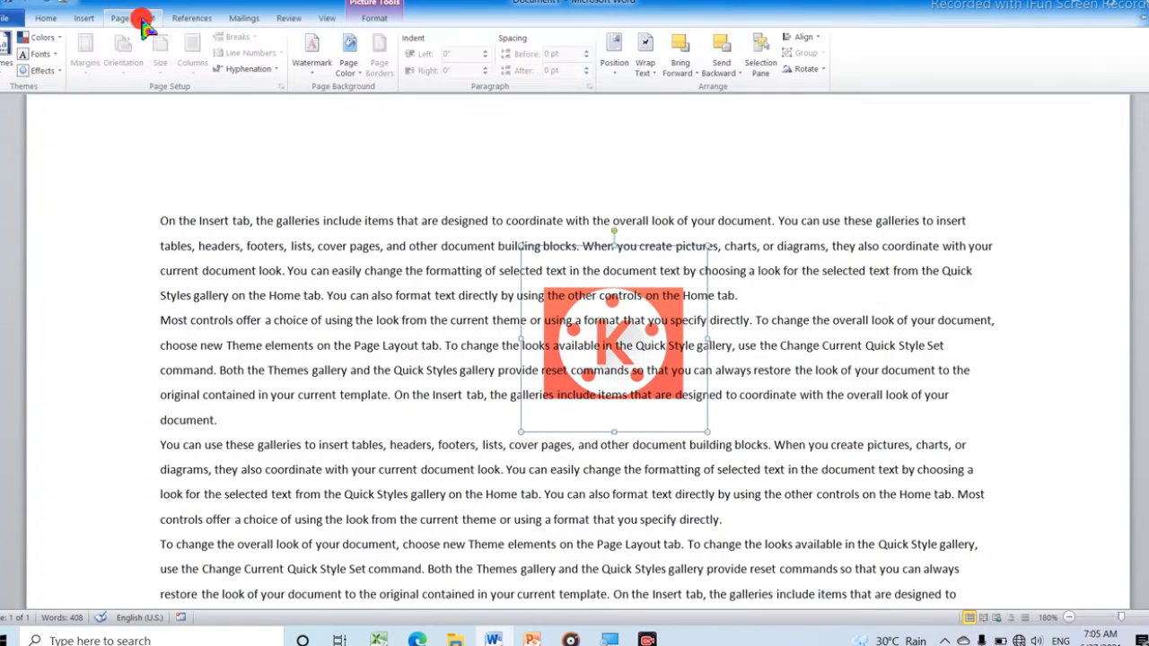
left_click(661, 79)
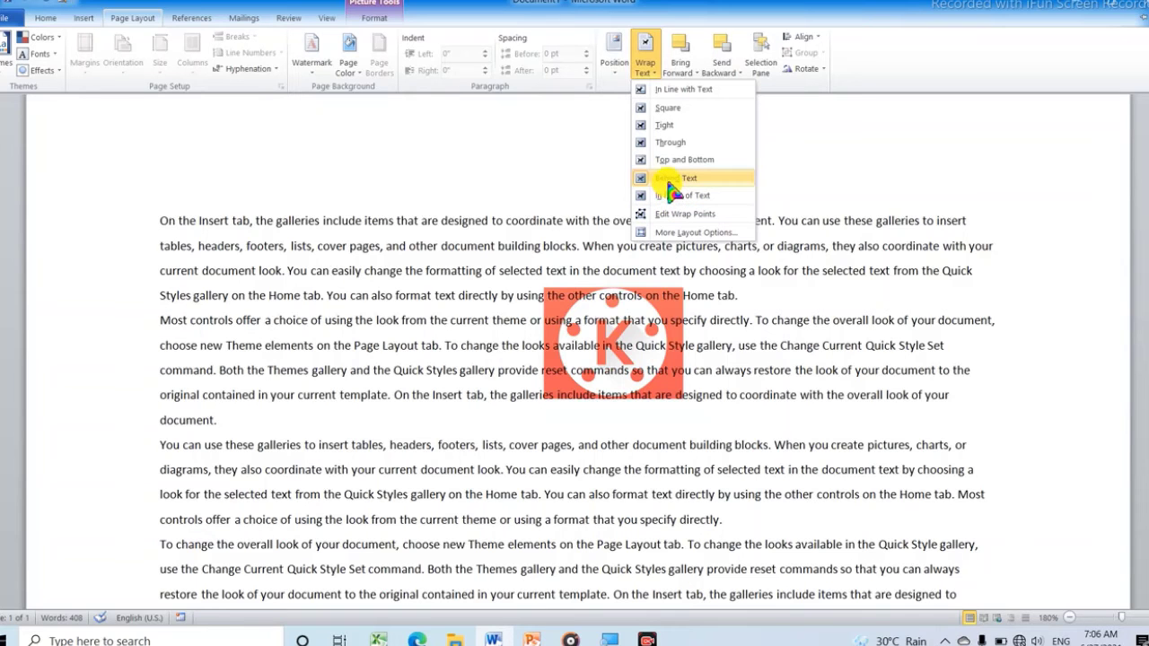
left_click(695, 73)
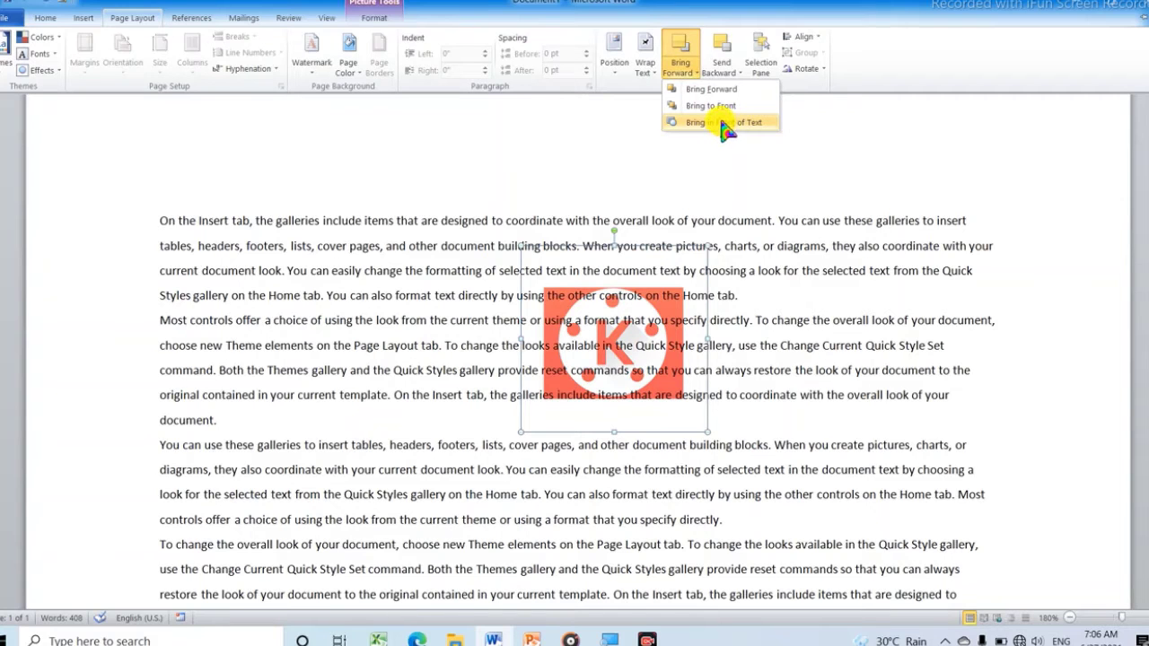
left_click(737, 73)
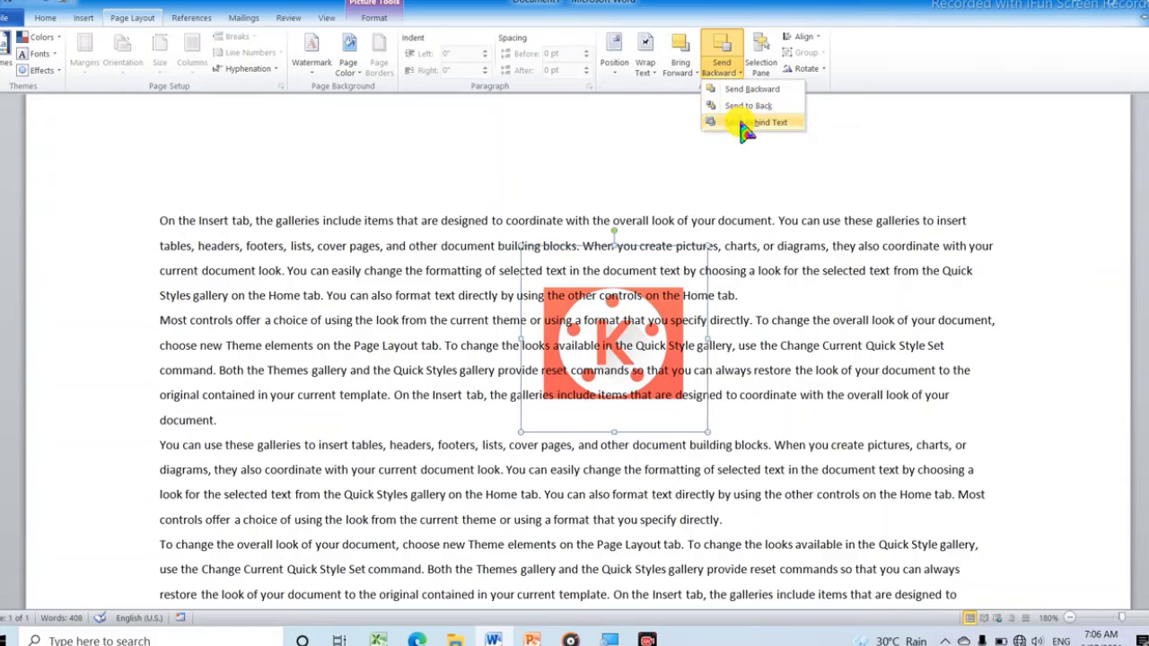
left_click(760, 63)
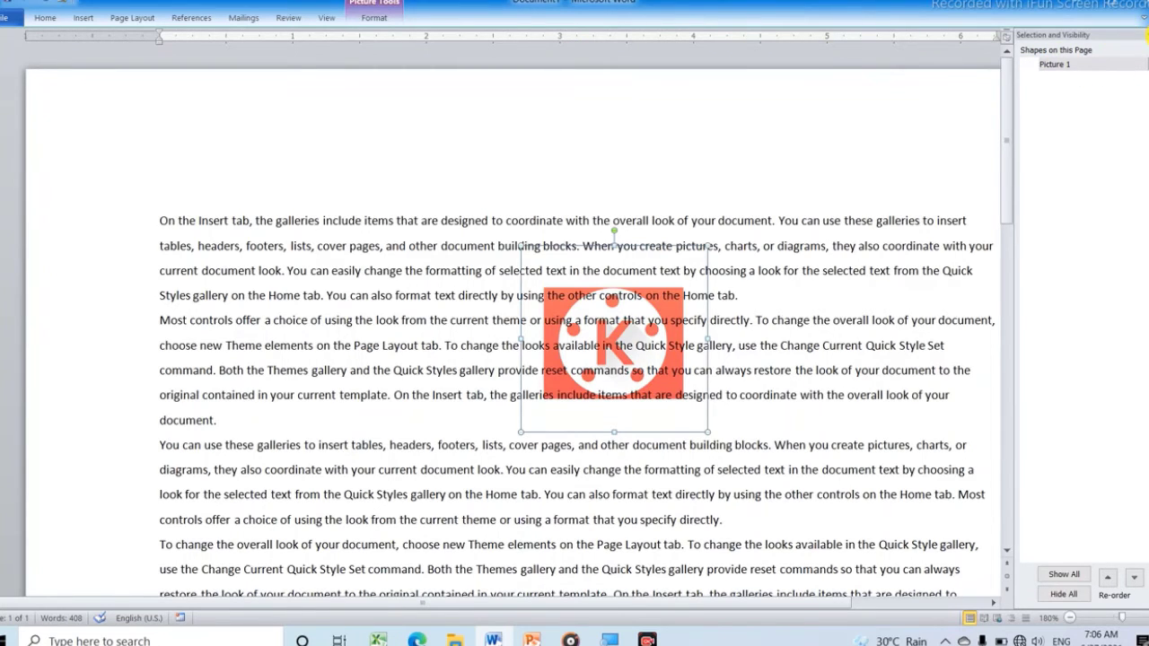
left_click(1142, 34)
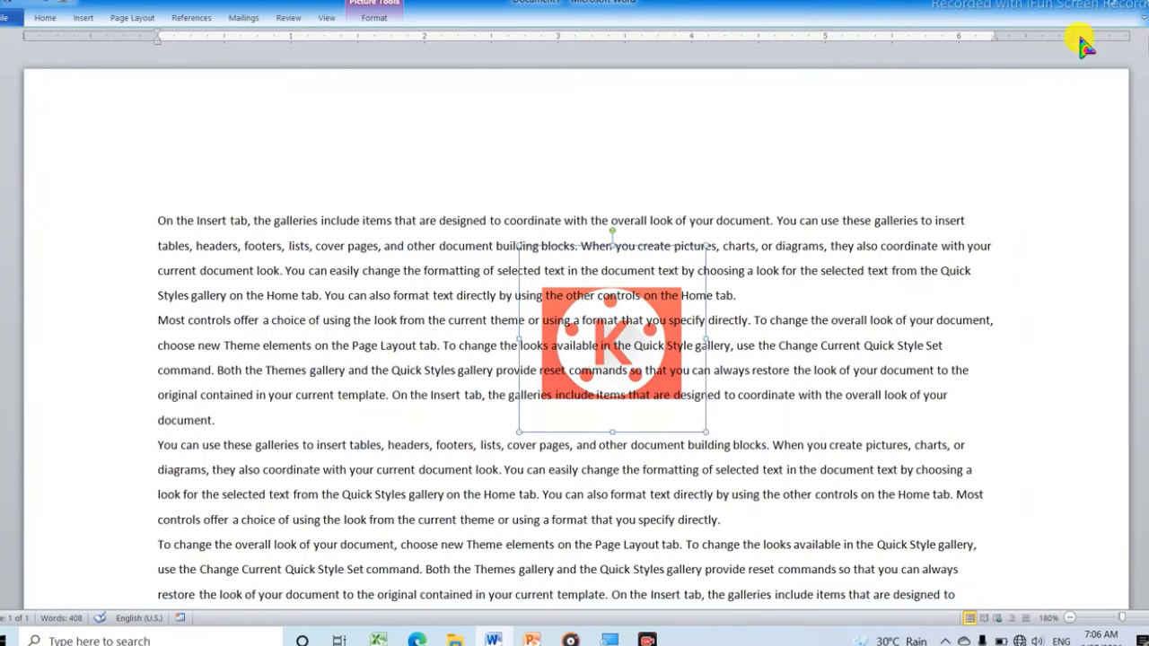
Select the whole document and set the object alignment reference to Align to Page.
left_click(136, 18)
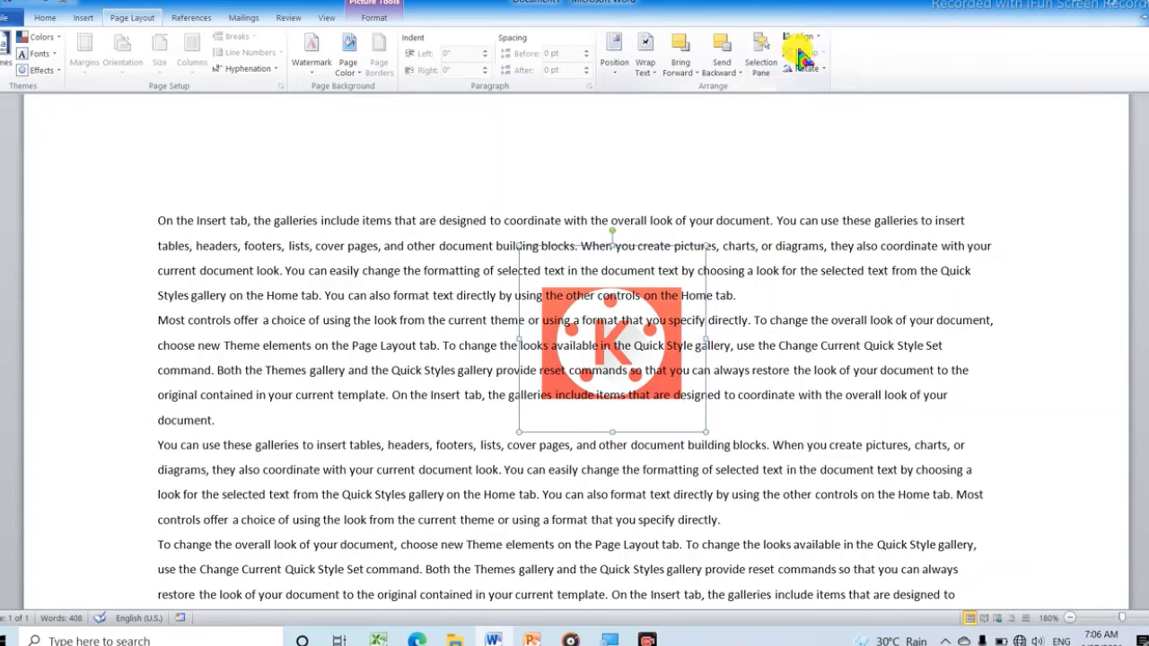
left_click(611, 282)
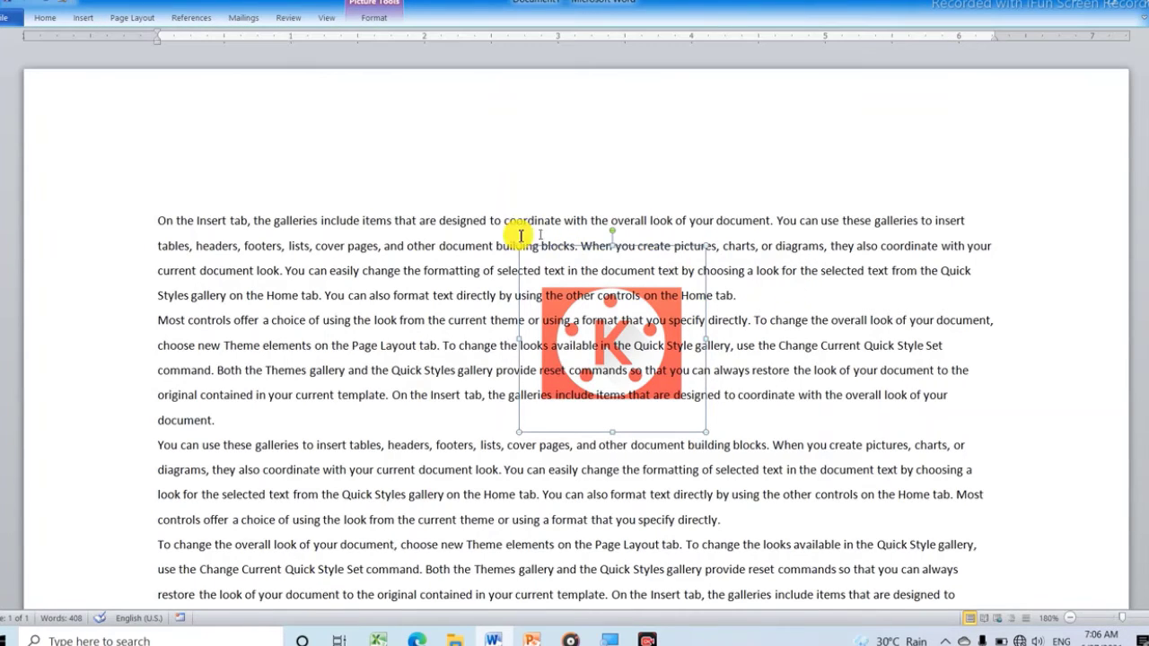
left_click(539, 269)
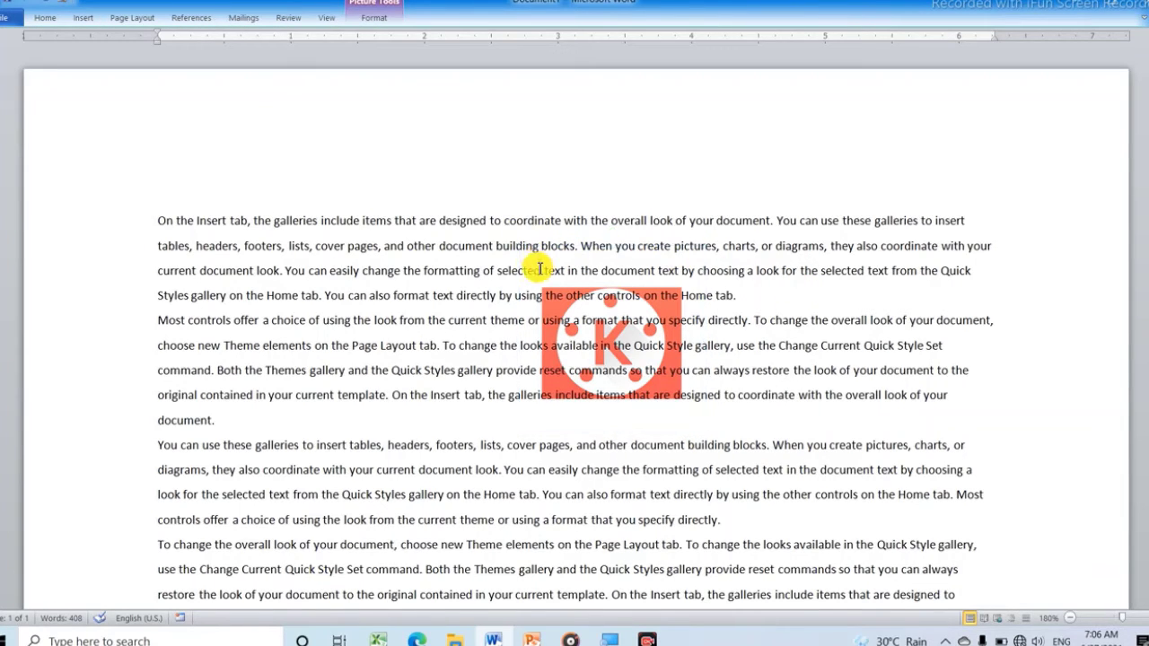
left_click(130, 19)
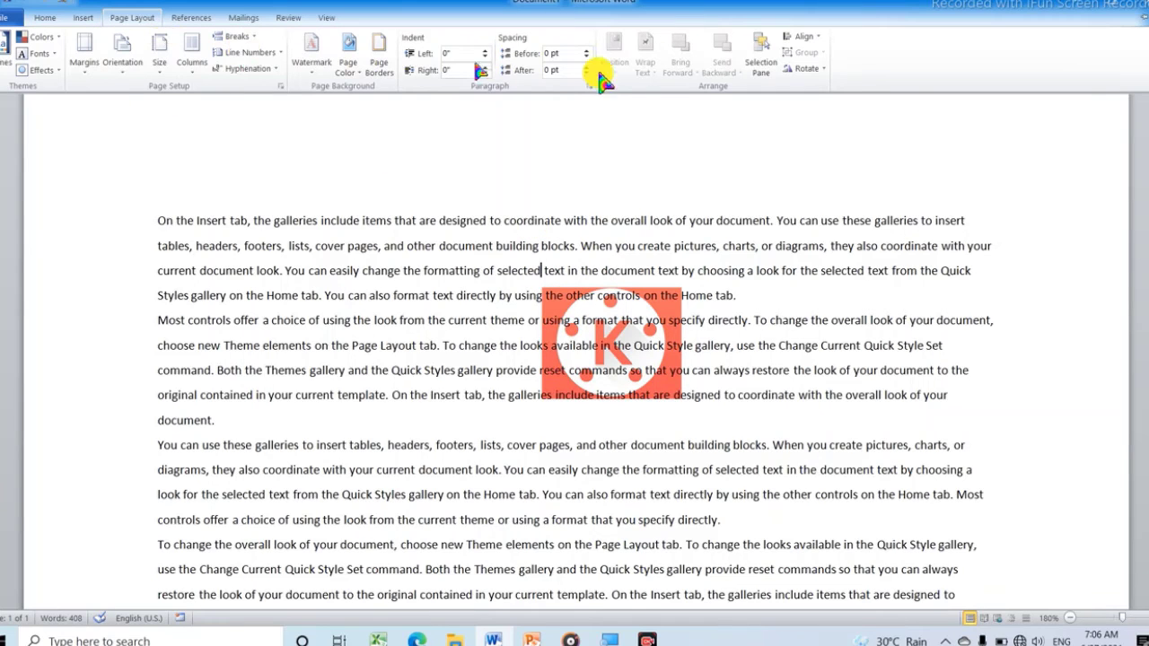
left_click(813, 37)
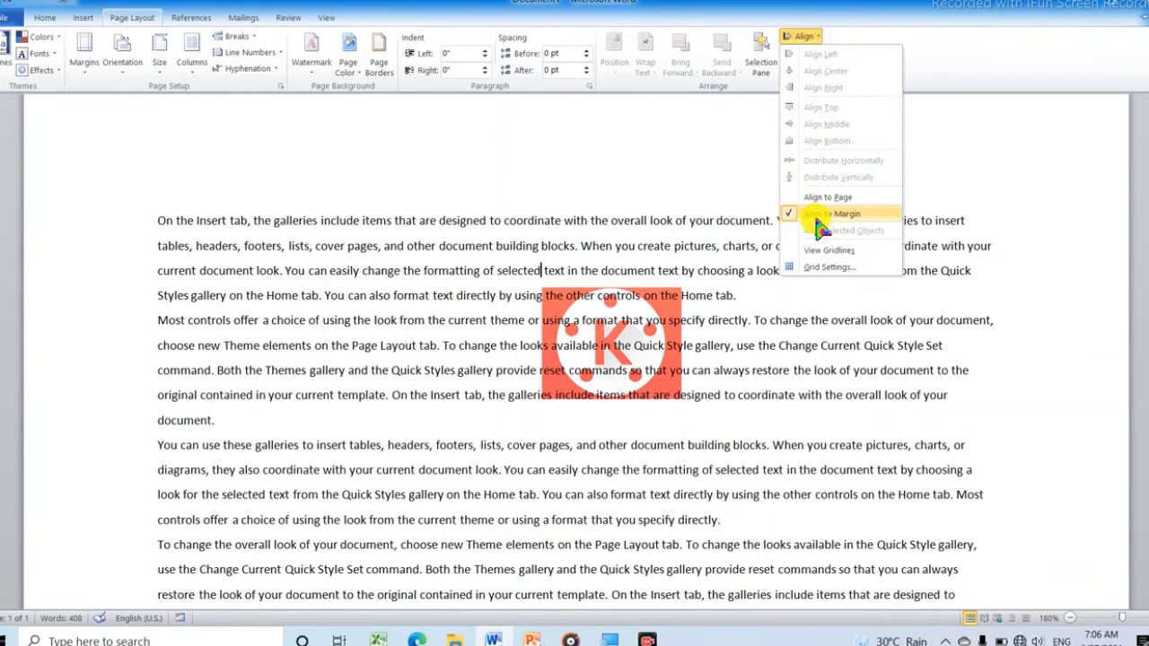
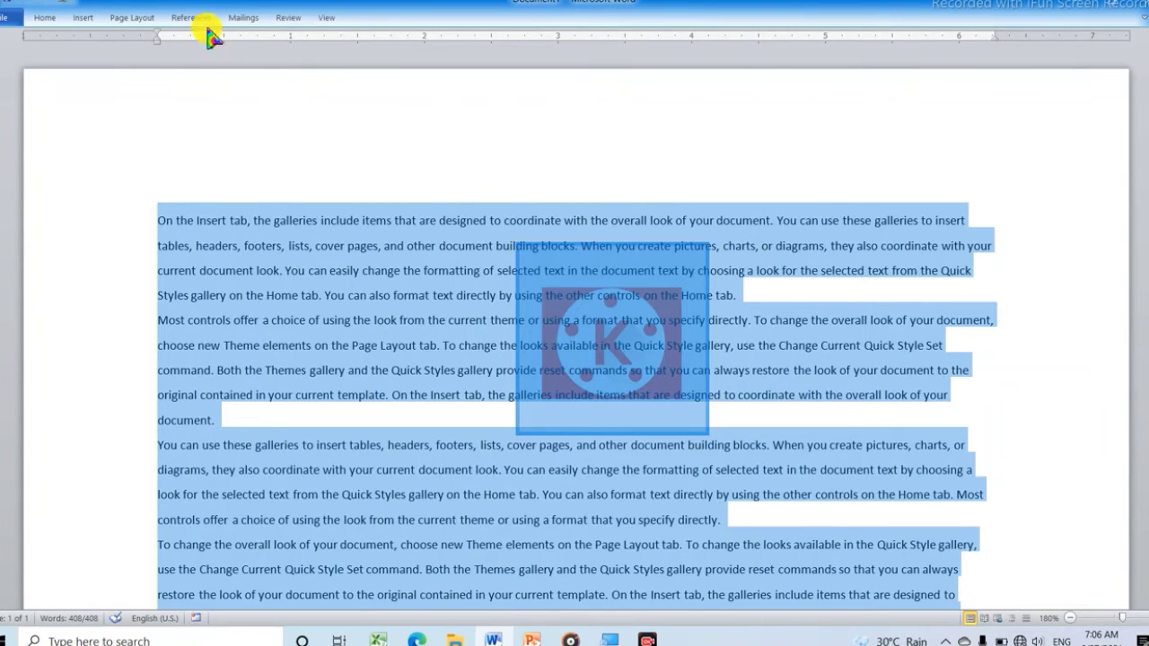
left_click(140, 17)
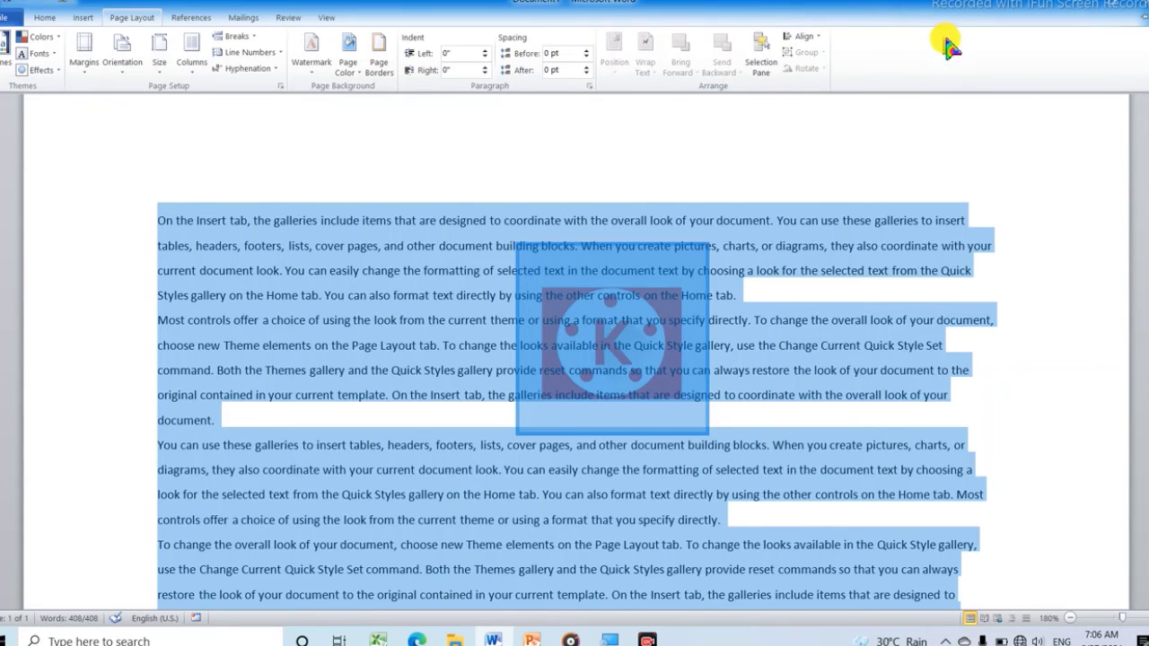
left_click(822, 40)
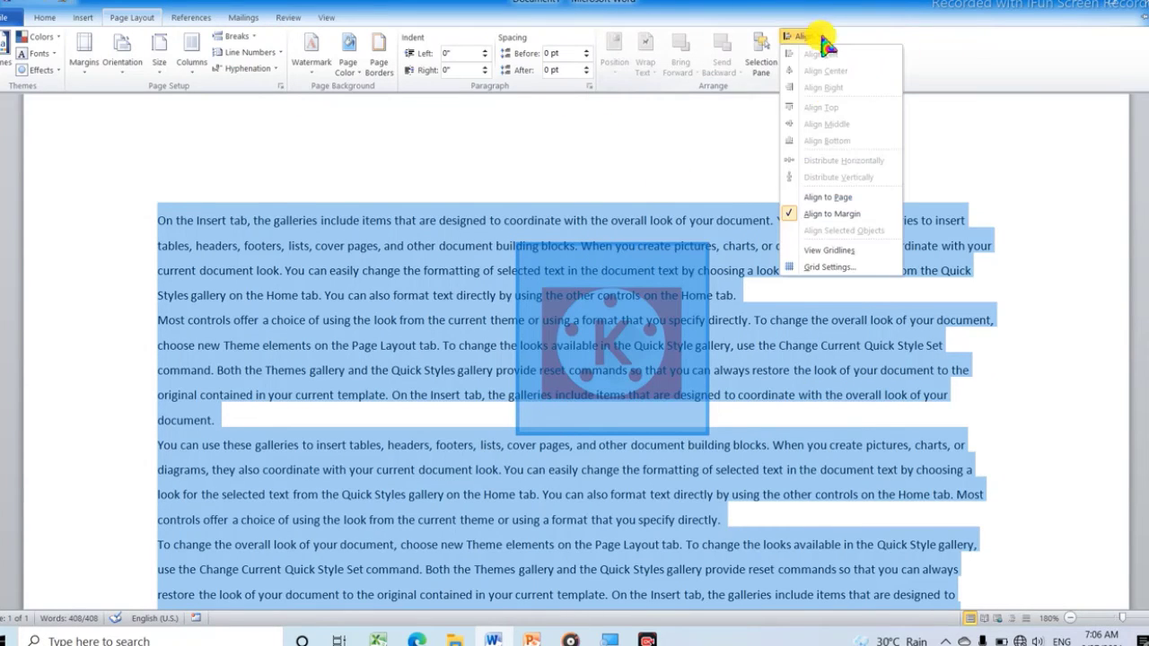
left_click(855, 198)
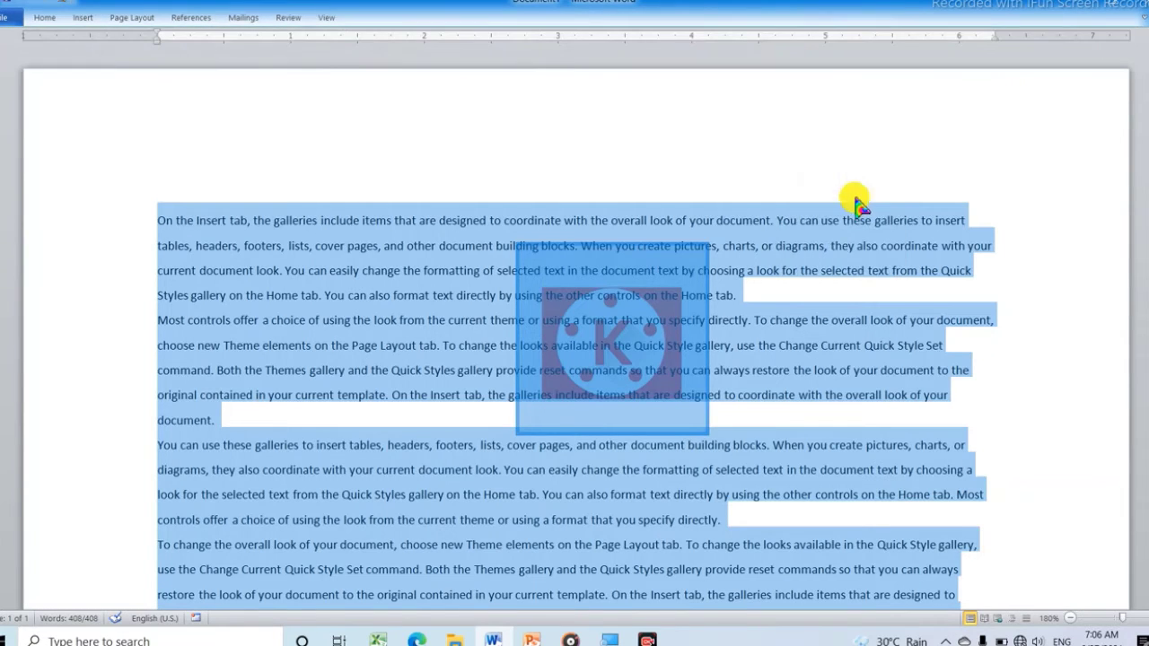
Set the object alignment reference back to Align to Margin.
left_click(139, 18)
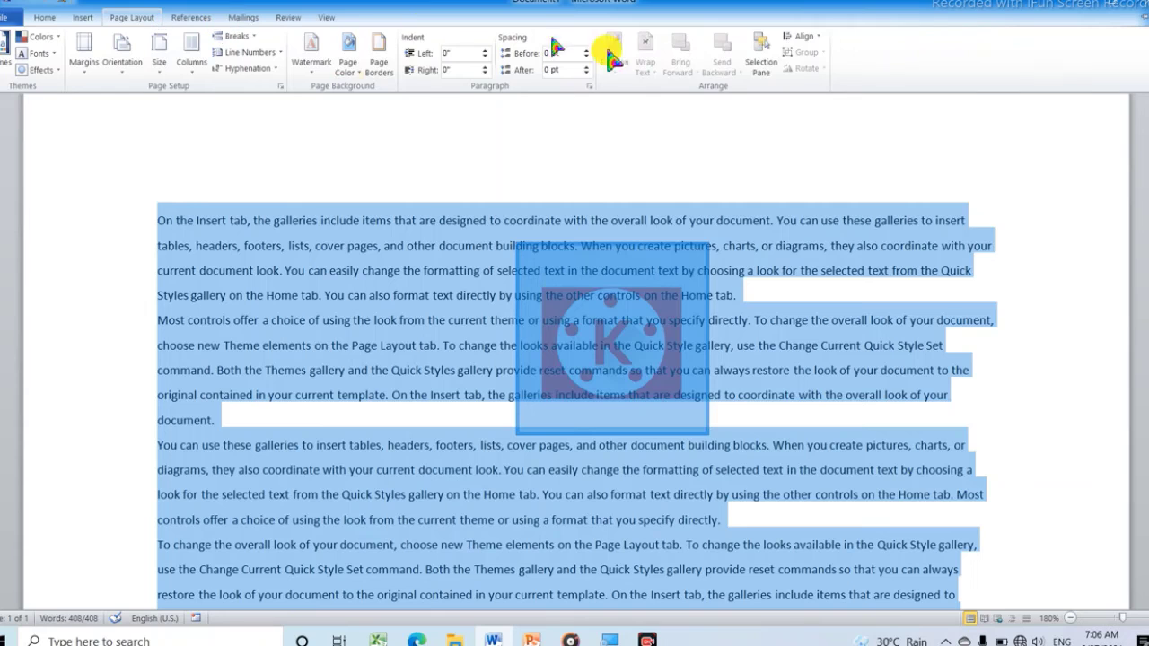
left_click(817, 42)
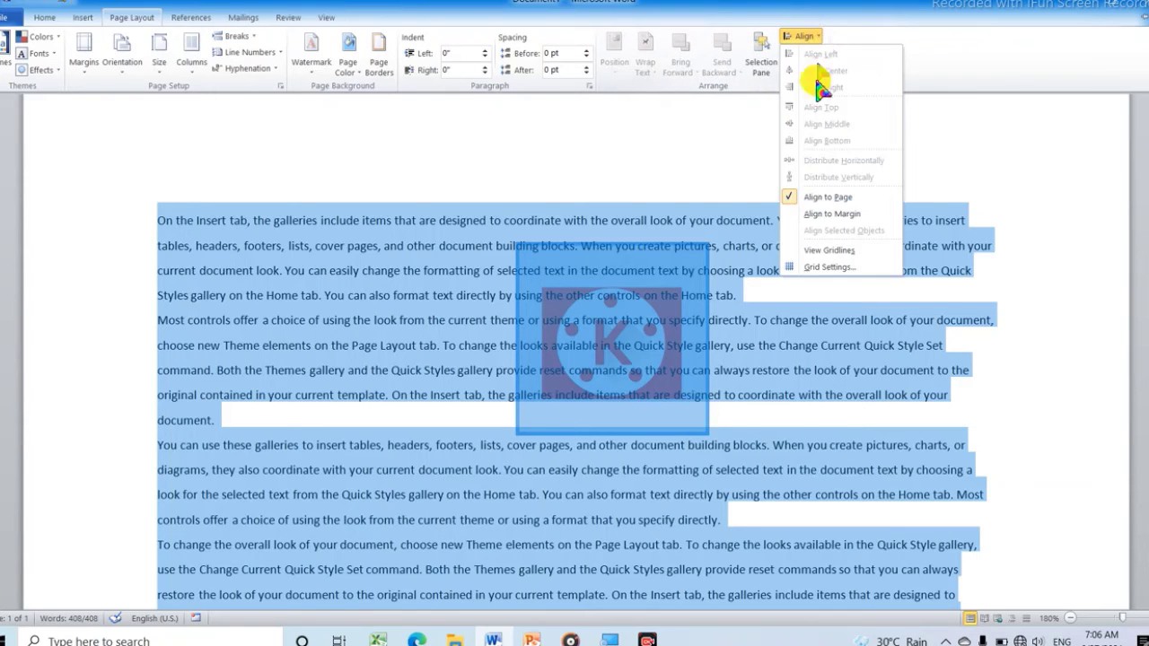
left_click(815, 215)
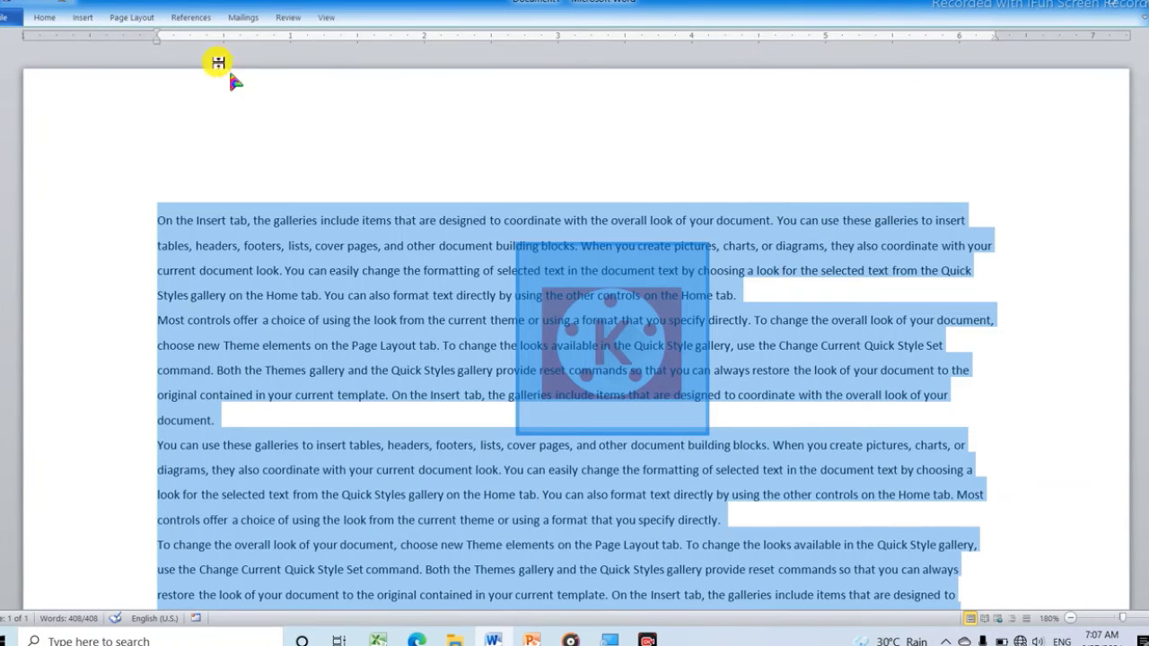
left_click(144, 17)
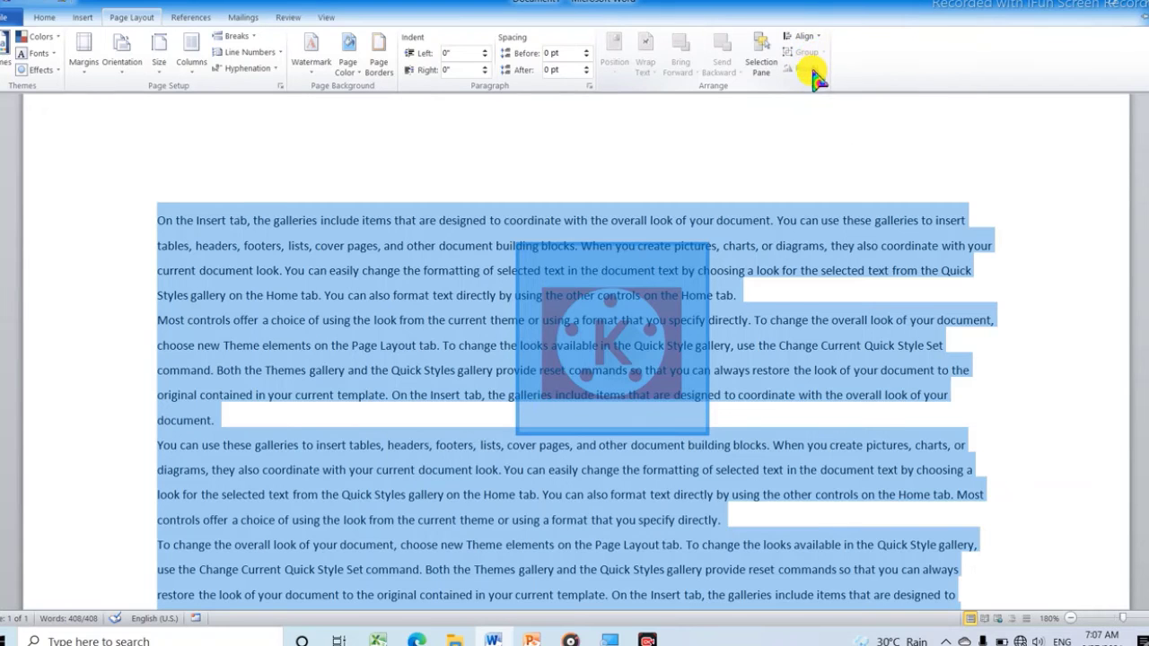
key("ctrl+F1")
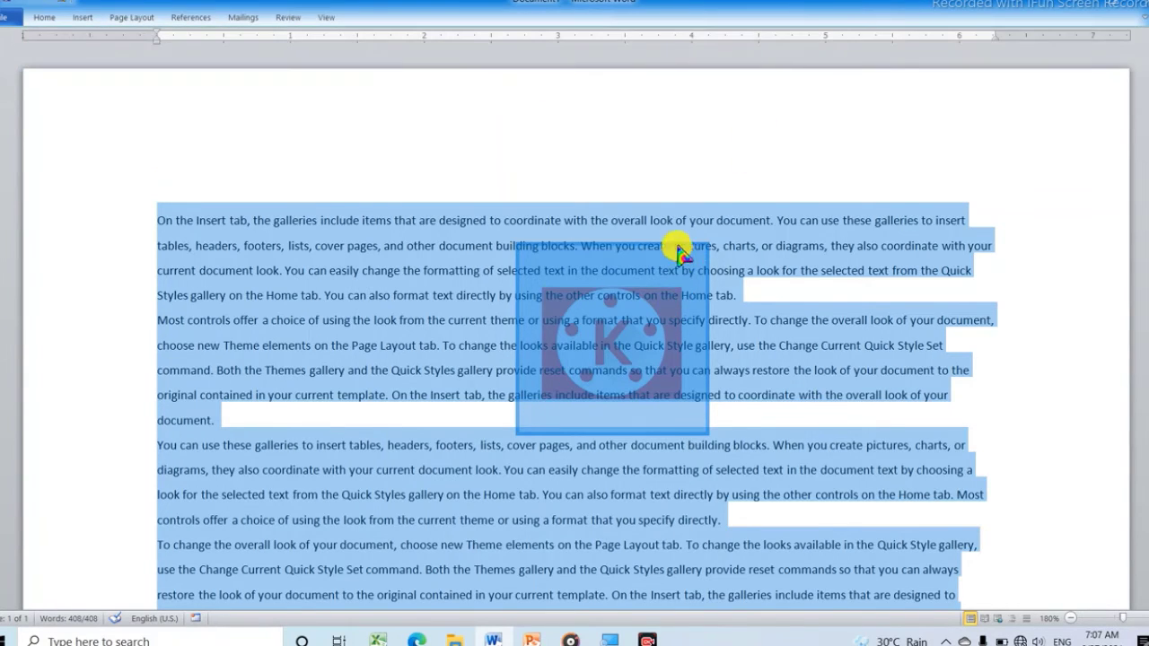
Select the K logo picture and preview its rotation options without applying any of them.
left_click(631, 301)
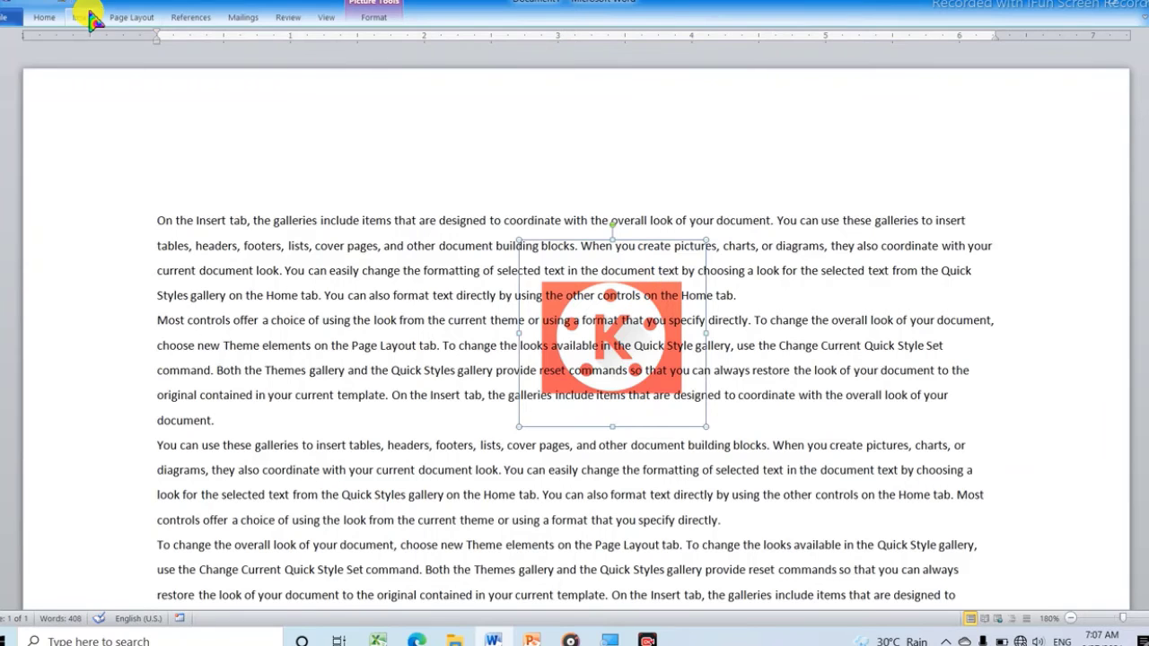
left_click(131, 18)
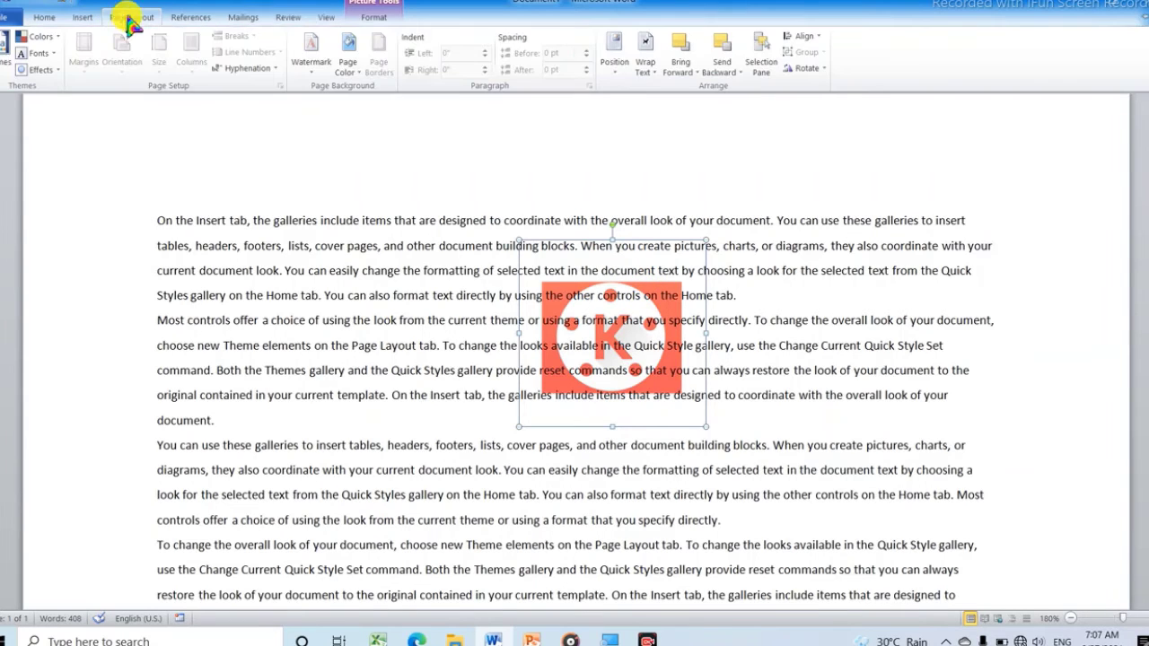
left_click(816, 69)
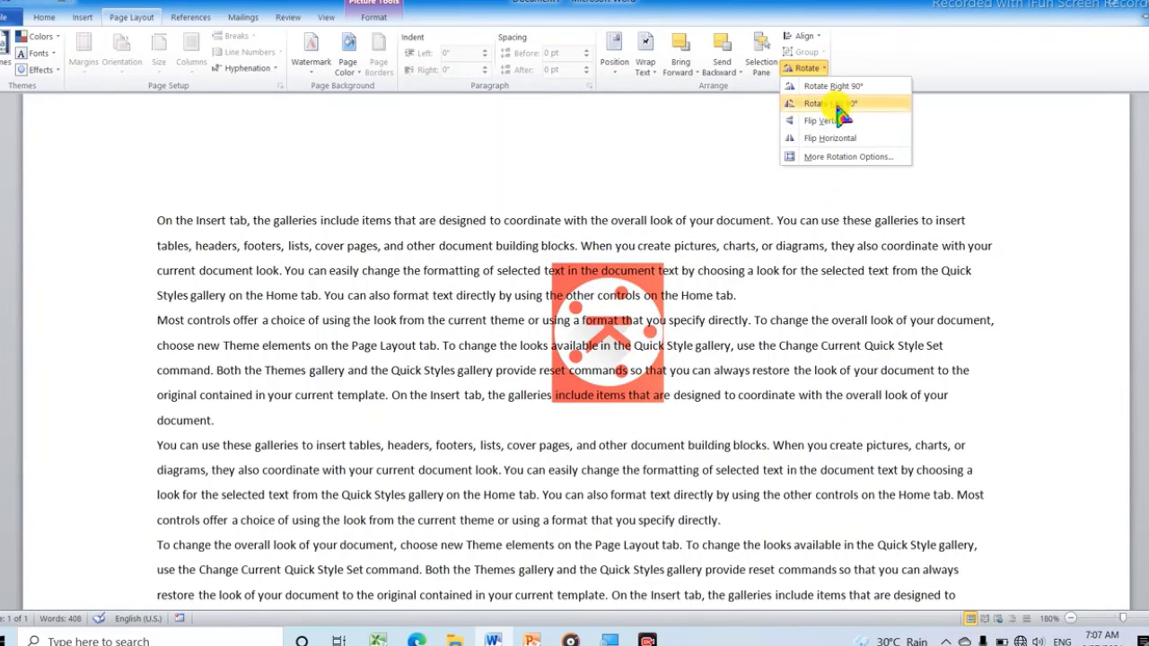
left_click(880, 52)
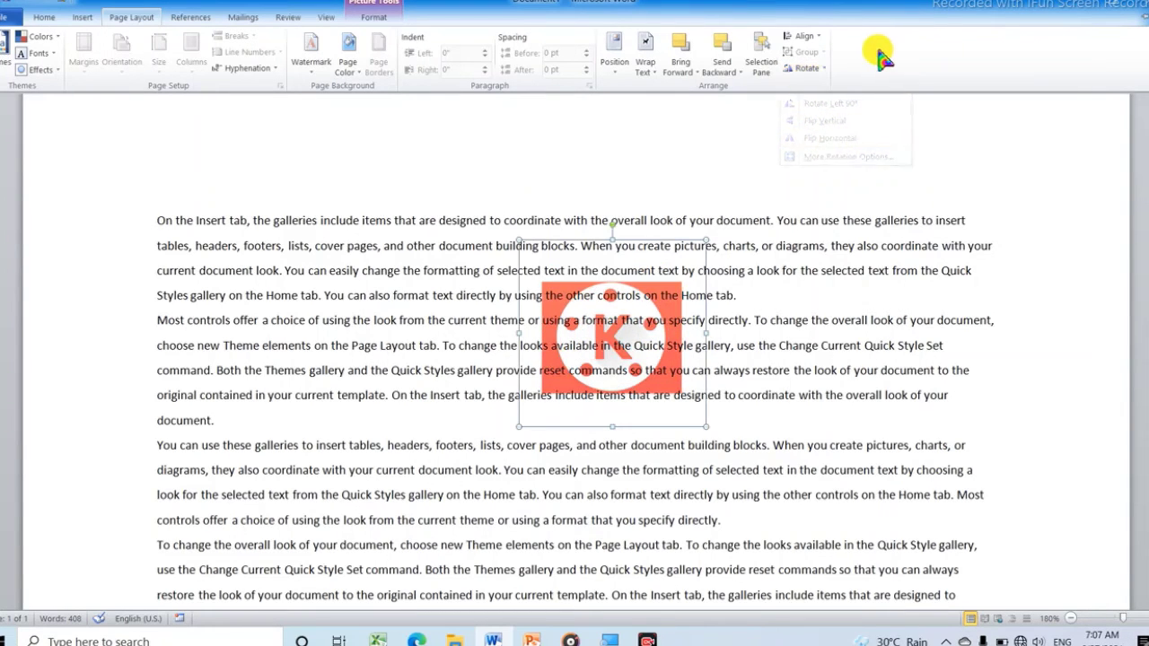
key("ctrl+F1")
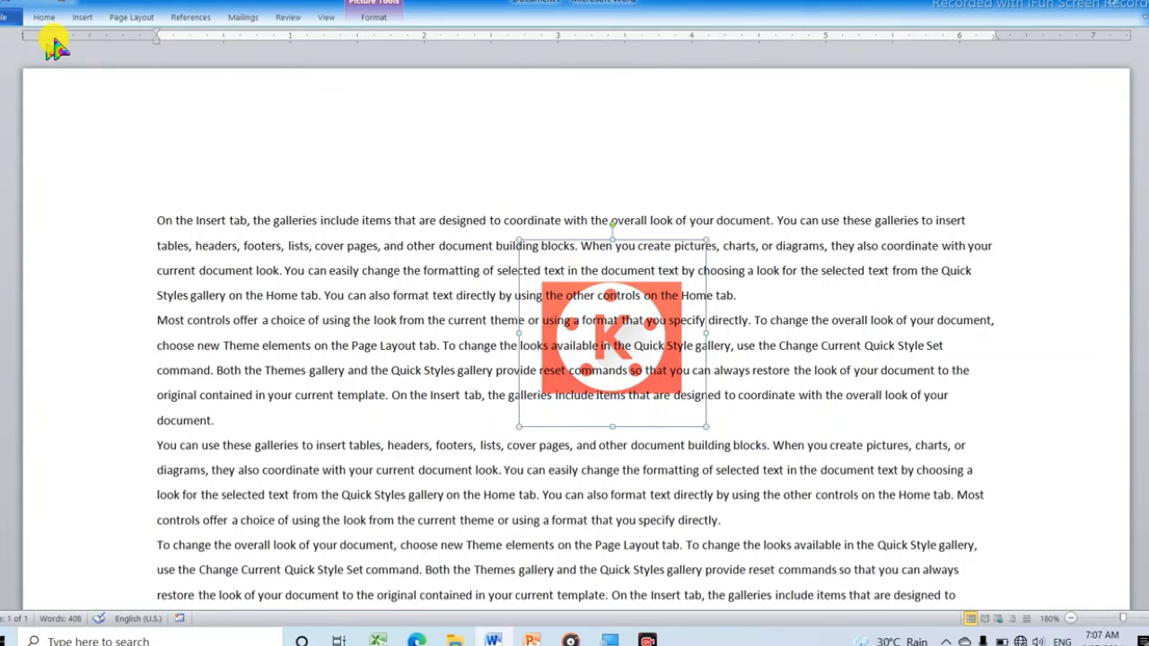
Insert the blue P logo picture from the Pictures folder at the start of the document.
left_click(82, 20)
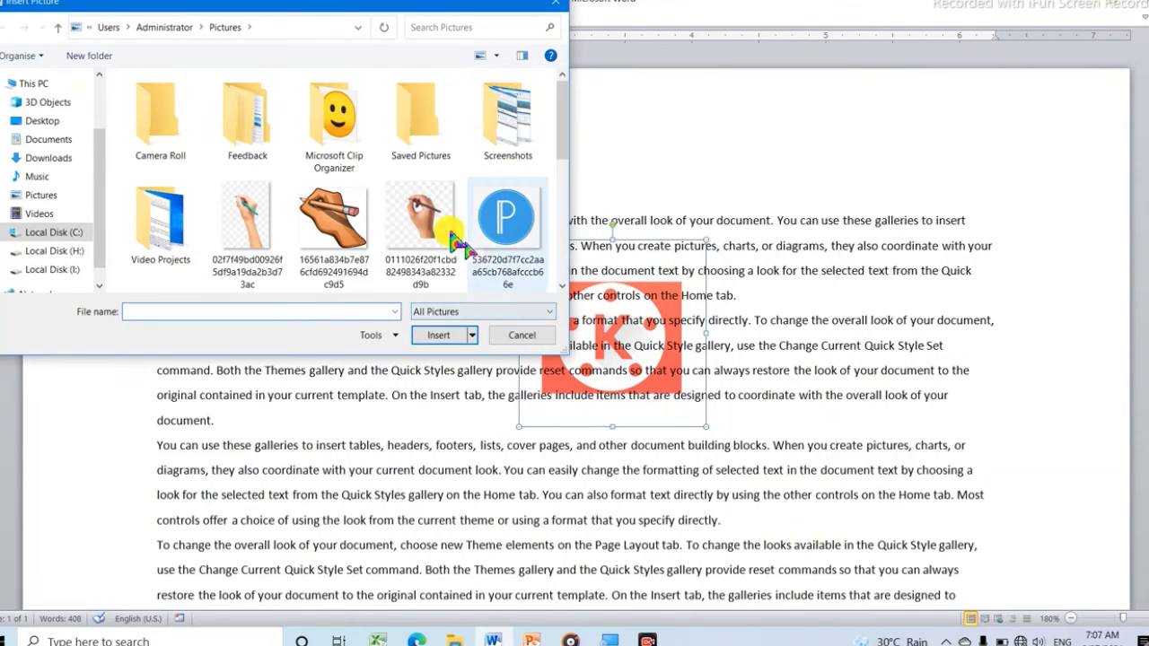
left_click(520, 223)
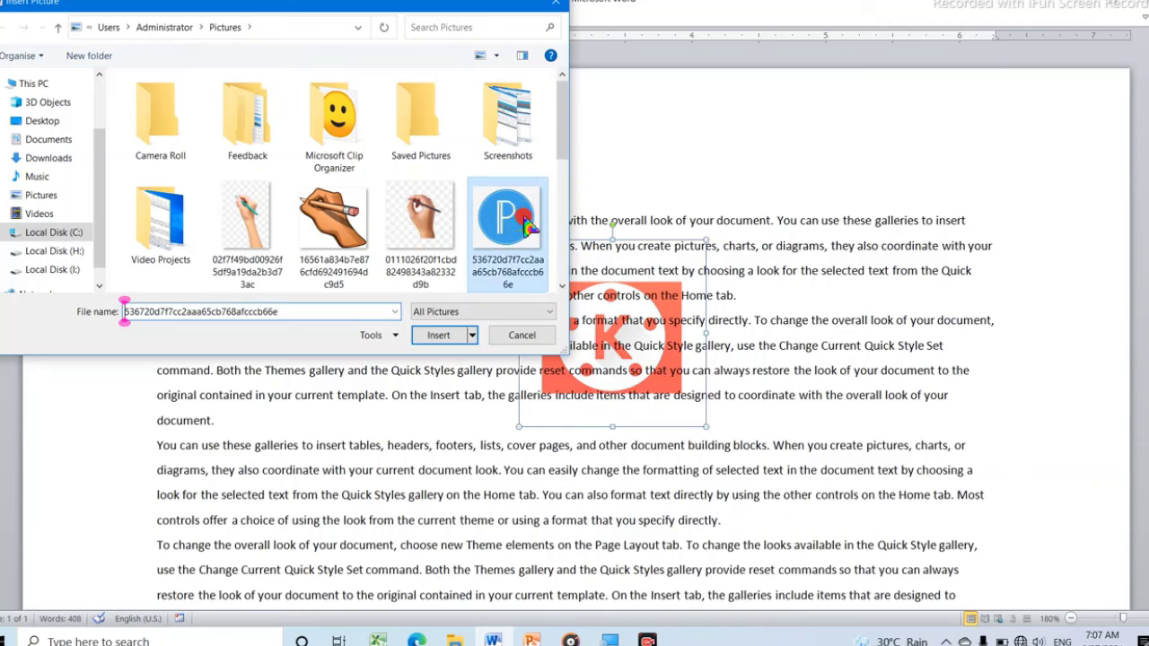
left_click(443, 336)
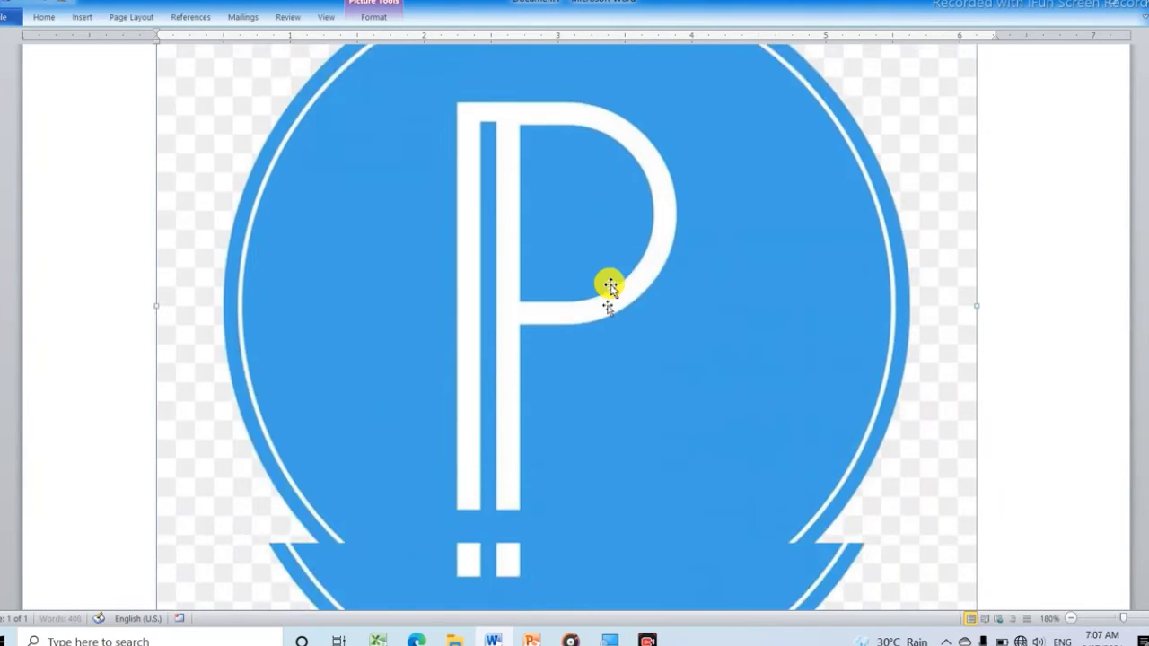
scroll(844, 558, "down", 3)
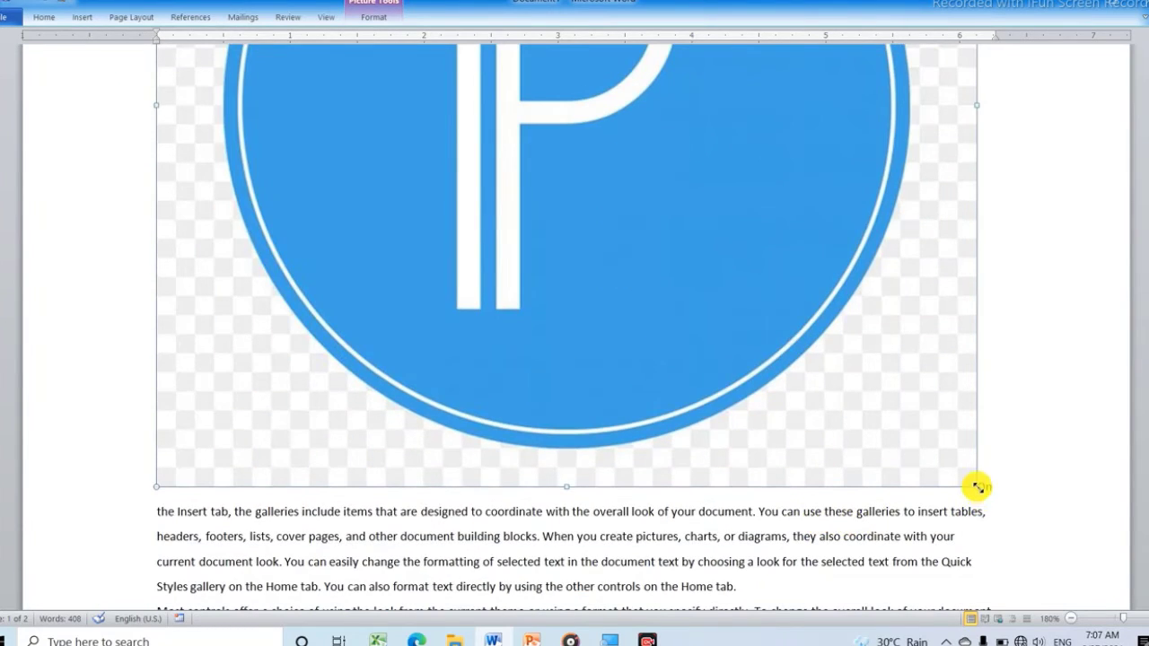
Shrink the inserted P logo picture proportionally to about 1.3 inches wide.
left_click_drag(955, 471, 472, 46)
scroll(595, 274, "up", 5)
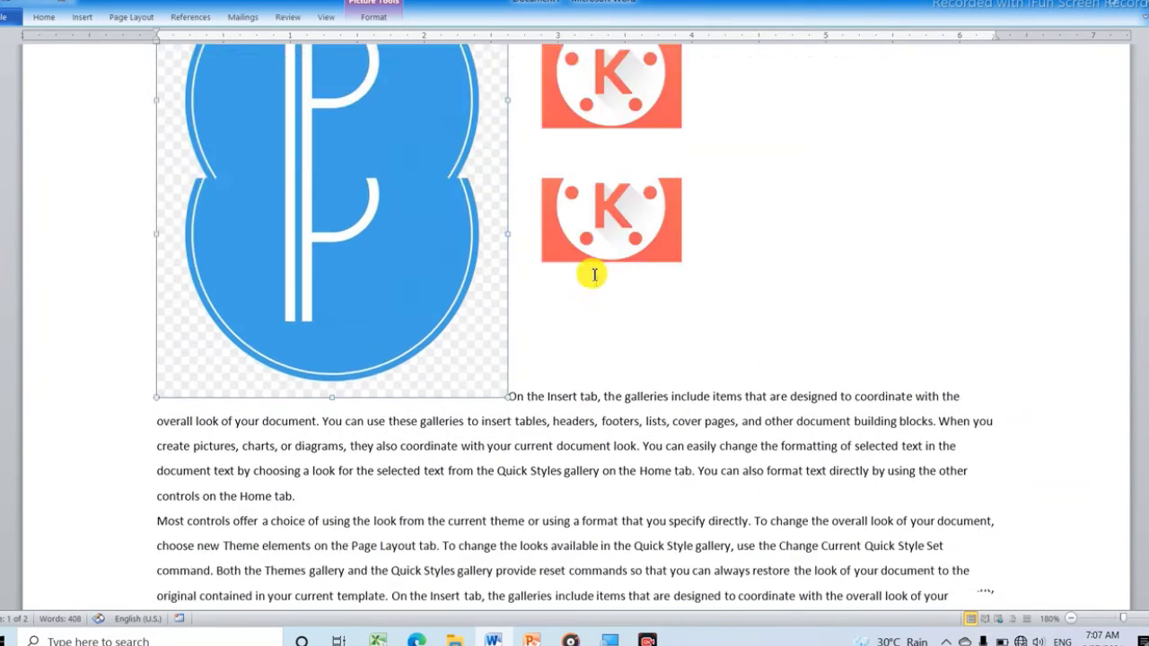
left_click_drag(507, 141, 334, 302)
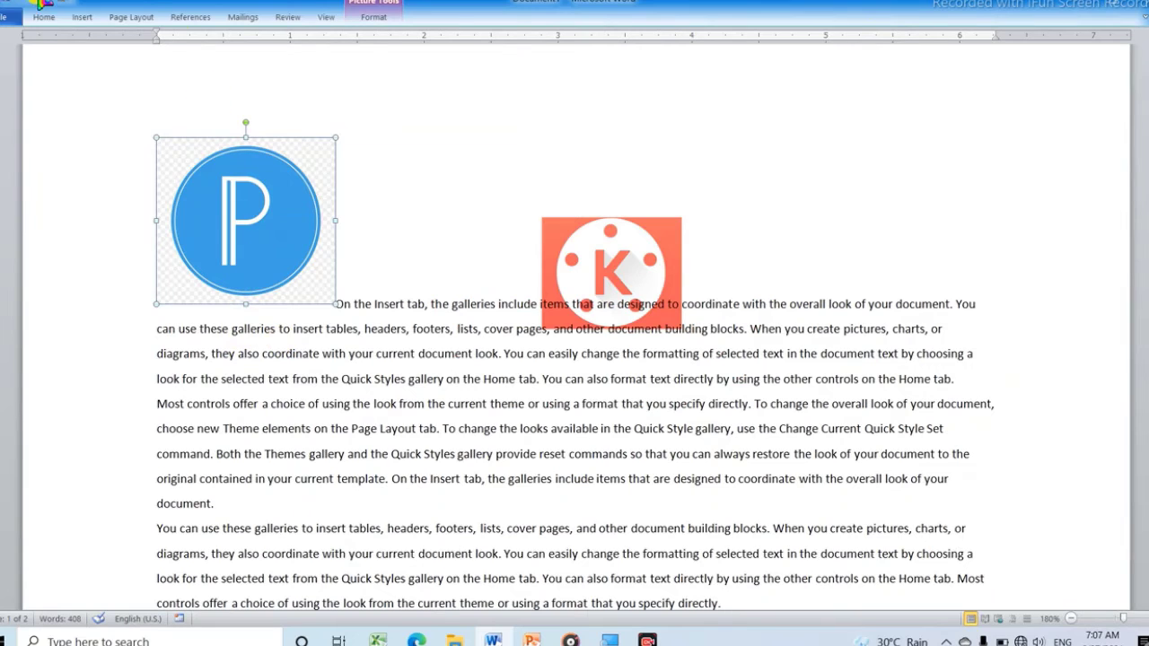
Set the P logo picture's text wrapping to Tight.
left_click(133, 16)
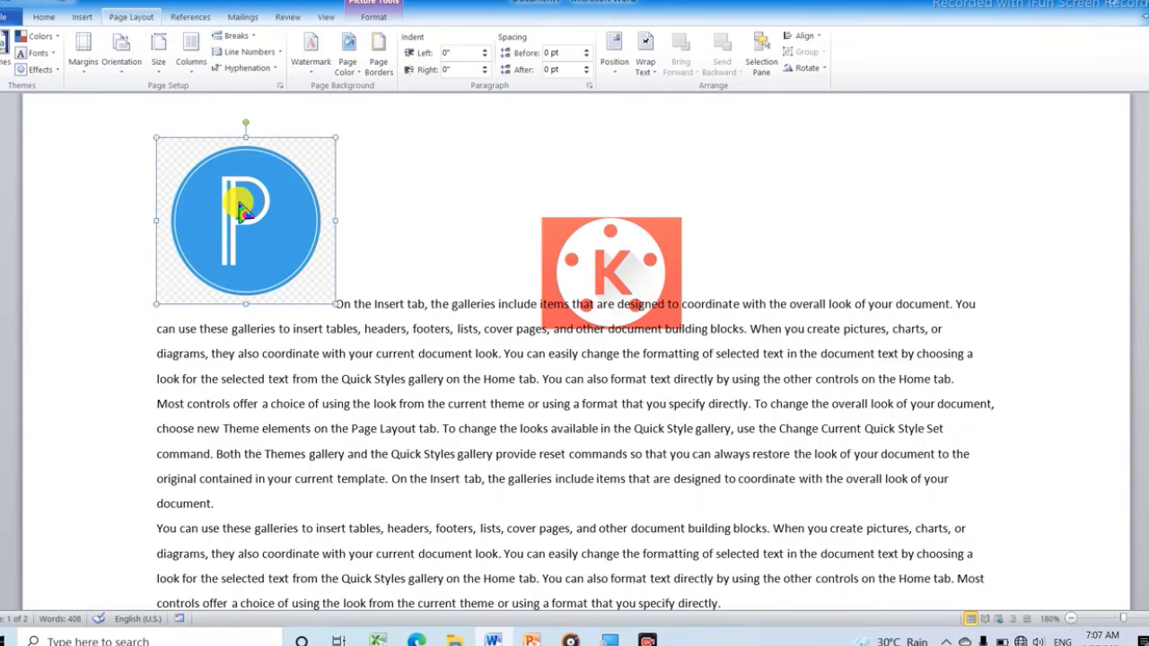
left_click(645, 55)
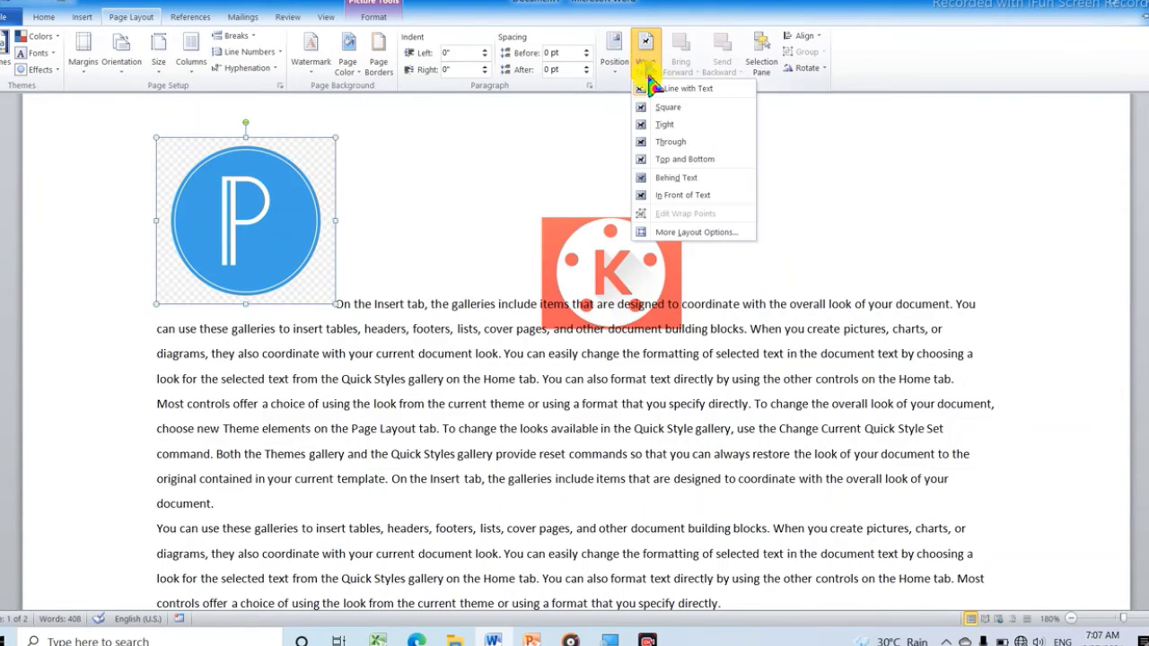
left_click(671, 126)
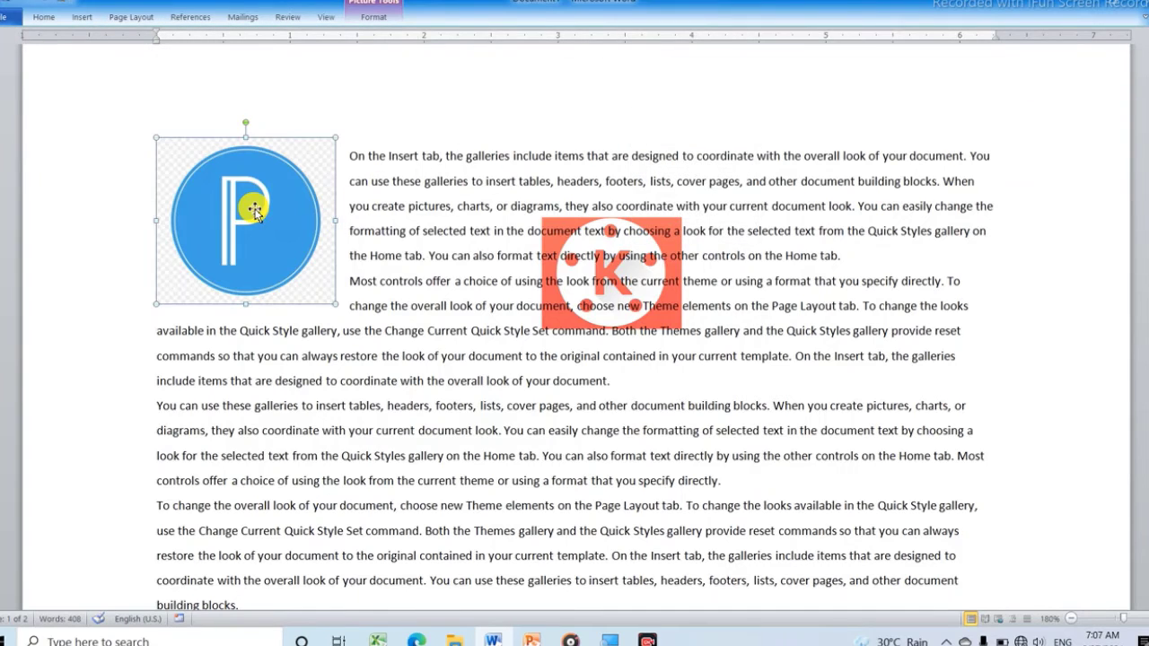
Move the P logo over the K logo's right edge and shrink it to about 0.84 by 0.9 inches.
left_click_drag(482, 226, 730, 260)
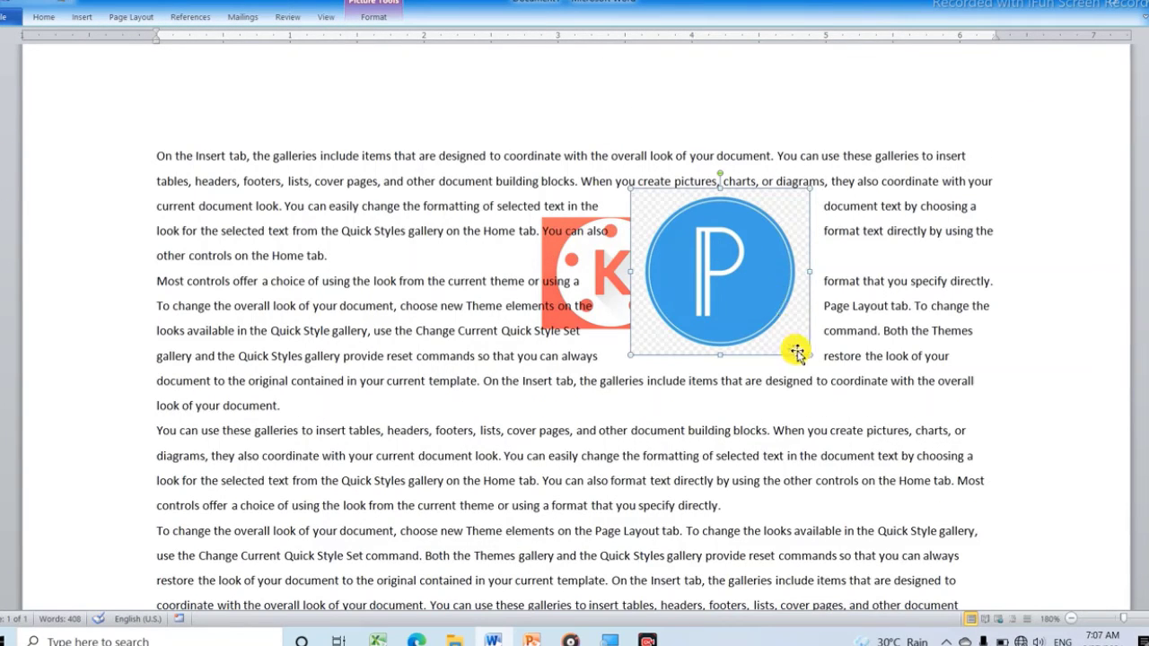
left_click_drag(811, 356, 779, 327)
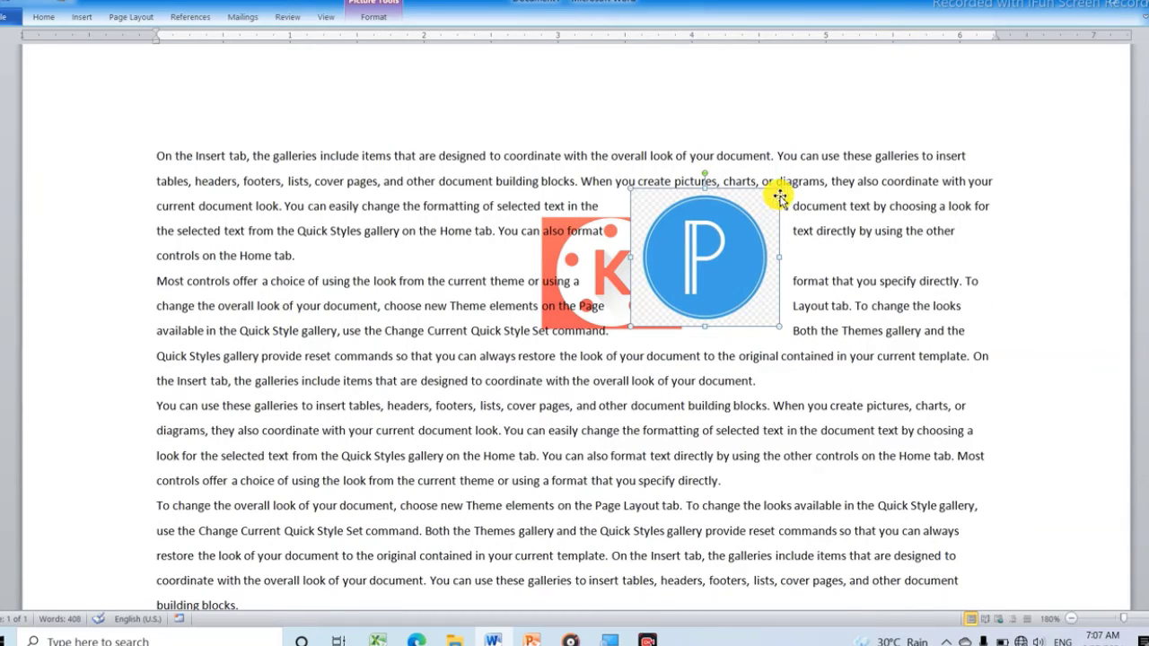
left_click_drag(779, 191, 773, 196)
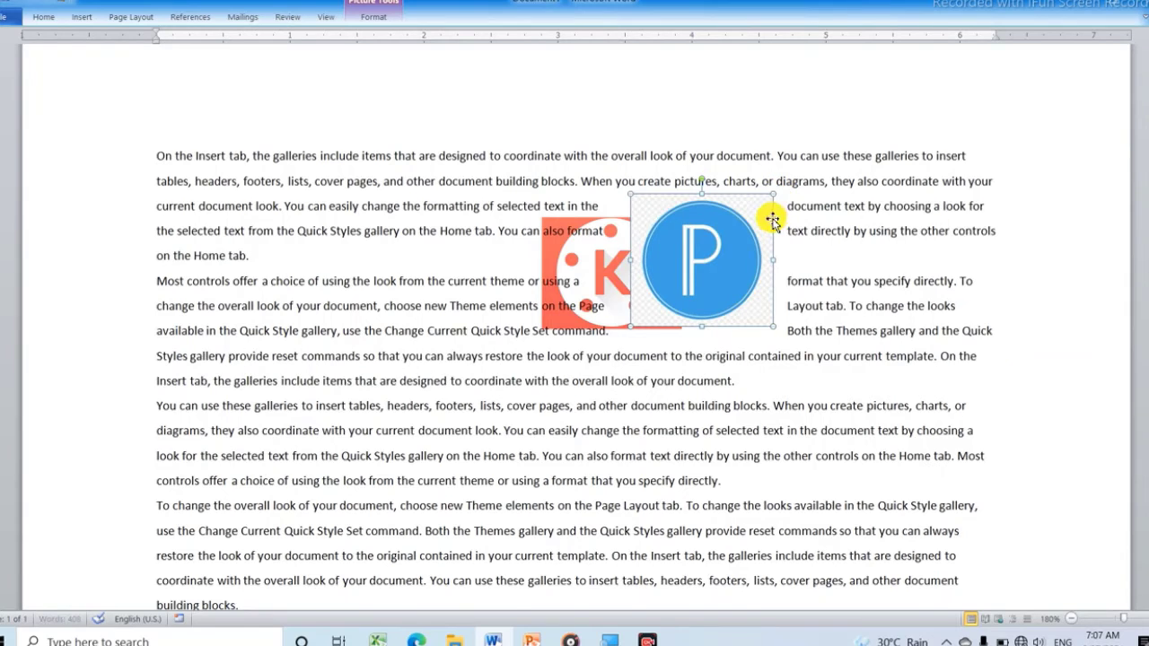
left_click_drag(635, 196, 653, 216)
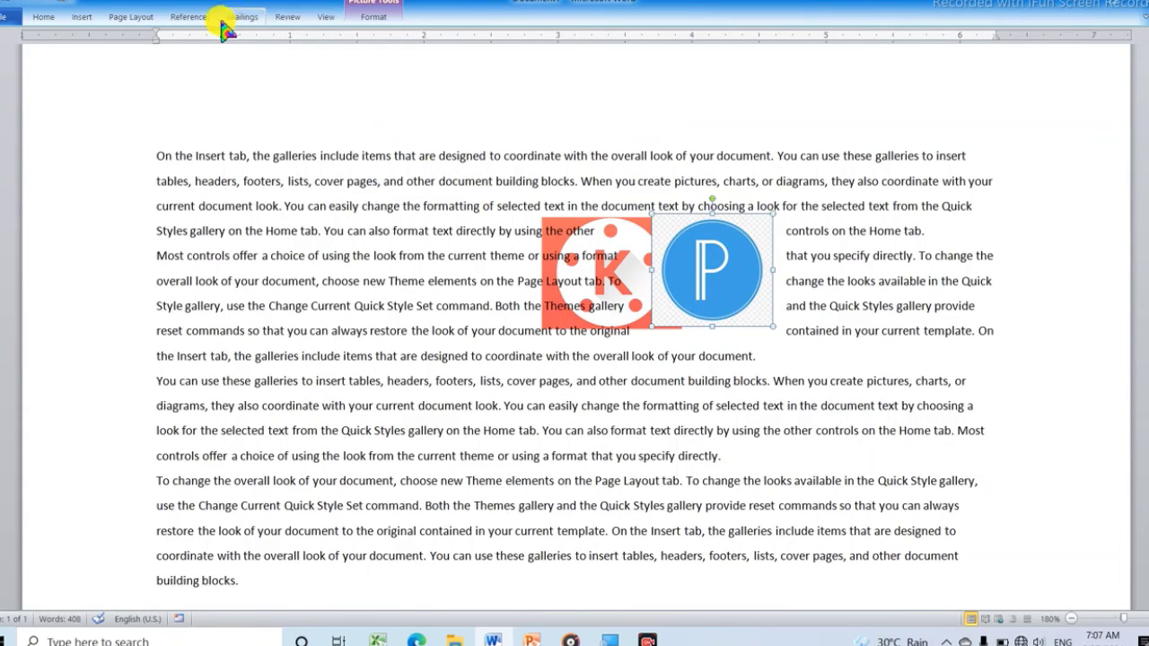
View the rotation options for the P logo picture without applying any of them.
left_click(133, 16)
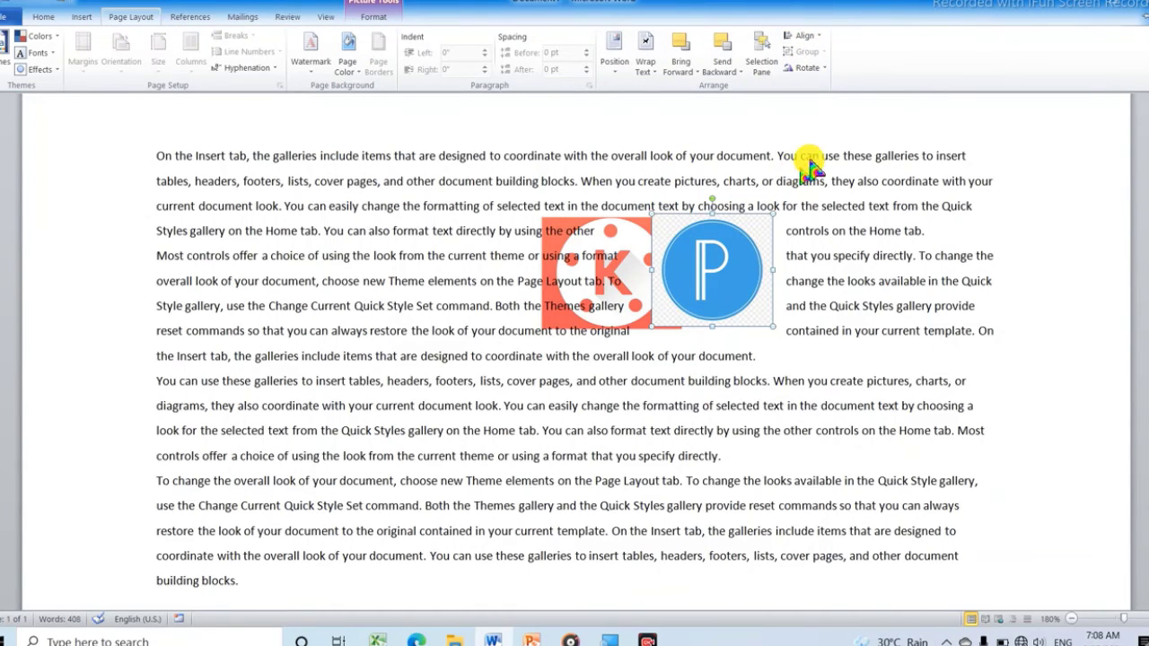
left_click(819, 72)
left_click(812, 67)
left_click(813, 190)
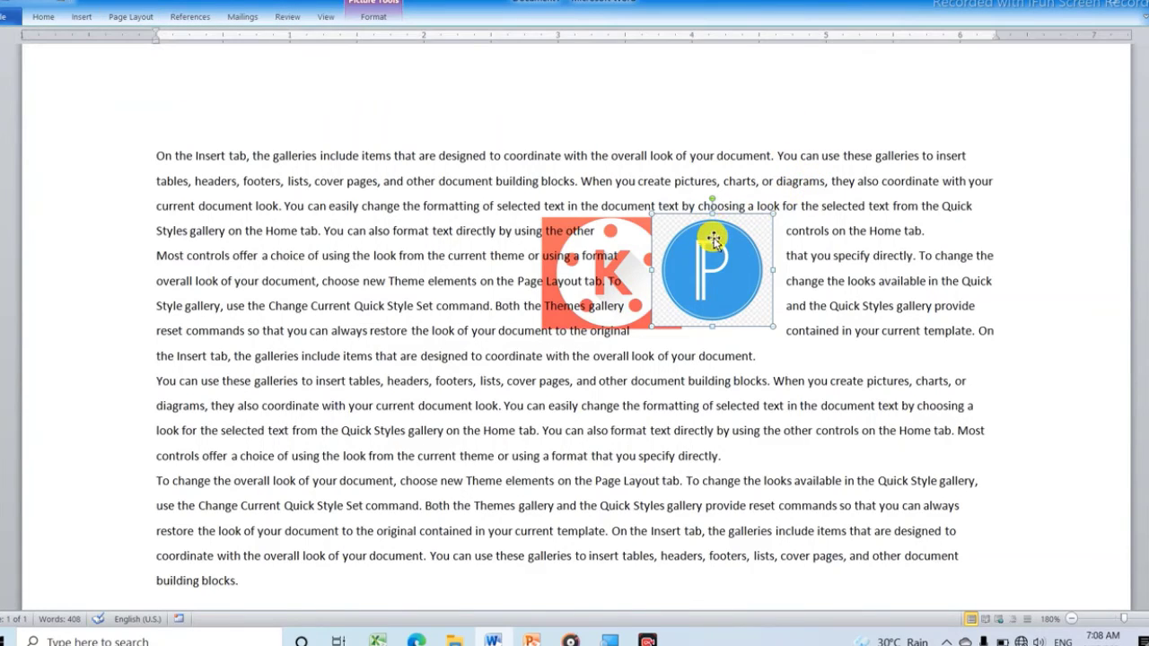
Enter the letter a at the start of the first paragraph and reselect the P logo picture.
left_click(134, 16)
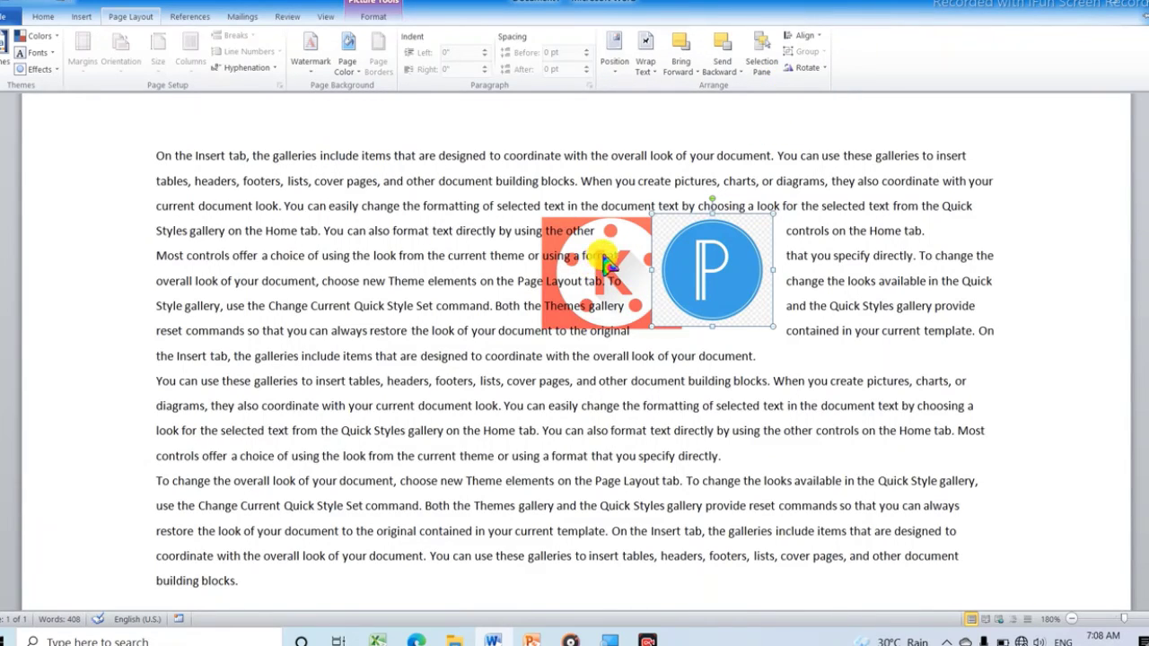
type("a")
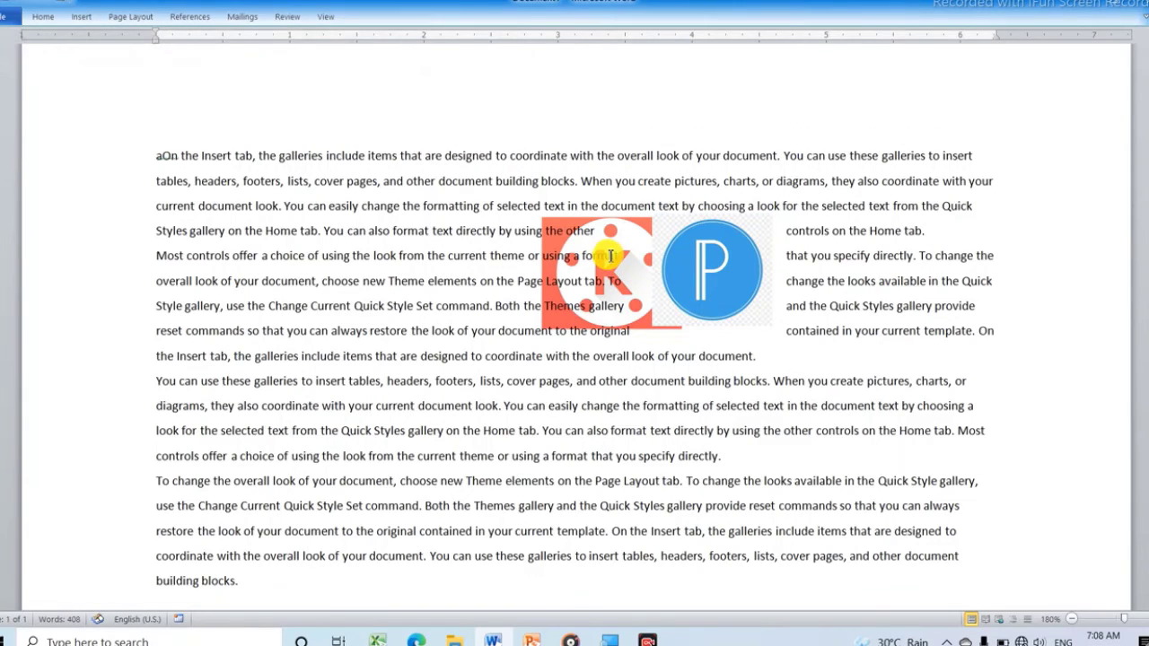
left_click(655, 267)
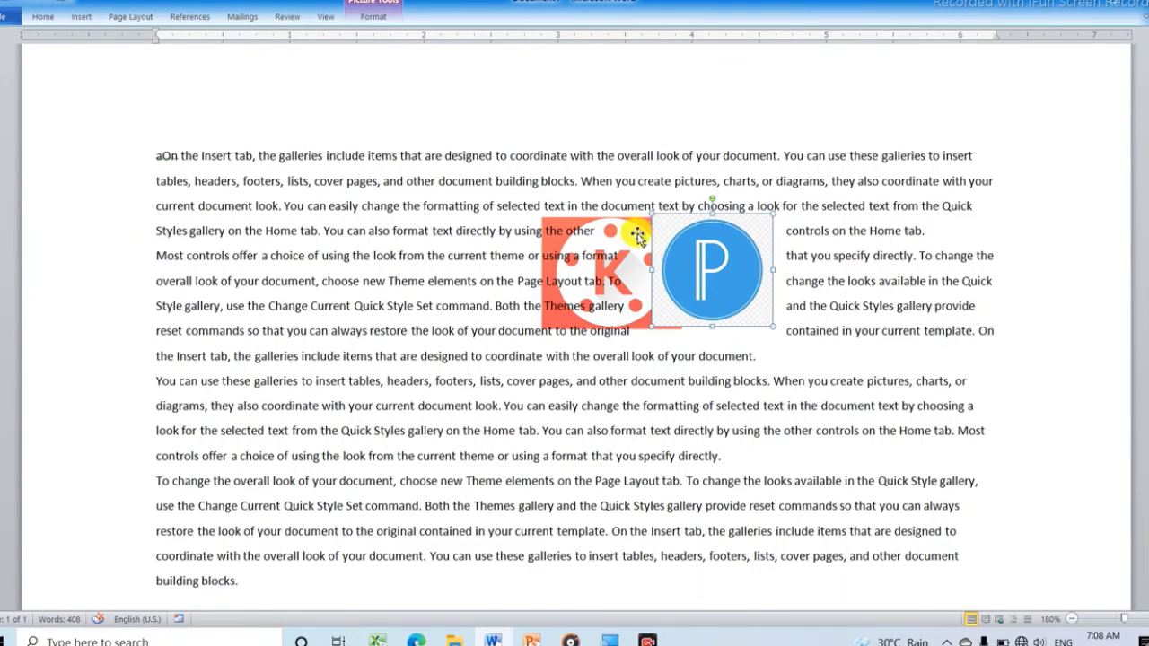
scroll(759, 99, "up", 2)
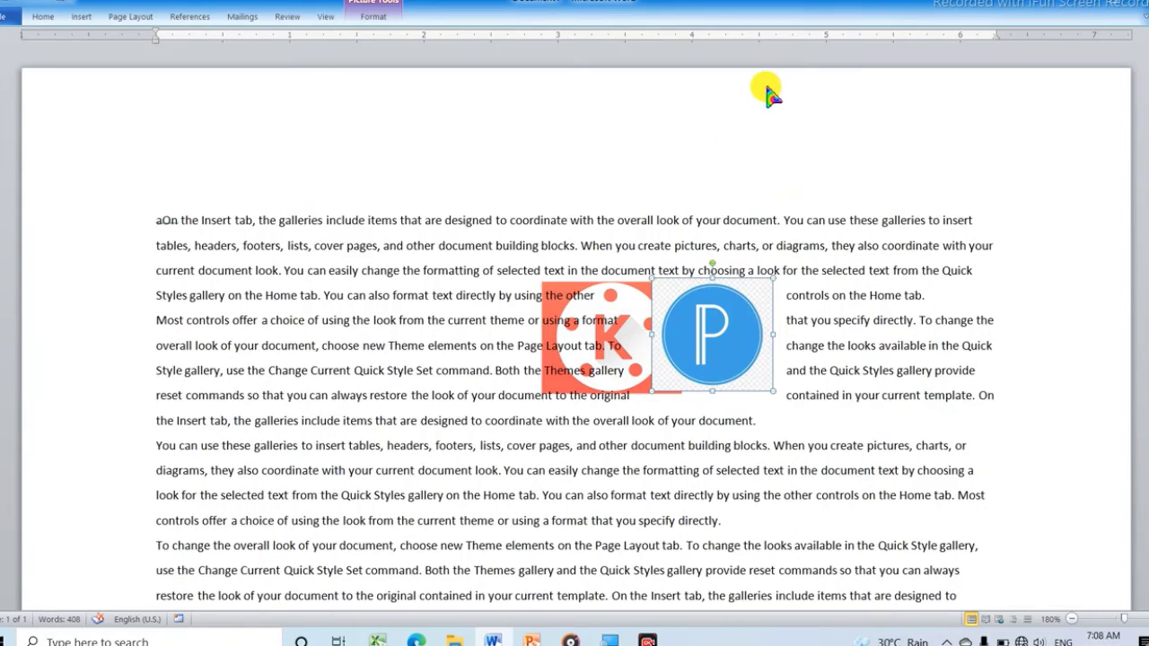
Move the P logo picture beside the K logo so that it overlaps the K logo's right edge.
left_click(133, 16)
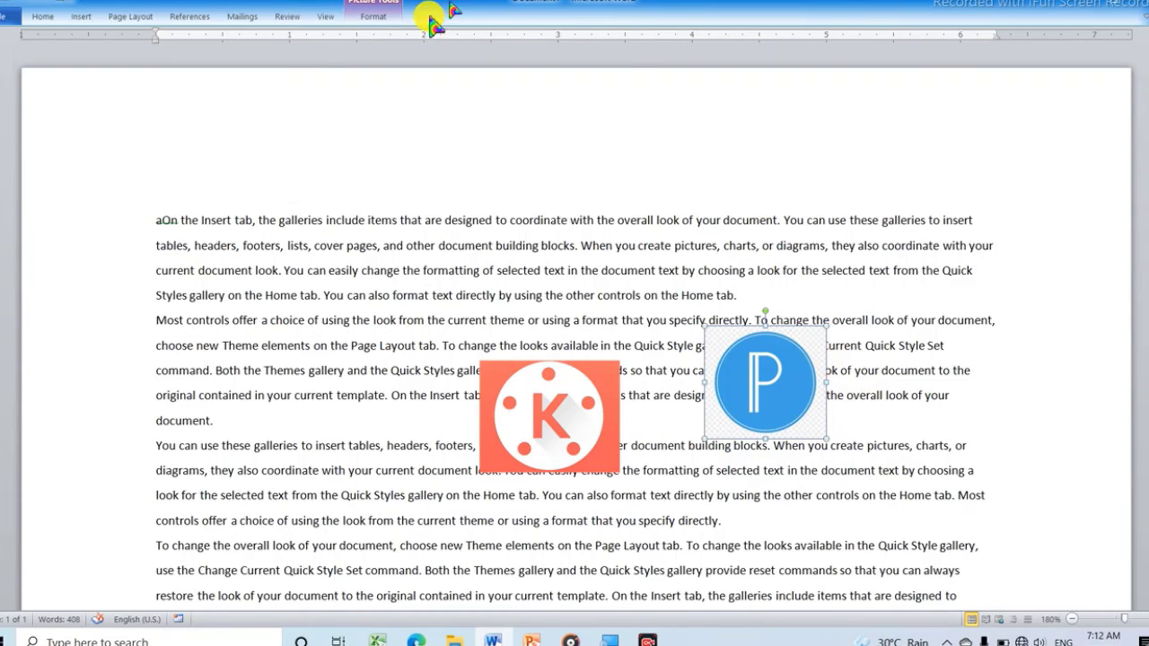
left_click(126, 18)
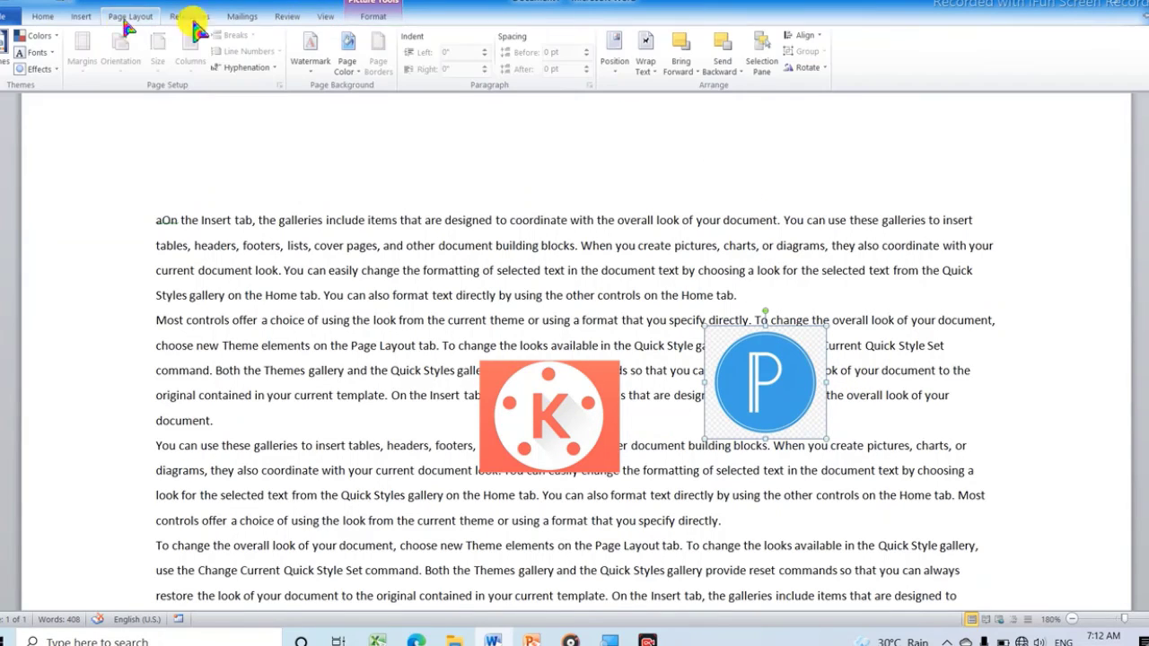
left_click(775, 413)
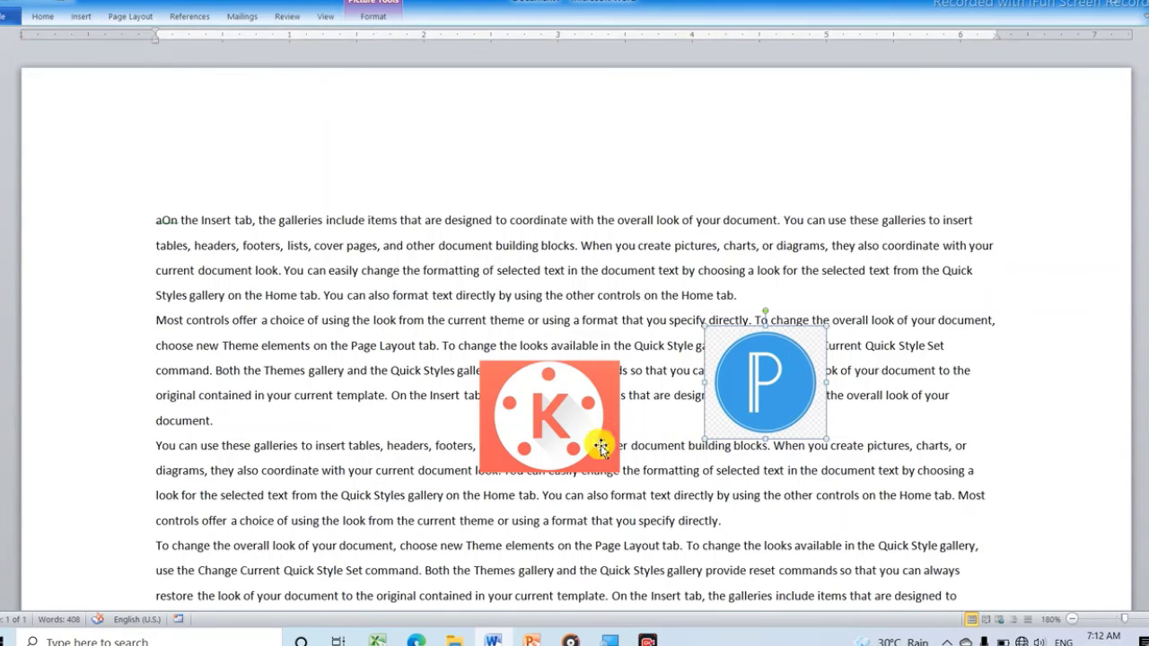
left_click_drag(765, 371, 661, 403)
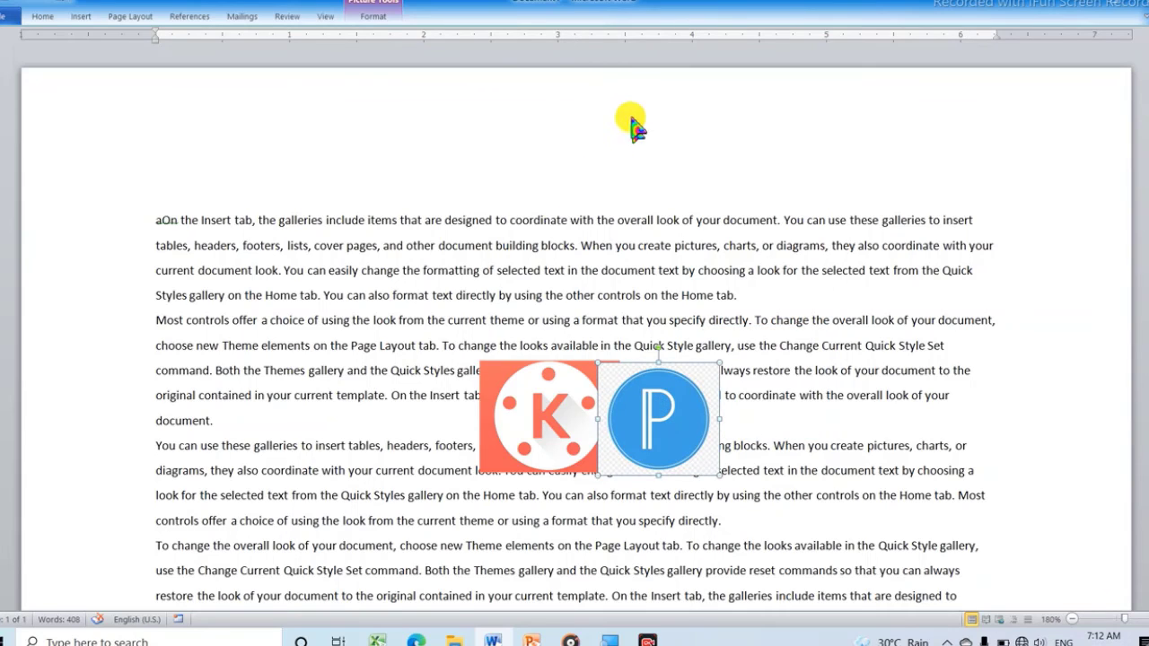
left_click(375, 20)
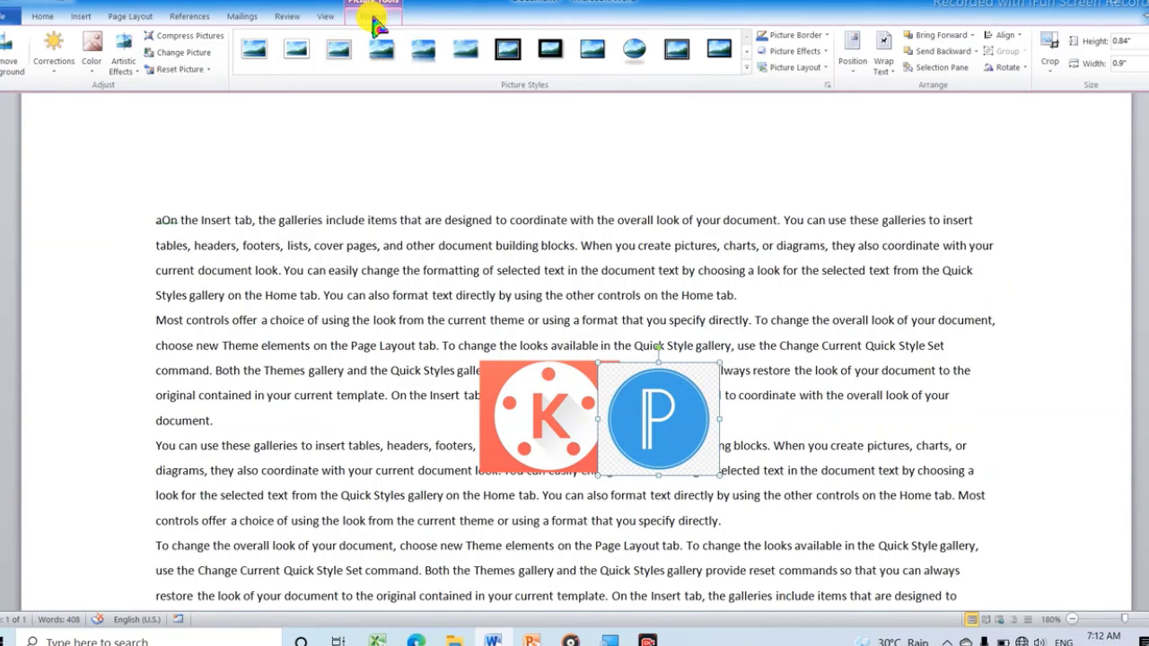
left_click(142, 18)
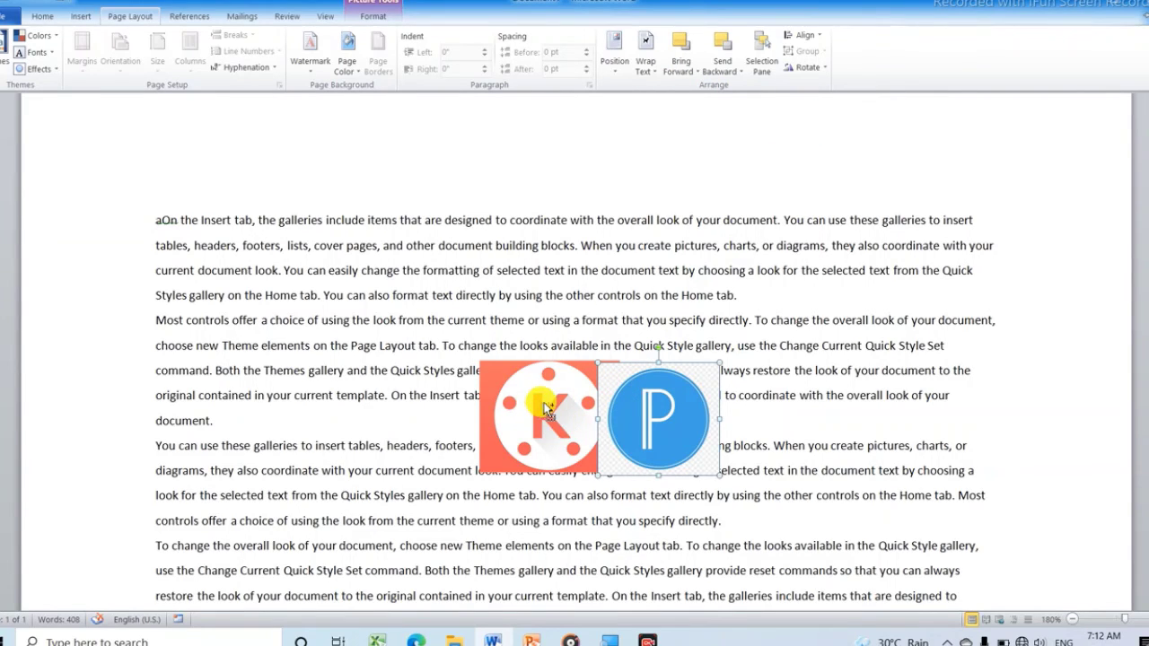
key("ctrl+F1")
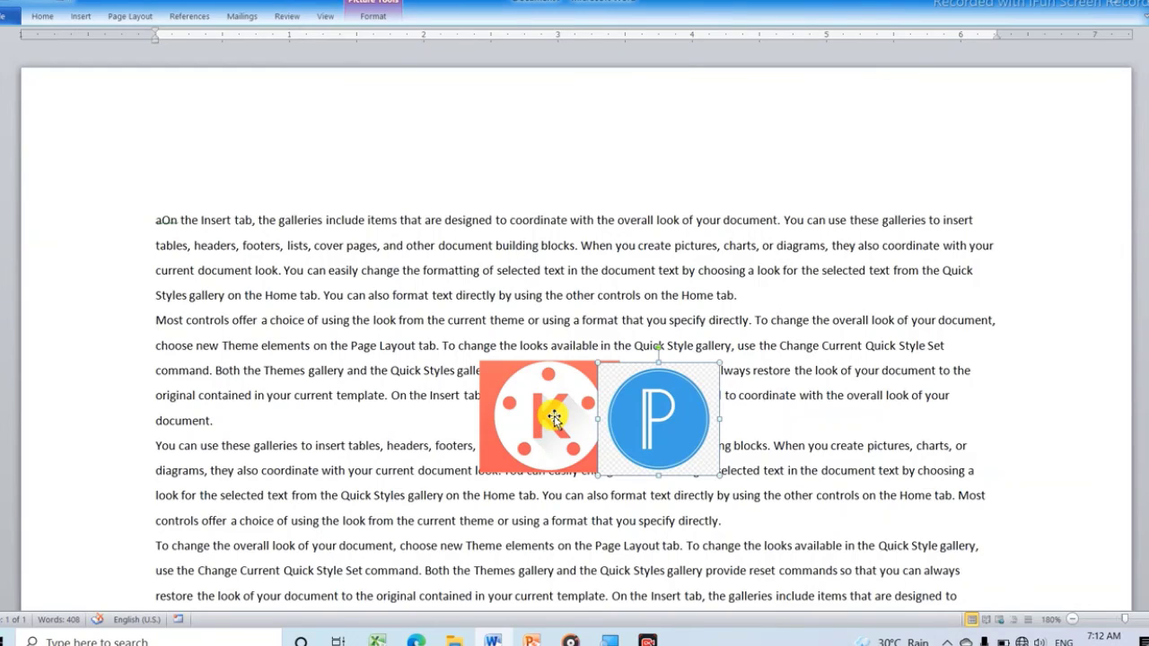
Select the K and P logo pictures together and place a copy of the pair over the first paragraph.
left_click(554, 417, "shift")
left_click_drag(554, 417, 627, 186)
left_click_drag(488, 197, 336, 256)
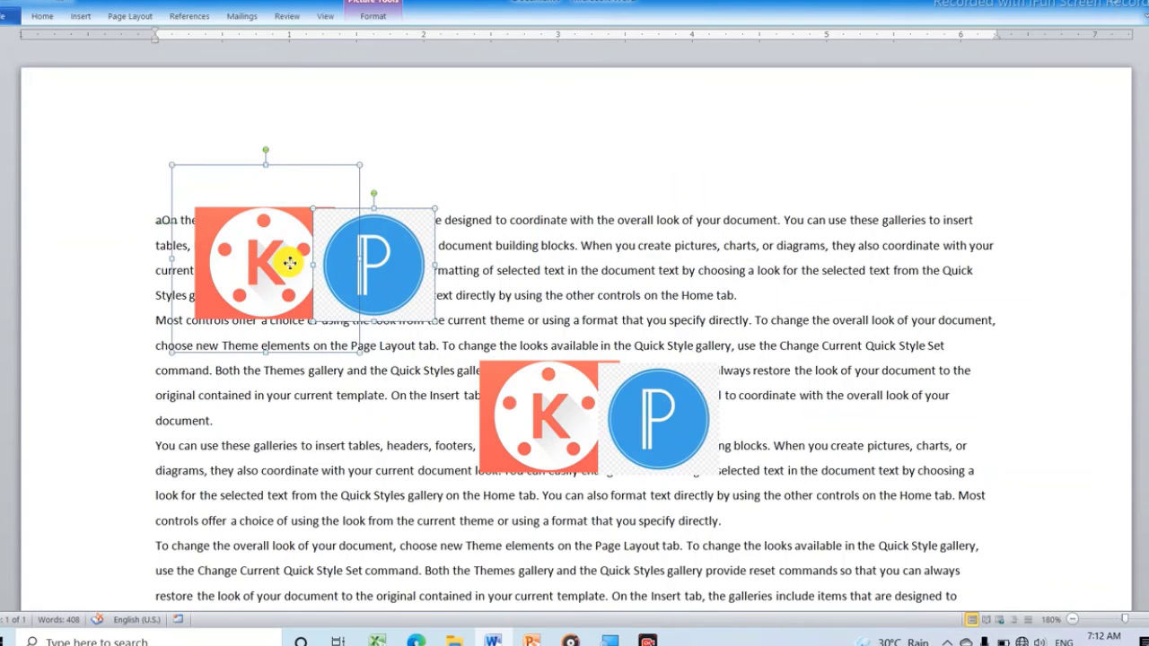
left_click_drag(608, 226, 325, 244)
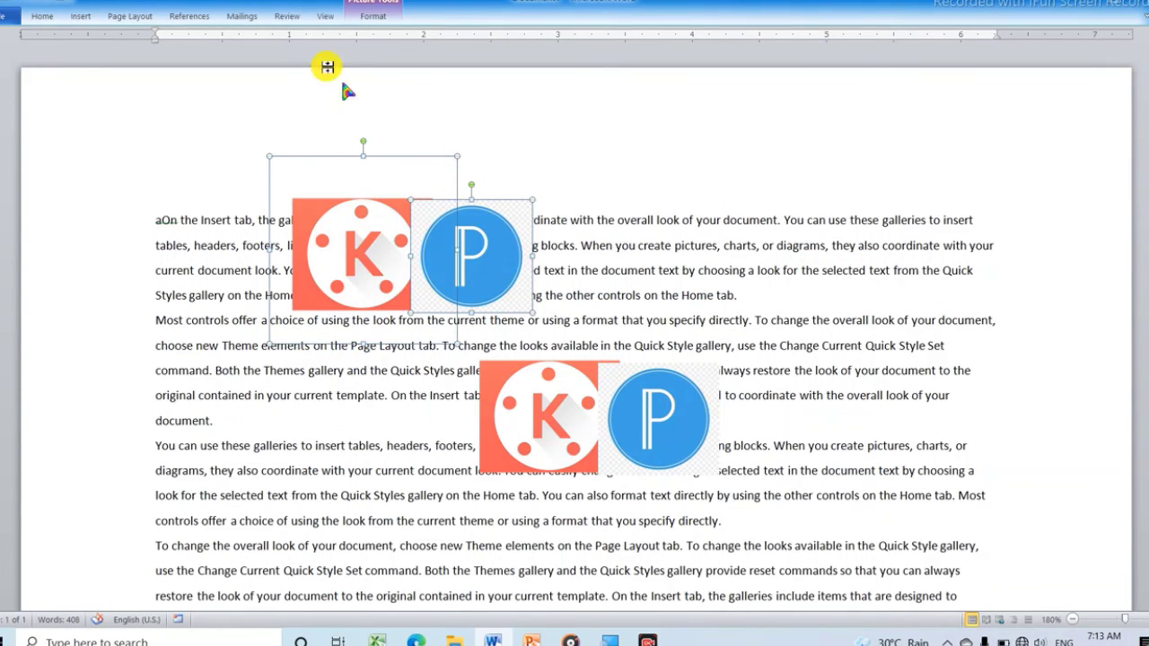
View the grouping options for the two selected pictures without grouping them.
left_click(143, 16)
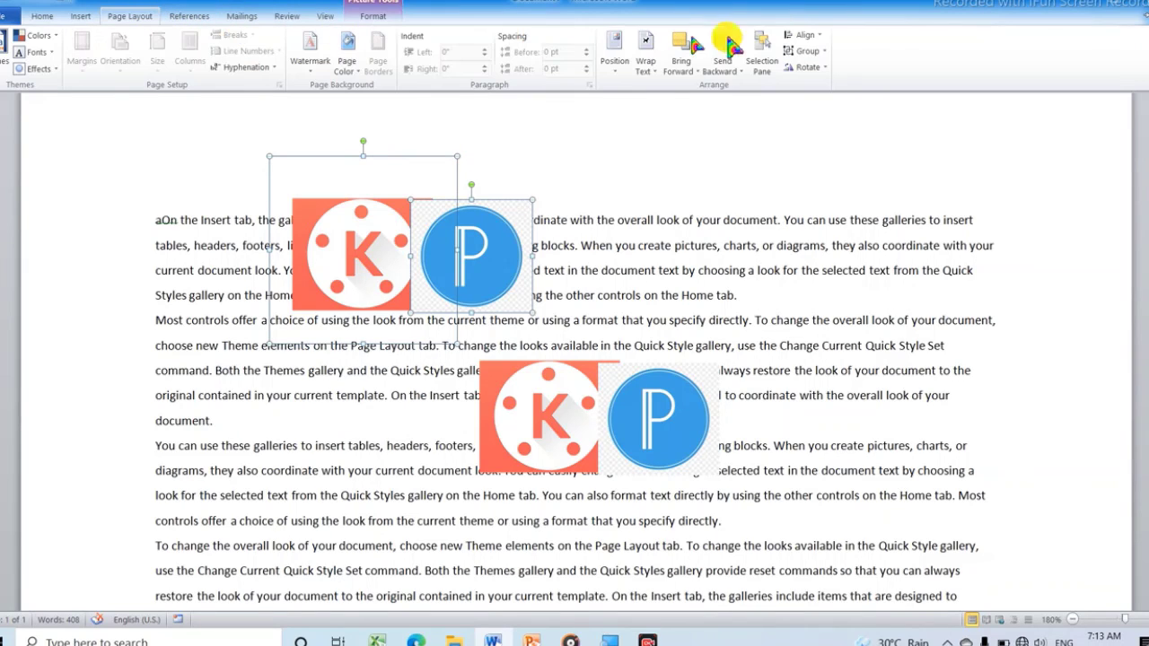
left_click(818, 51)
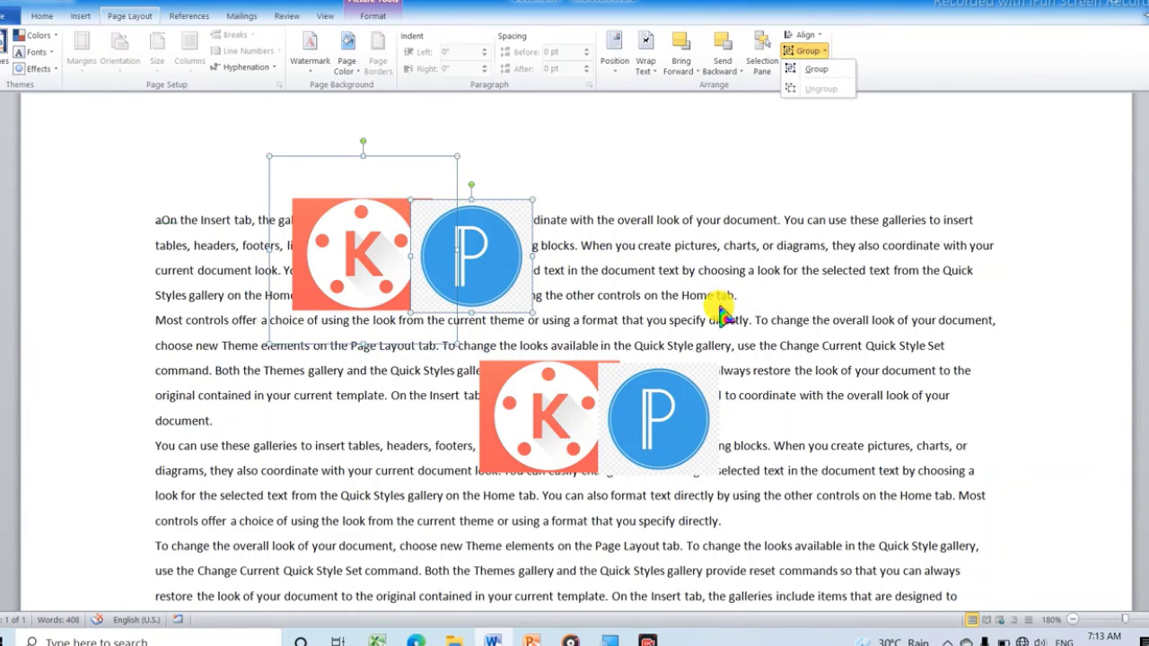
left_click(632, 174)
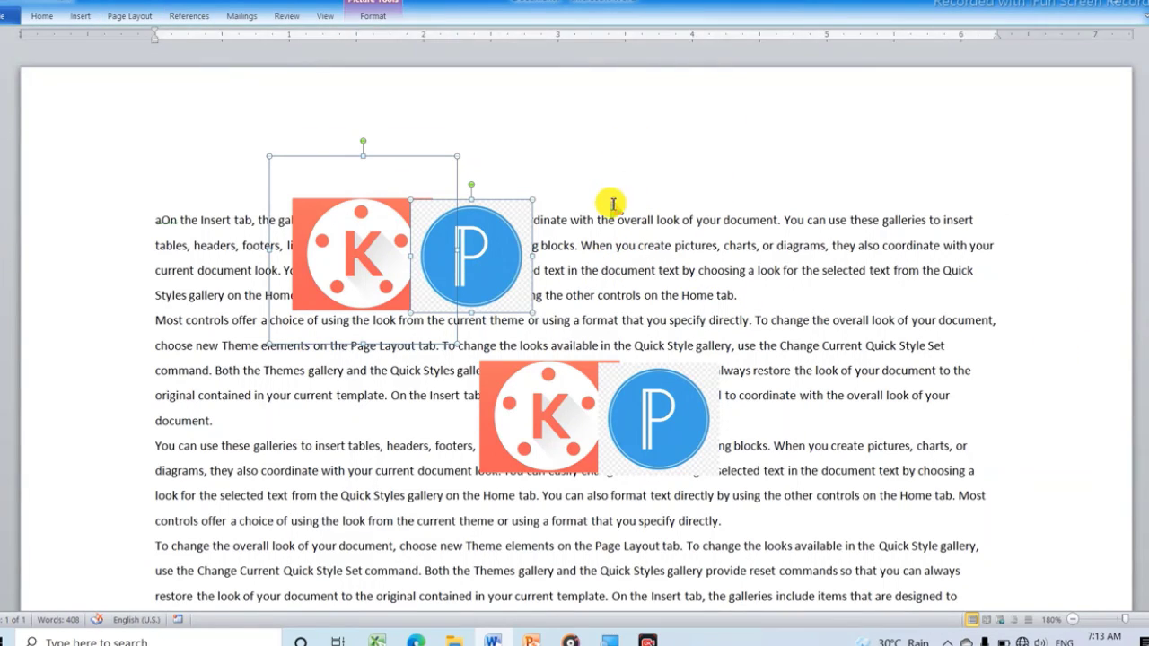
Move the copied K and P logos individually to the page's top margin, with P overlapping K's right edge.
left_click_drag(477, 261, 743, 247)
left_click_drag(447, 219, 541, 151)
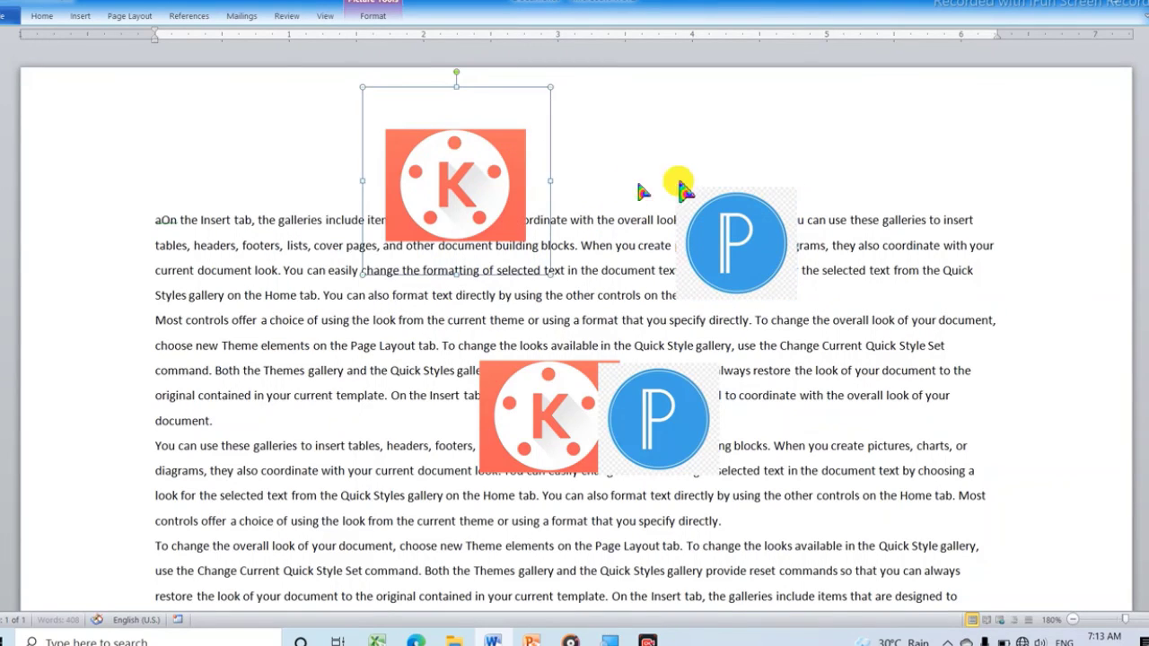
left_click_drag(741, 247, 561, 190)
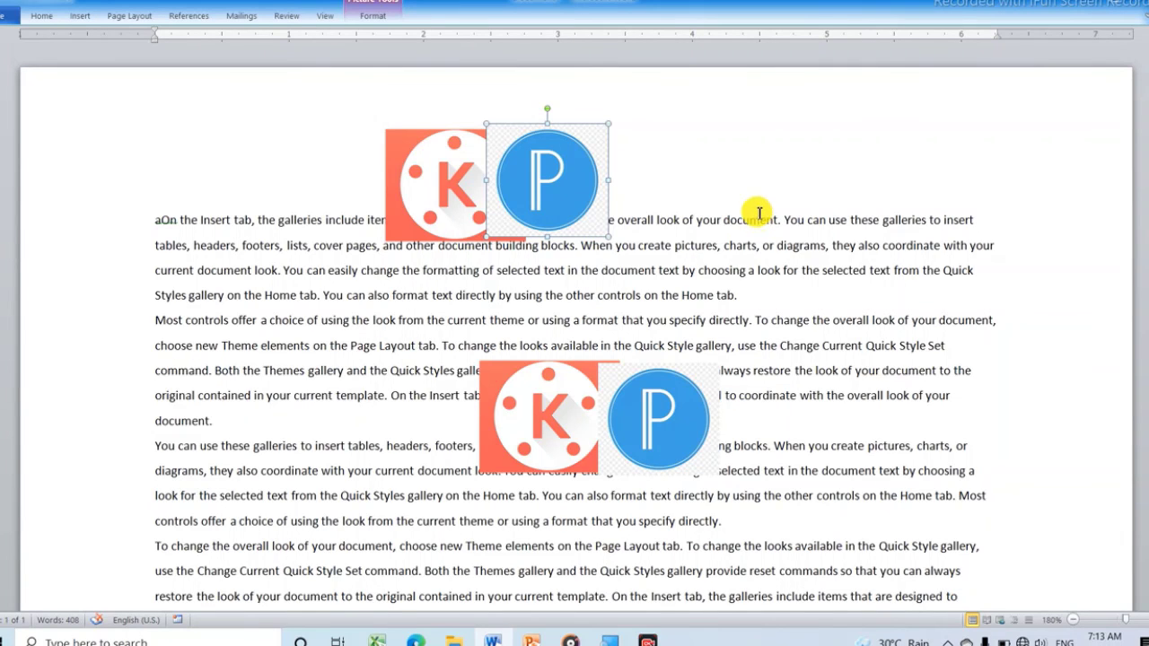
scroll(717, 196, "down", 3)
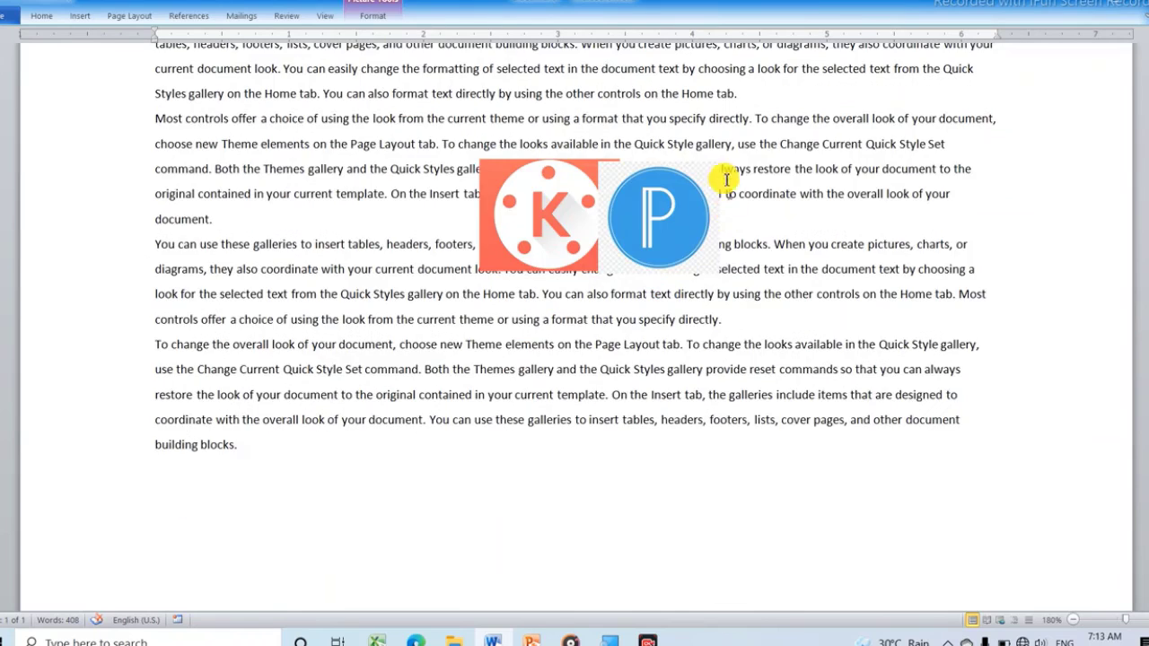
scroll(727, 187, "up", 3)
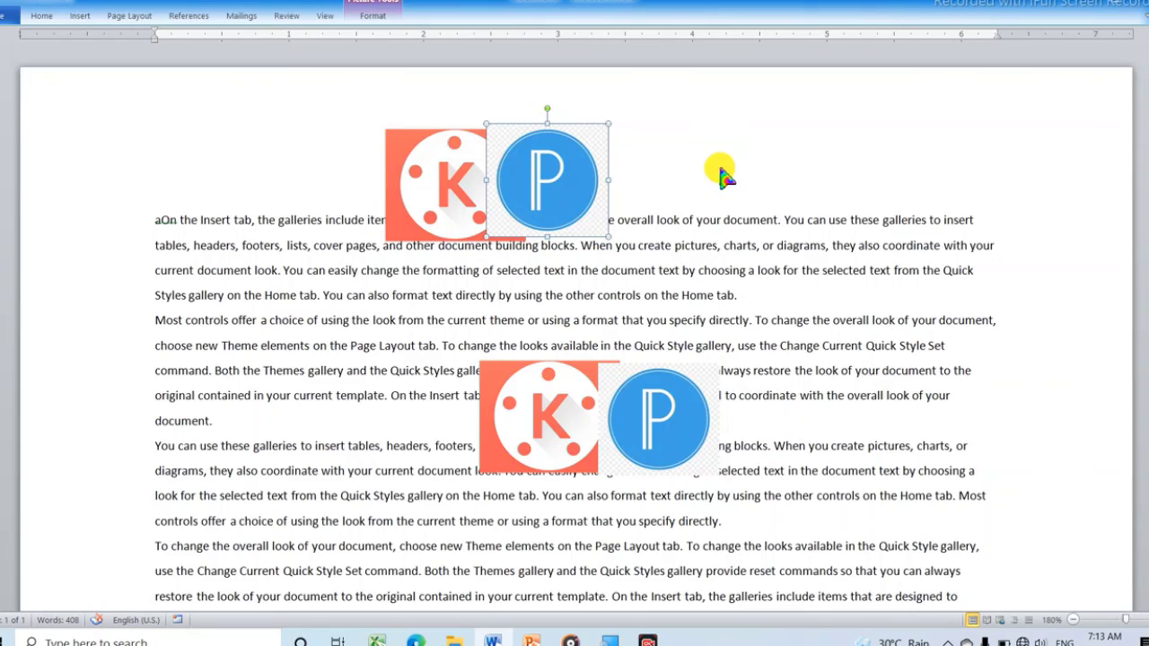
scroll(726, 177, "down", 4)
scroll(725, 177, "up", 4)
scroll(719, 170, "down", 6)
scroll(713, 161, "up", 5)
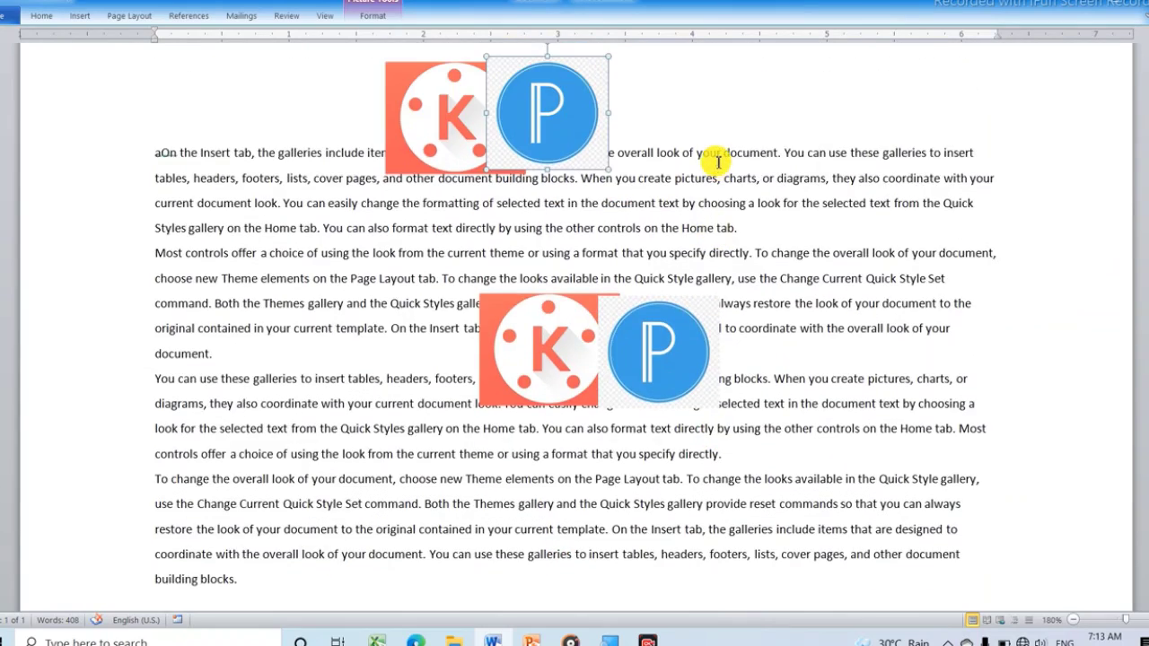